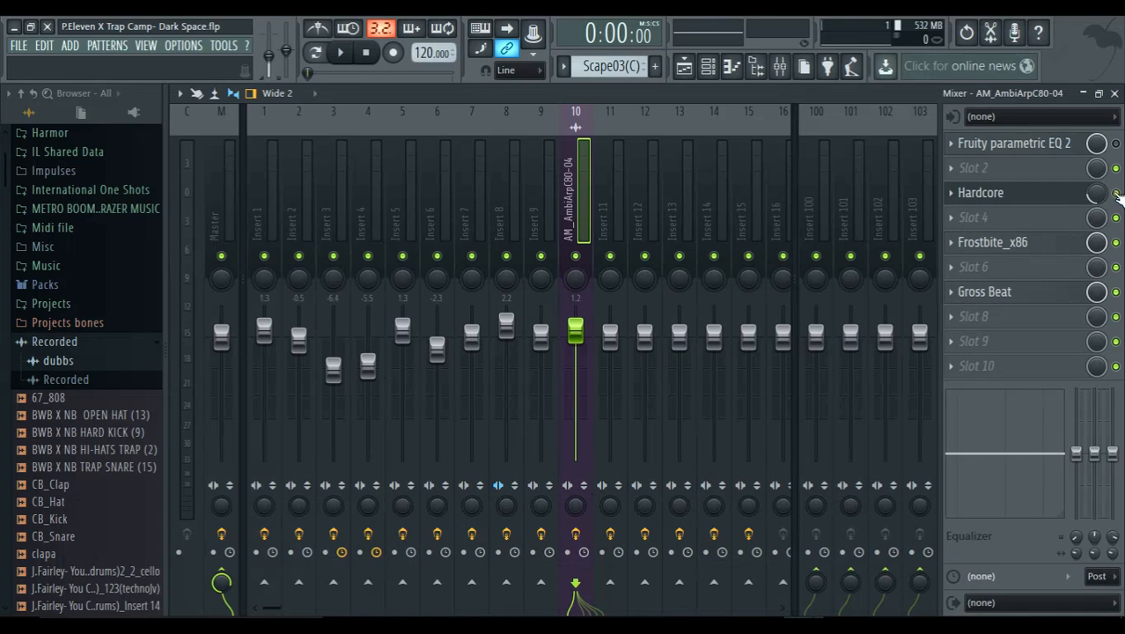
# Audition the song, then check the Hardcore effect on the AM_AmbiArpC80-04 mixer track and disable it
pyautogui.press('space')
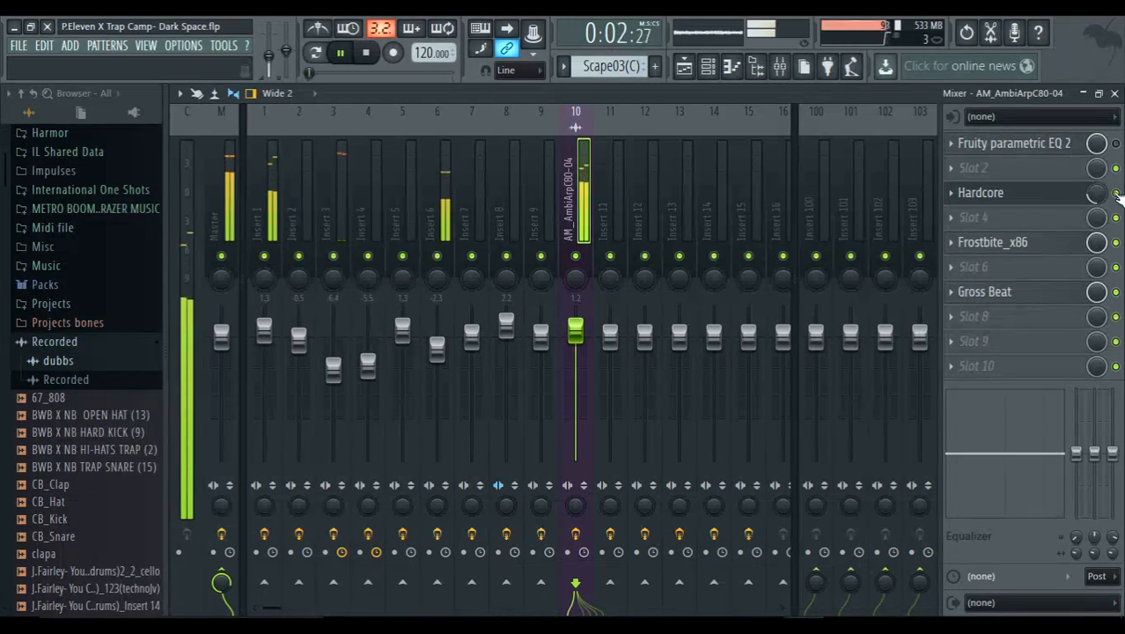
pyautogui.press('space')
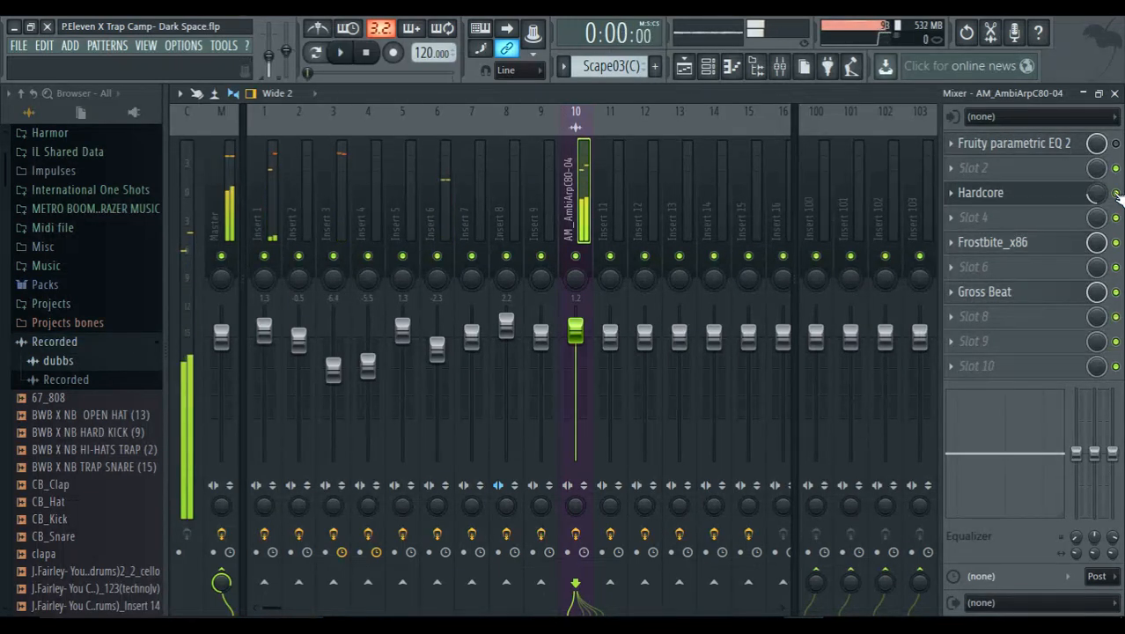
pyautogui.click(1045, 195)
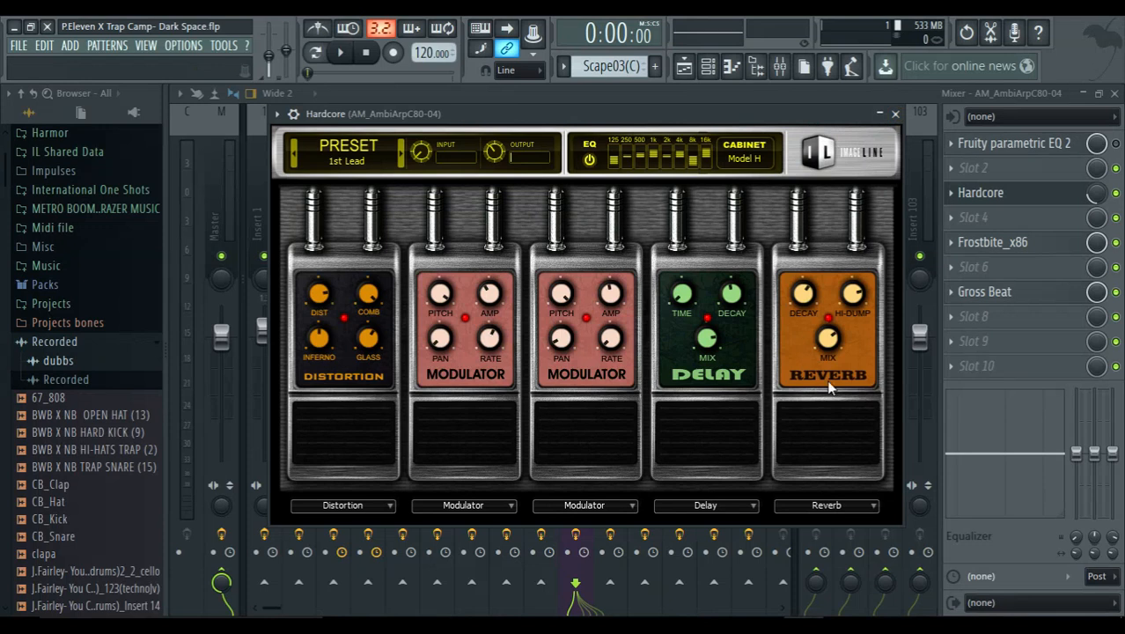
pyautogui.click(894, 113)
pyautogui.click(1116, 194)
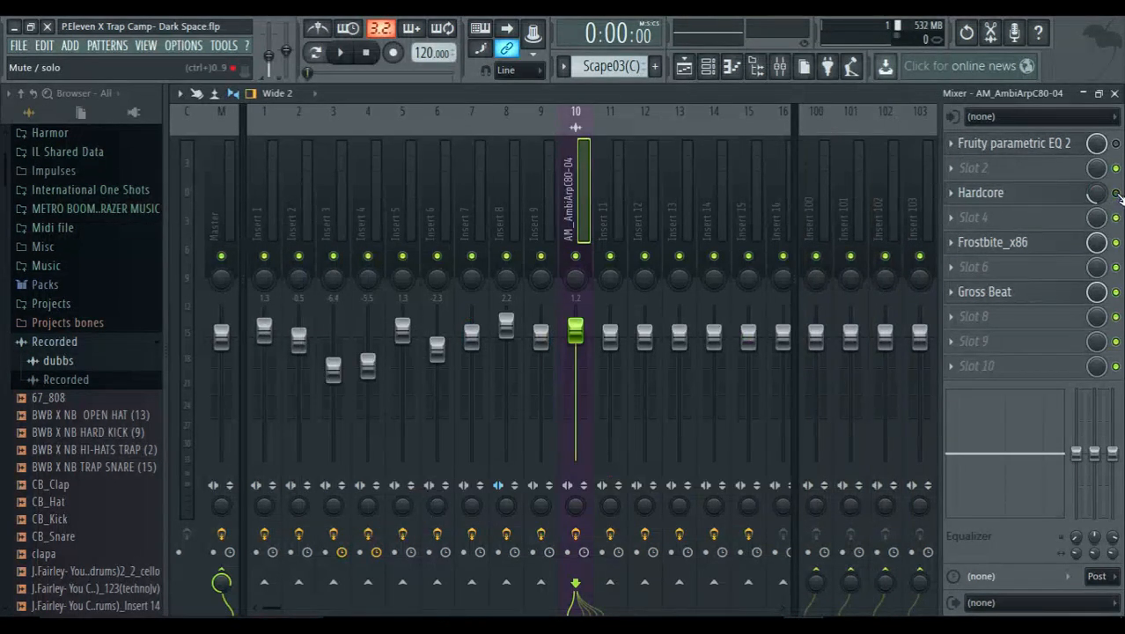
# Start song playback and label mixer track 9 with the Kick name preset
pyautogui.press('space')
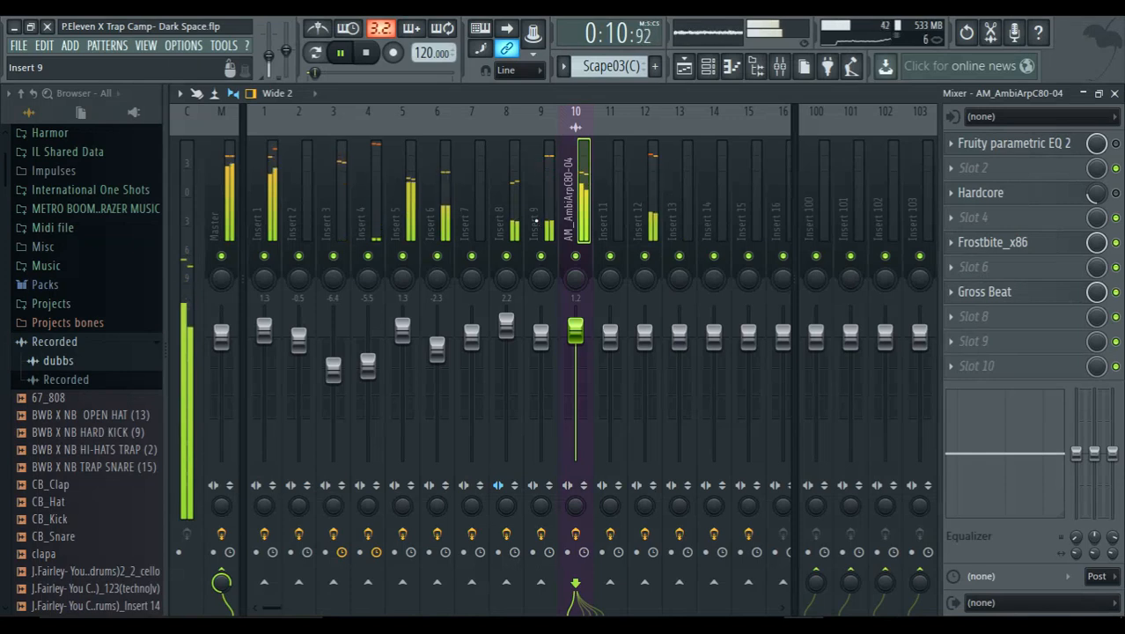
pyautogui.rightClick(538, 227)
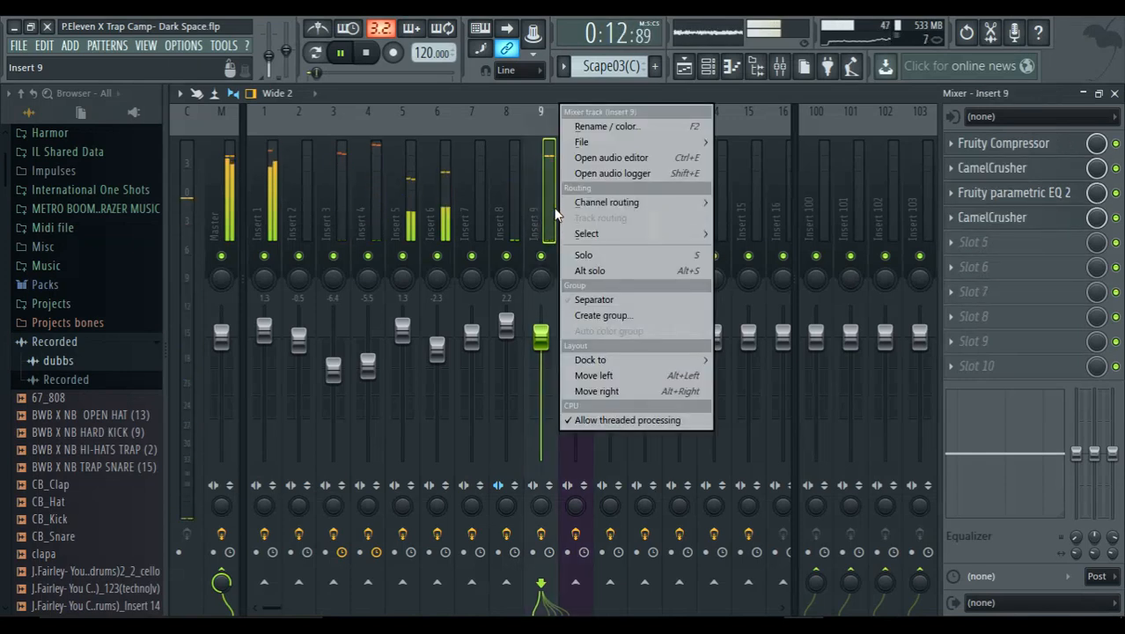
pyautogui.click(620, 127)
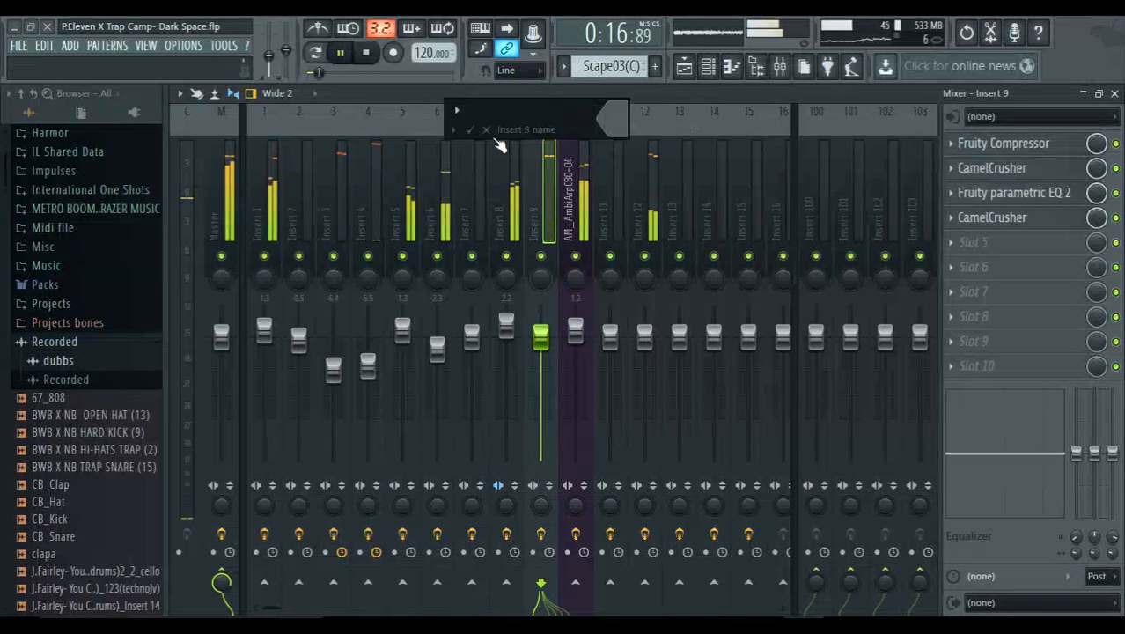
pyautogui.click(452, 129)
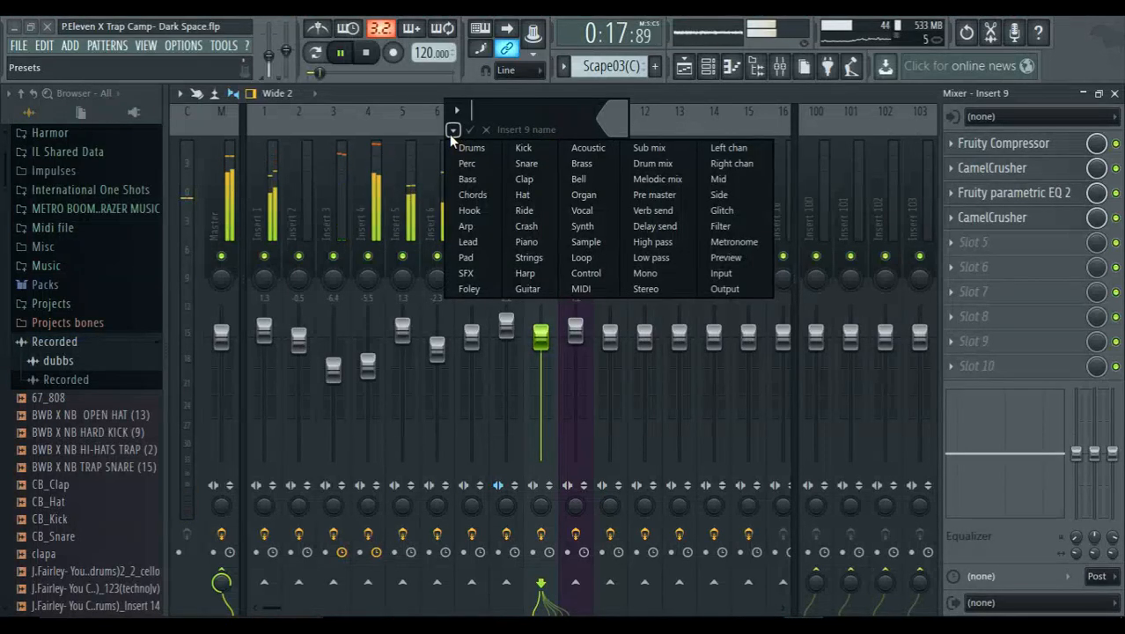
pyautogui.click(523, 147)
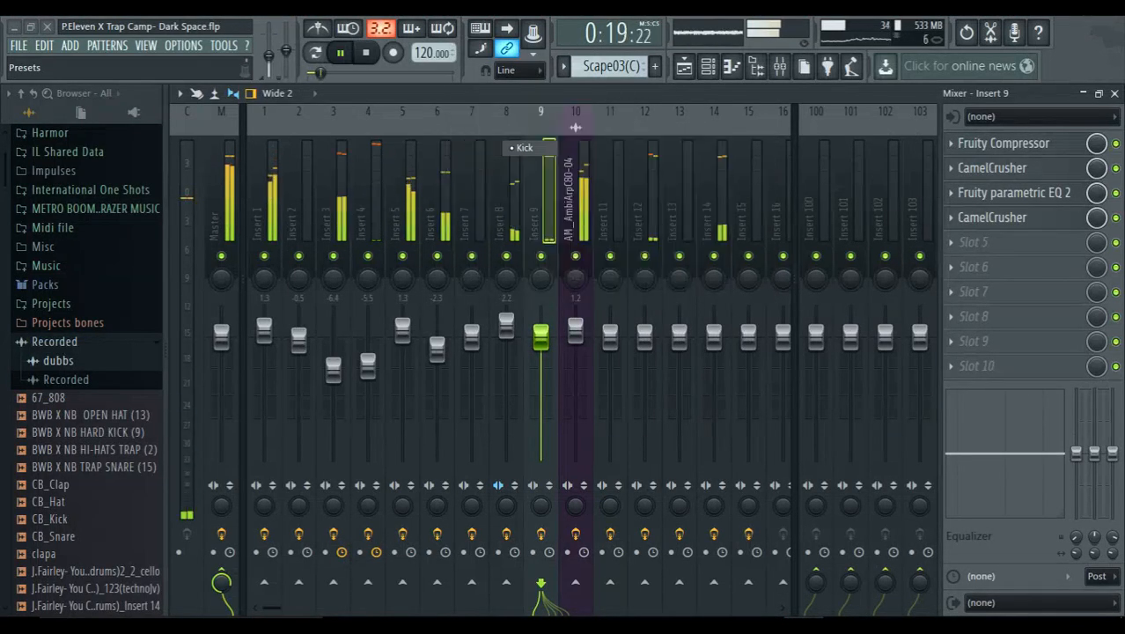
# Label mixer track 3 with the Snare name preset
pyautogui.rightClick(331, 219)
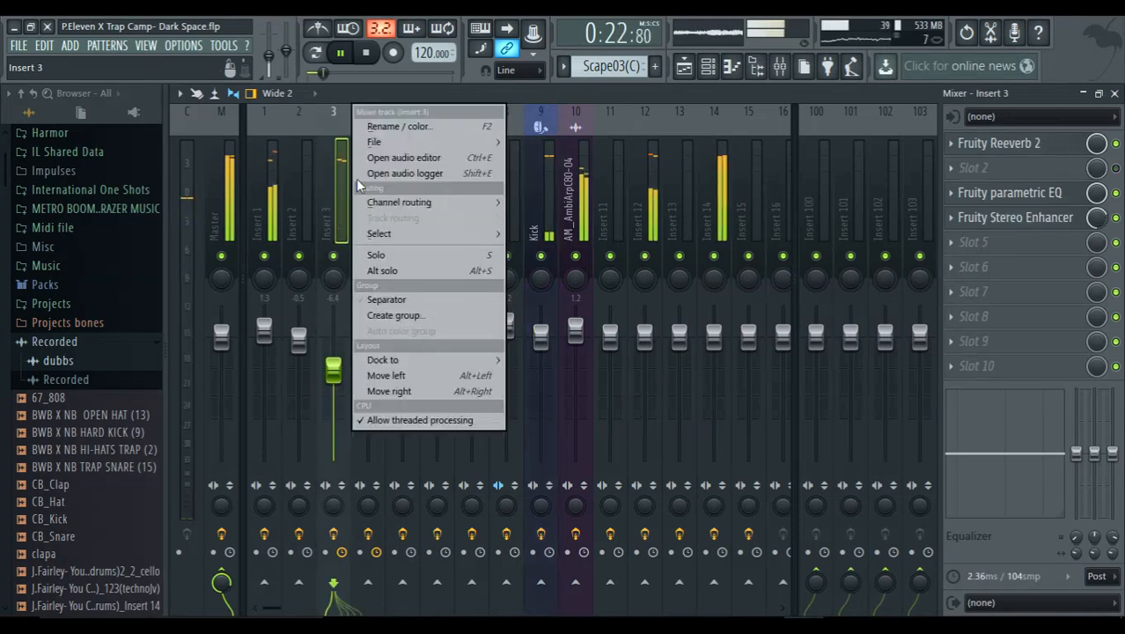
pyautogui.click(371, 126)
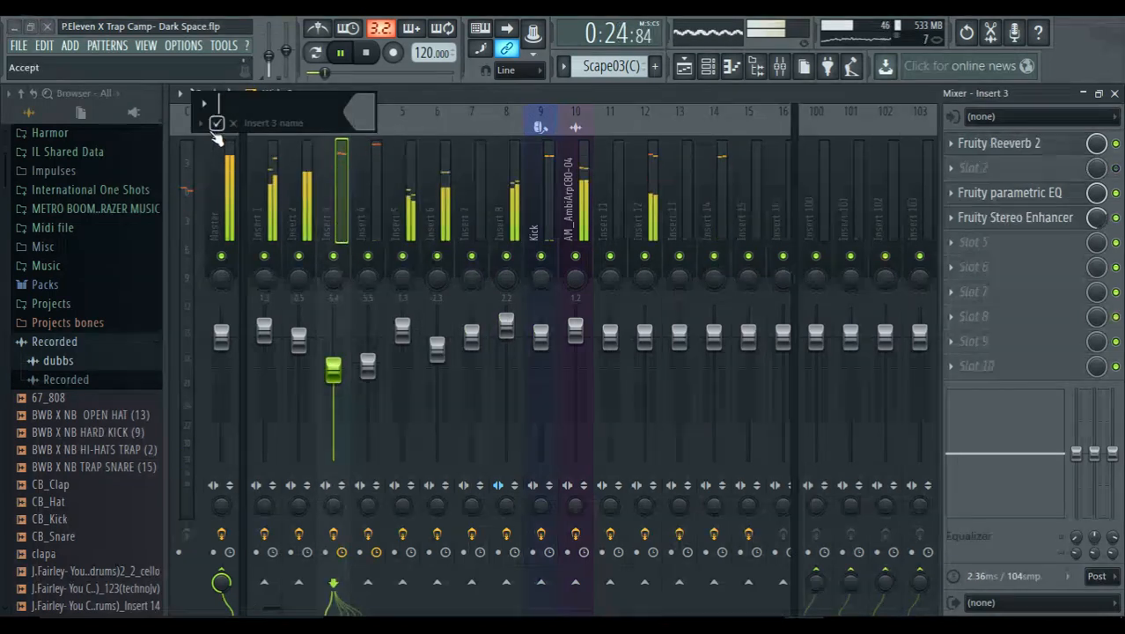
pyautogui.click(200, 124)
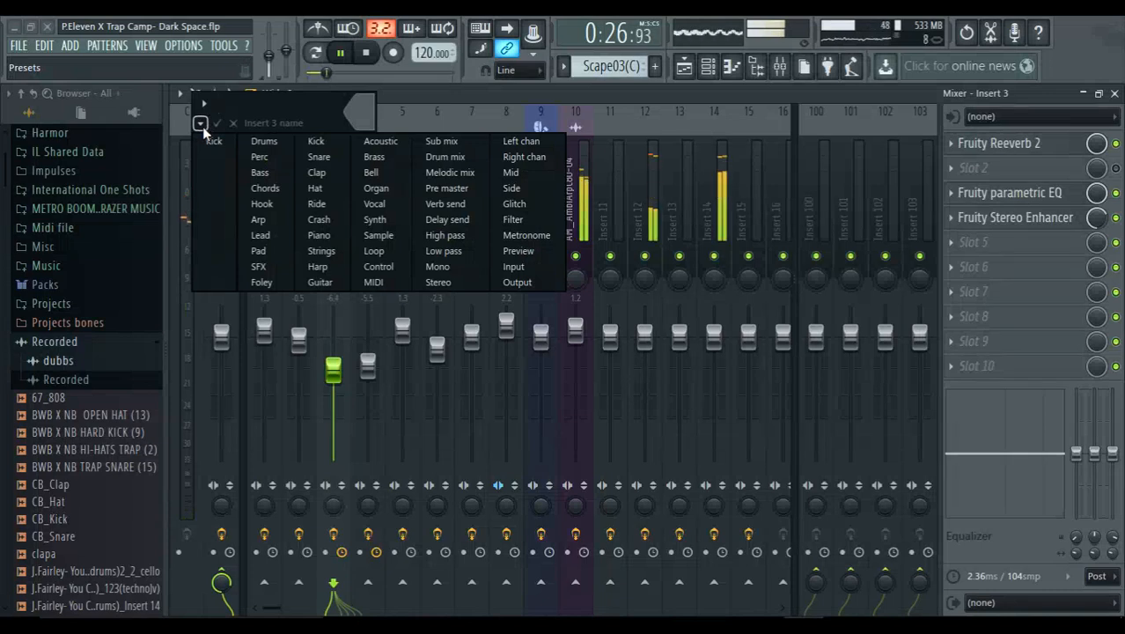
pyautogui.click(319, 156)
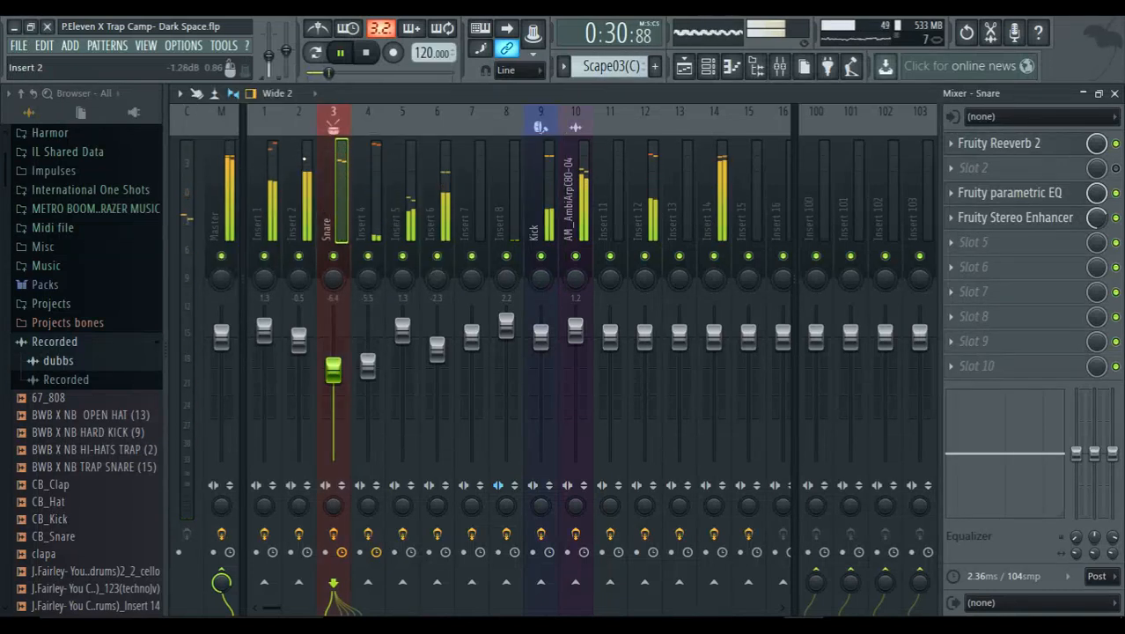
# Label mixer track 4 with the Snare name preset as well
pyautogui.click(357, 180)
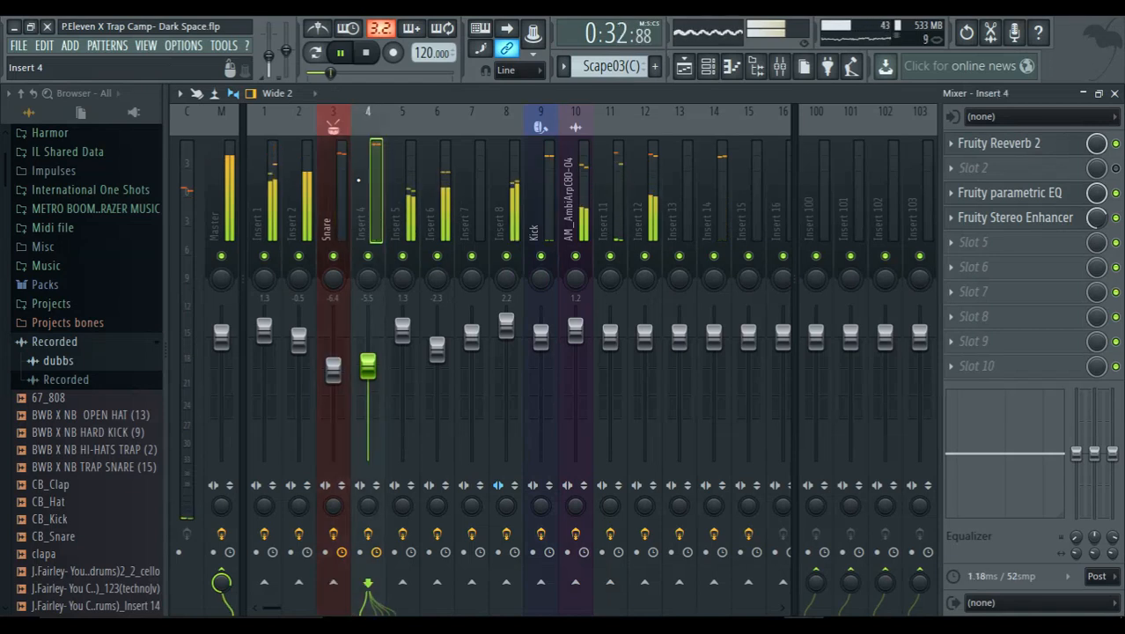
pyautogui.rightClick(357, 179)
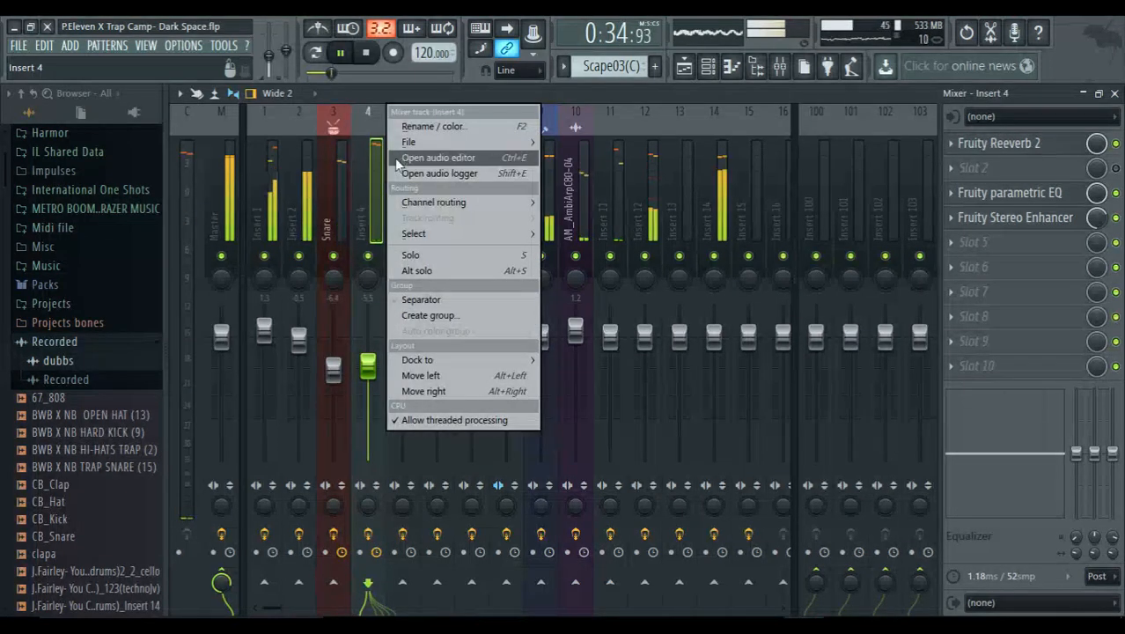
pyautogui.click(414, 128)
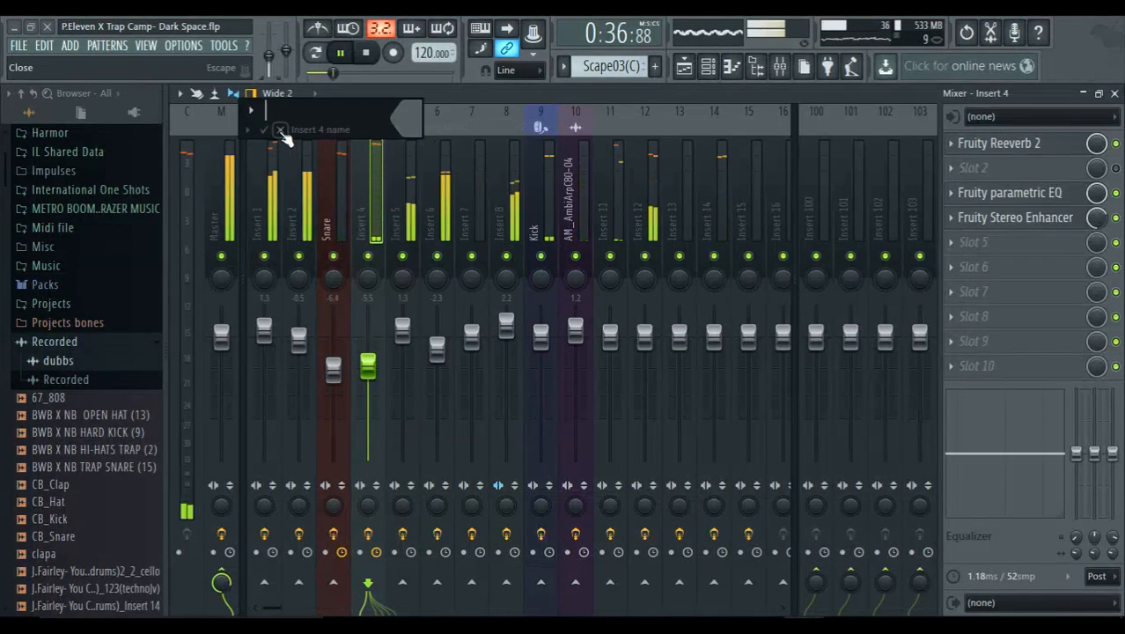
pyautogui.click(248, 130)
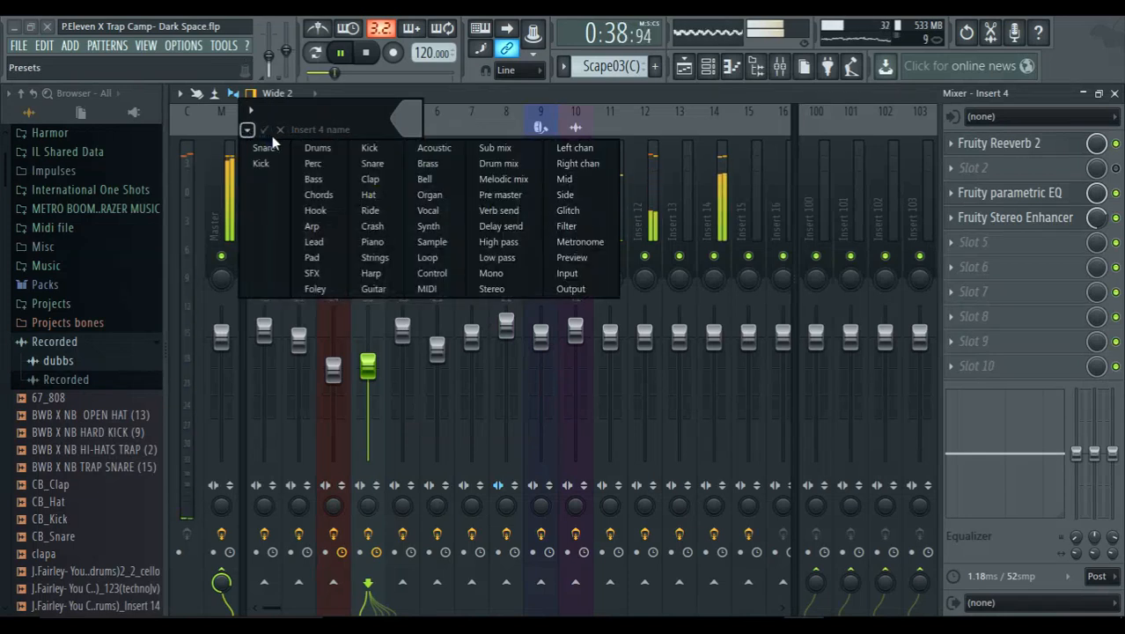
pyautogui.click(354, 162)
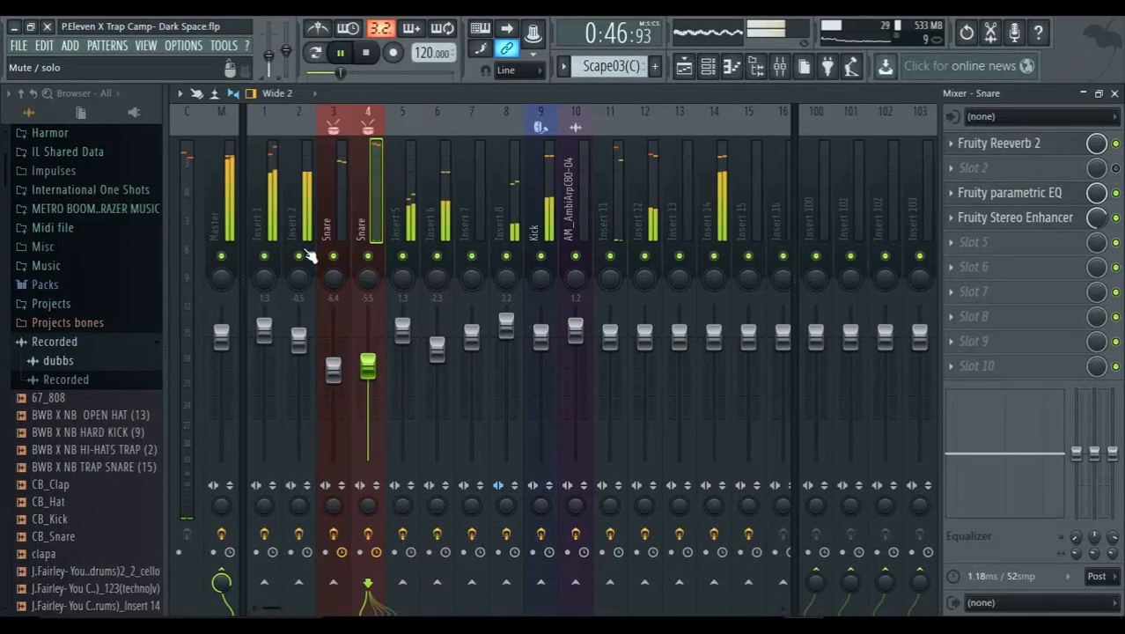
# Label mixer track 14 with the Perc name preset
pyautogui.rightClick(727, 132)
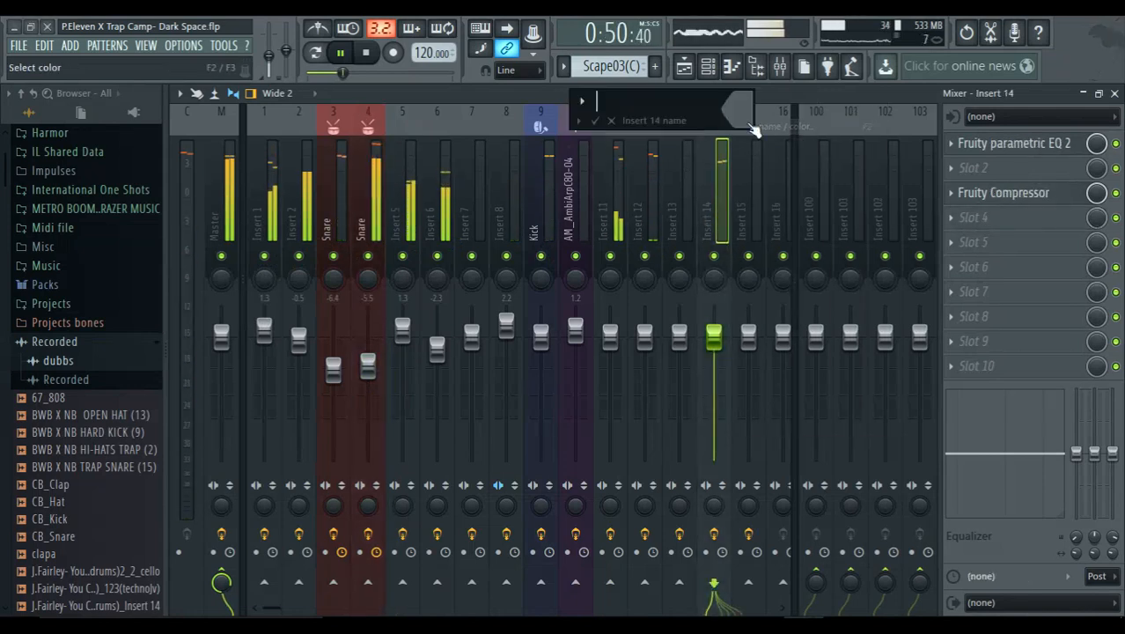
pyautogui.click(578, 121)
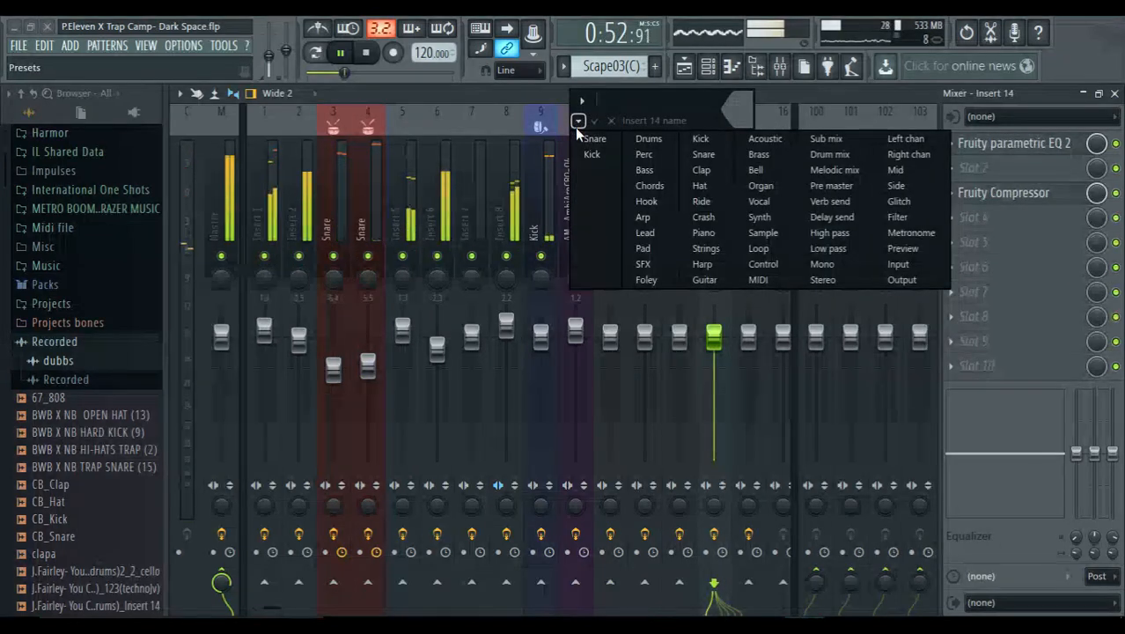
pyautogui.click(644, 154)
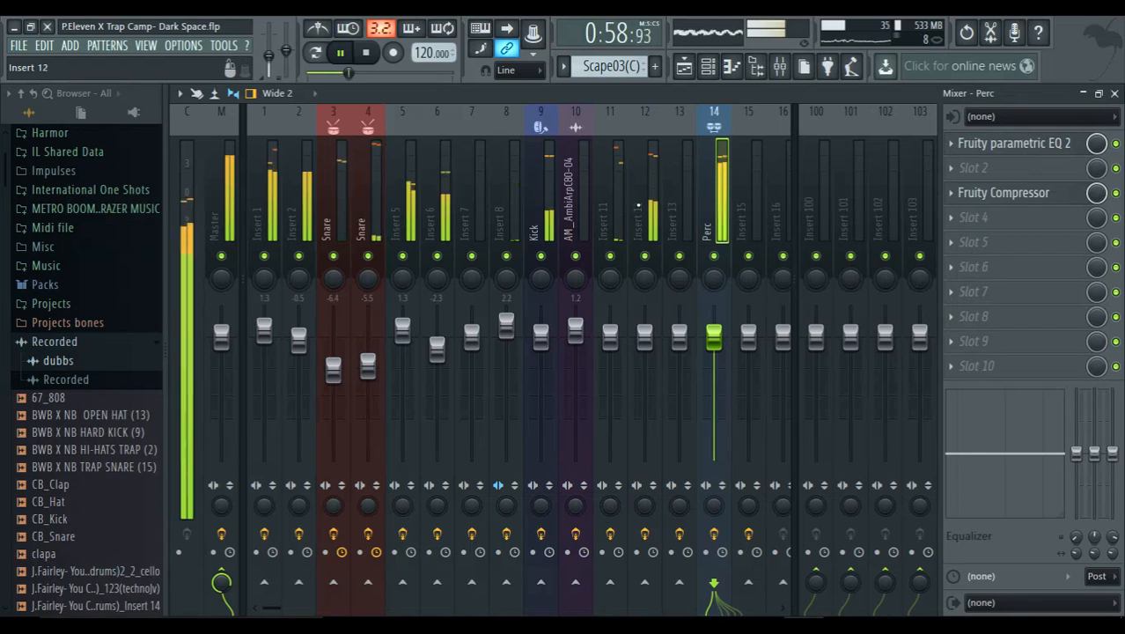
# Label mixer track 12 with the Sample name preset and stop playback
pyautogui.click(645, 205)
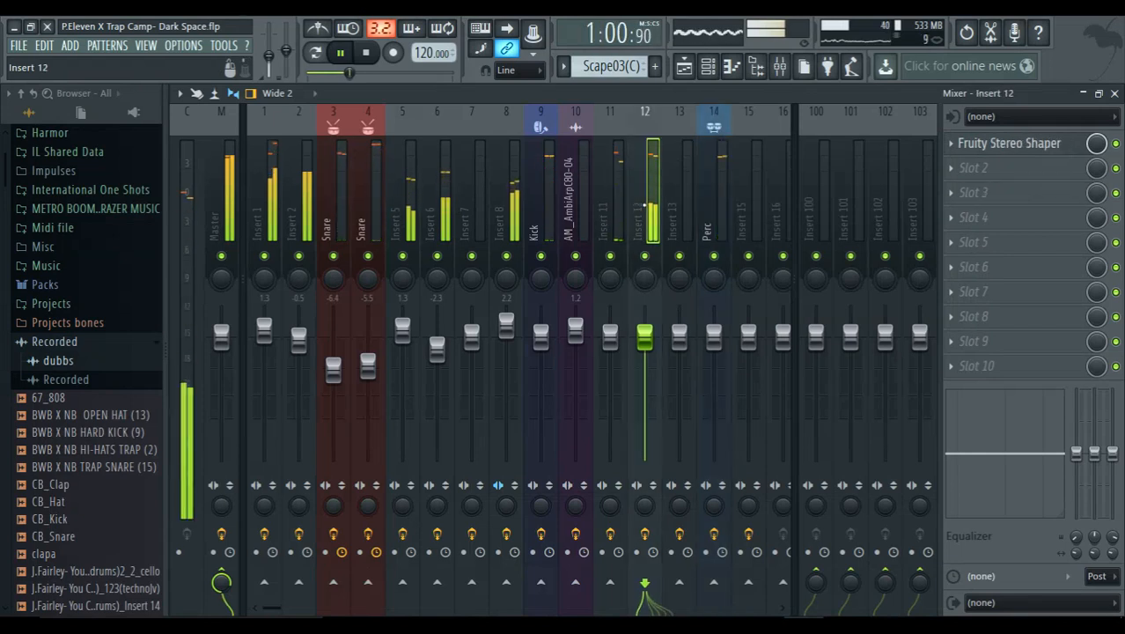
pyautogui.rightClick(644, 206)
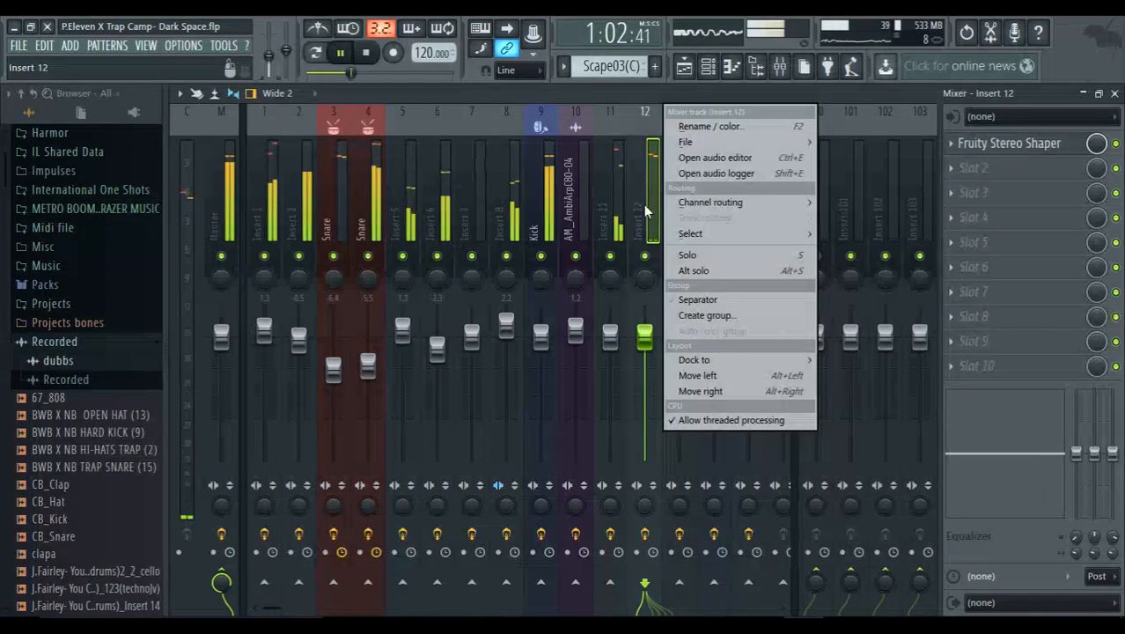
pyautogui.click(692, 126)
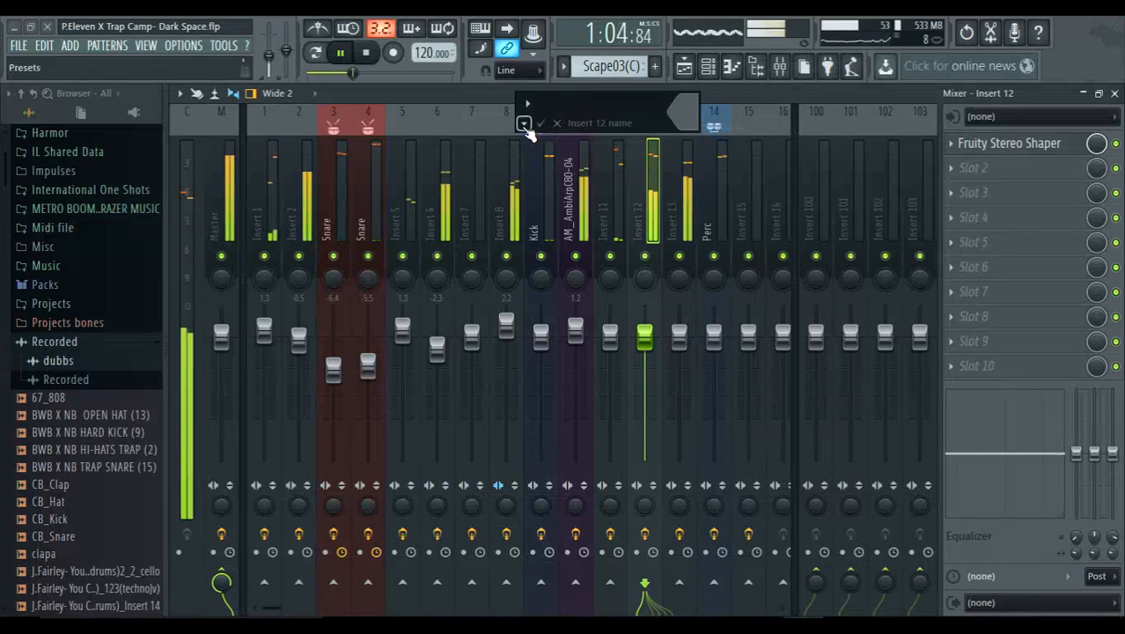
pyautogui.click(523, 126)
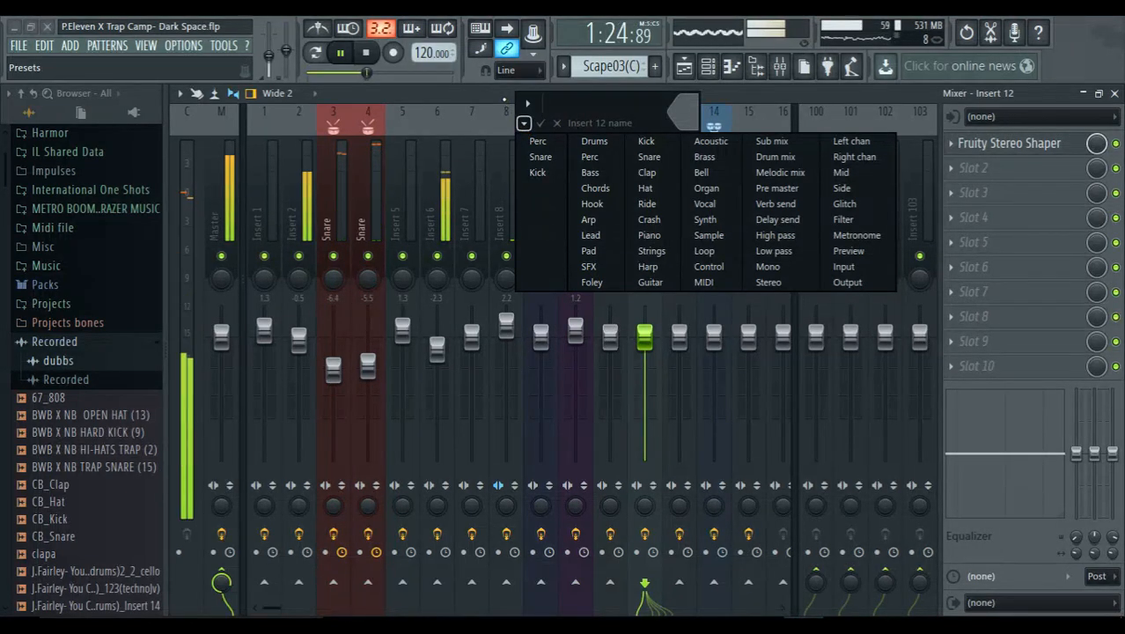
pyautogui.press('Escape')
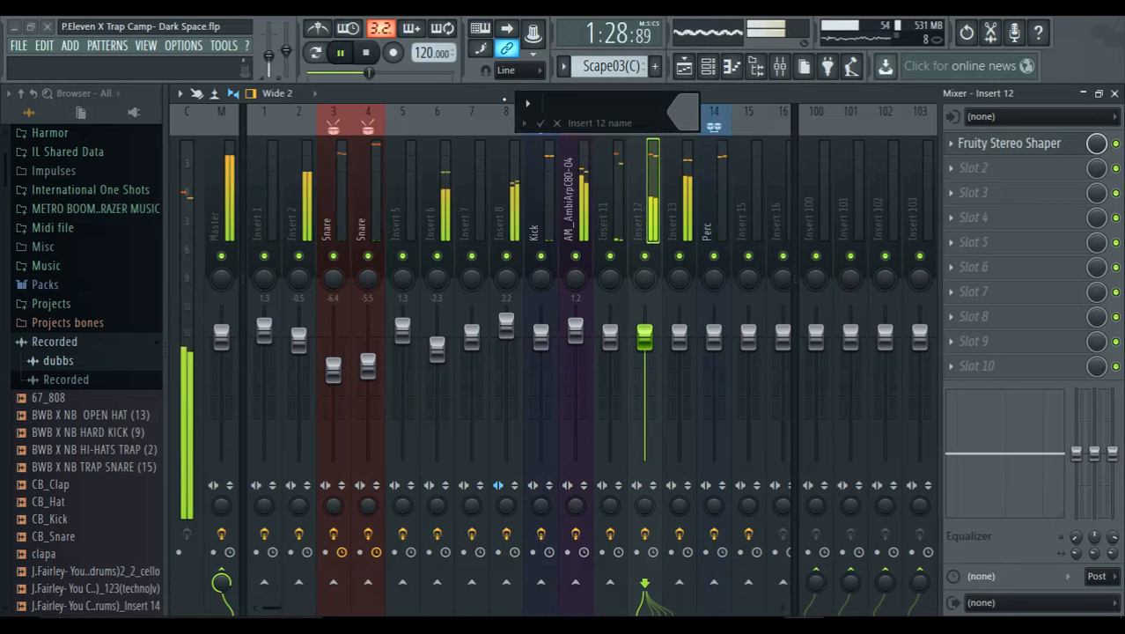
pyautogui.click(522, 123)
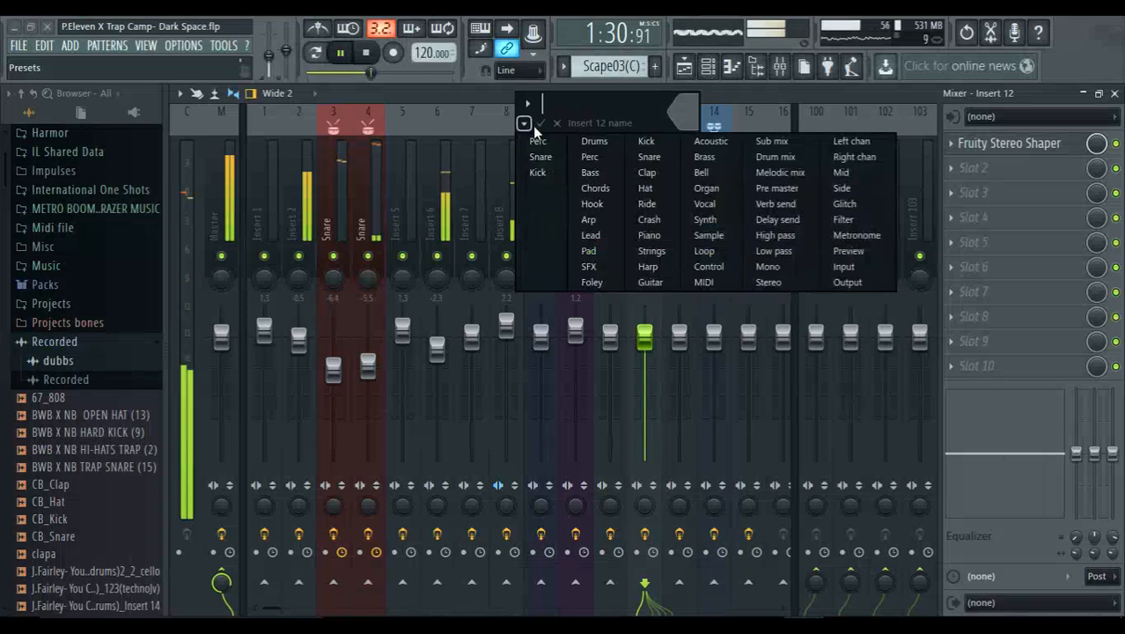
pyautogui.click(709, 234)
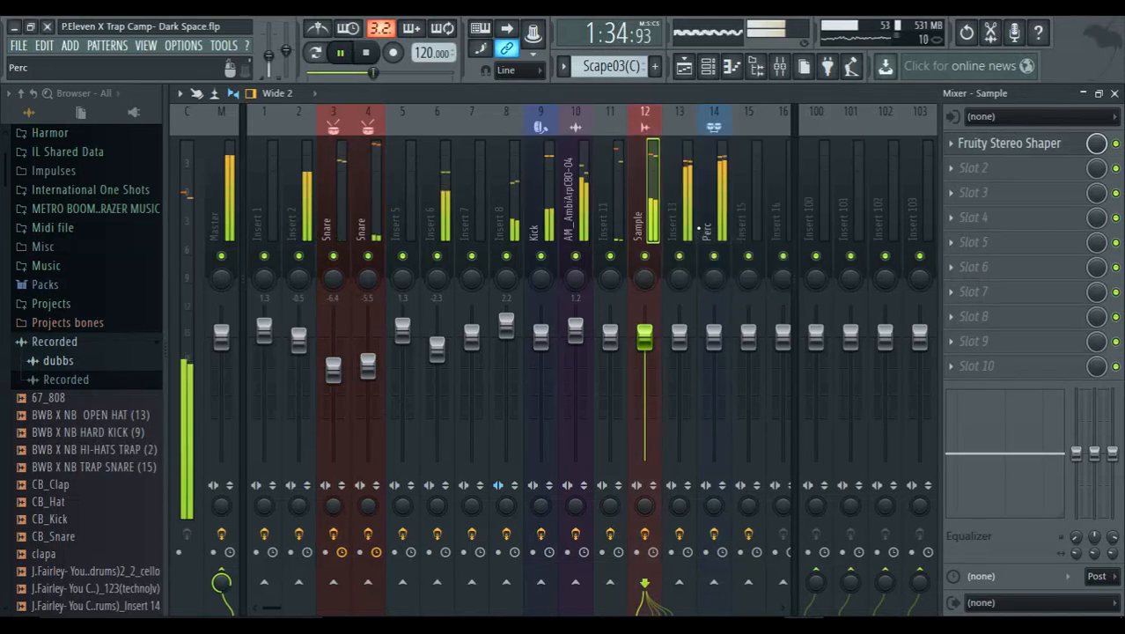
pyautogui.press('space')
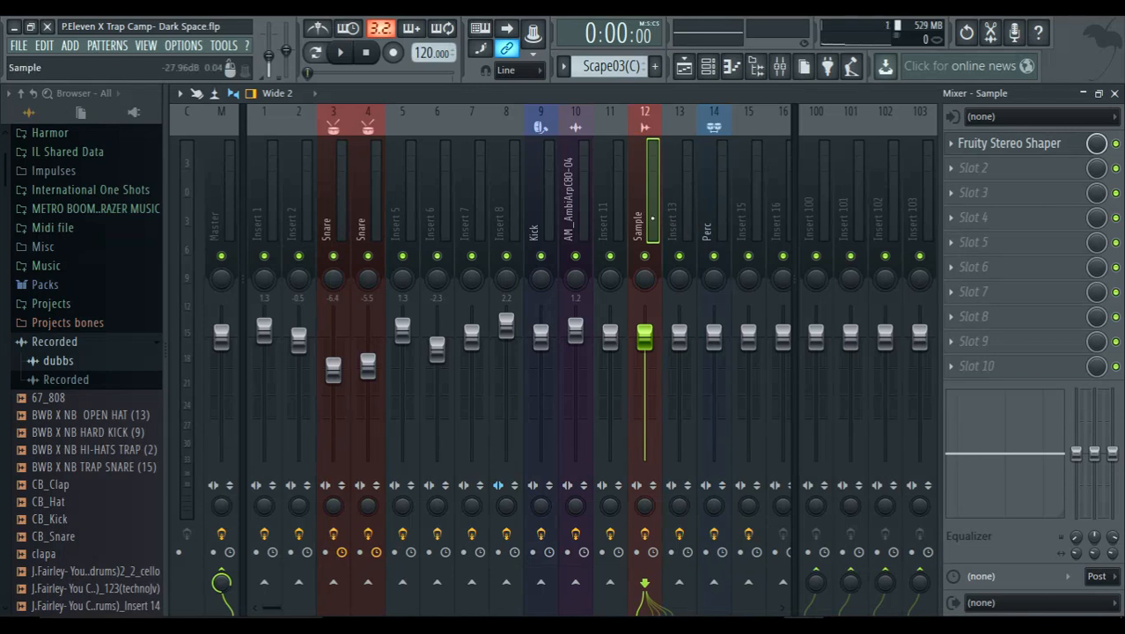
# Move the Snare track in mixer position 3 to position 1
pyautogui.click(334, 208)
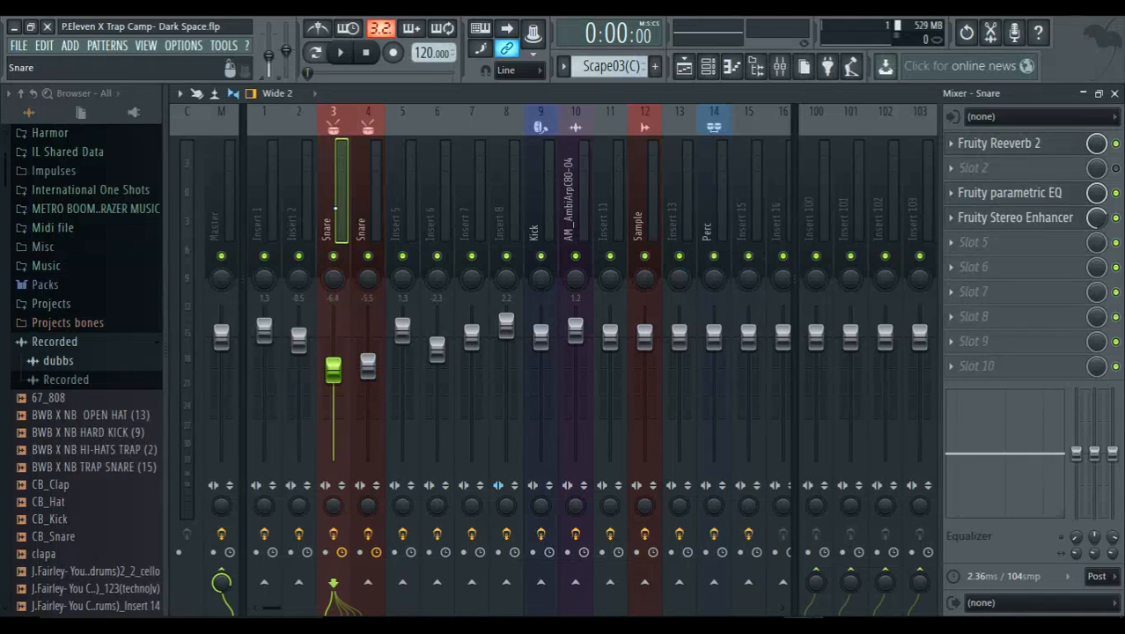
pyautogui.hotkey('alt', 'Left')
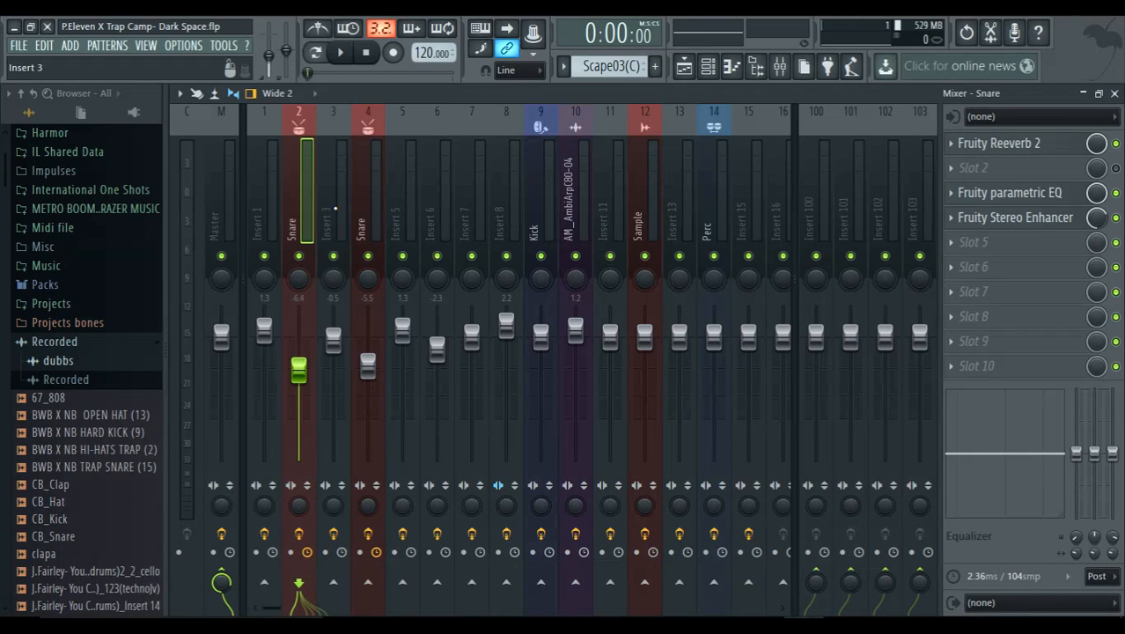
pyautogui.hotkey('alt', 'Right')
pyautogui.hotkey('alt', 'Left')
pyautogui.hotkey('alt', 'Left')
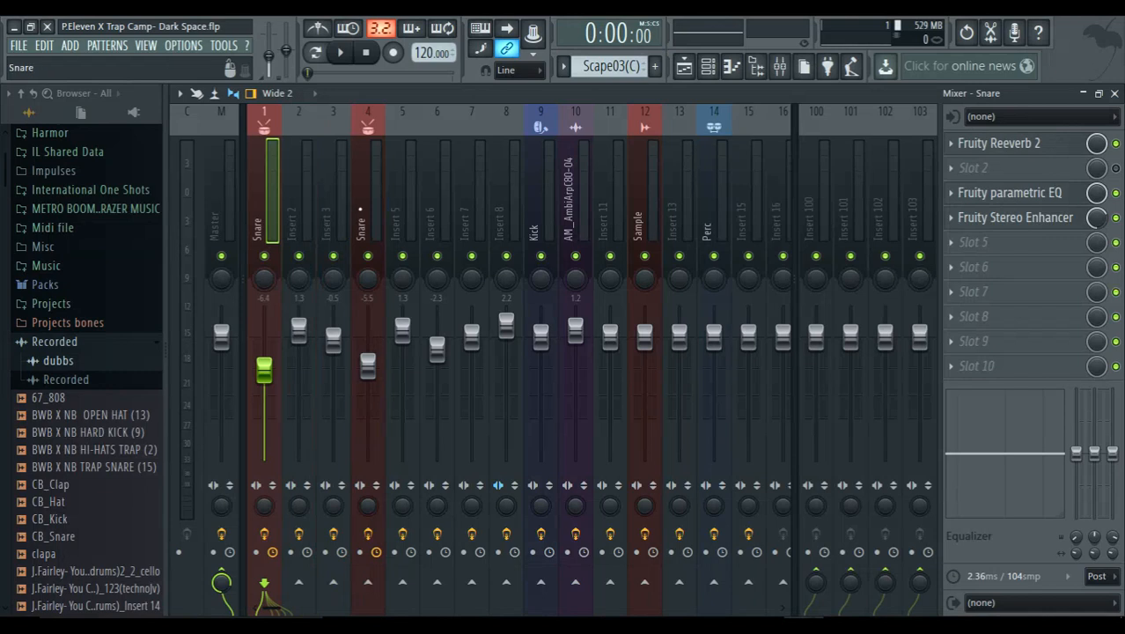
# Move the Snare track in mixer position 4 to position 2, beside the first Snare
pyautogui.click(366, 190)
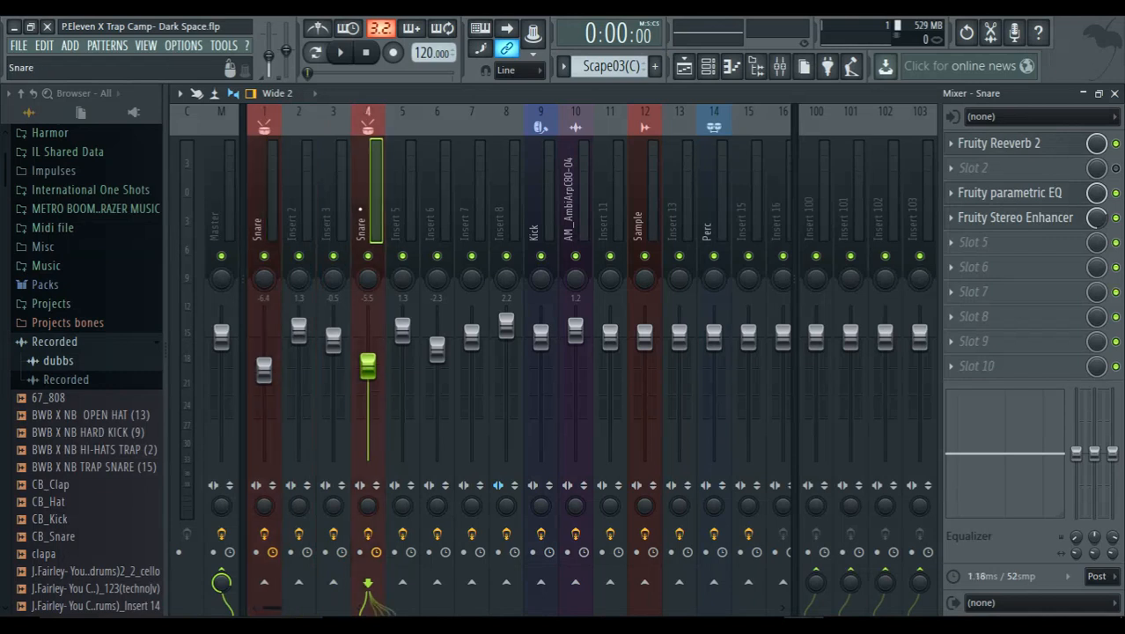
pyautogui.hotkey('alt', 'Left')
pyautogui.hotkey('alt', 'Left')
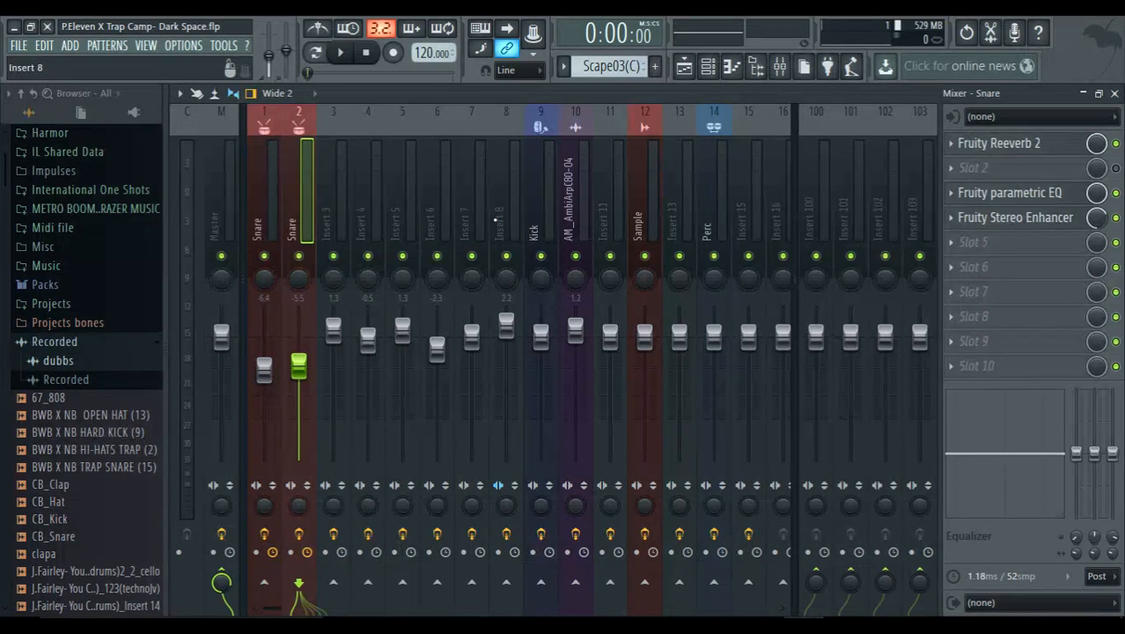
# Move the Kick track from mixer position 9 to position 3, beside the two Snare tracks
pyautogui.click(532, 227)
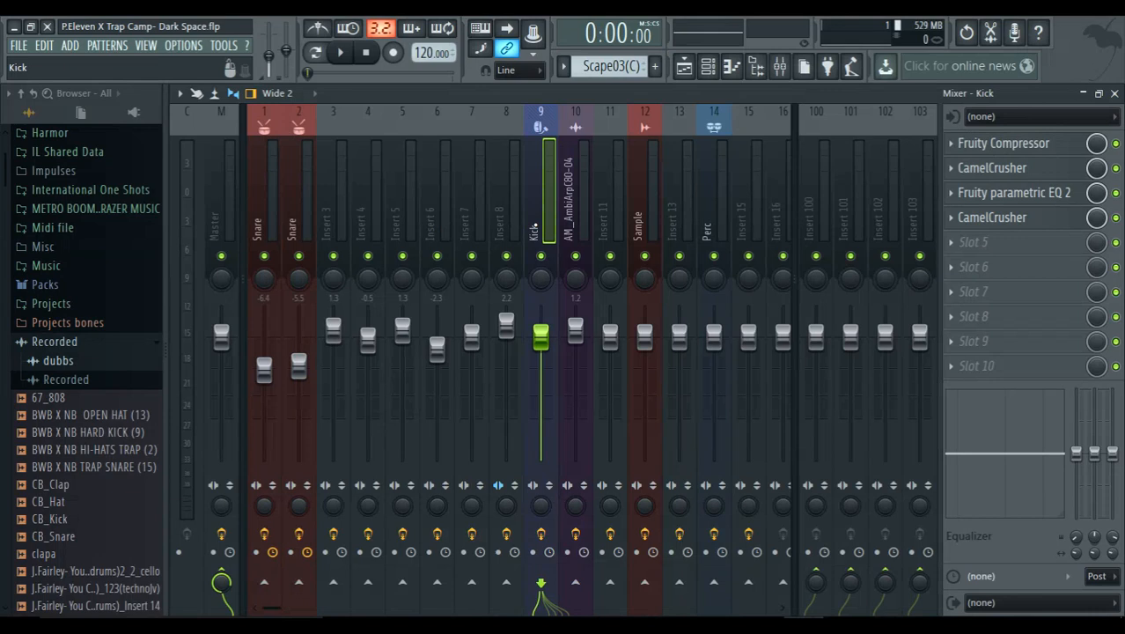
pyautogui.hotkey('alt', 'Left')
pyautogui.hotkey('alt', 'Left')
pyautogui.hotkey('alt', 'Left')
pyautogui.hotkey('alt', 'Left')
pyautogui.hotkey('alt', 'Left')
pyautogui.hotkey('alt', 'Left')
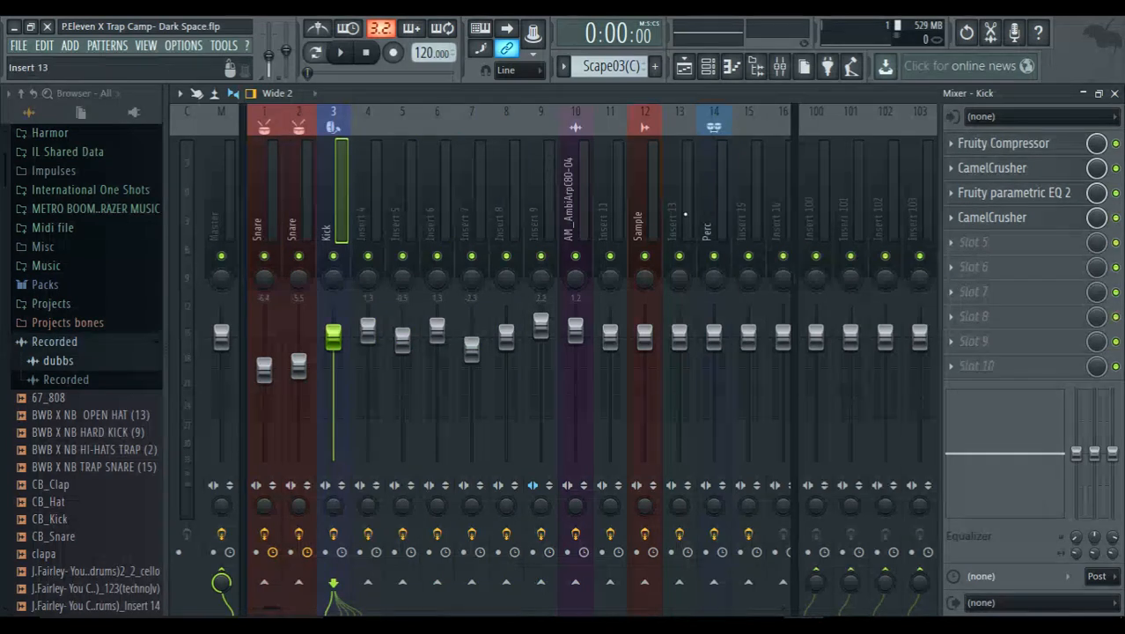
# Move the Sample track from mixer position 12 to position 4, beside the Kick track
pyautogui.click(643, 203)
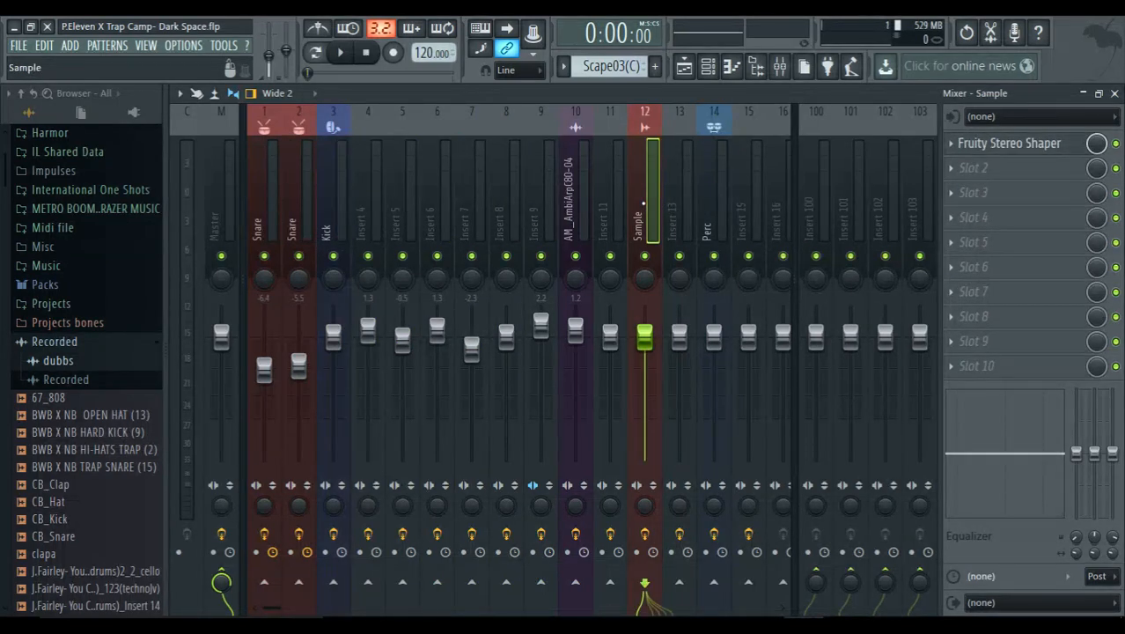
pyautogui.hotkey('alt', 'Left')
pyautogui.hotkey('alt', 'Left')
pyautogui.hotkey('alt', 'Left')
pyautogui.hotkey('alt', 'Left')
pyautogui.hotkey('alt', 'Left')
pyautogui.hotkey('alt', 'Left')
pyautogui.hotkey('alt', 'Left')
pyautogui.hotkey('alt', 'Left')
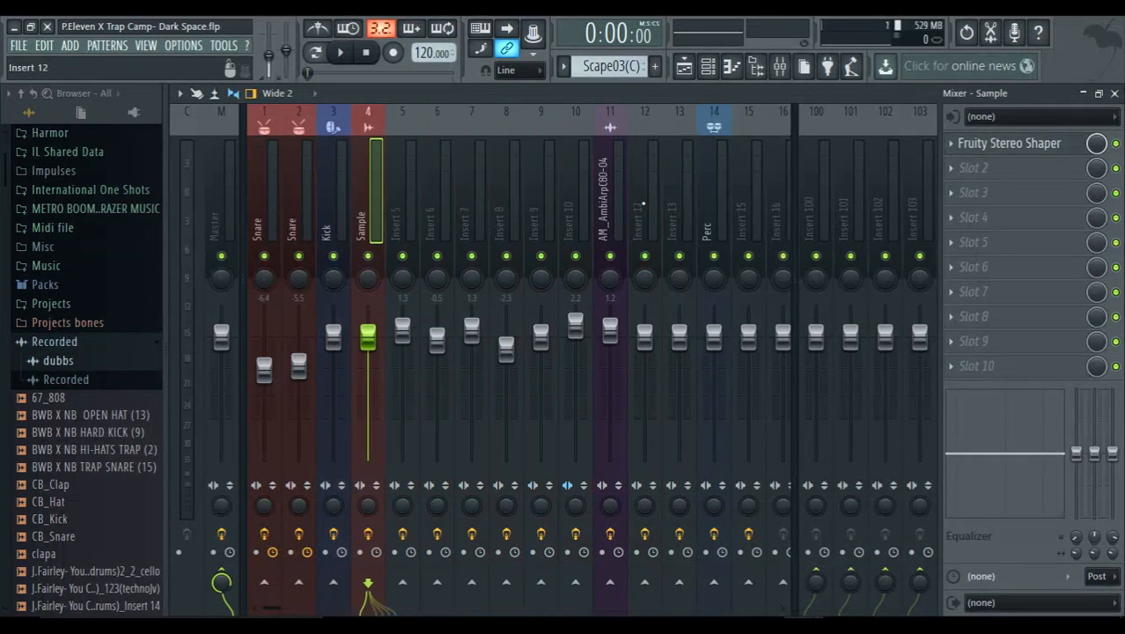
# Move the Perc track from mixer position 14 to position 5, beside the Sample track
pyautogui.click(713, 205)
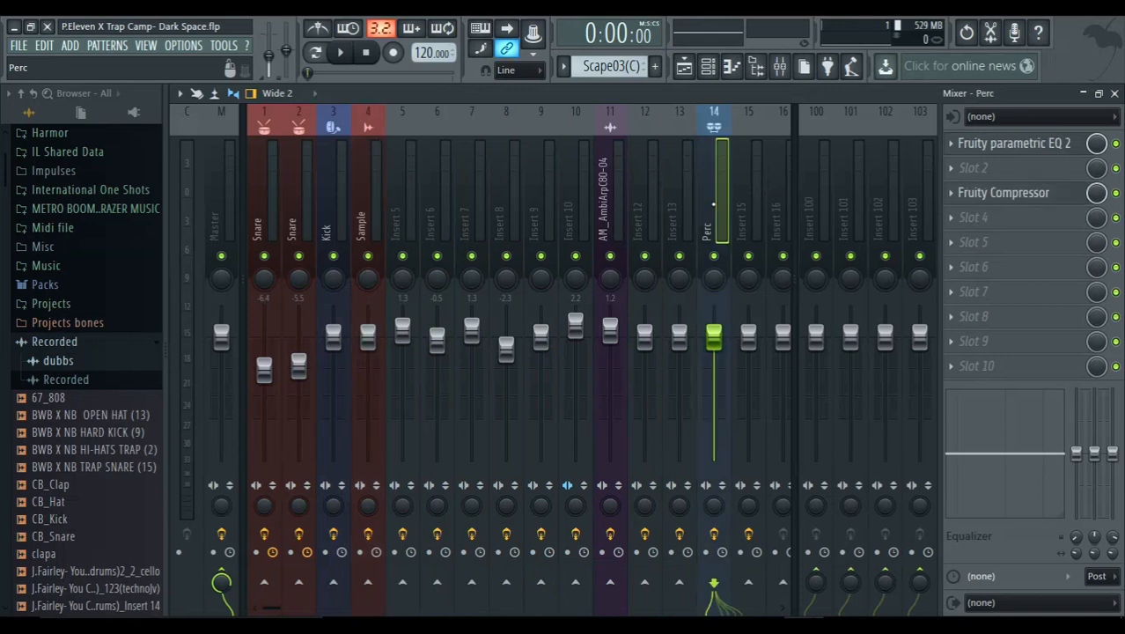
pyautogui.hotkey('alt', 'Left')
pyautogui.hotkey('alt', 'Left')
pyautogui.hotkey('alt', 'Left')
pyautogui.hotkey('alt', 'Left')
pyautogui.hotkey('alt', 'Left')
pyautogui.hotkey('alt', 'Left')
pyautogui.hotkey('alt', 'Left')
pyautogui.hotkey('alt', 'Left')
pyautogui.hotkey('alt', 'Left')
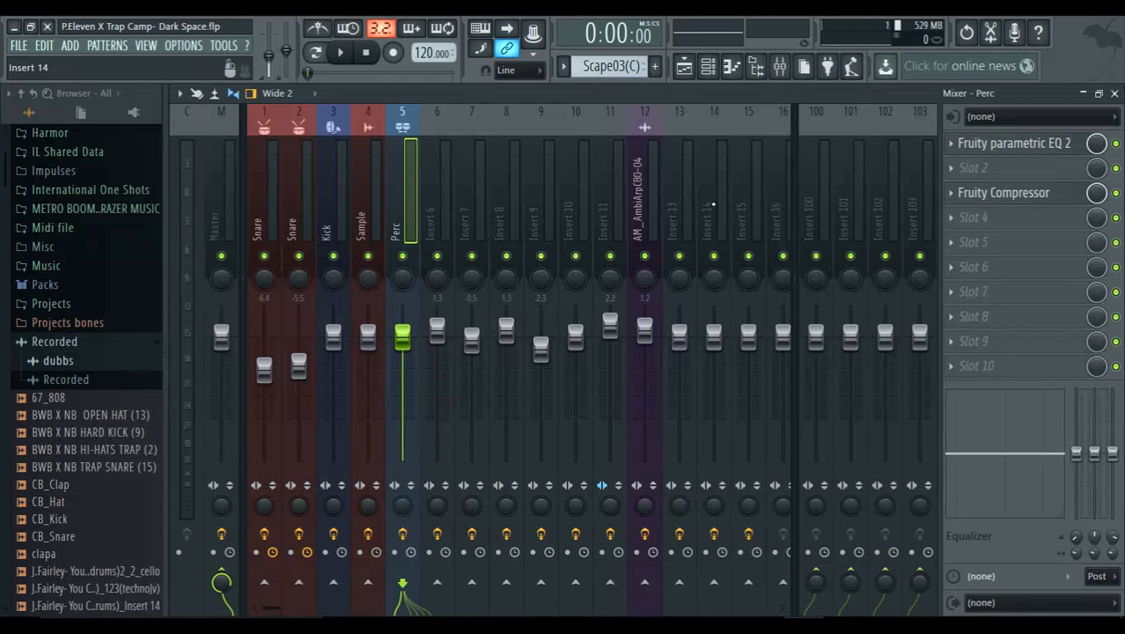
# Solo mixer track 6 during playback and label it with the Synth name preset
pyautogui.press('space')
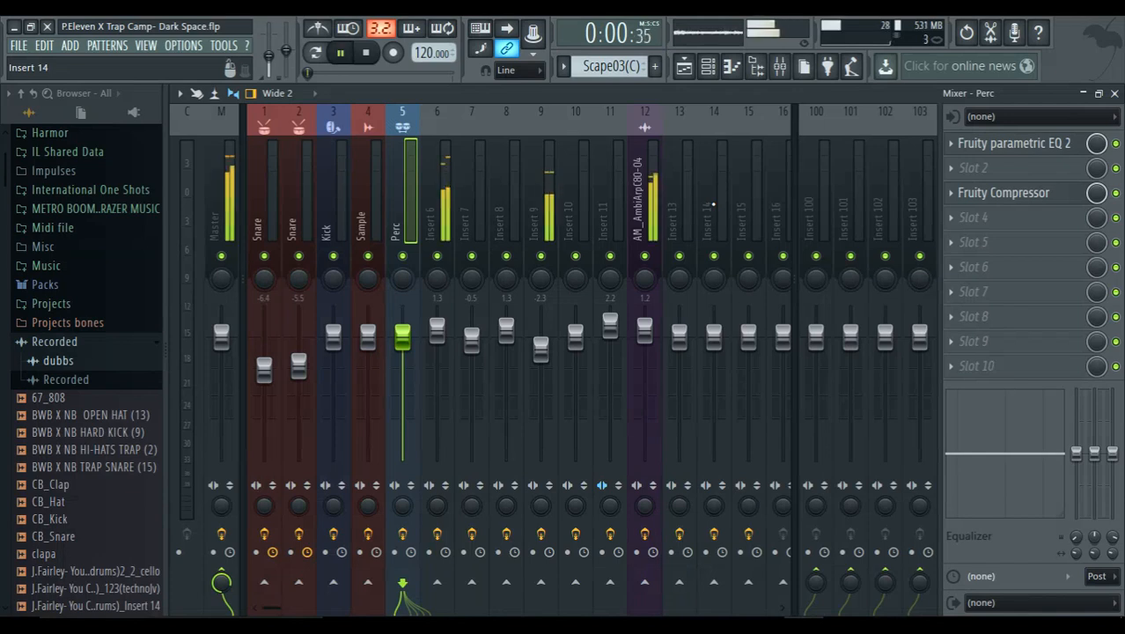
pyautogui.rightClick(437, 256)
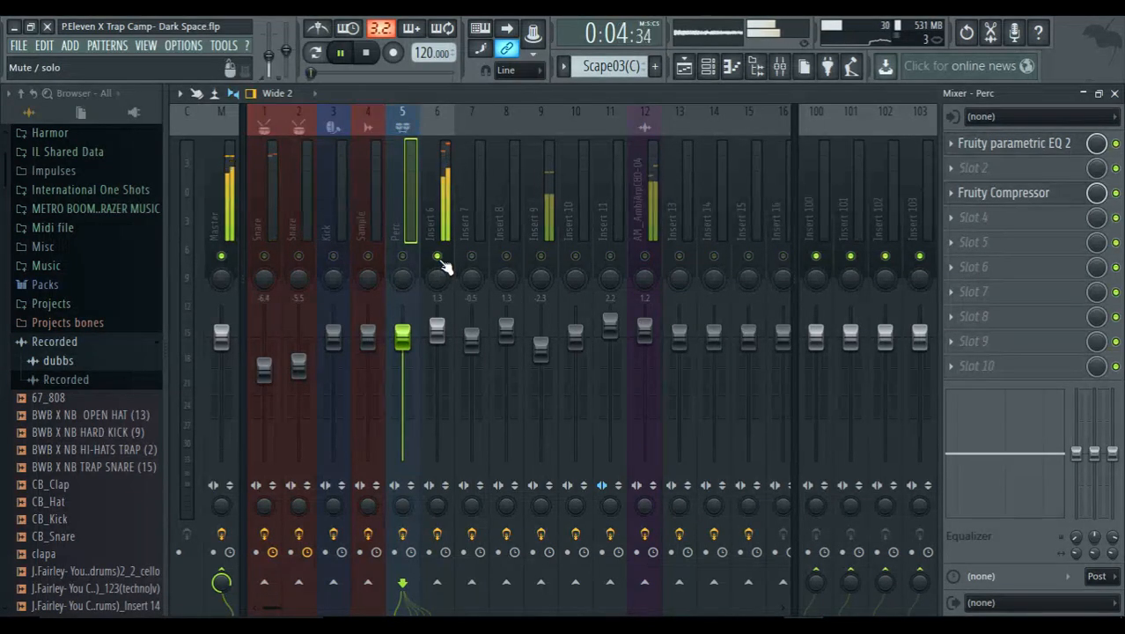
pyautogui.rightClick(435, 234)
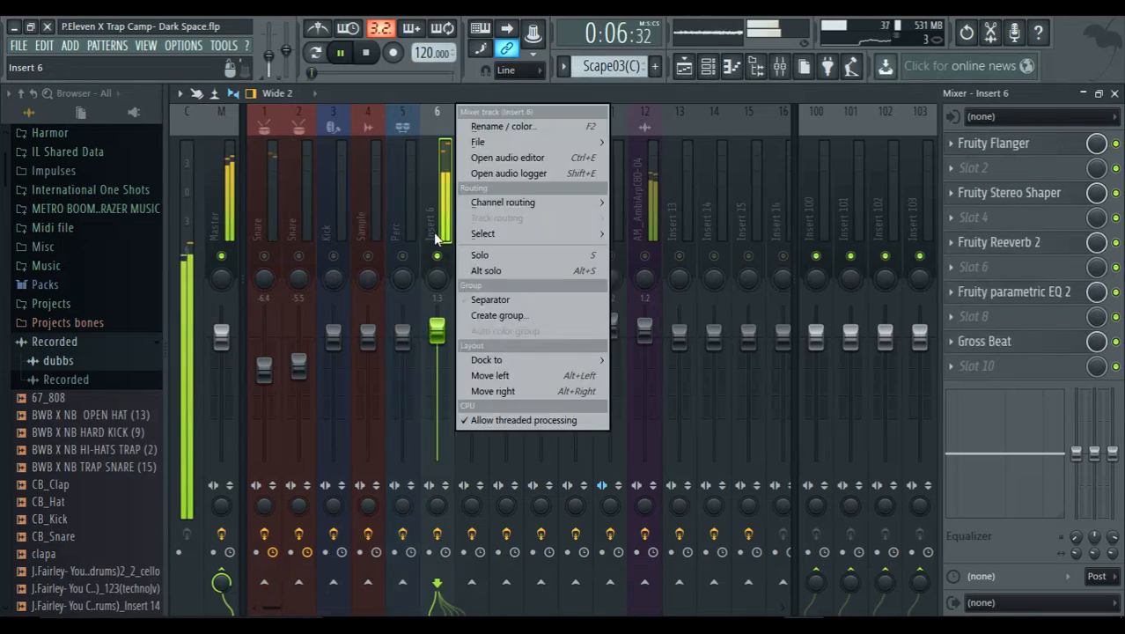
pyautogui.click(480, 127)
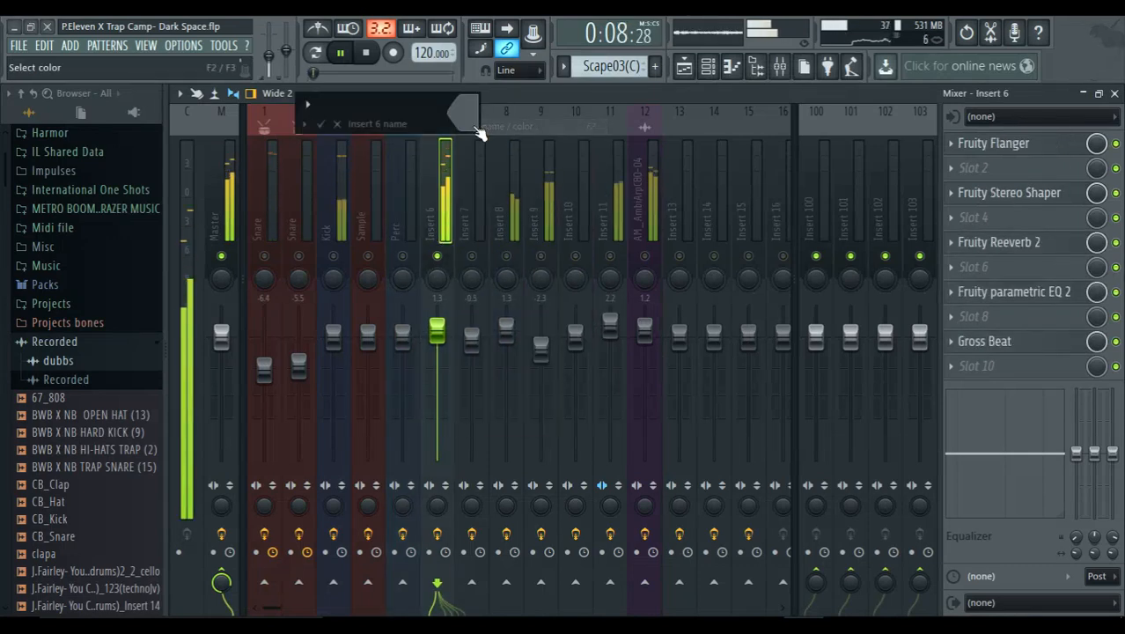
pyautogui.click(303, 125)
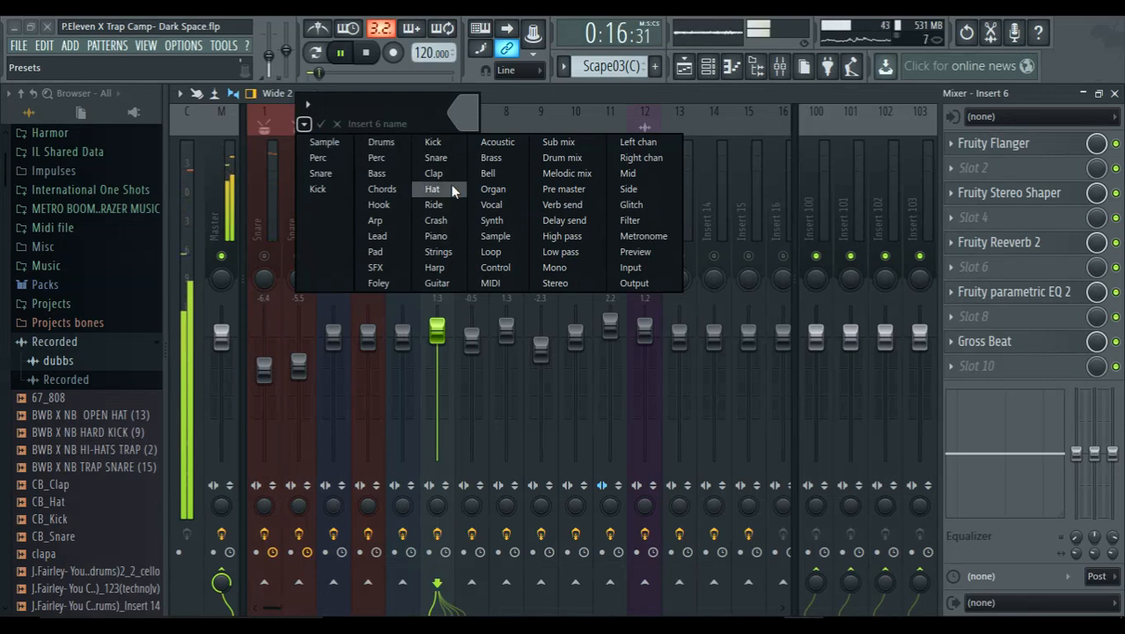
pyautogui.click(486, 221)
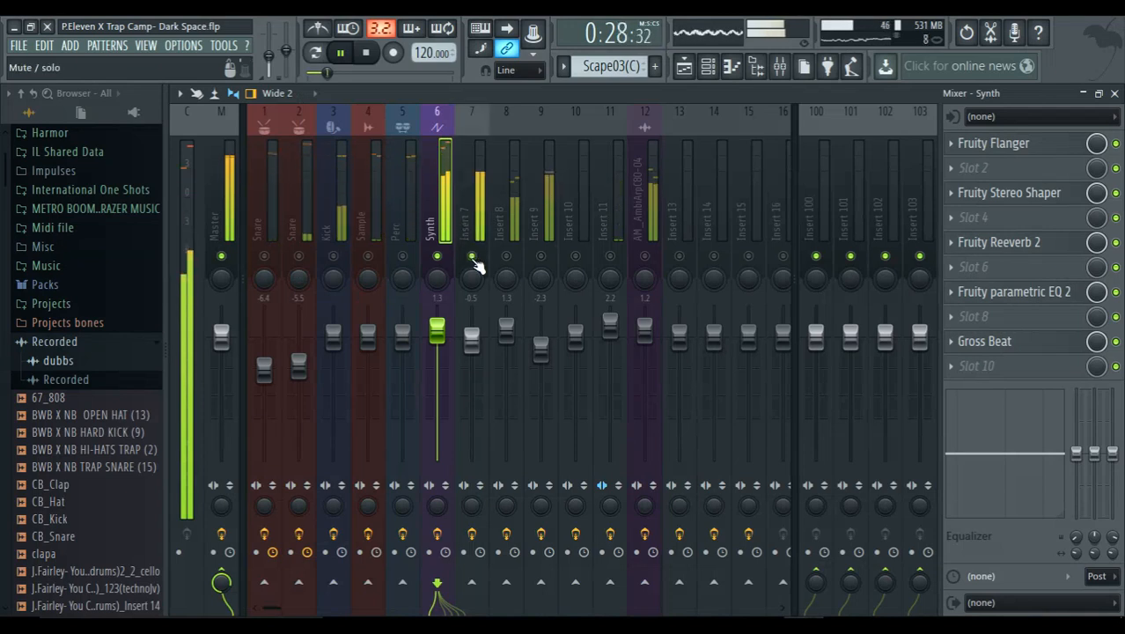
# Label mixer track 7 with the Bass name preset
pyautogui.rightClick(484, 112)
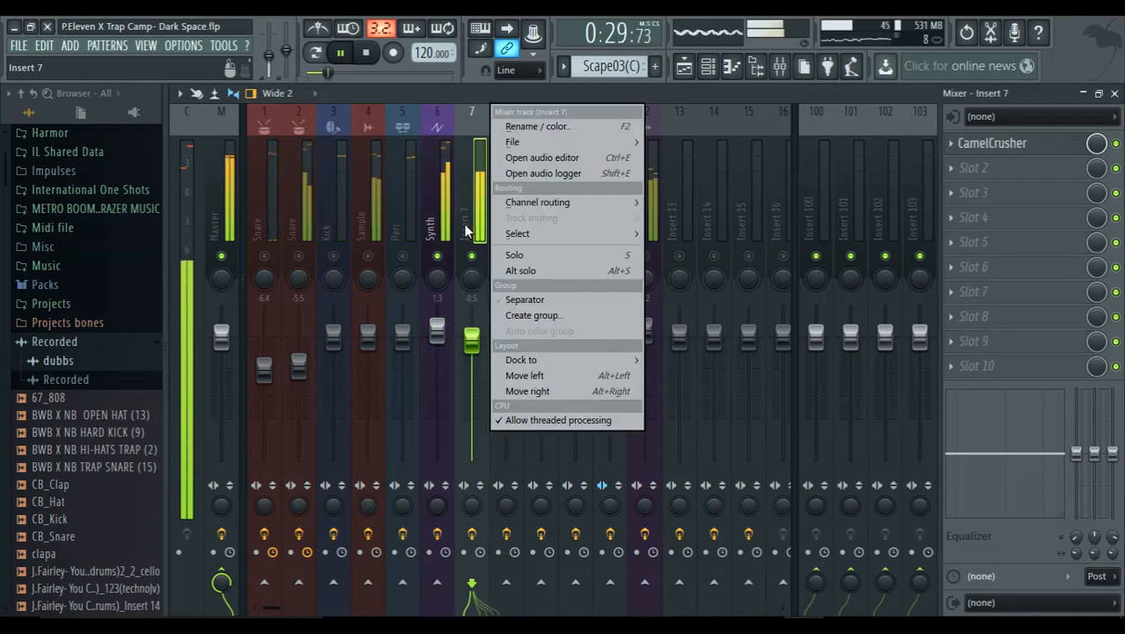
pyautogui.click(533, 125)
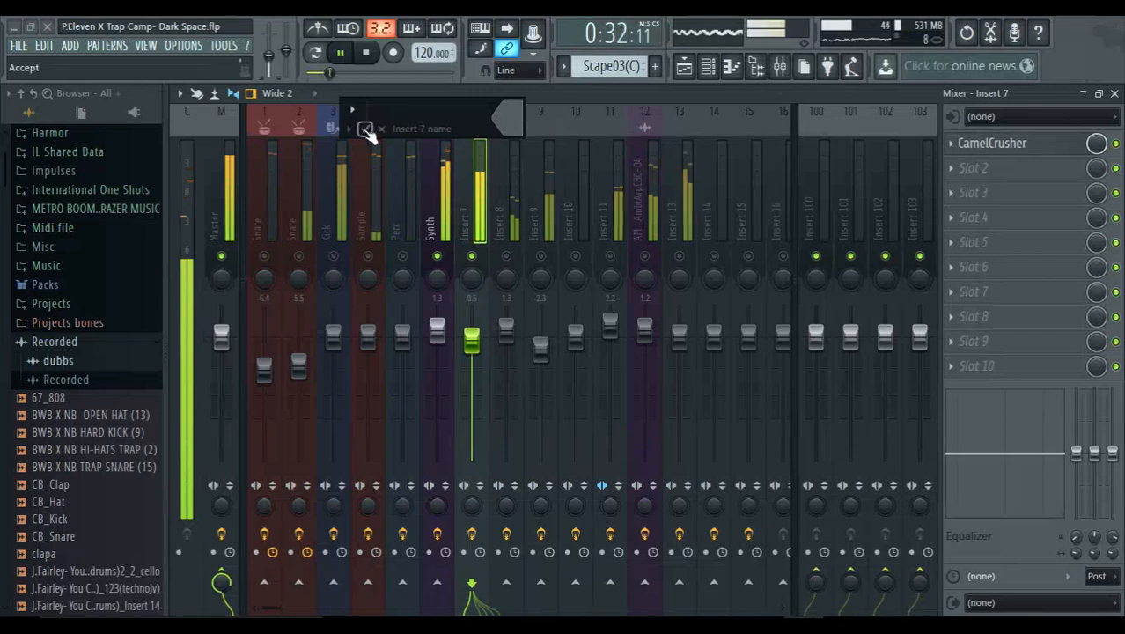
pyautogui.click(349, 129)
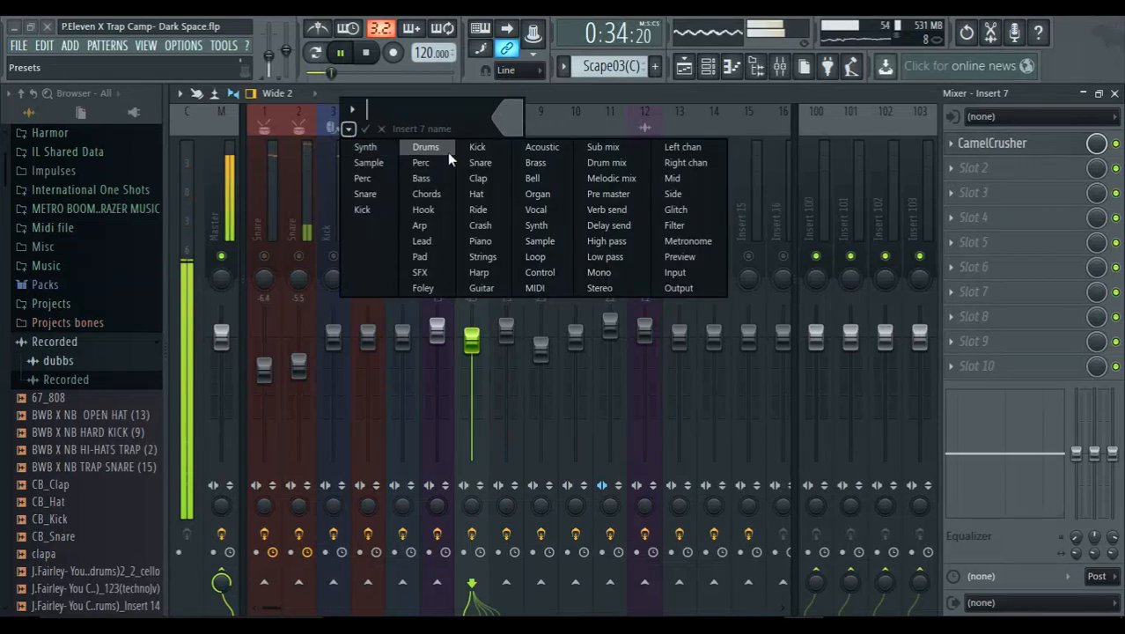
pyautogui.click(431, 177)
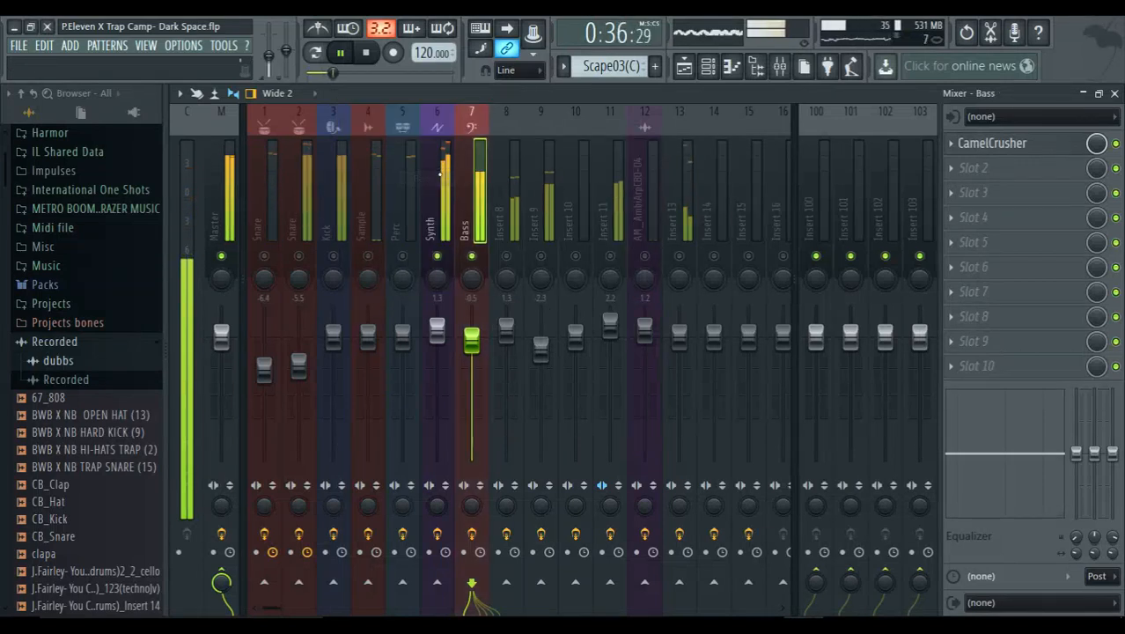
# Mute the Bass track and label mixer track 8 with the Hook name preset
pyautogui.click(496, 208)
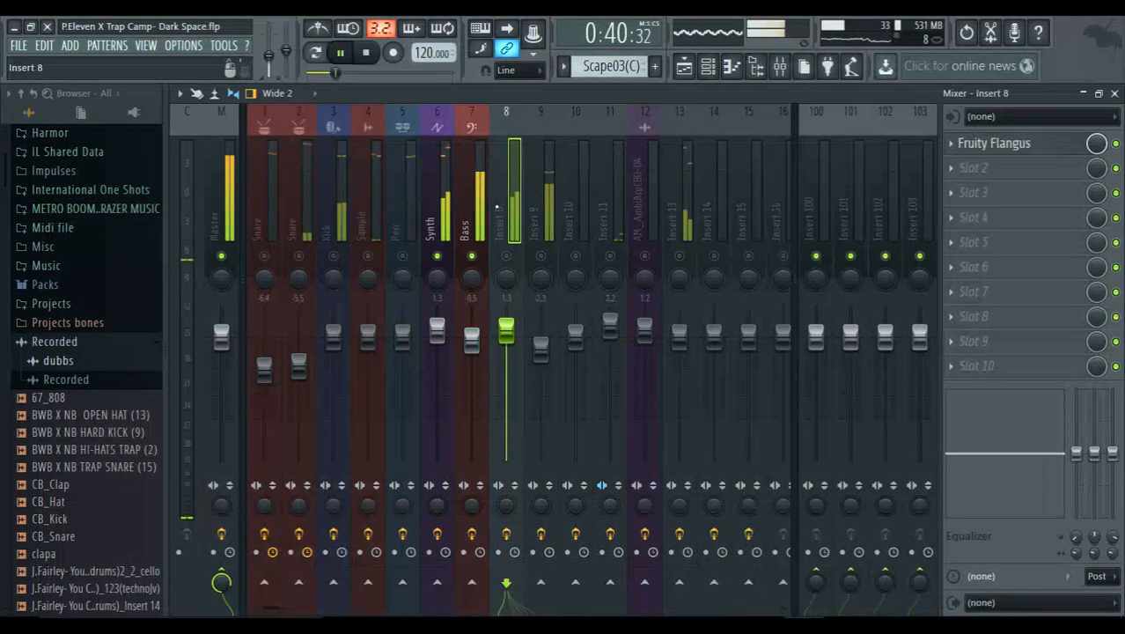
pyautogui.click(471, 255)
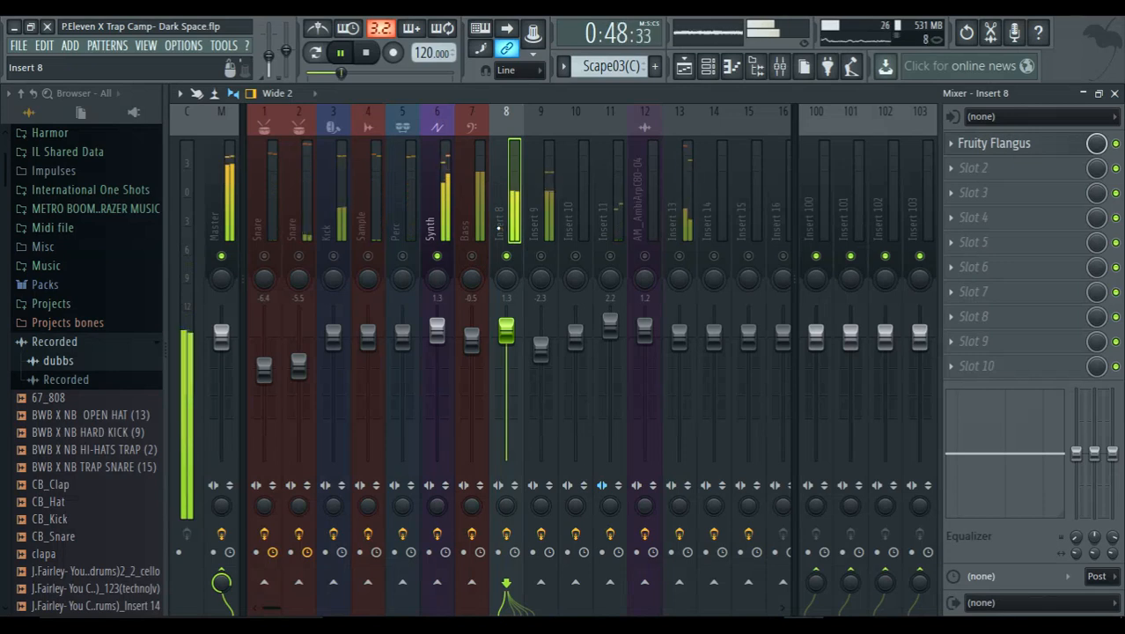
pyautogui.rightClick(519, 105)
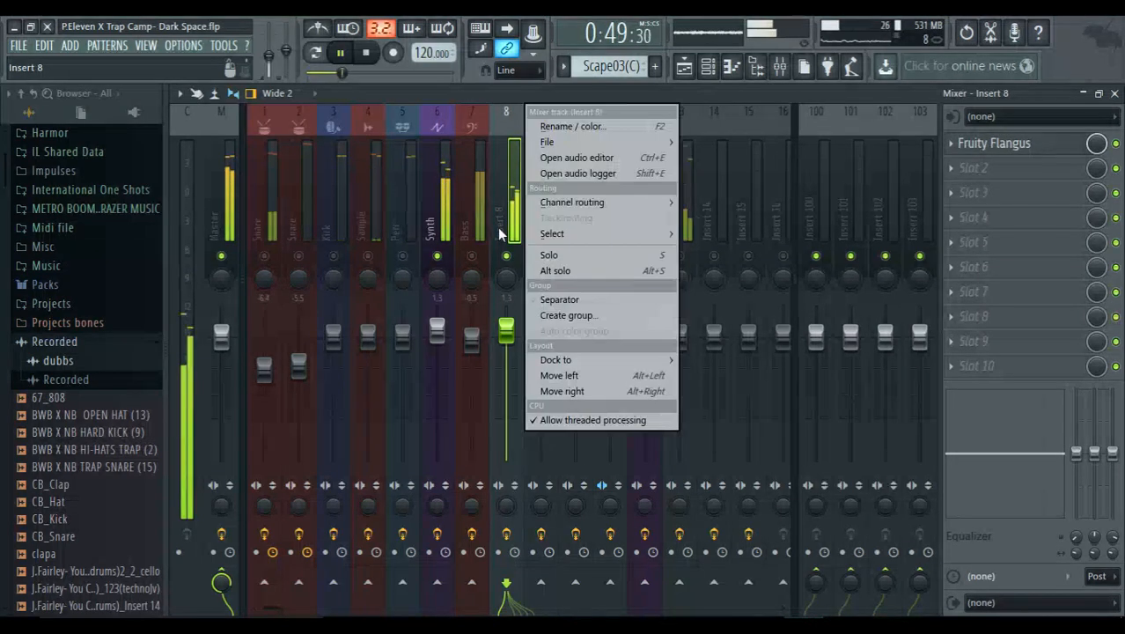
pyautogui.click(548, 128)
pyautogui.click(380, 129)
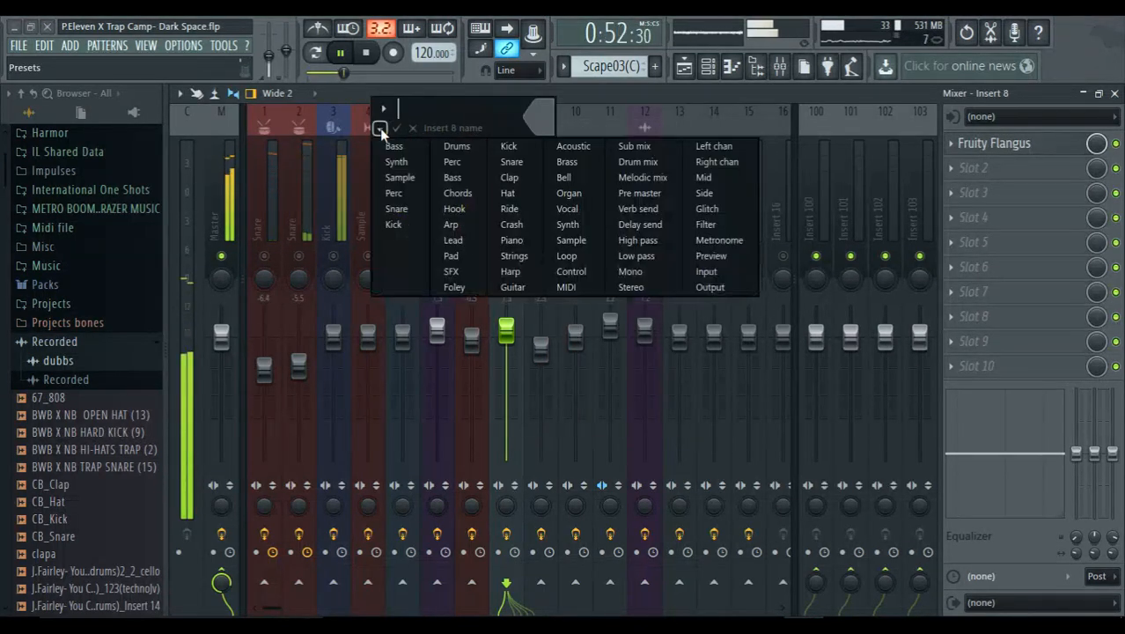
pyautogui.click(458, 210)
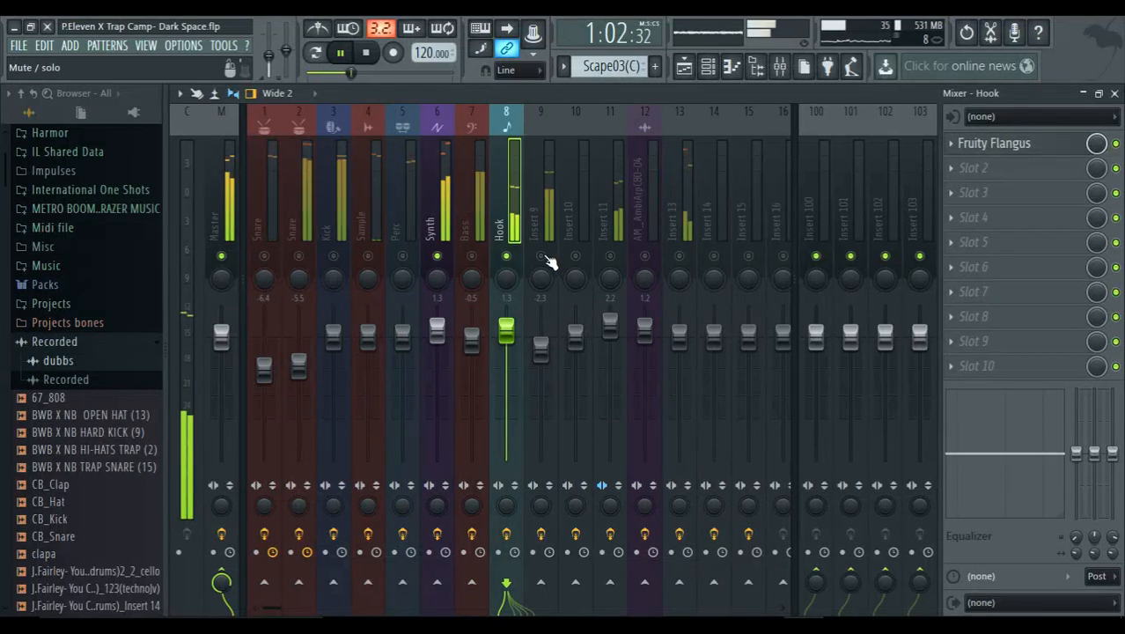
# Label mixer track 9 with the Hat name preset
pyautogui.rightClick(554, 109)
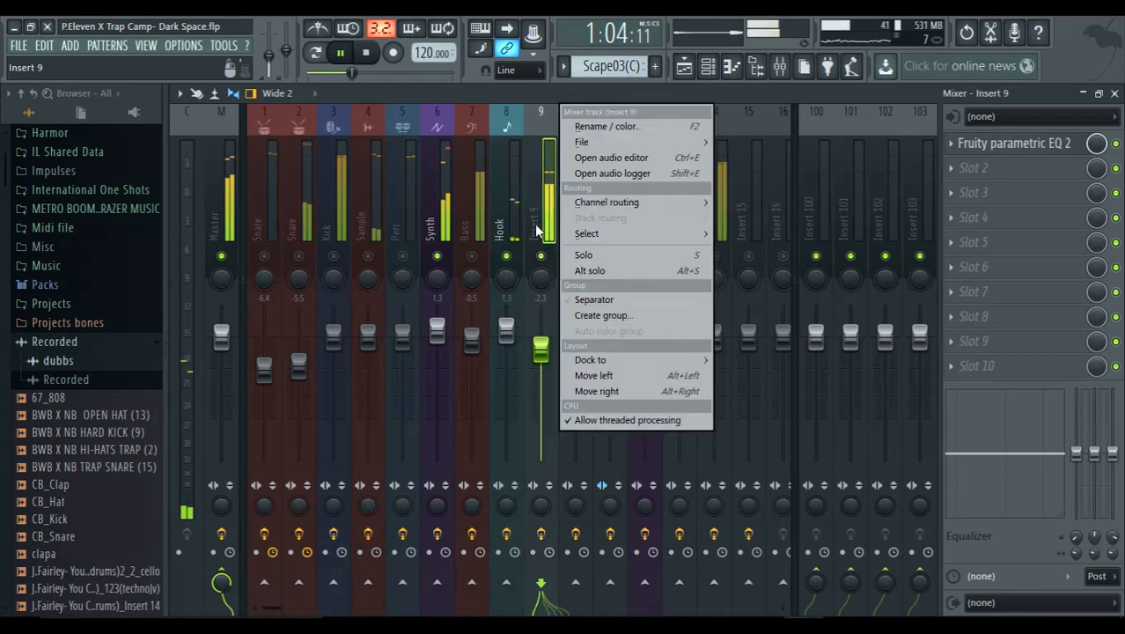
pyautogui.click(591, 126)
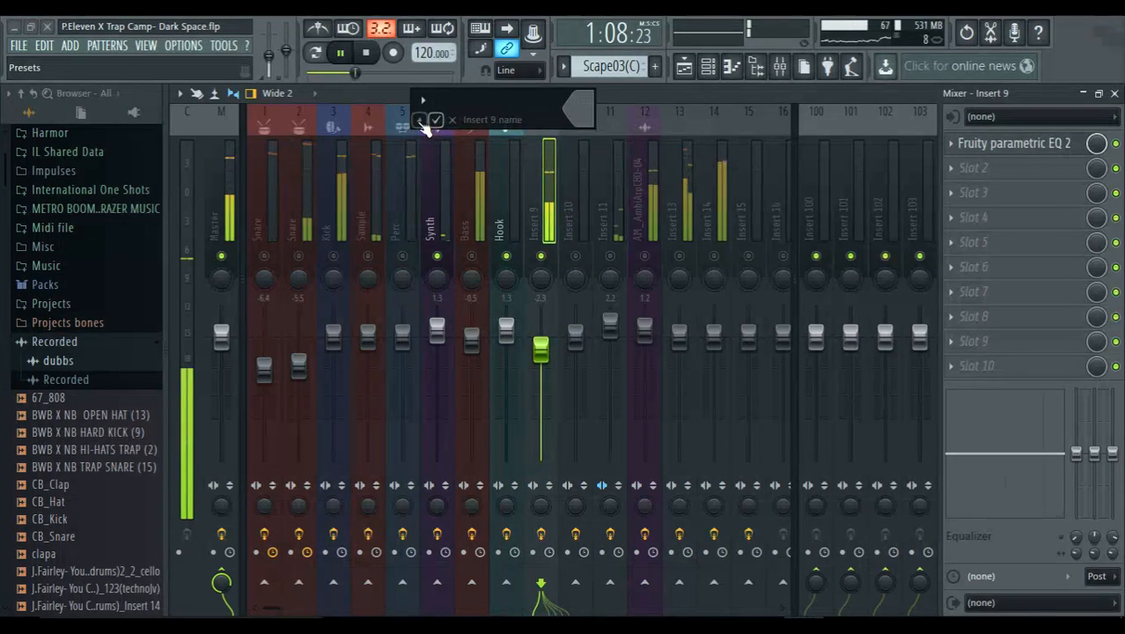
pyautogui.click(419, 120)
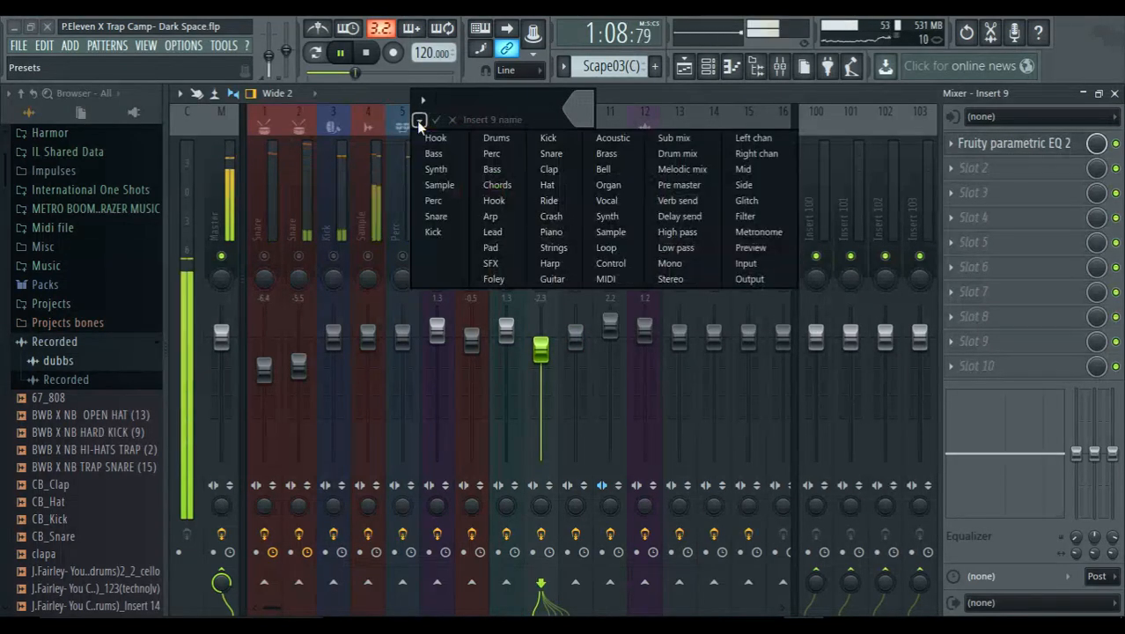
pyautogui.click(547, 186)
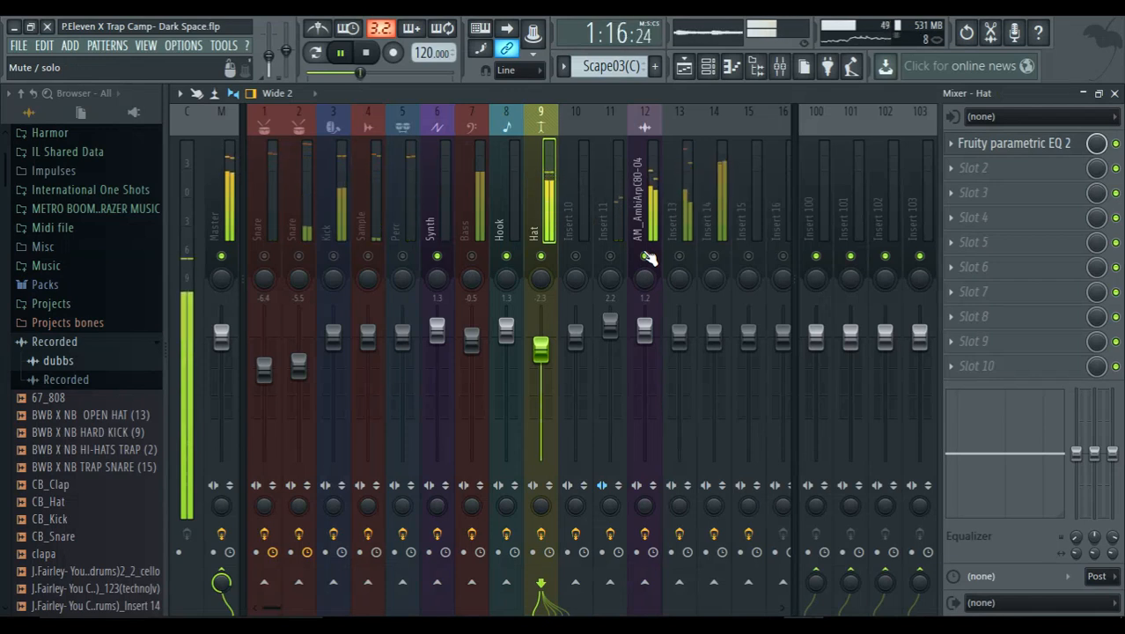
# Label mixer track 11 with the SFX name preset while the restarted song plays, and stop playback
pyautogui.press('space')
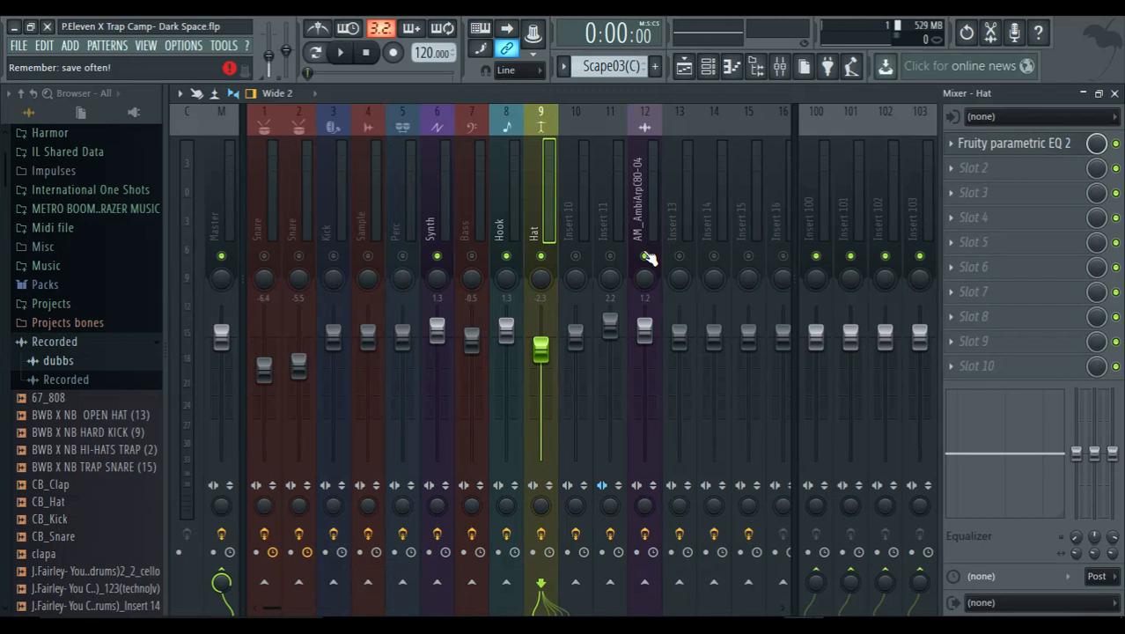
pyautogui.press('space')
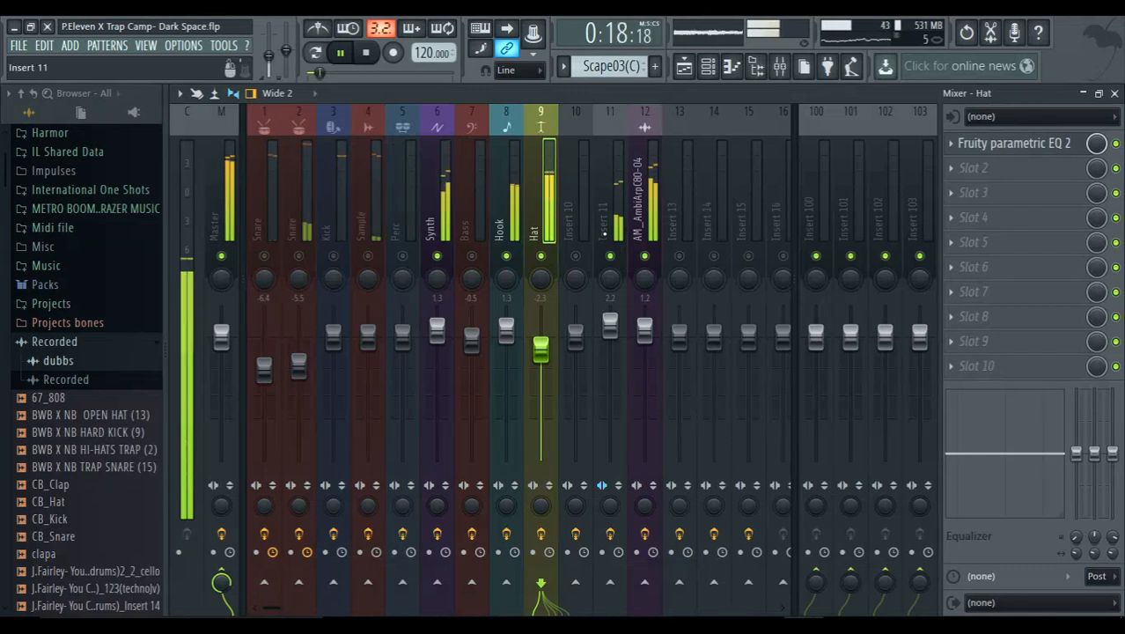
pyautogui.rightClick(604, 234)
pyautogui.click(660, 127)
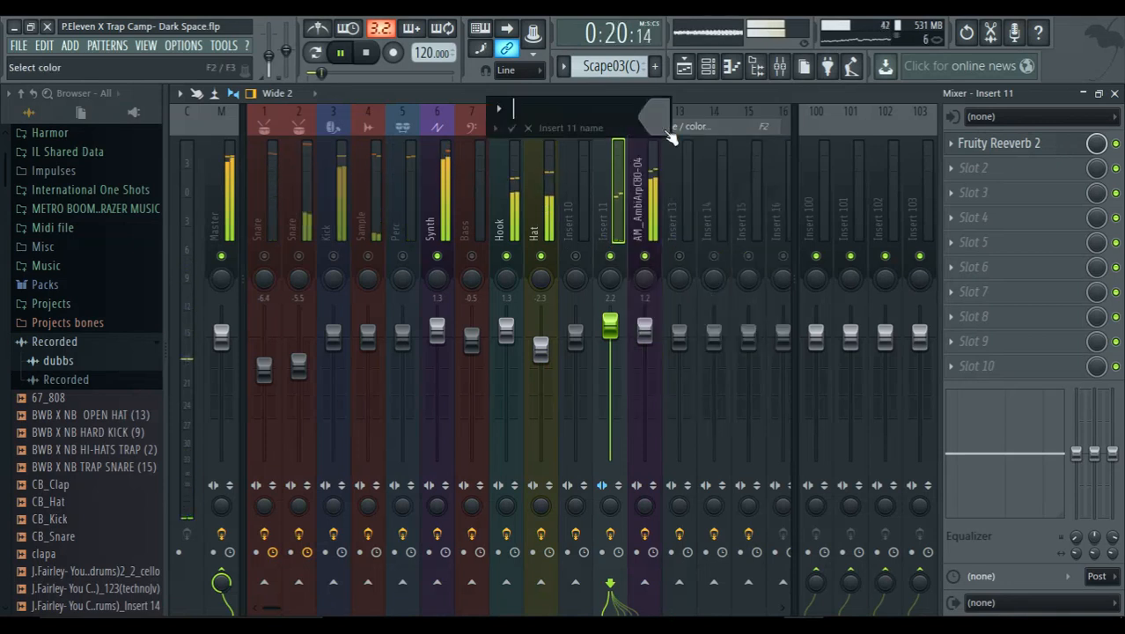
pyautogui.click(495, 129)
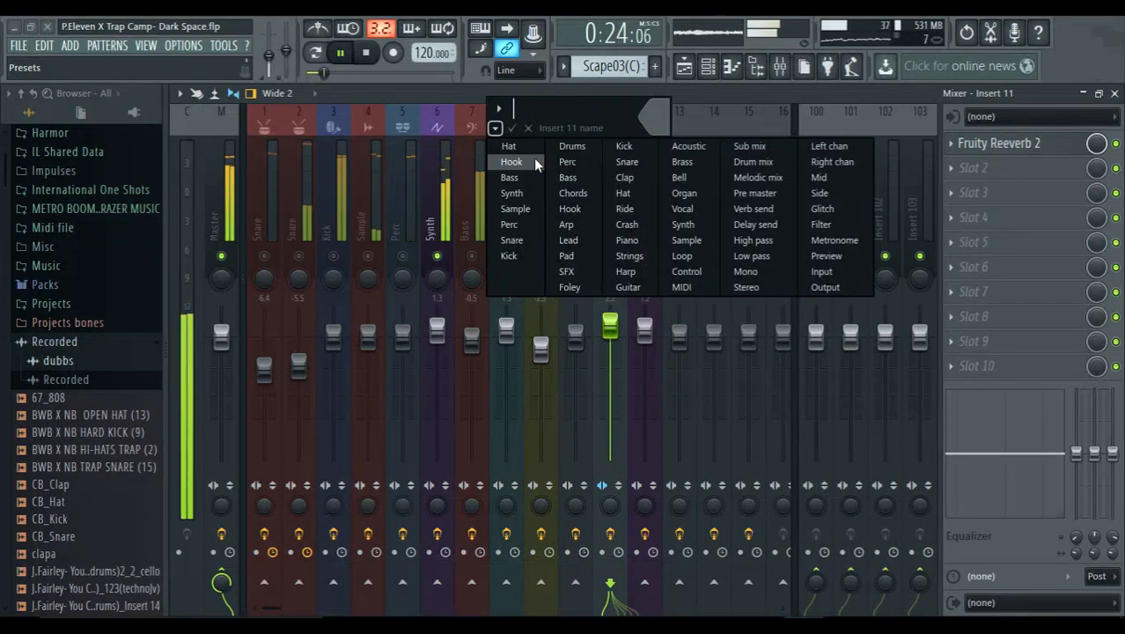
pyautogui.click(566, 271)
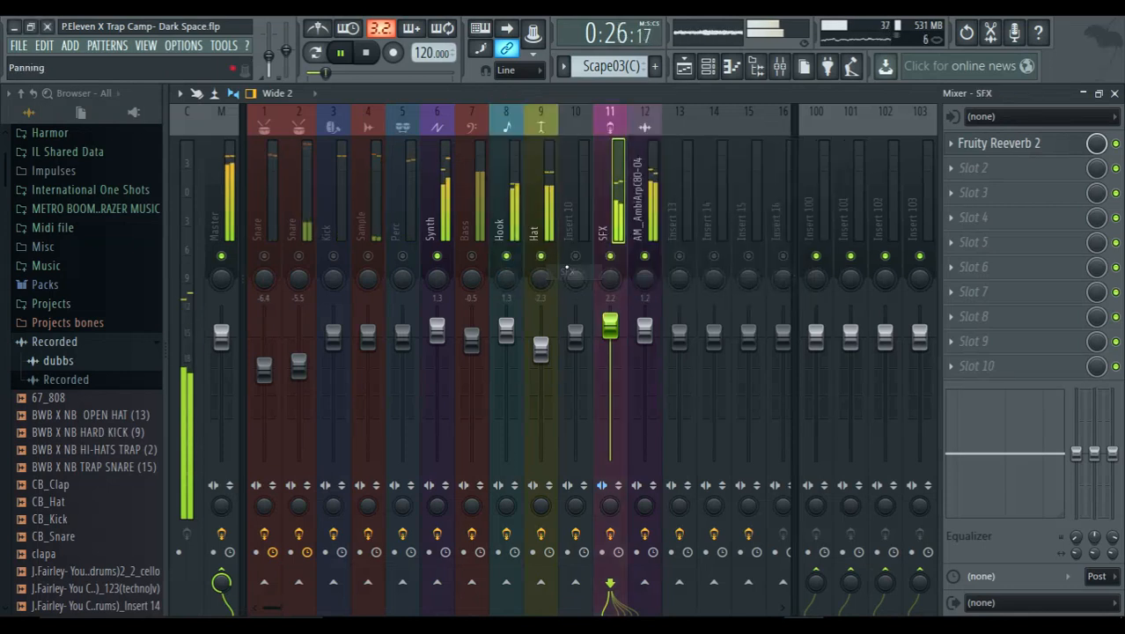
pyautogui.press('space')
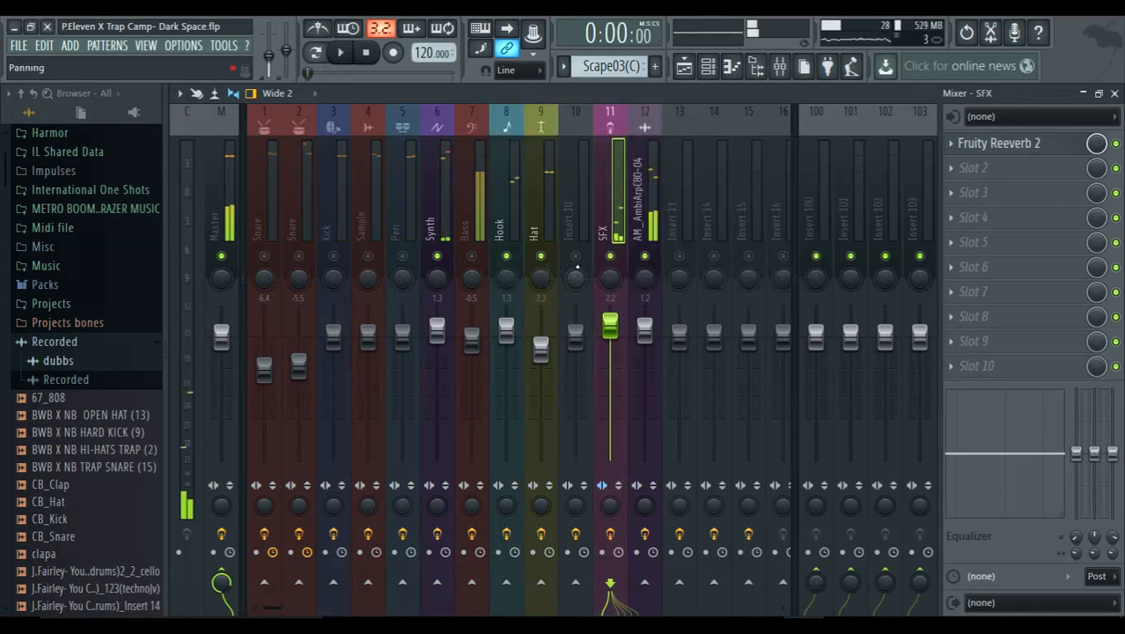
pyautogui.rightClick(569, 200)
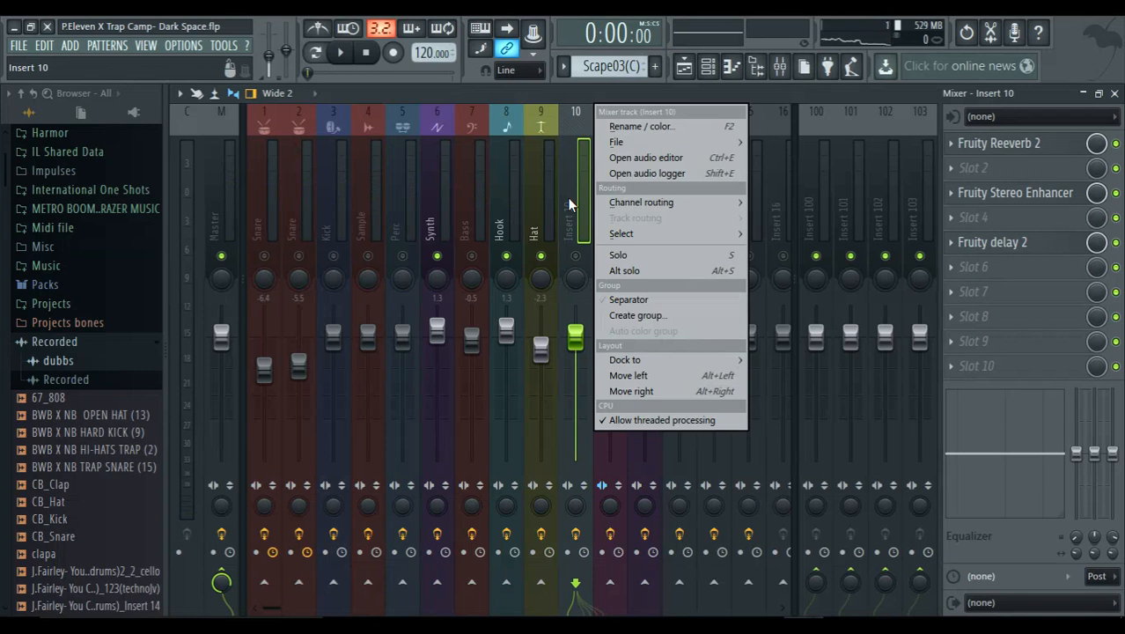
pyautogui.click(626, 127)
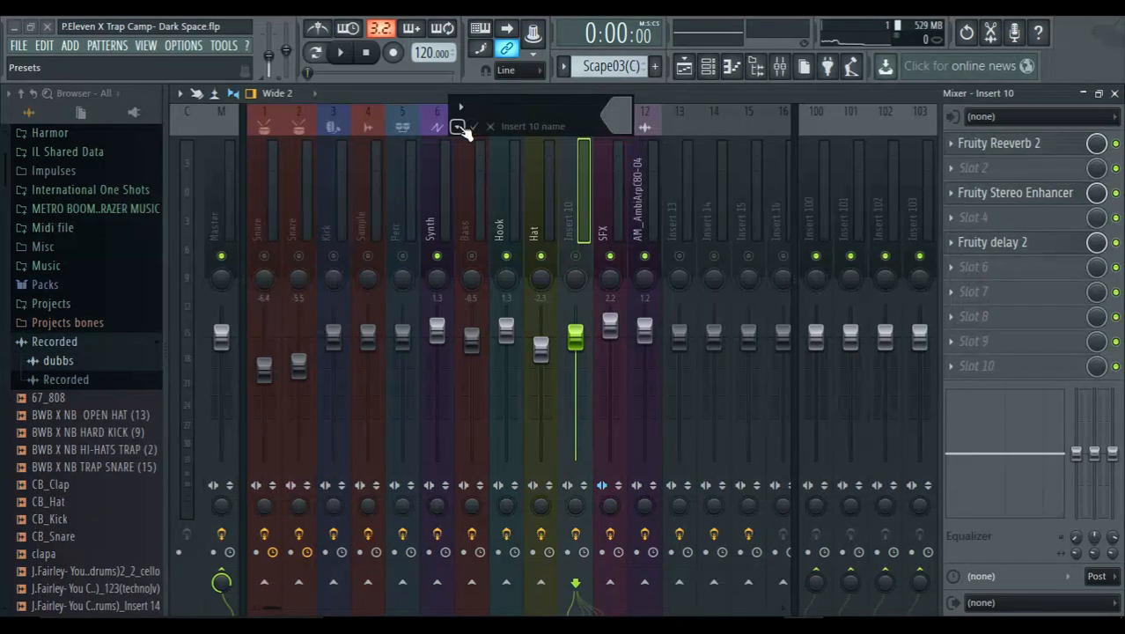
pyautogui.click(459, 126)
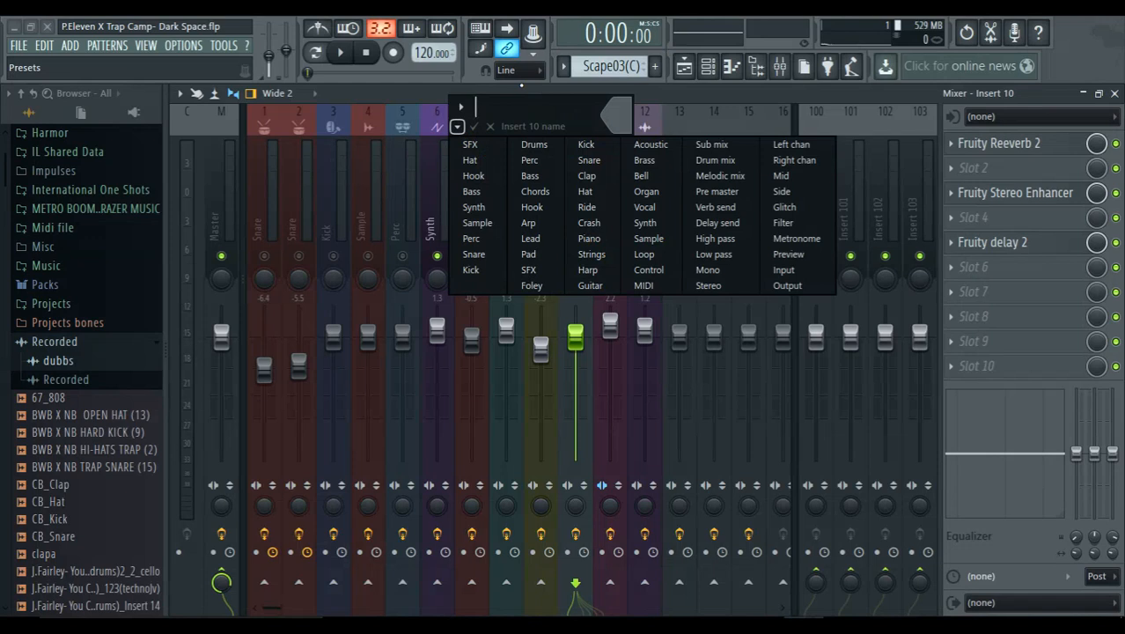
pyautogui.click(652, 95)
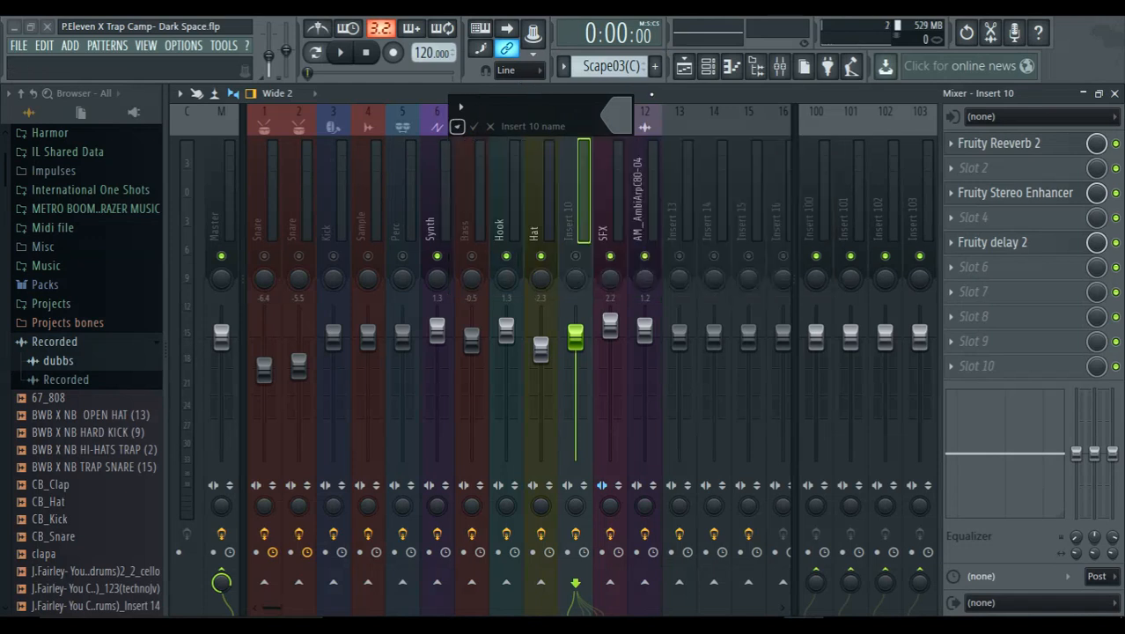
pyautogui.click(490, 126)
# Play the song and label mixer track 13 with the Foley name preset
pyautogui.press('space')
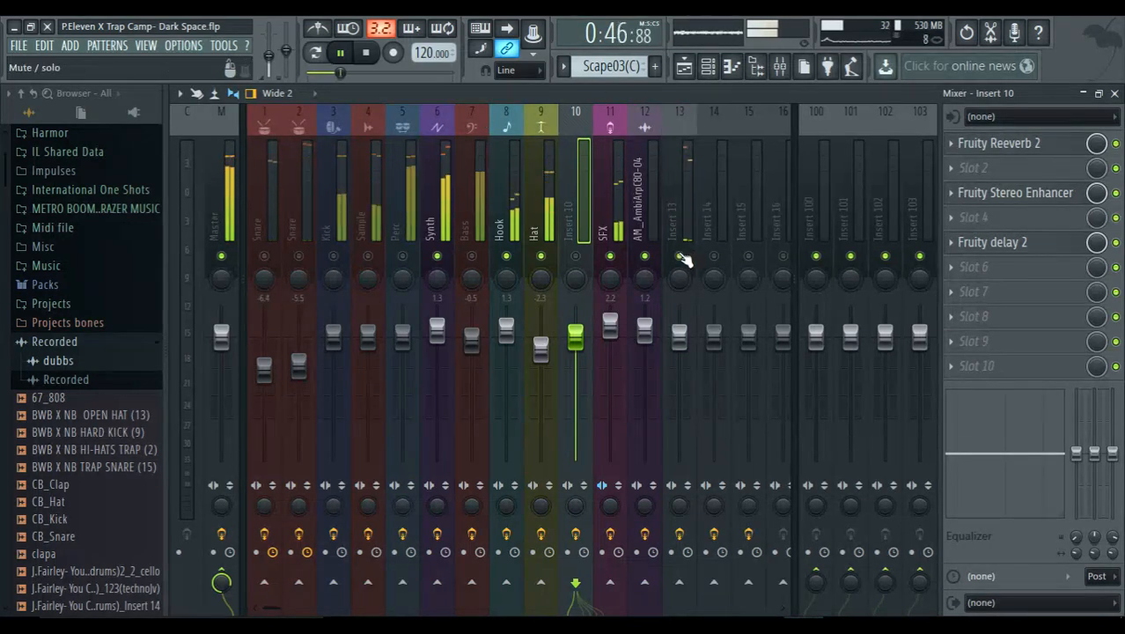
pyautogui.rightClick(696, 106)
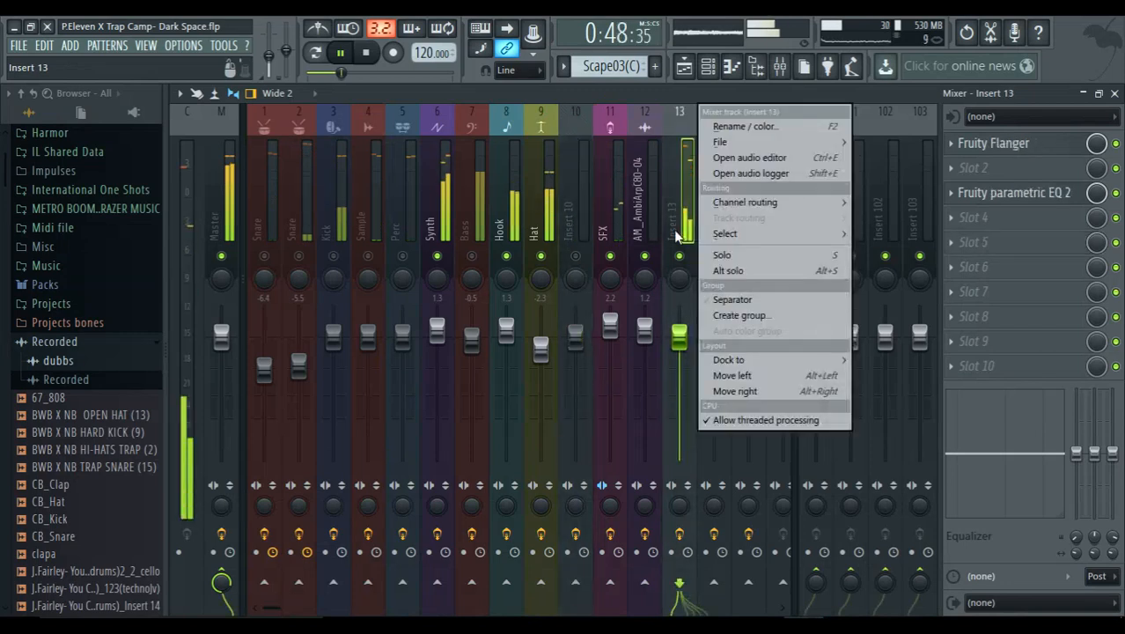
pyautogui.click(741, 129)
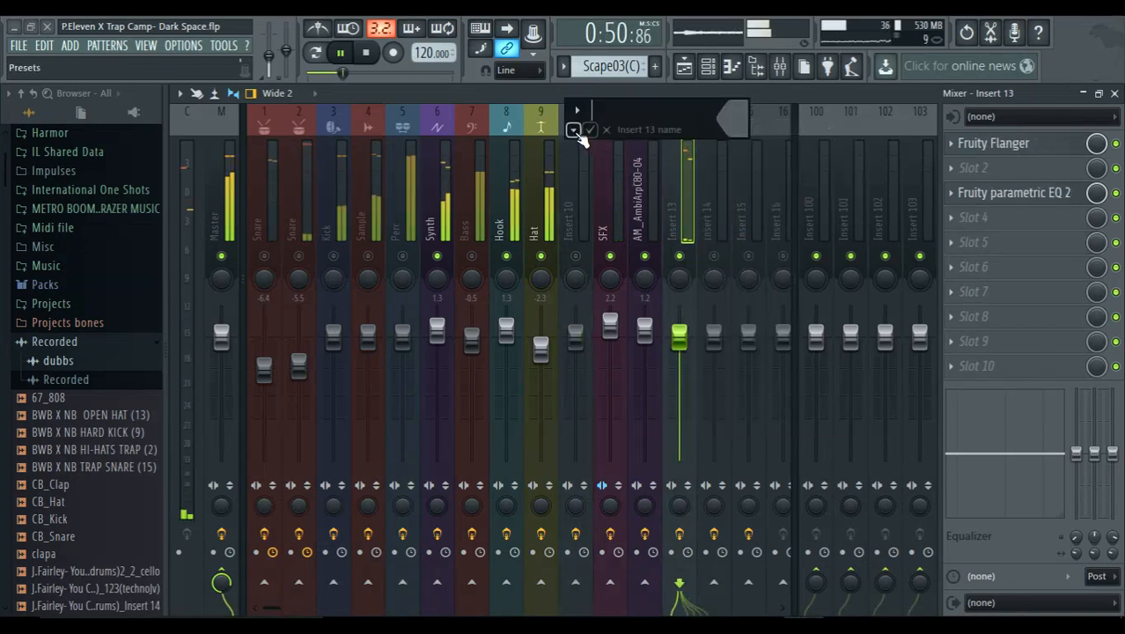
pyautogui.click(573, 130)
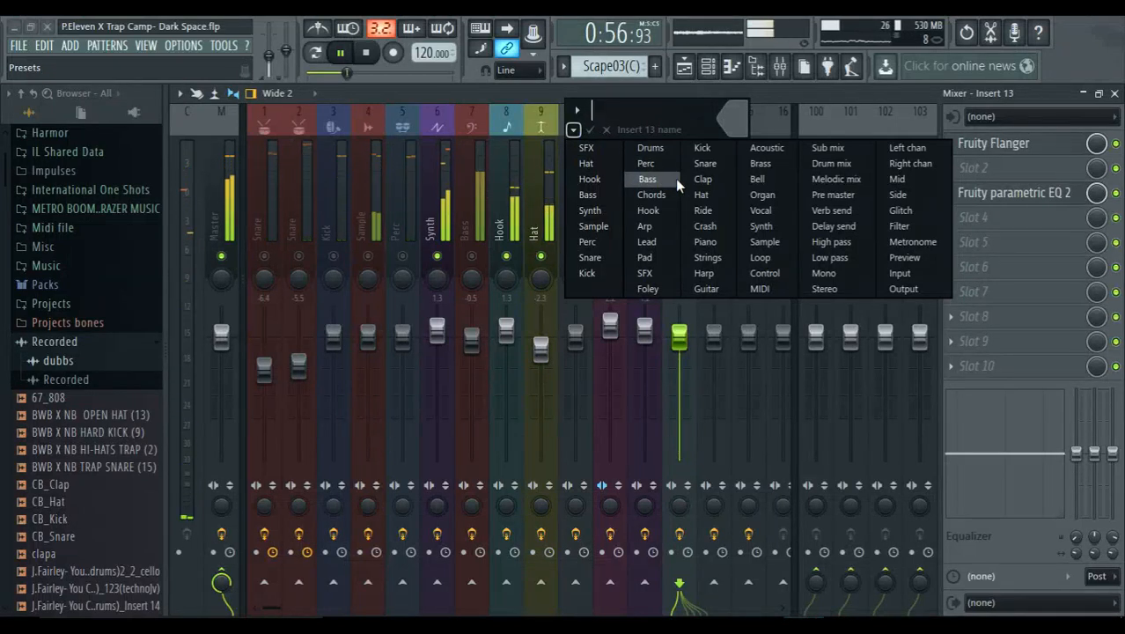
pyautogui.click(648, 289)
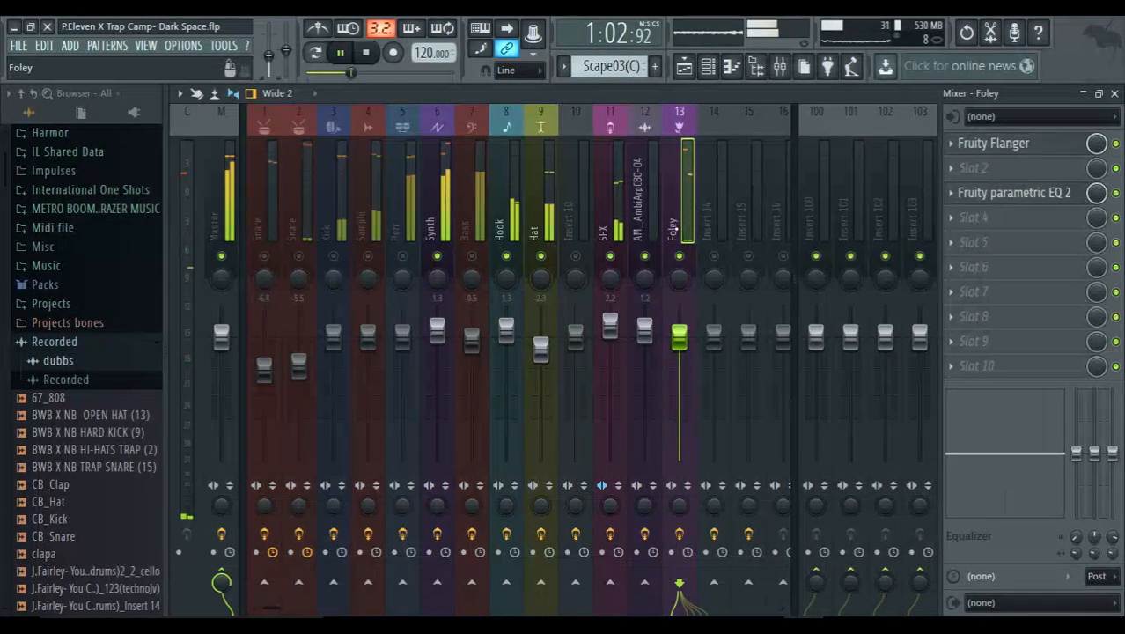
# Move the Foley track to mixer position 6, directly after the Perc track
pyautogui.hotkey('alt', 'Left')
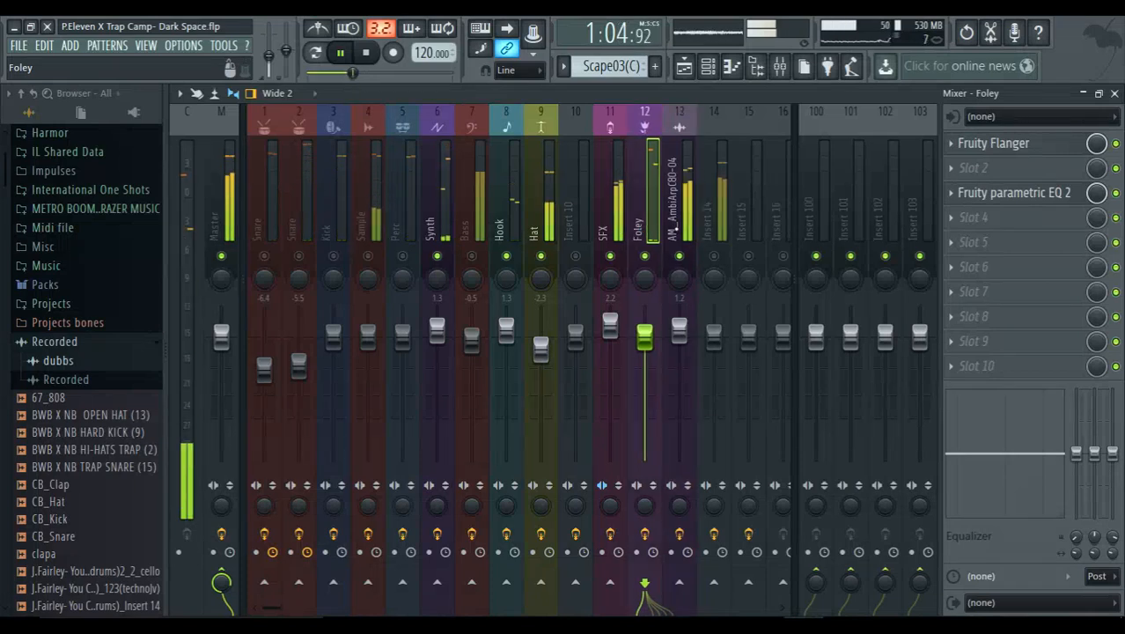
pyautogui.hotkey('alt', 'Left')
pyautogui.hotkey('alt', 'Left')
pyautogui.hotkey('alt', 'Left')
pyautogui.hotkey('alt', 'Left')
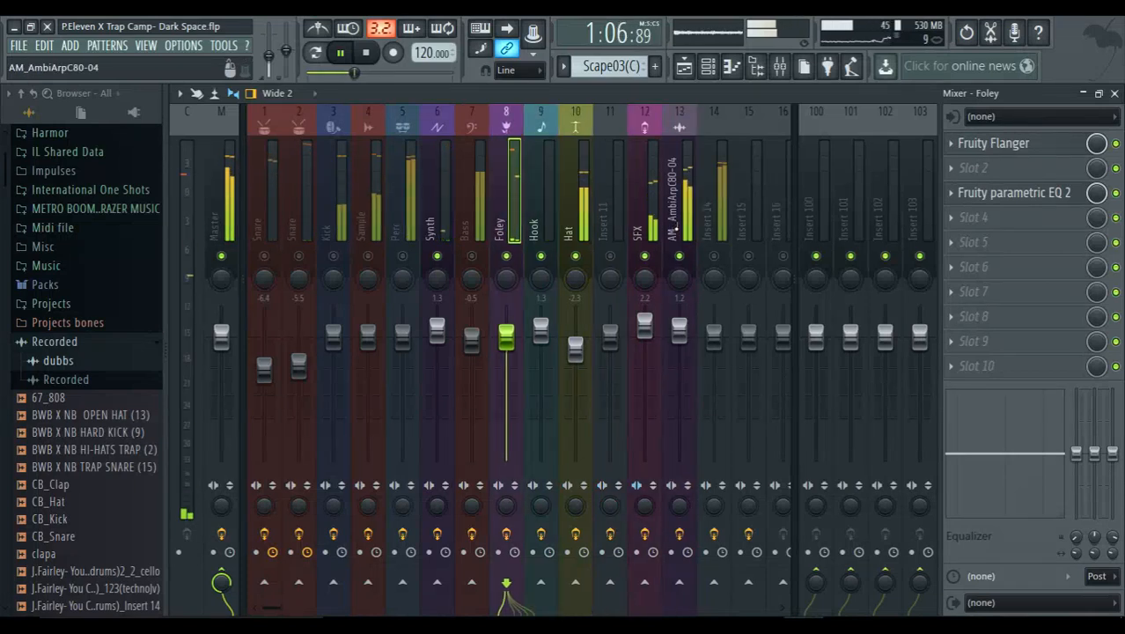
pyautogui.hotkey('alt', 'Left')
pyautogui.hotkey('alt', 'Left')
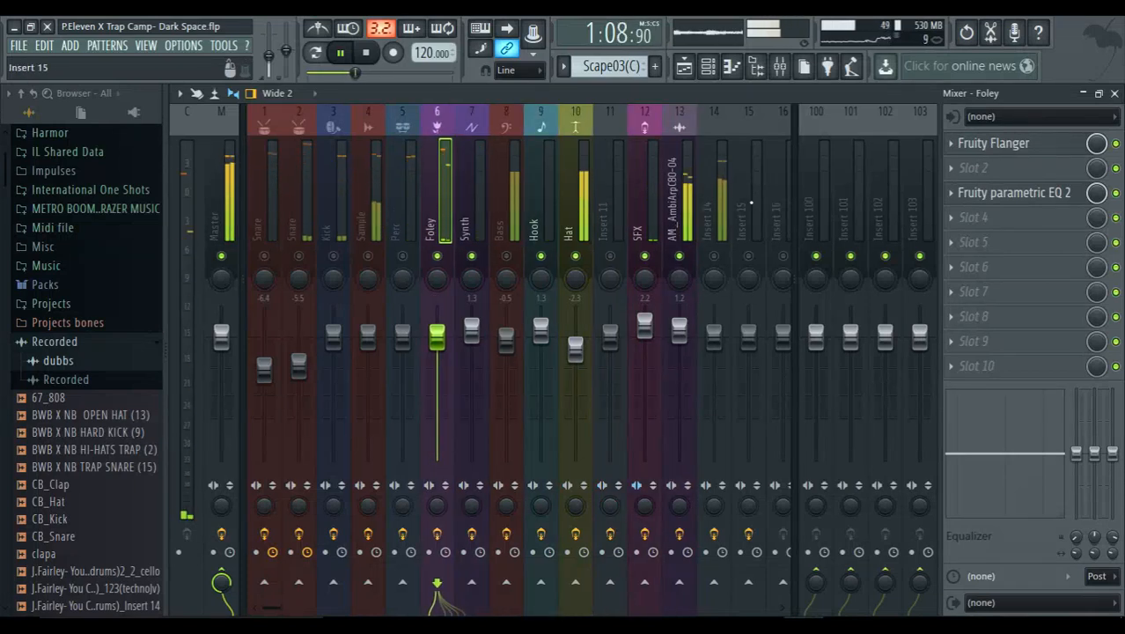
# Label mixer track 14 with the Synth name preset
pyautogui.rightClick(713, 233)
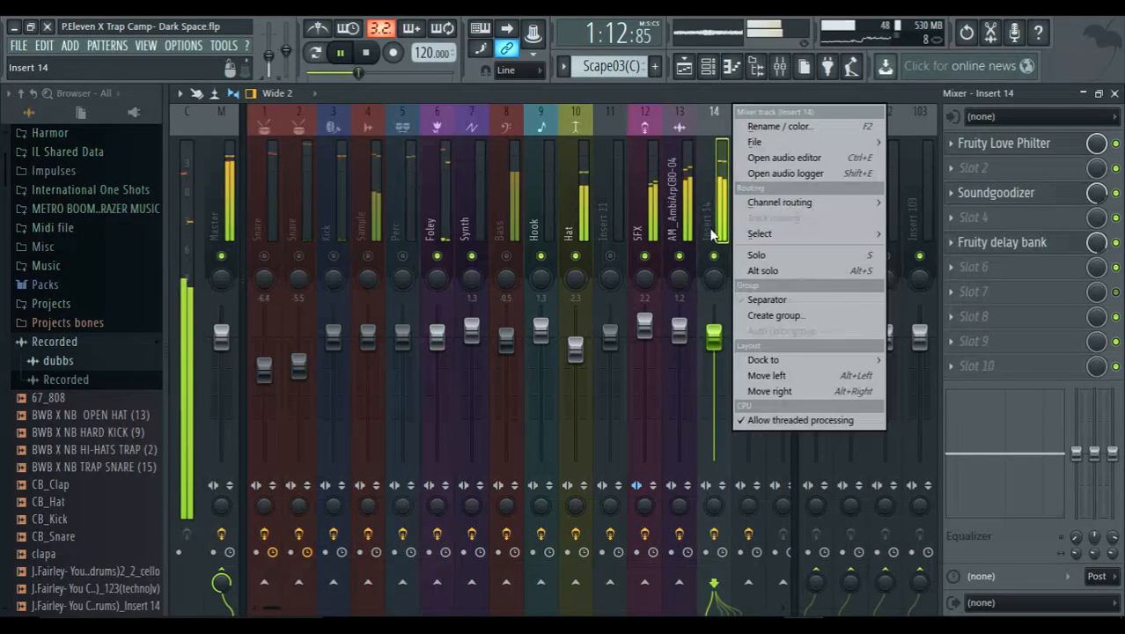
pyautogui.click(754, 131)
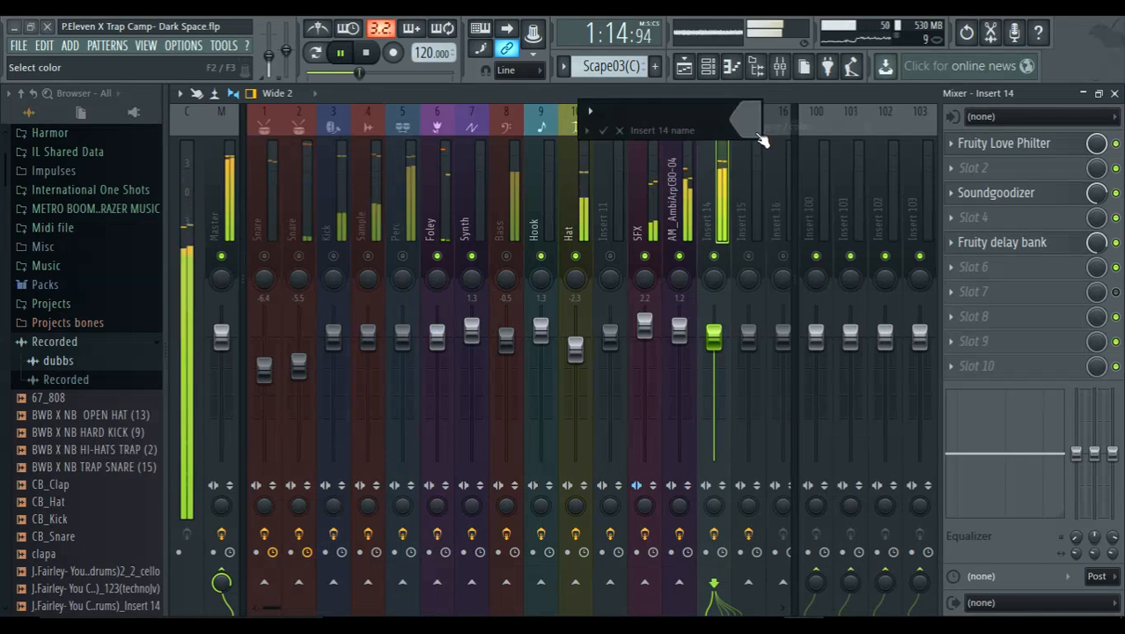
pyautogui.click(586, 132)
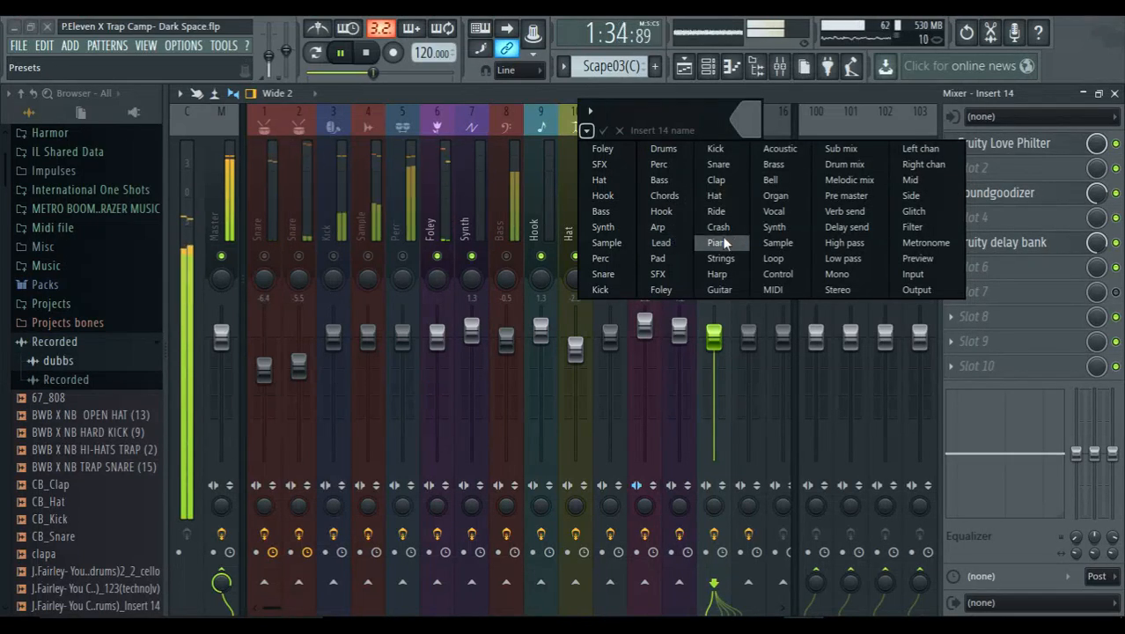
pyautogui.click(773, 227)
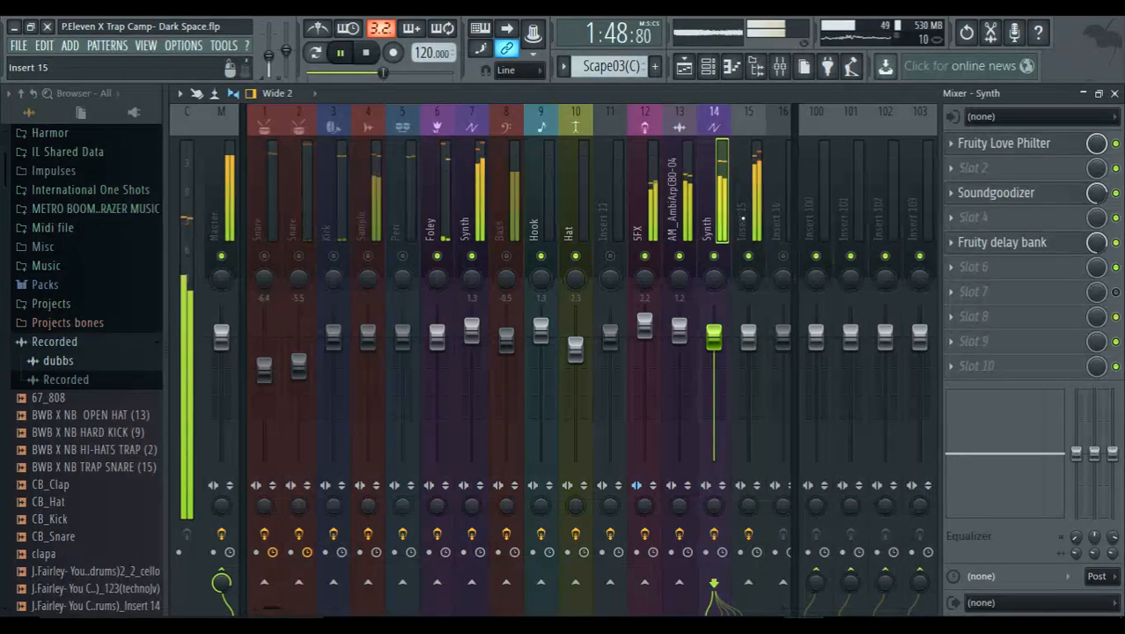
# Label mixer track 15 with the Vocal name preset and stop playback
pyautogui.rightClick(752, 110)
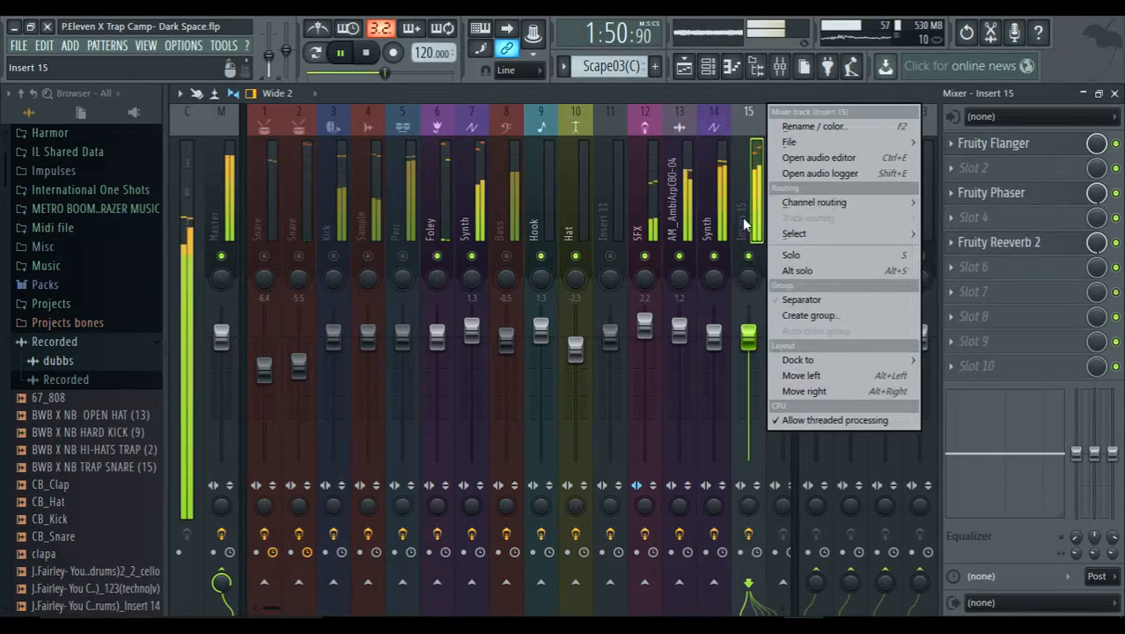
pyautogui.click(795, 129)
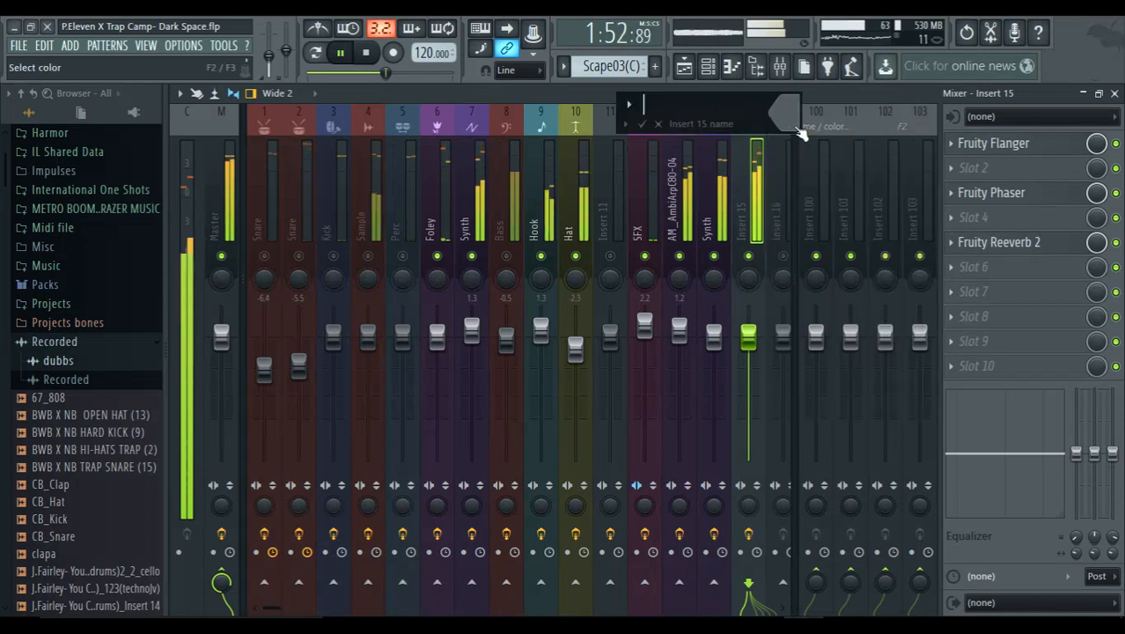
pyautogui.click(624, 126)
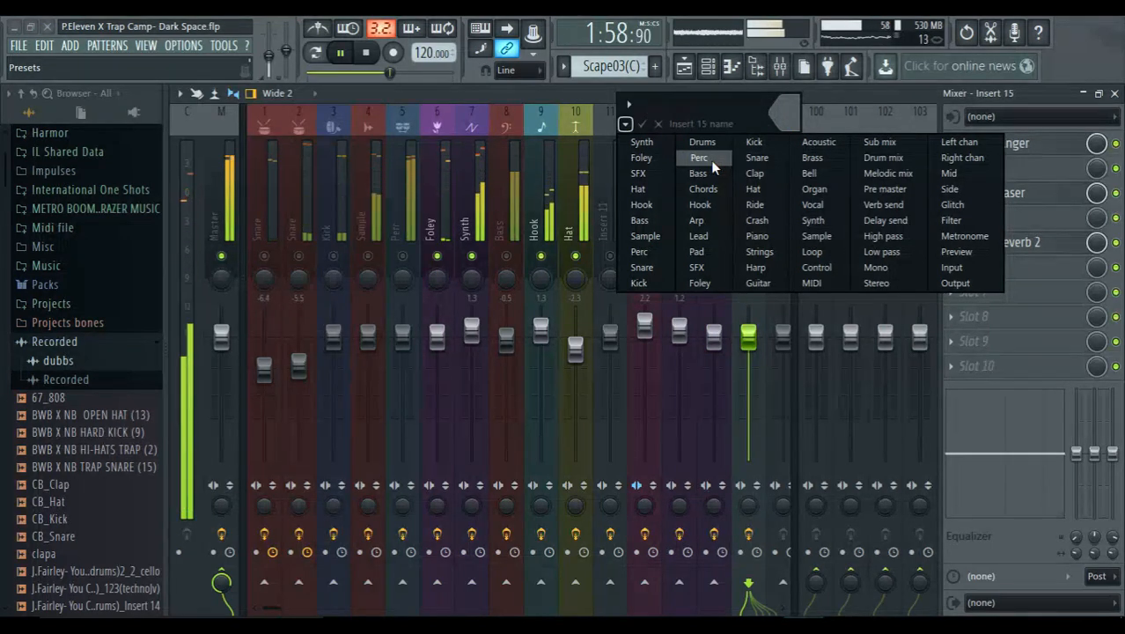
pyautogui.click(811, 208)
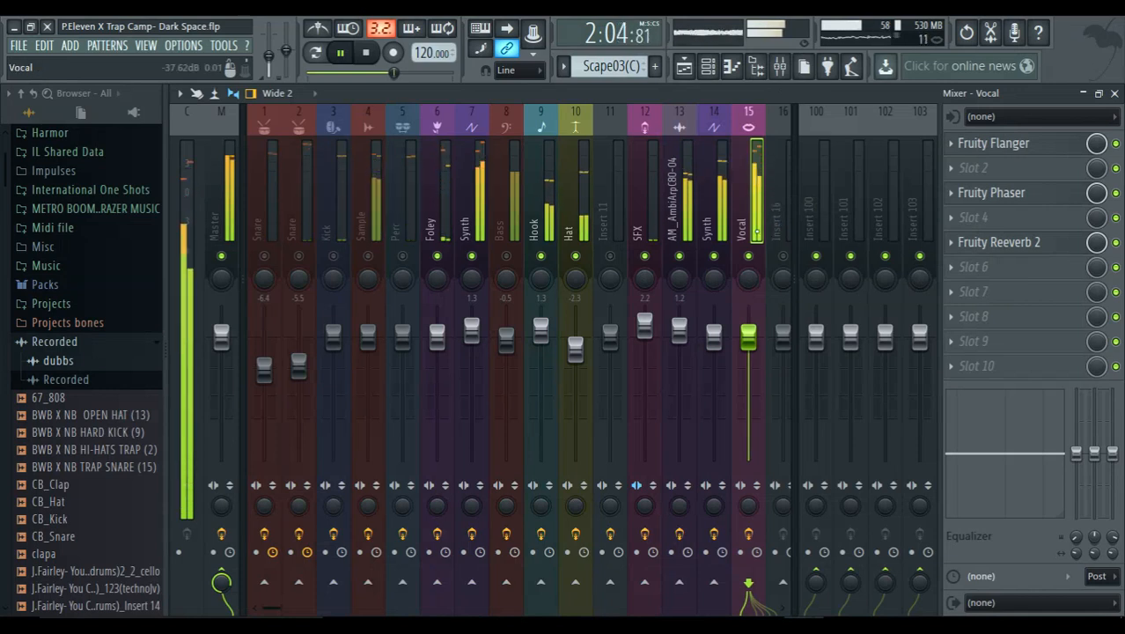
pyautogui.press('space')
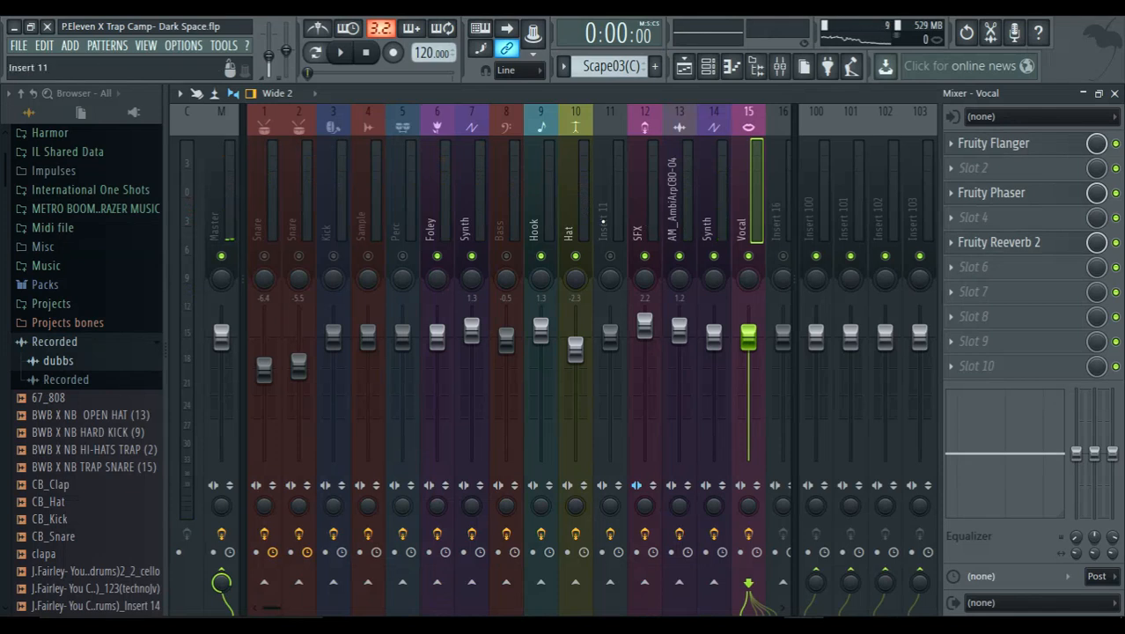
# Move the Hat track to mixer position 6, beside the other drum tracks
pyautogui.click(574, 220)
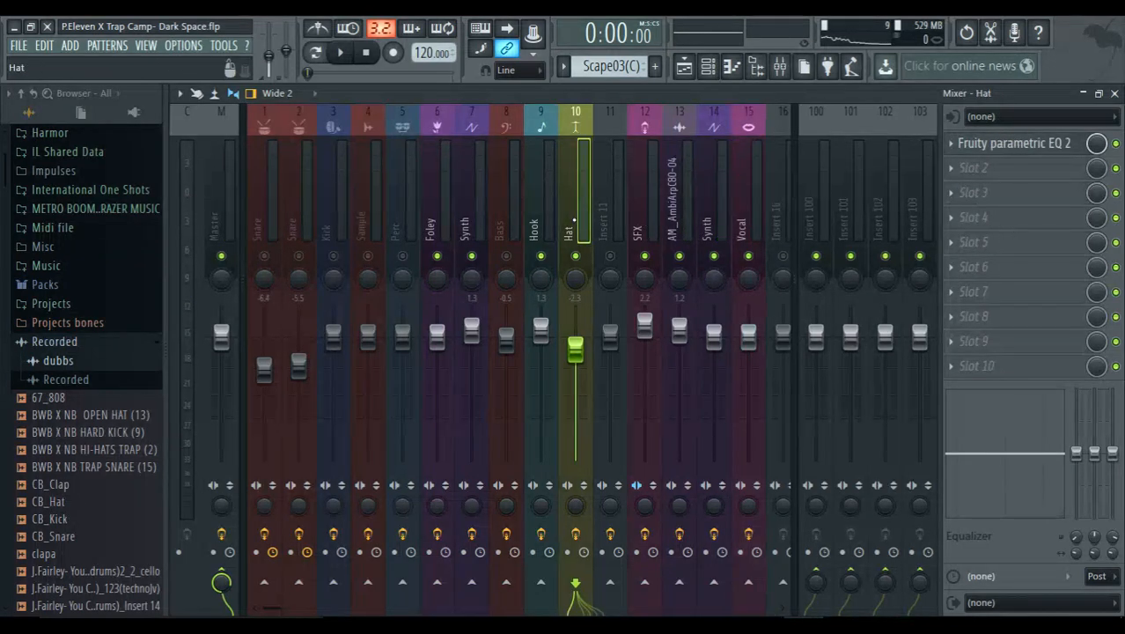
pyautogui.hotkey('alt', 'Left')
pyautogui.hotkey('alt', 'Left')
pyautogui.hotkey('alt', 'Left')
pyautogui.hotkey('alt', 'Left')
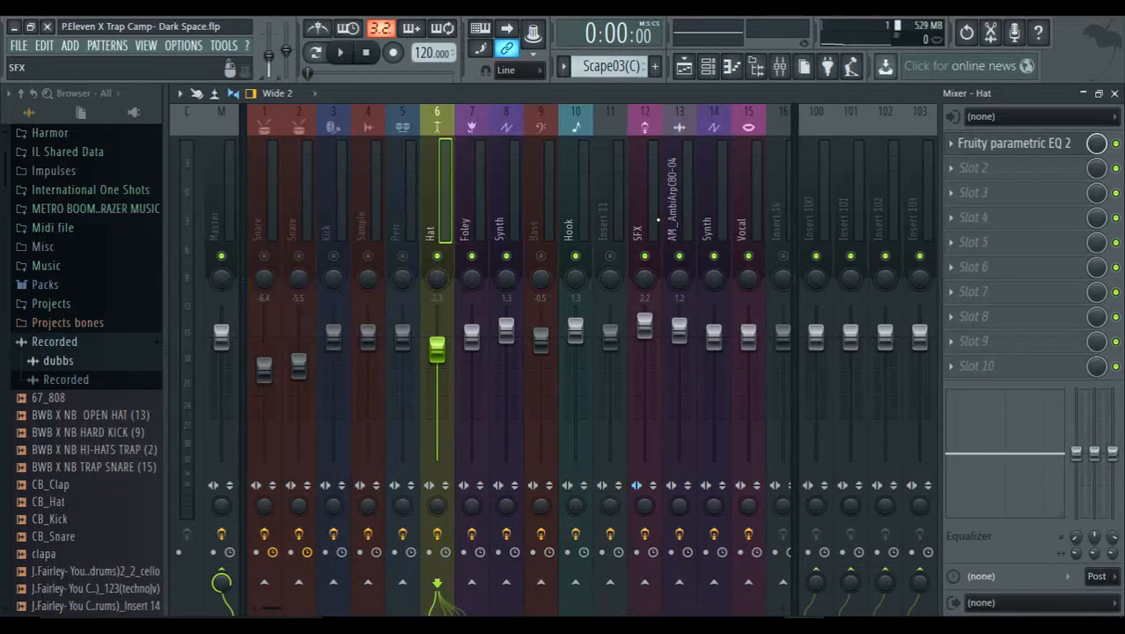
# Move the AM_AmbiArpC80-04 track to mixer position 7, between the Hat and Foley tracks
pyautogui.click(670, 217)
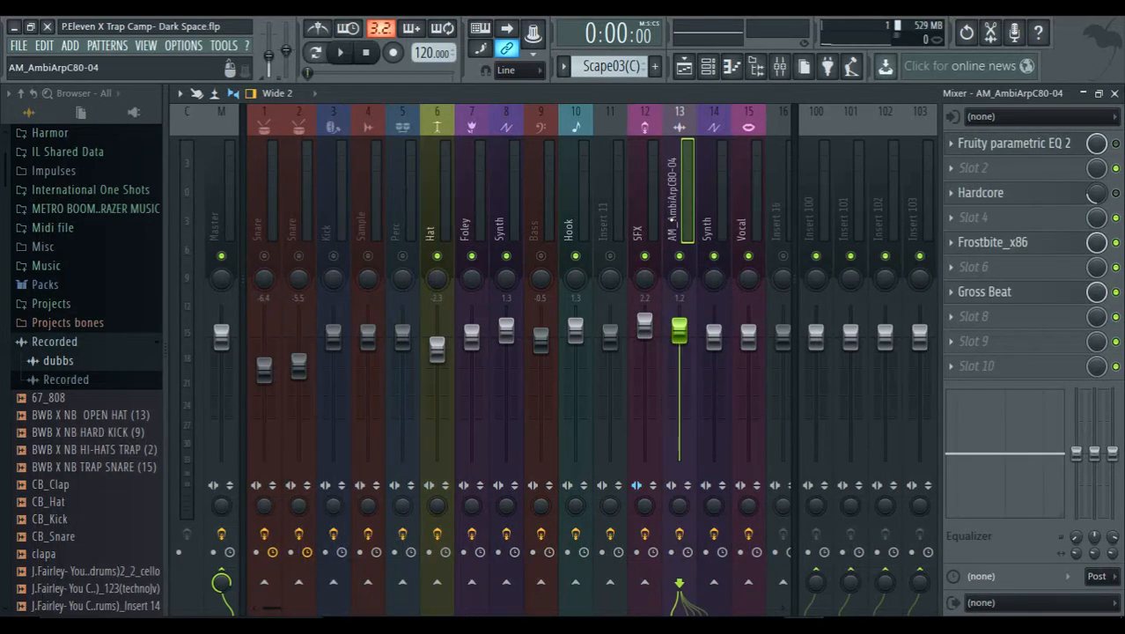
pyautogui.hotkey('alt', 'Left')
pyautogui.hotkey('alt', 'Left')
pyautogui.hotkey('alt', 'Left')
pyautogui.hotkey('alt', 'Left')
pyautogui.hotkey('alt', 'Left')
pyautogui.hotkey('alt', 'Left')
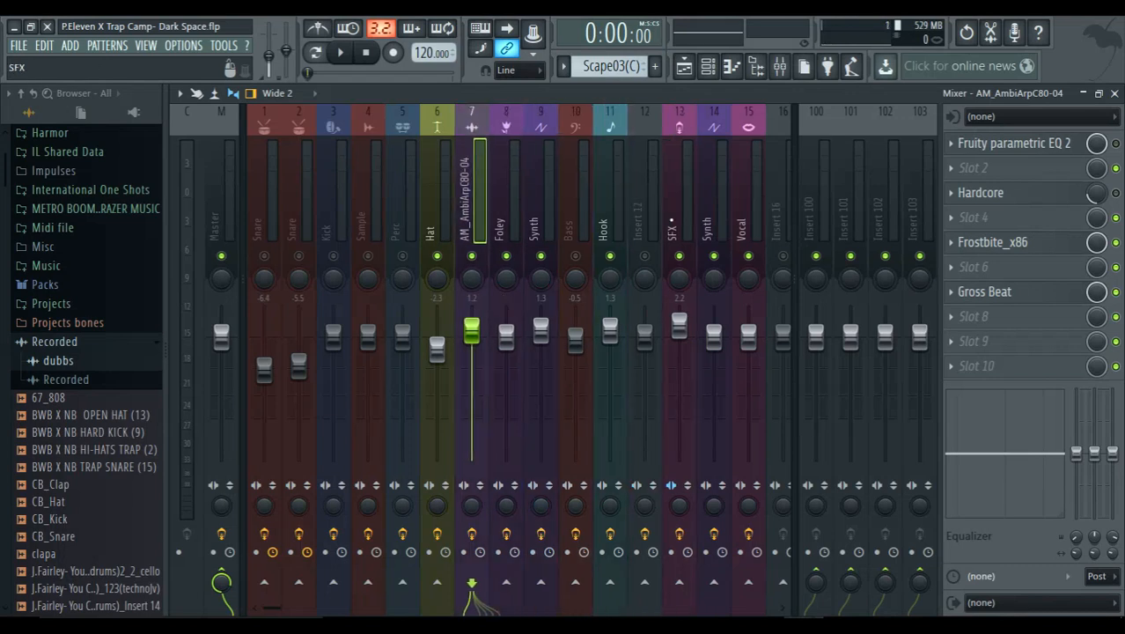
# Close the empty-insert gap by moving the SFX, second Synth and Vocal tracks to mixer positions 12, 13 and 14
pyautogui.click(679, 203)
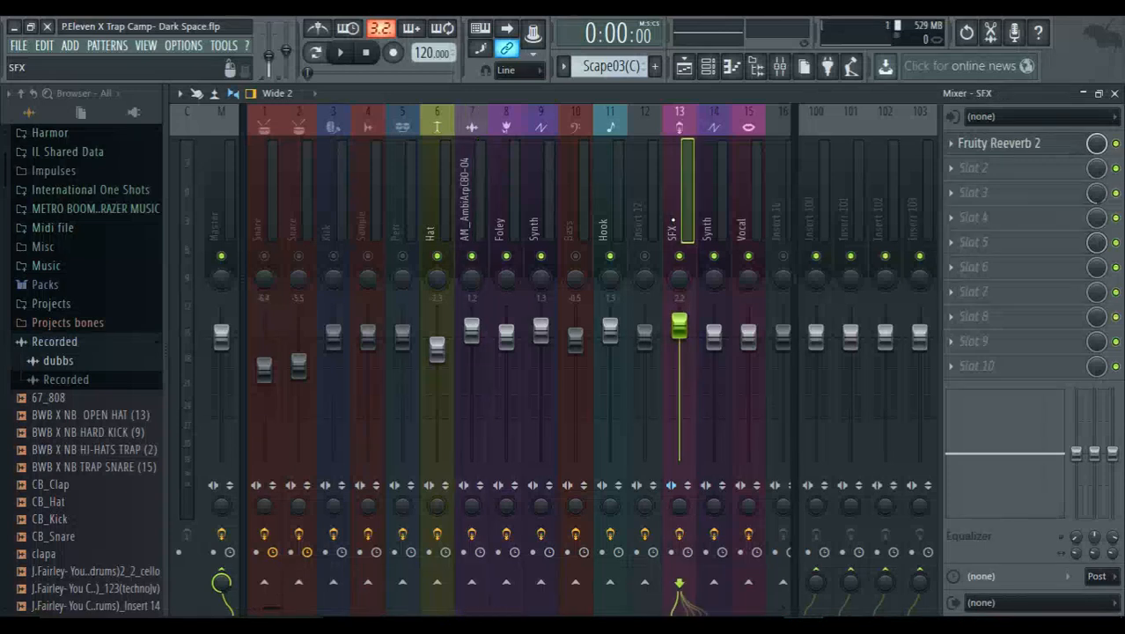
pyautogui.hotkey('alt', 'Left')
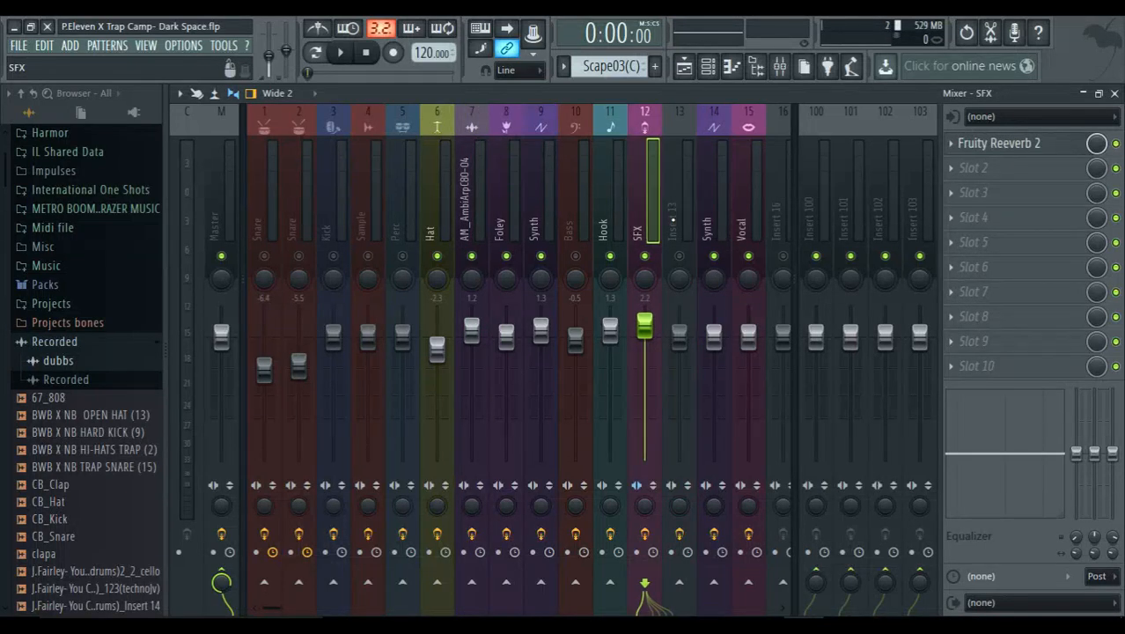
pyautogui.click(709, 192)
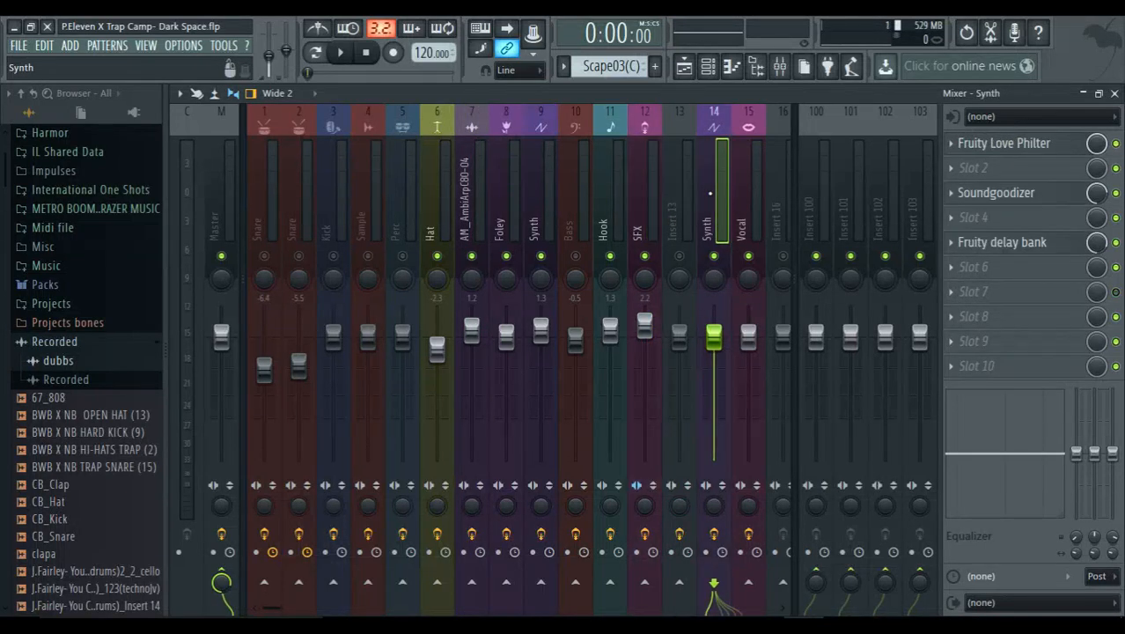
pyautogui.hotkey('alt', 'Left')
pyautogui.click(743, 198)
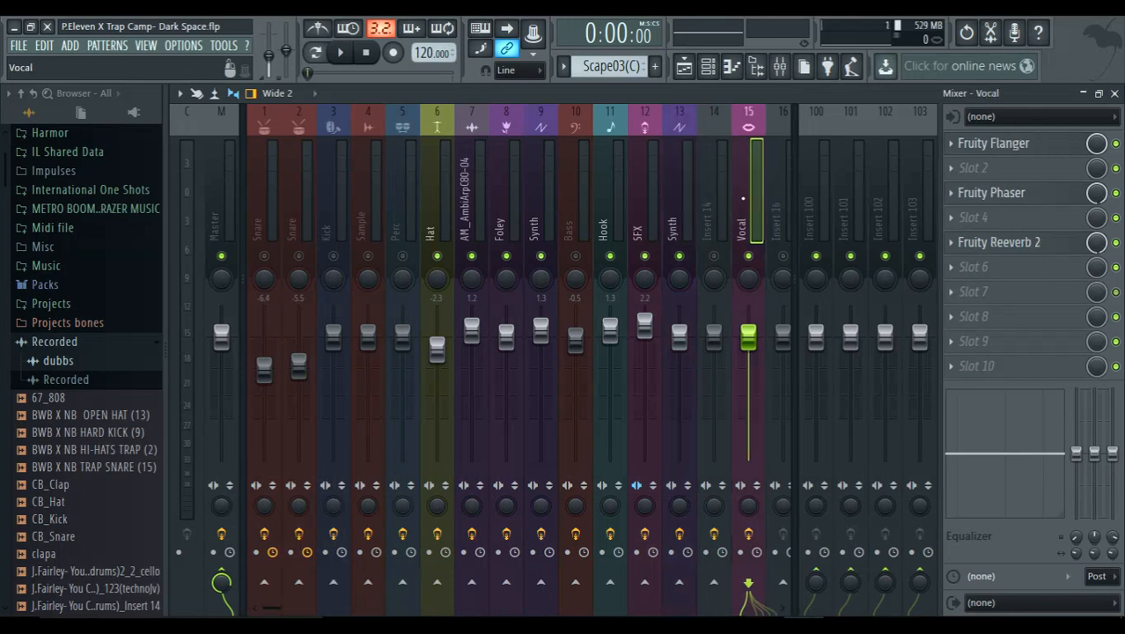
pyautogui.hotkey('alt', 'Left')
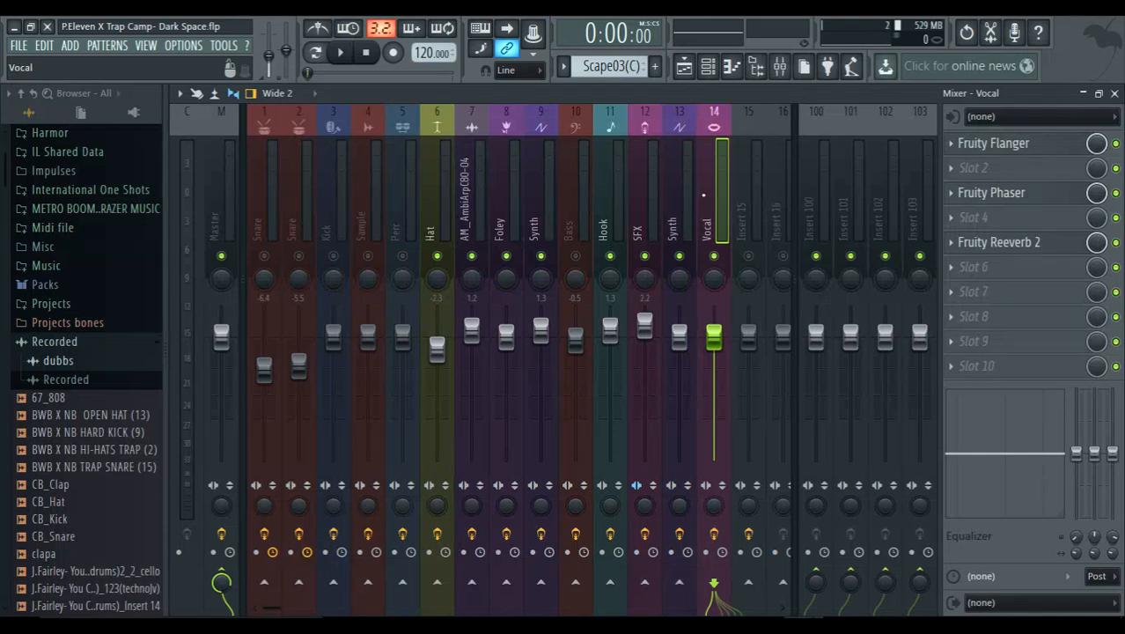
# Step through the mixer tracks from the Synth on track 13 back to the Kick to review their order and effects
pyautogui.click(692, 194)
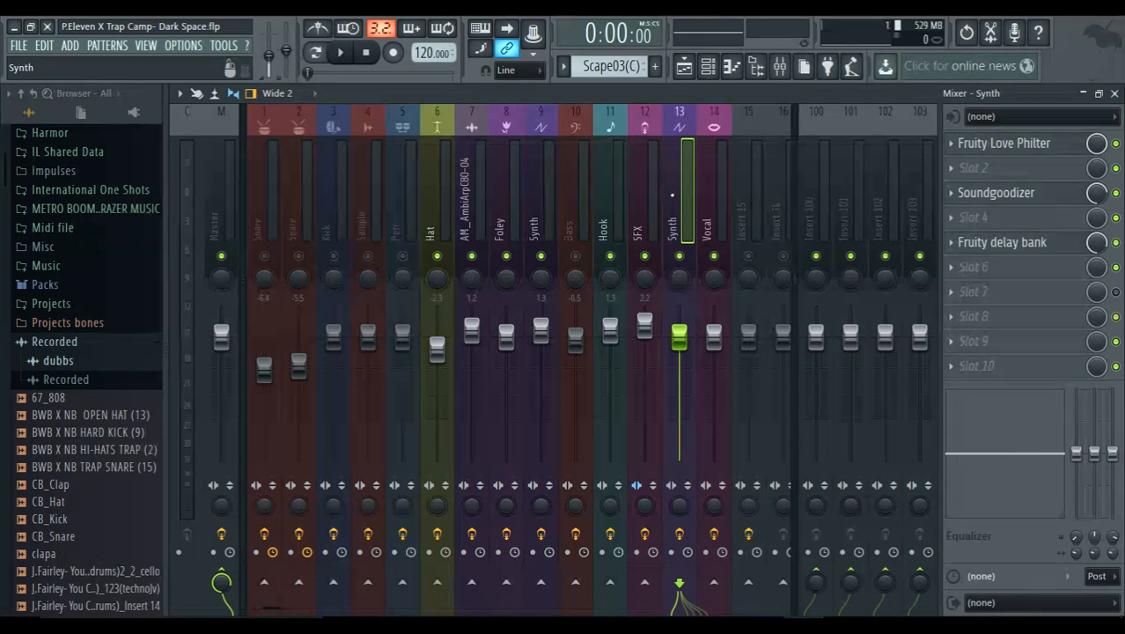
pyautogui.press('Left')
pyautogui.press('Left')
pyautogui.press('Left')
pyautogui.press('Left')
pyautogui.press('Left')
pyautogui.press('Left')
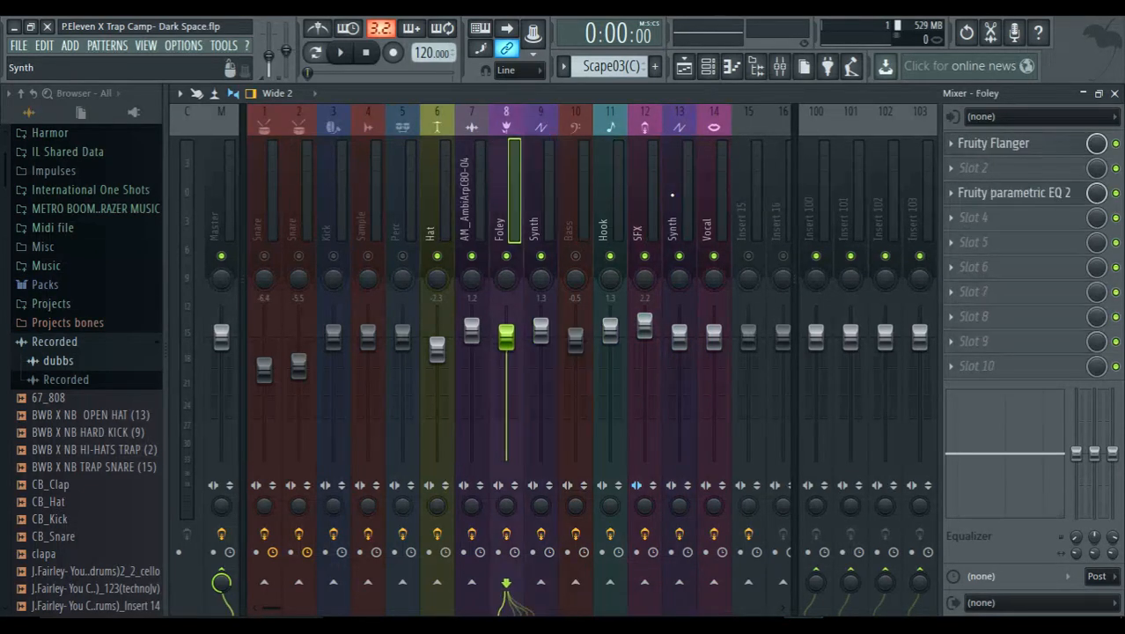
pyautogui.press('Right')
pyautogui.press('Right')
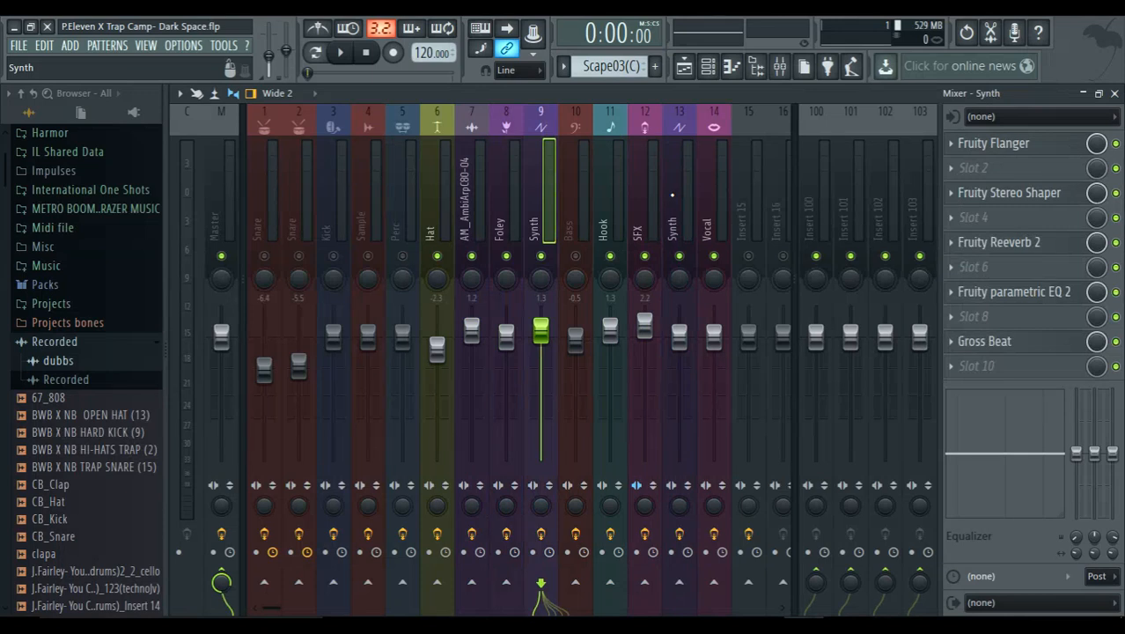
pyautogui.press('Left')
pyautogui.press('Left')
pyautogui.press('Left')
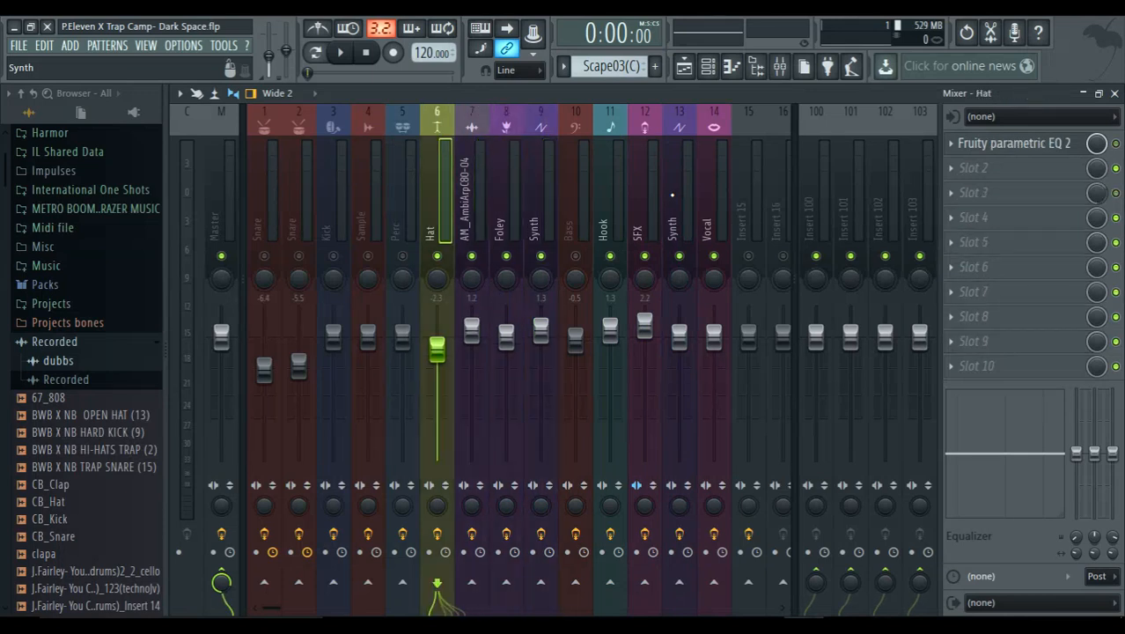
pyautogui.press('Left')
pyautogui.press('Left')
pyautogui.press('Left')
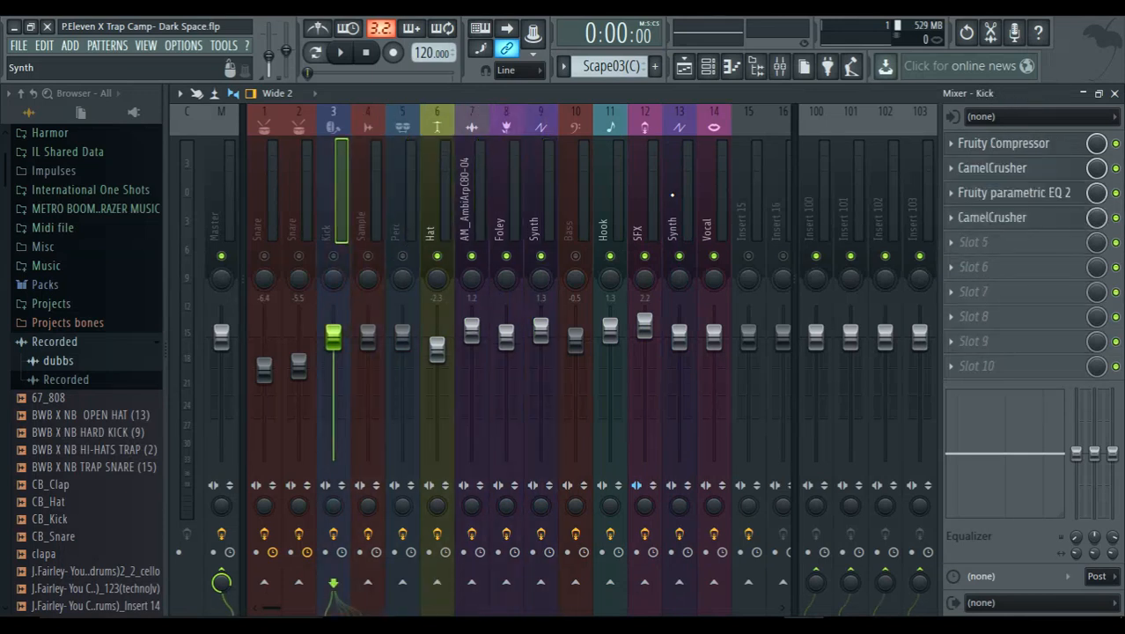
# Open the Presswerk compressor on the Master track and save the project
pyautogui.press('Left')
pyautogui.press('Left')
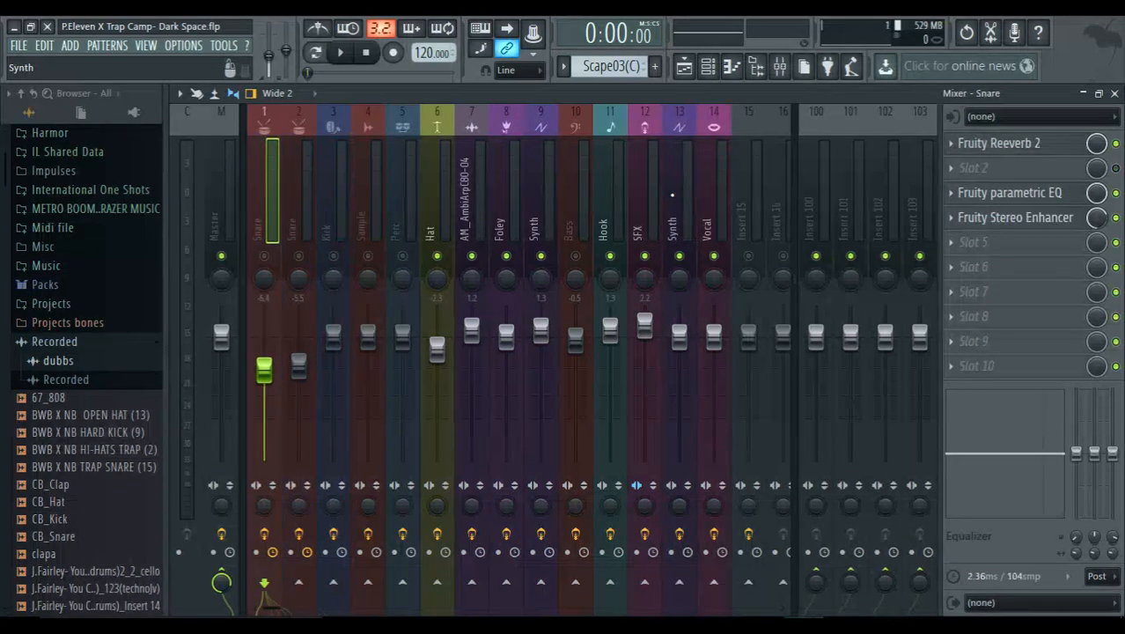
pyautogui.press('Left')
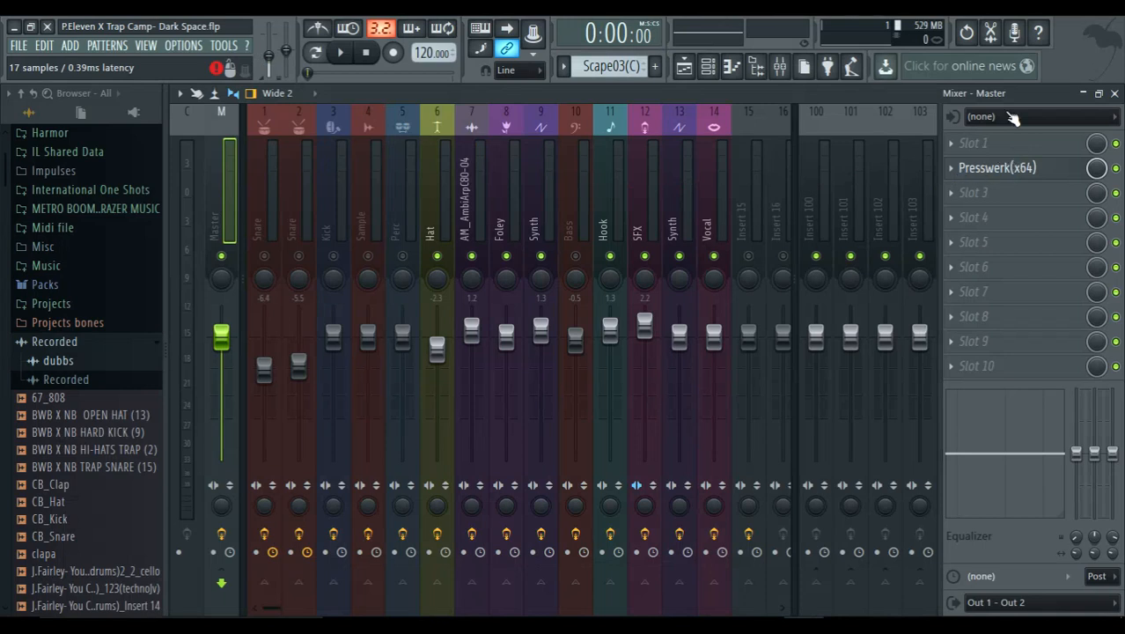
pyautogui.click(997, 167)
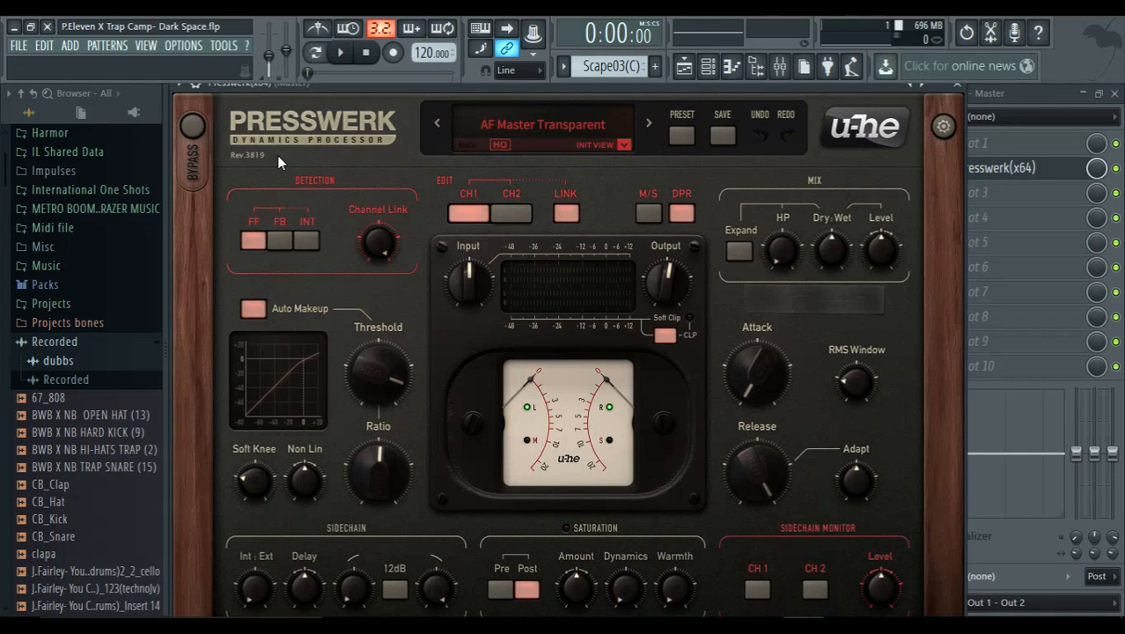
pyautogui.hotkey('ctrl', 's')
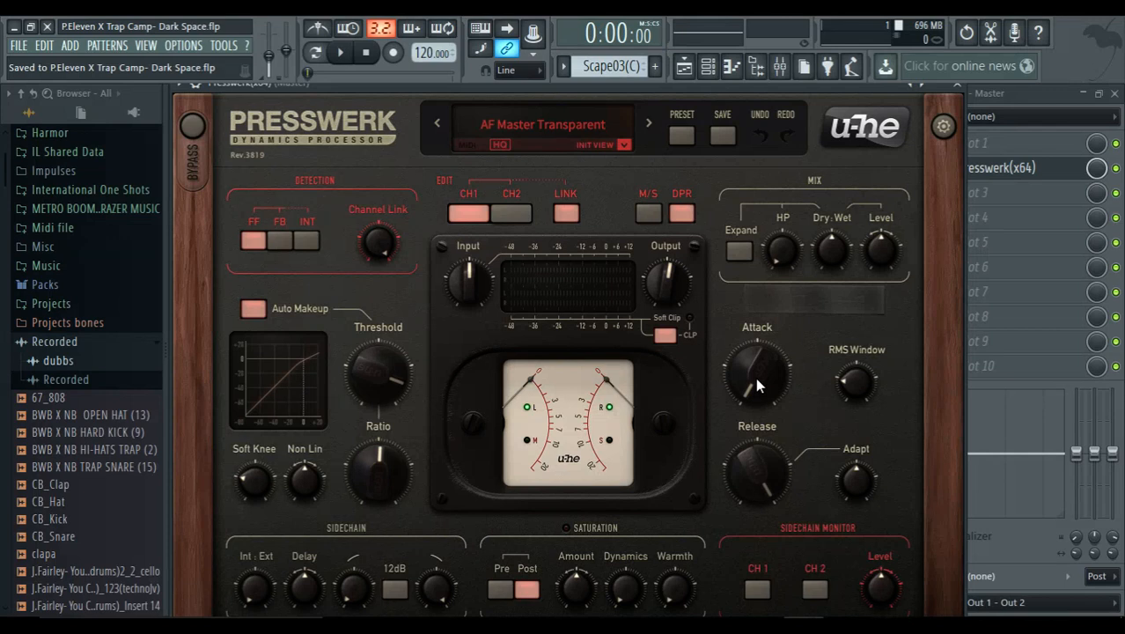
# Set Presswerk's attack to 24.8 ms, audition the beat, and close the plugin
pyautogui.moveTo(755, 377); pyautogui.dragTo(754, 246)
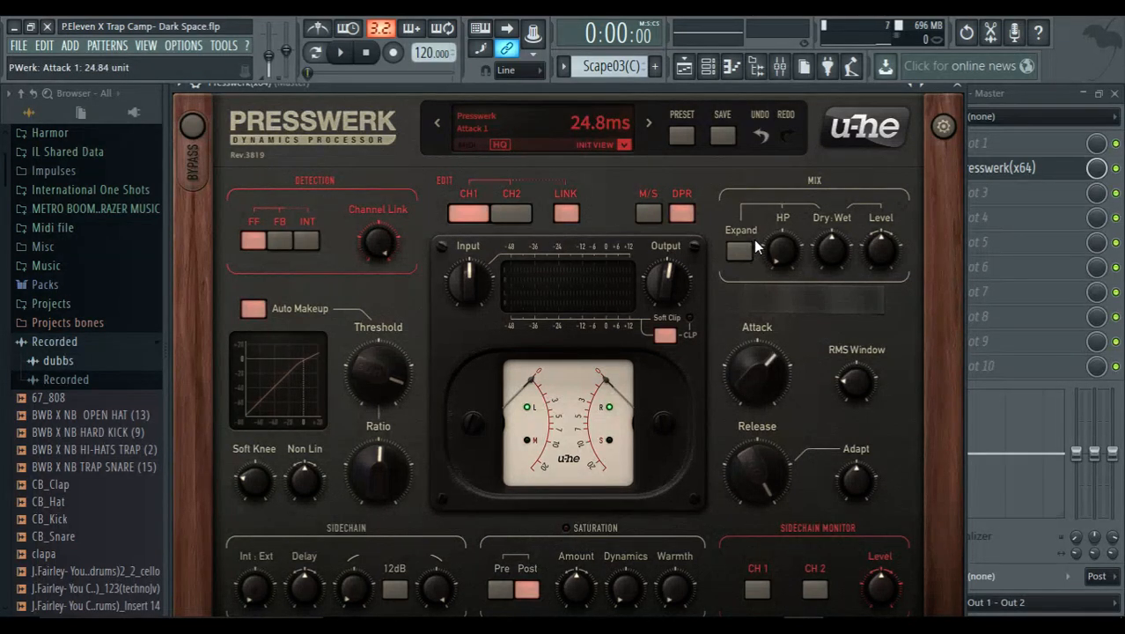
pyautogui.click(341, 53)
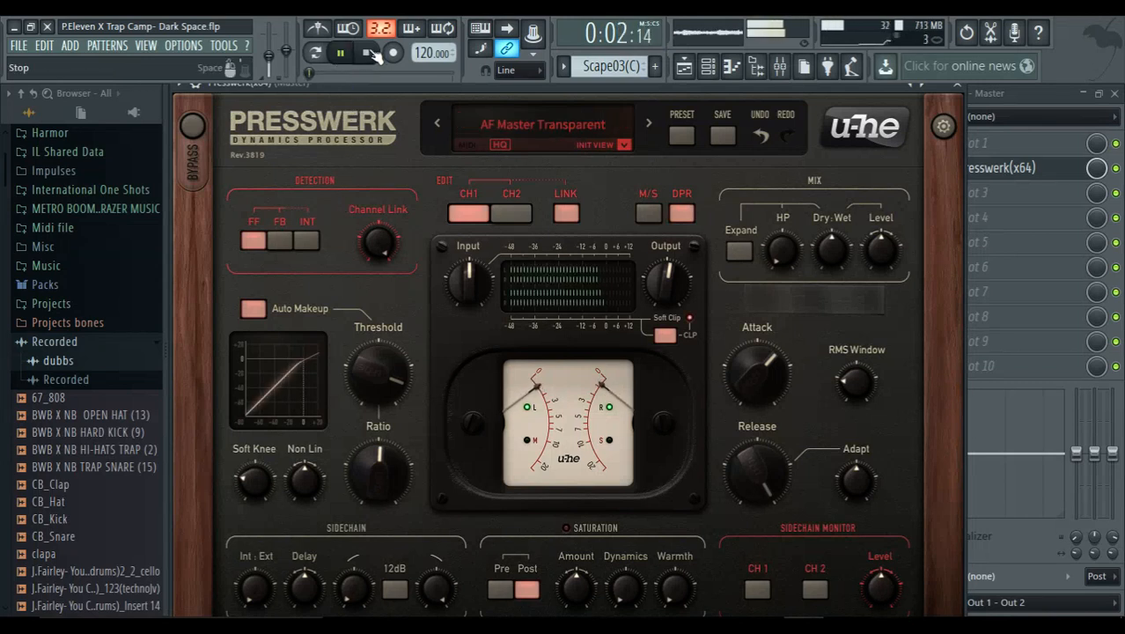
pyautogui.click(370, 53)
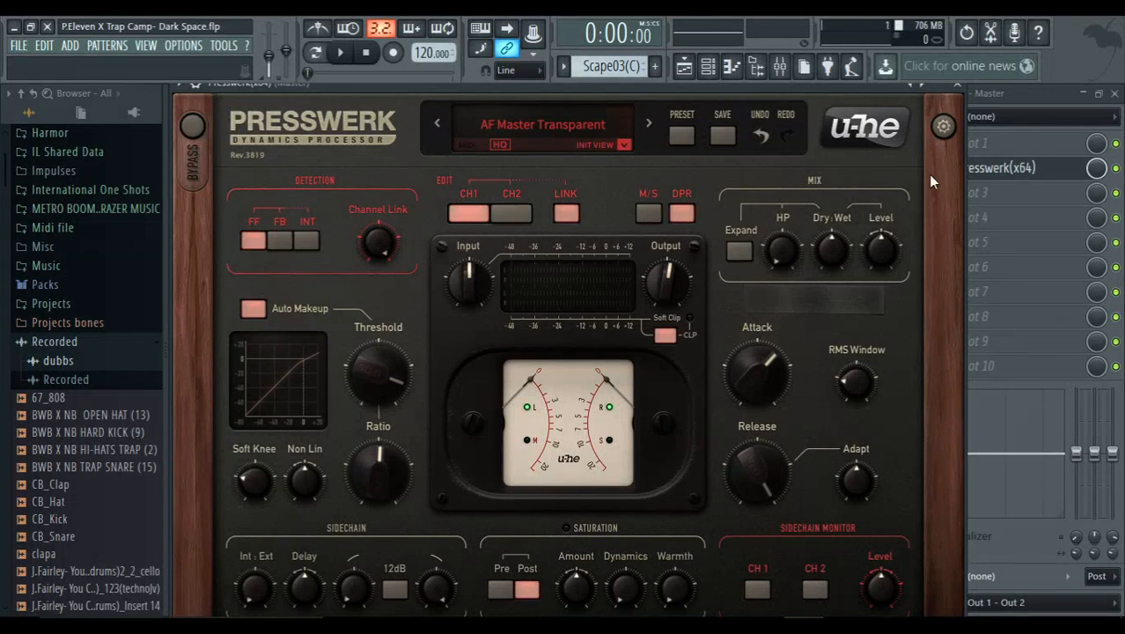
pyautogui.click(958, 86)
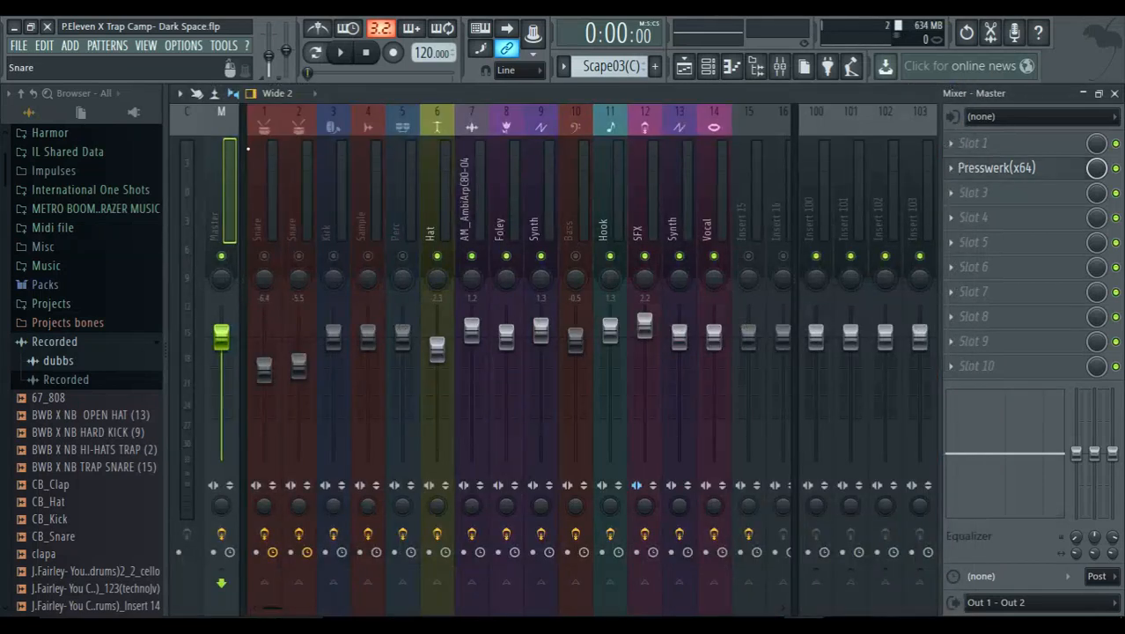
# Load the saved mixer track state Ave Master Cabinet Mix onto the Master track
pyautogui.click(181, 97)
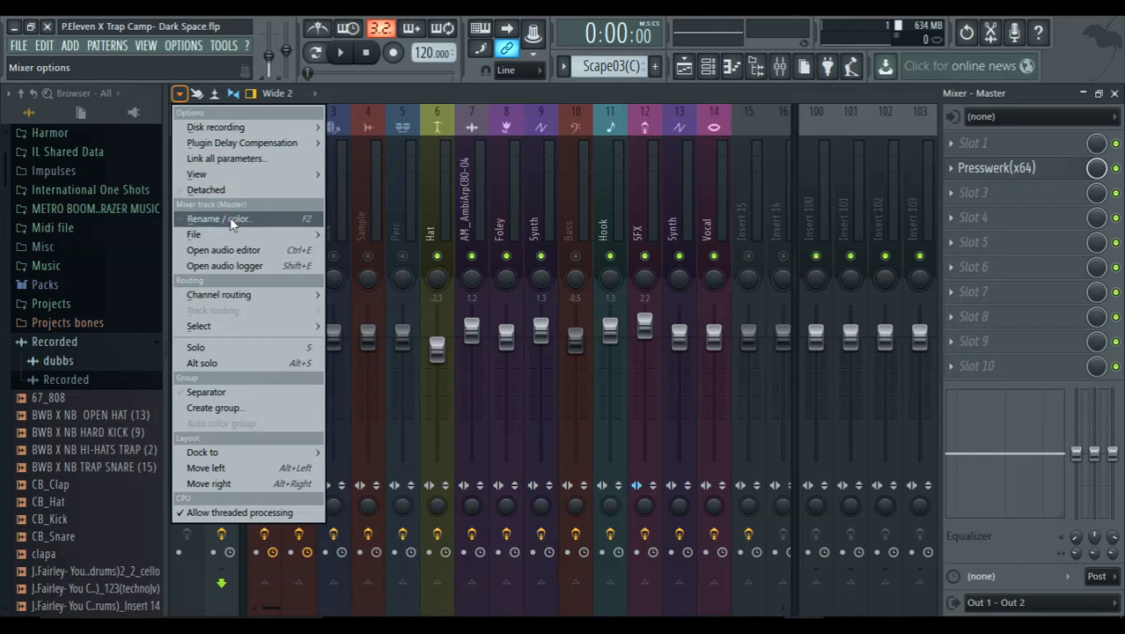
pyautogui.moveTo(243, 235)
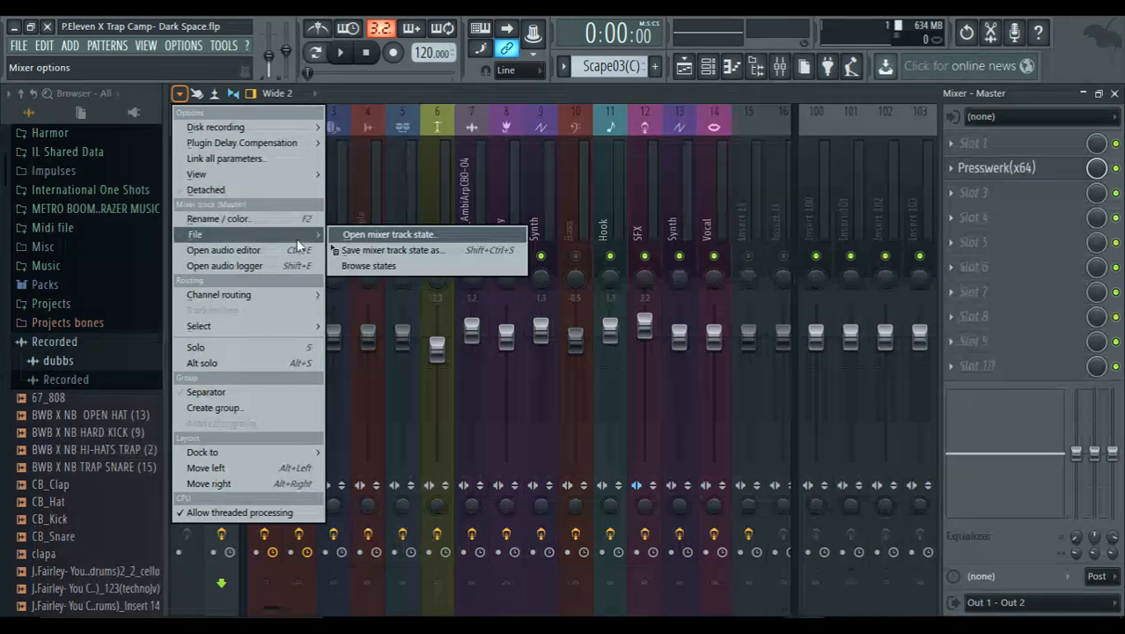
pyautogui.click(352, 235)
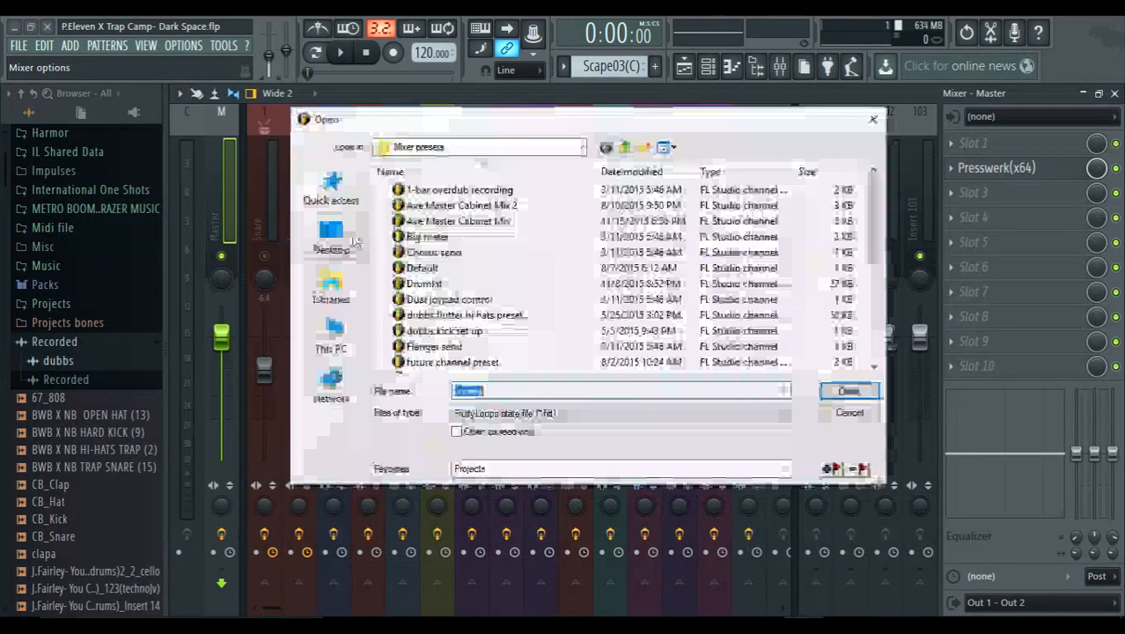
pyautogui.doubleClick(479, 221)
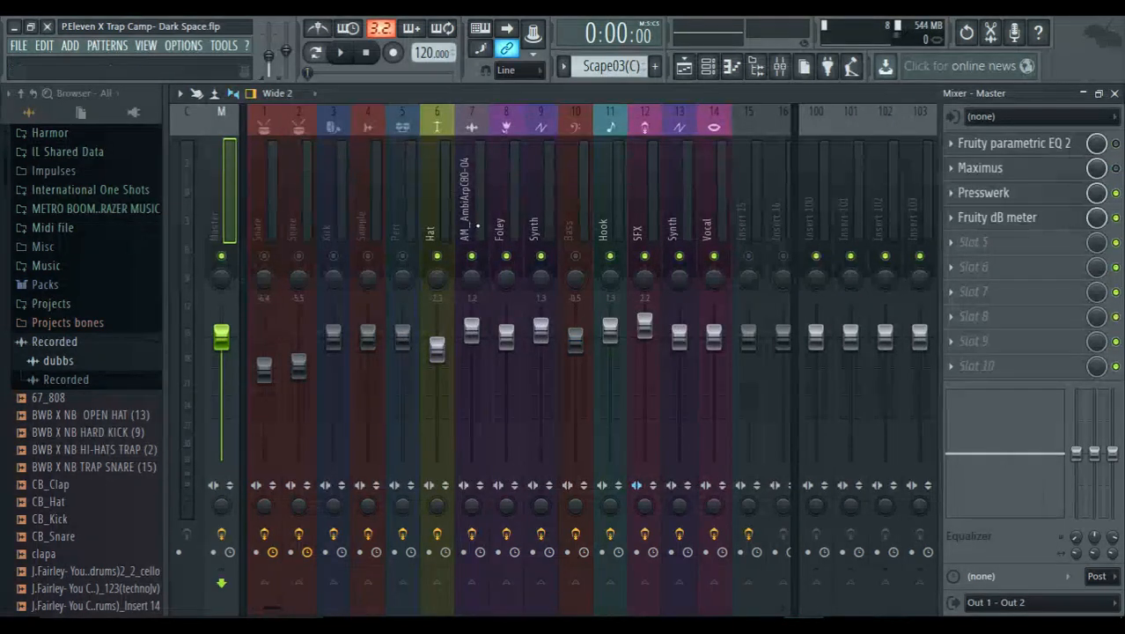
# Play the beat while checking the Master track's levels in Fruity dB meter and Presswerk
pyautogui.click(980, 224)
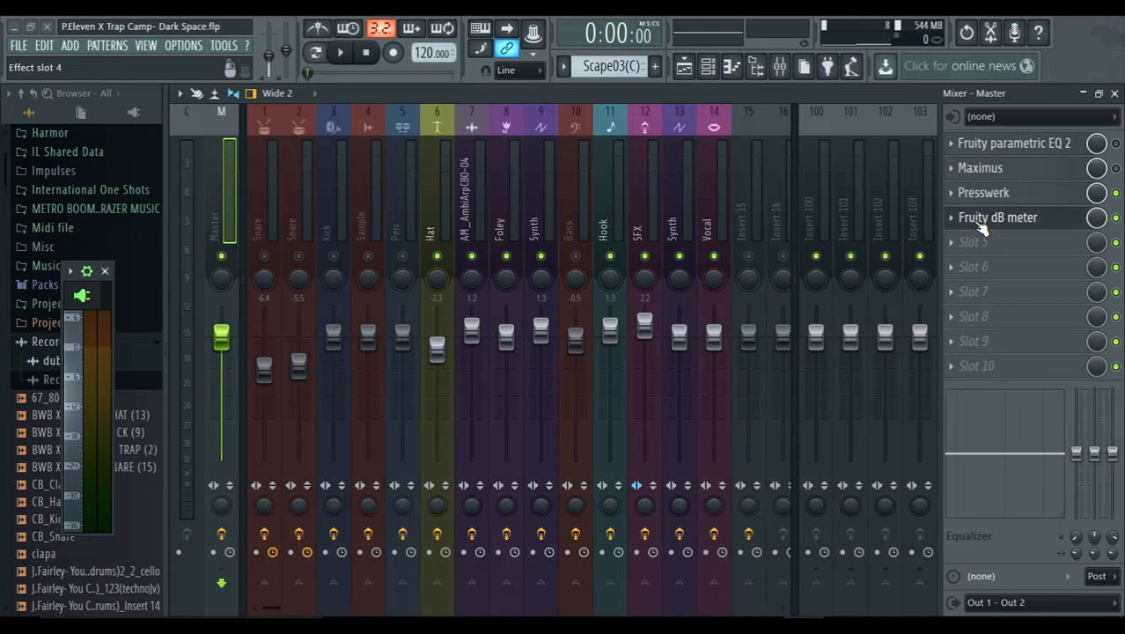
pyautogui.press('space')
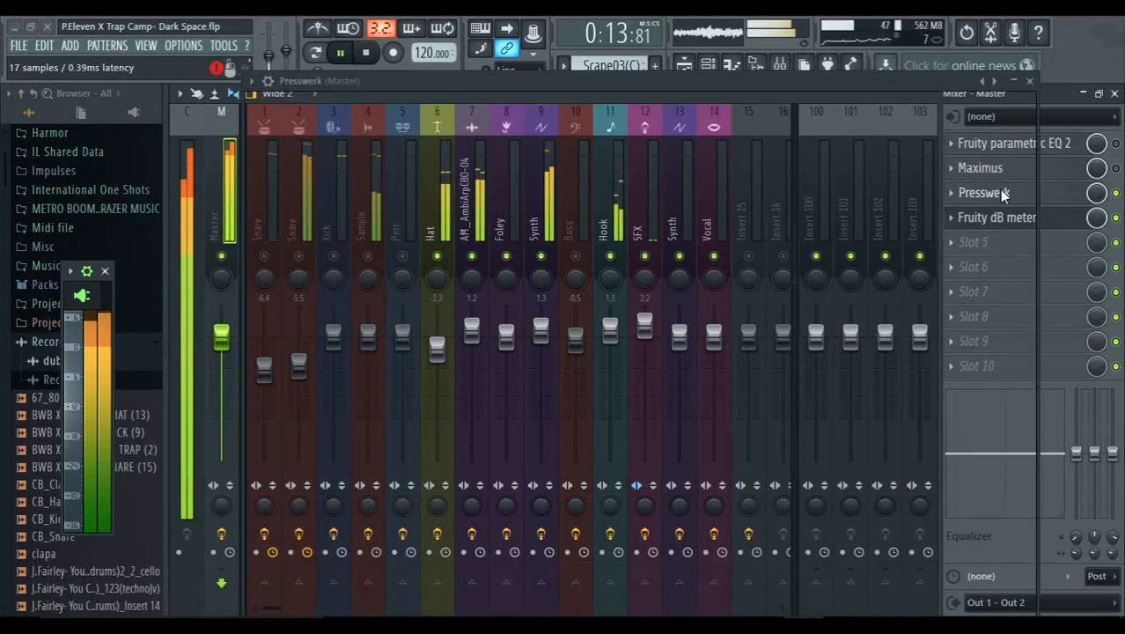
pyautogui.click(1003, 192)
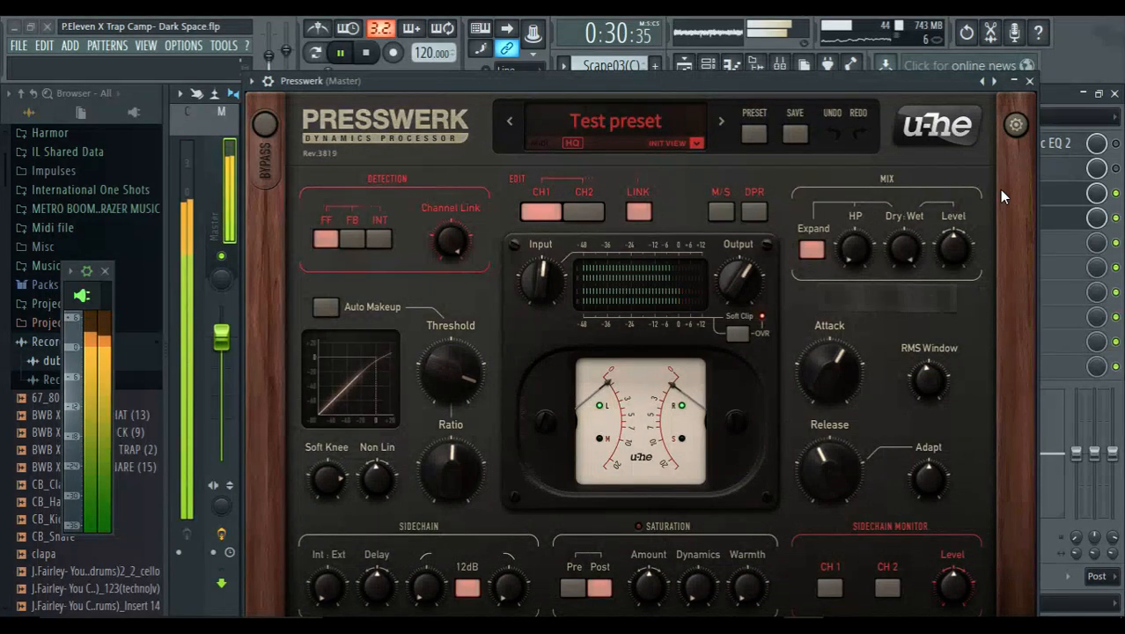
pyautogui.click(373, 53)
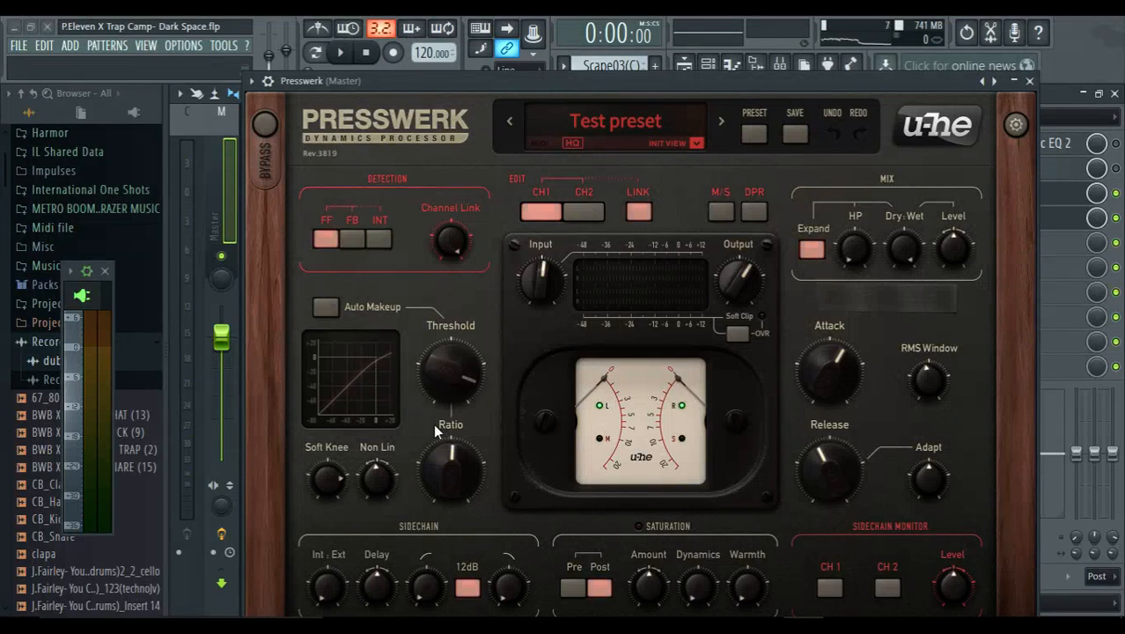
# Set Presswerk's Soft Knee to 25.76 and its dry/wet mix to 45:55
pyautogui.moveTo(324, 476)
pyautogui.moveTo(324, 475); pyautogui.dragTo(333, 602)
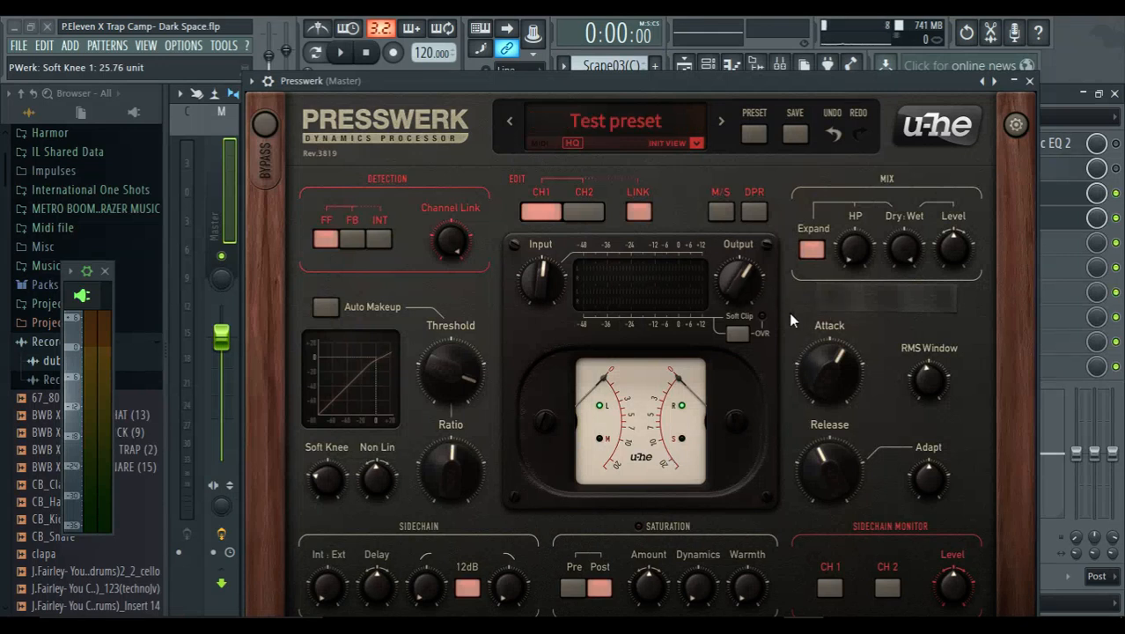
pyautogui.moveTo(904, 254); pyautogui.dragTo(909, 351)
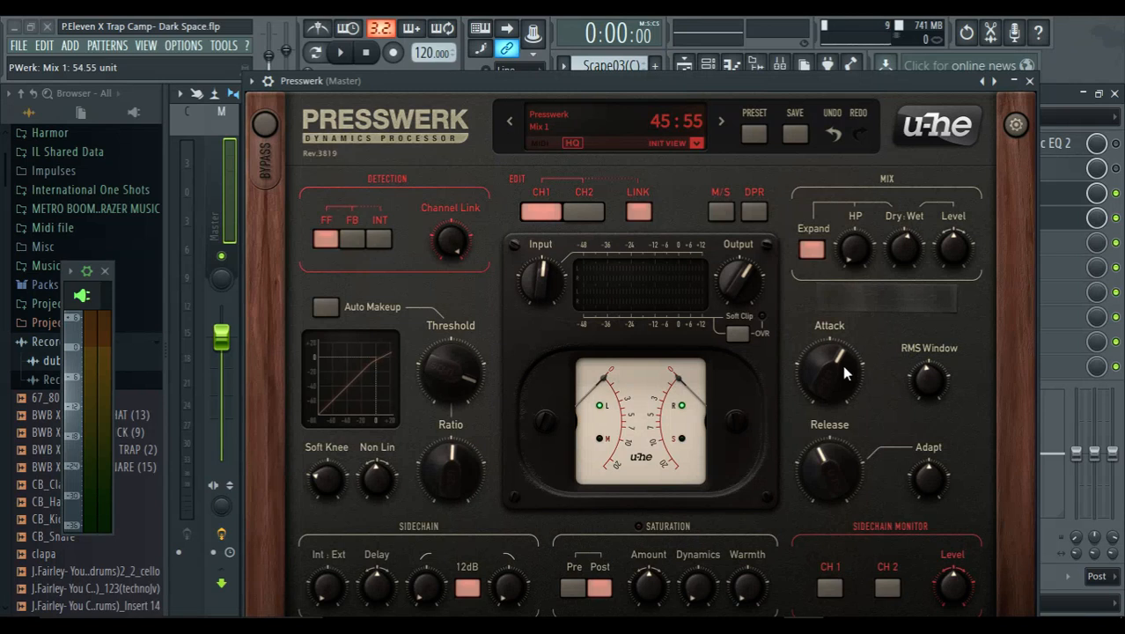
# Set Presswerk's attack to 5 ms and its release to 187.5 ms
pyautogui.scroll(-3, 834, 374)
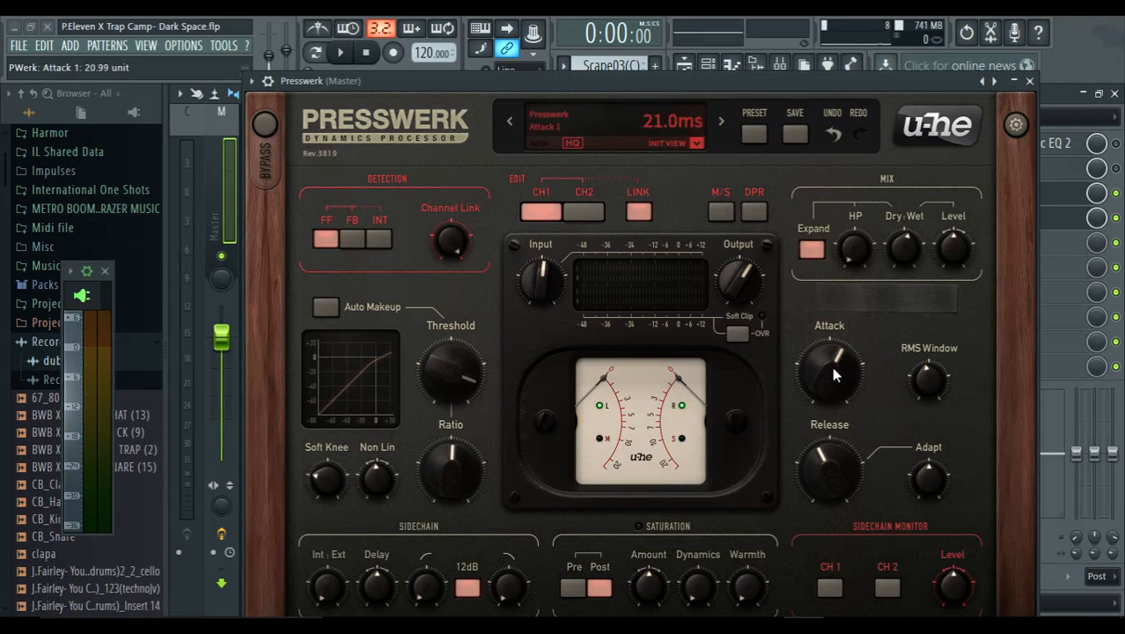
pyautogui.scroll(-5, 834, 374)
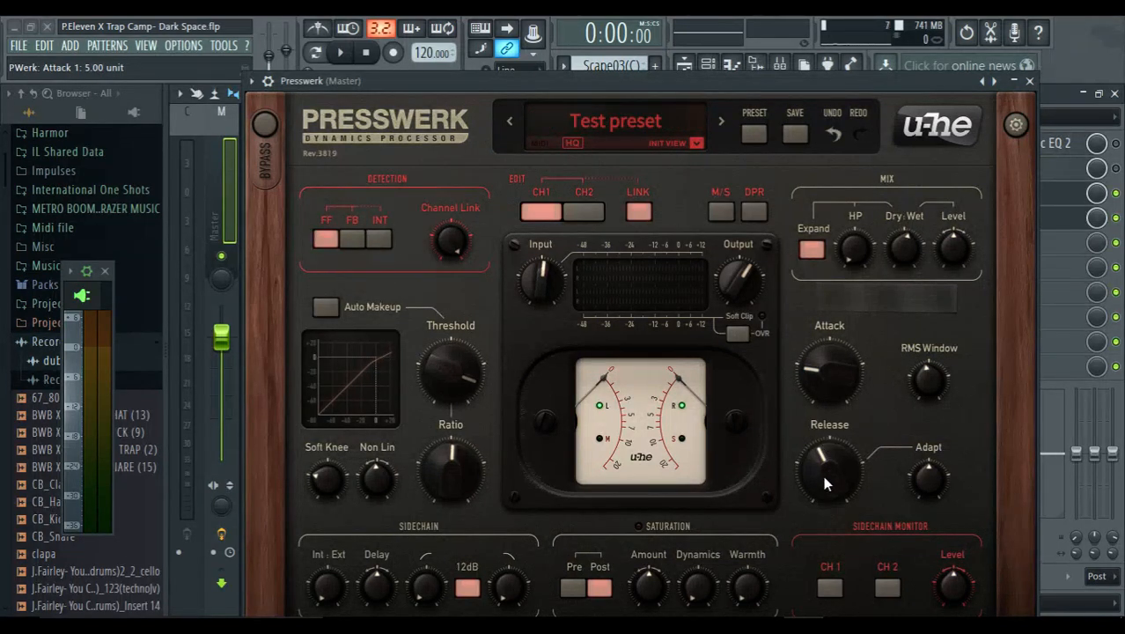
pyautogui.scroll(2, 823, 475)
pyautogui.moveTo(823, 475); pyautogui.dragTo(821, 493)
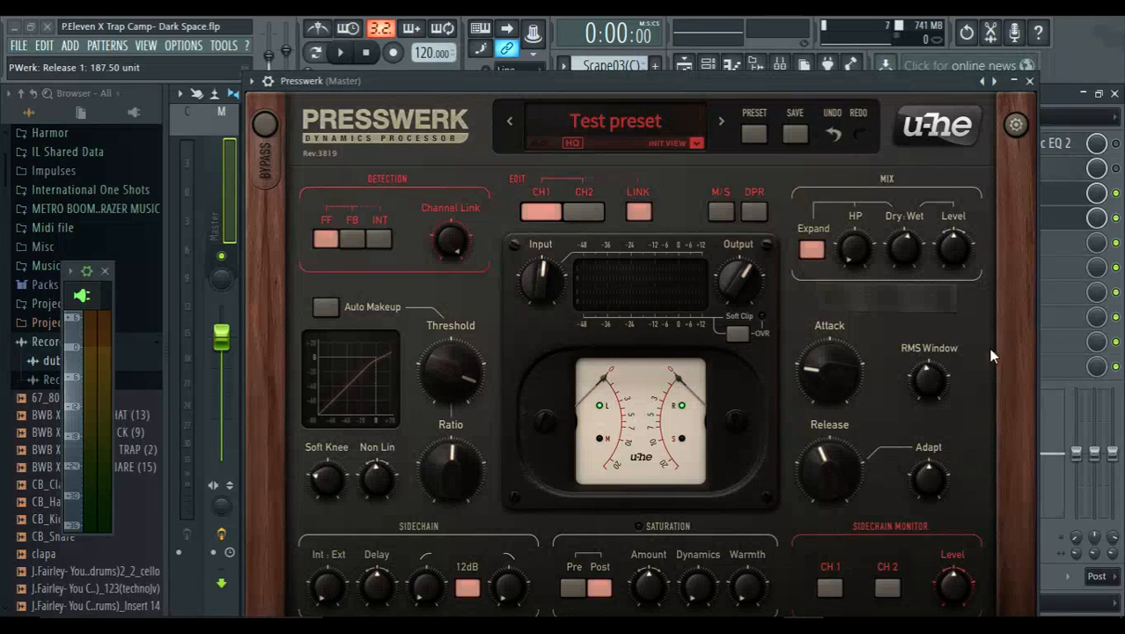
# Try Presswerk's RMS Window at 0.10 ms and 30 ms, lower it again, and close the plugin
pyautogui.click(938, 385)
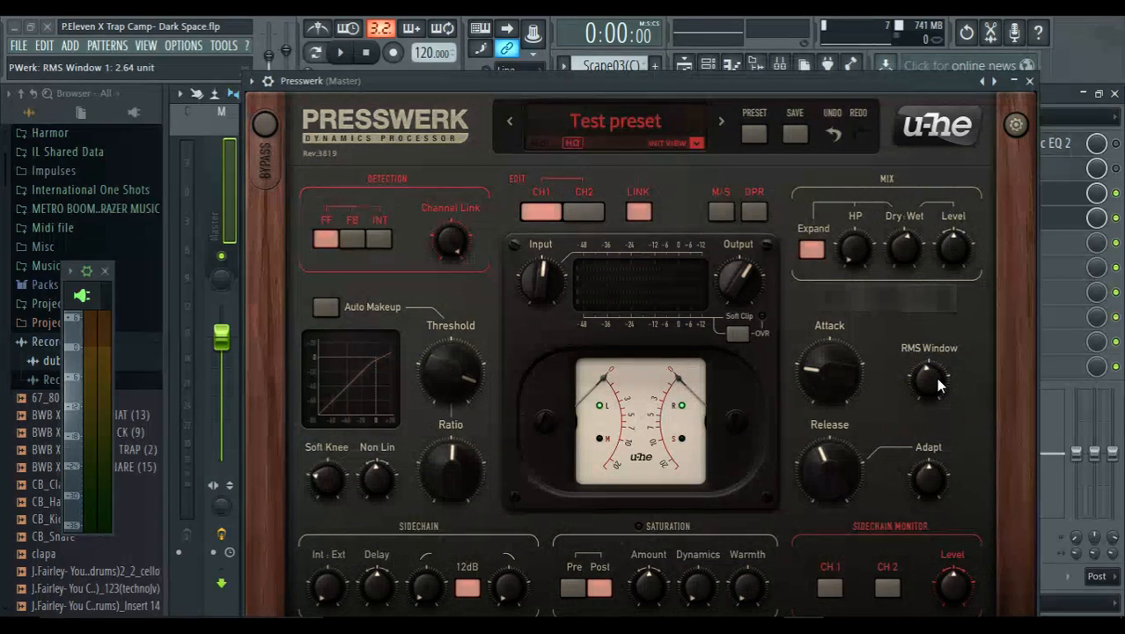
pyautogui.click(938, 385)
pyautogui.moveTo(938, 387); pyautogui.dragTo(943, 496)
pyautogui.moveTo(922, 385); pyautogui.dragTo(938, 420)
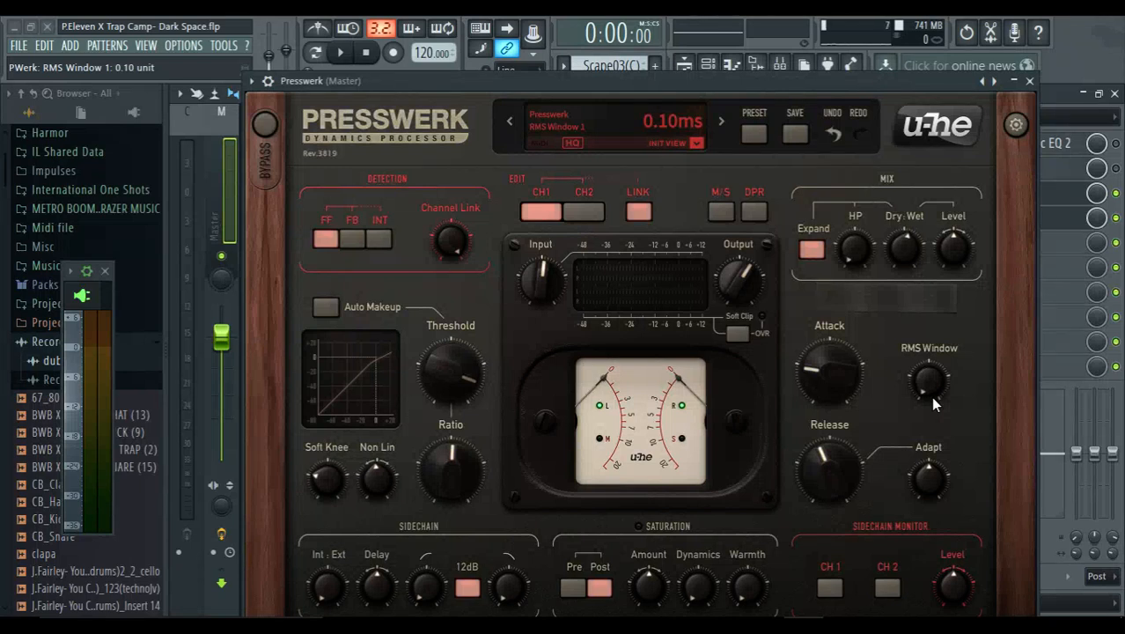
pyautogui.moveTo(934, 403); pyautogui.dragTo(922, 145)
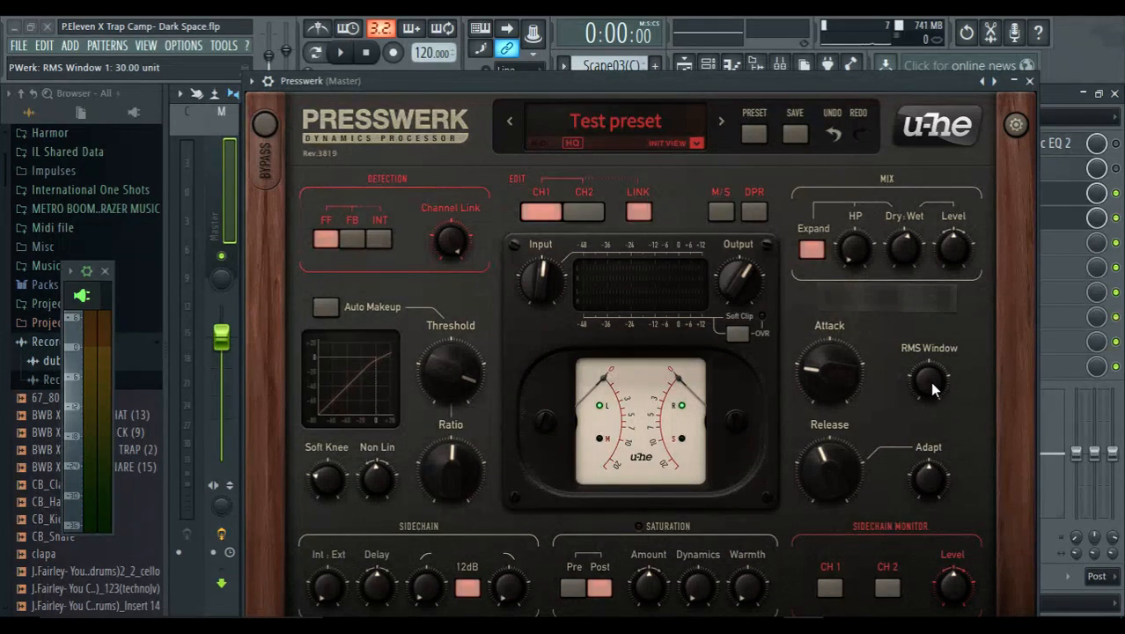
pyautogui.moveTo(930, 381); pyautogui.dragTo(938, 466)
pyautogui.moveTo(937, 505); pyautogui.dragTo(937, 512)
pyautogui.click(1030, 81)
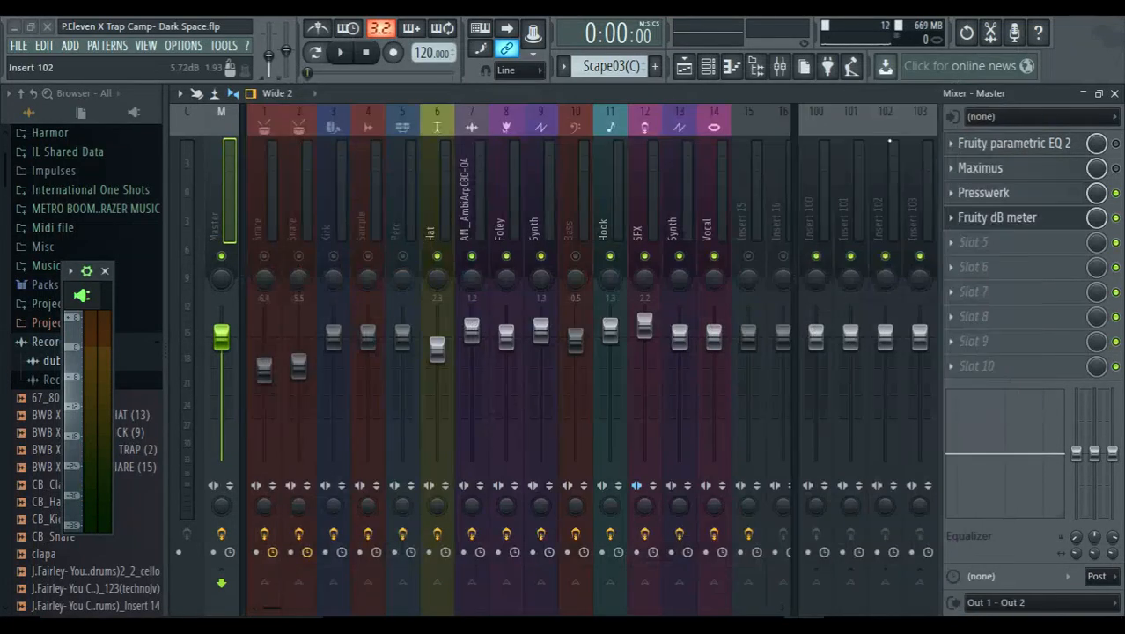
# Audition the beat and lower the AM_AmbiArpC80-04 track's volume to about 0 dB
pyautogui.click(340, 56)
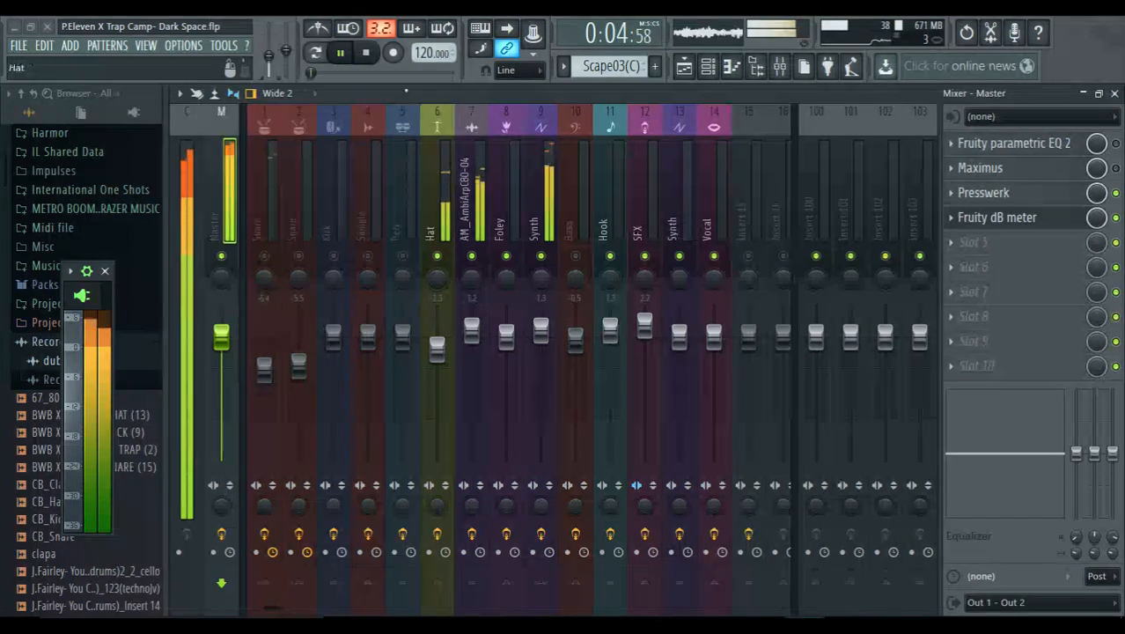
pyautogui.click(366, 52)
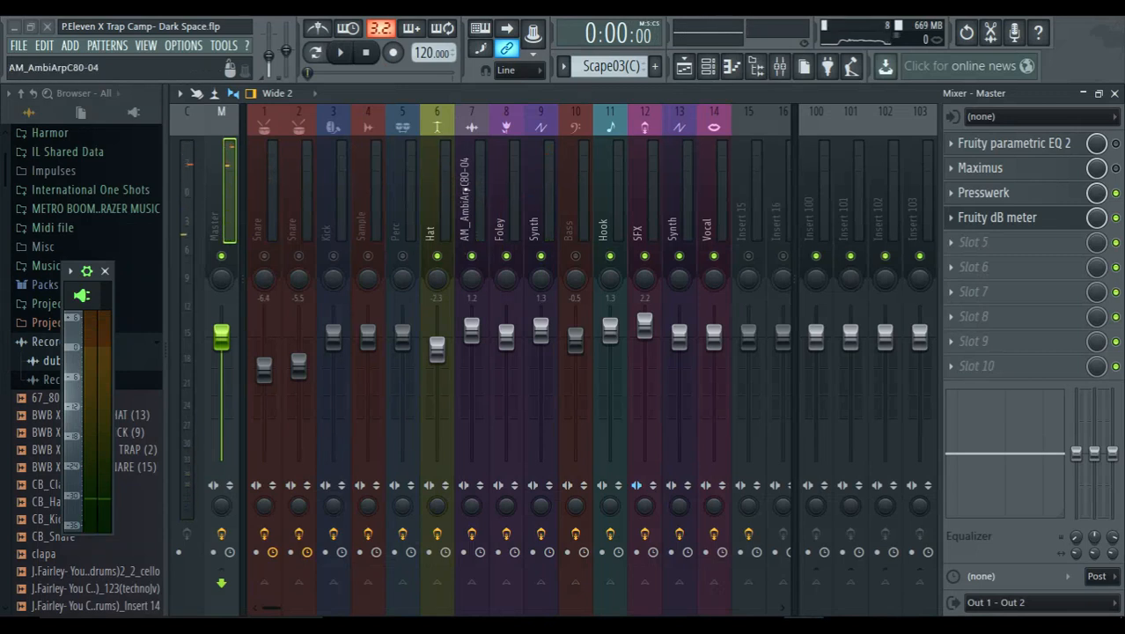
pyautogui.click(471, 193)
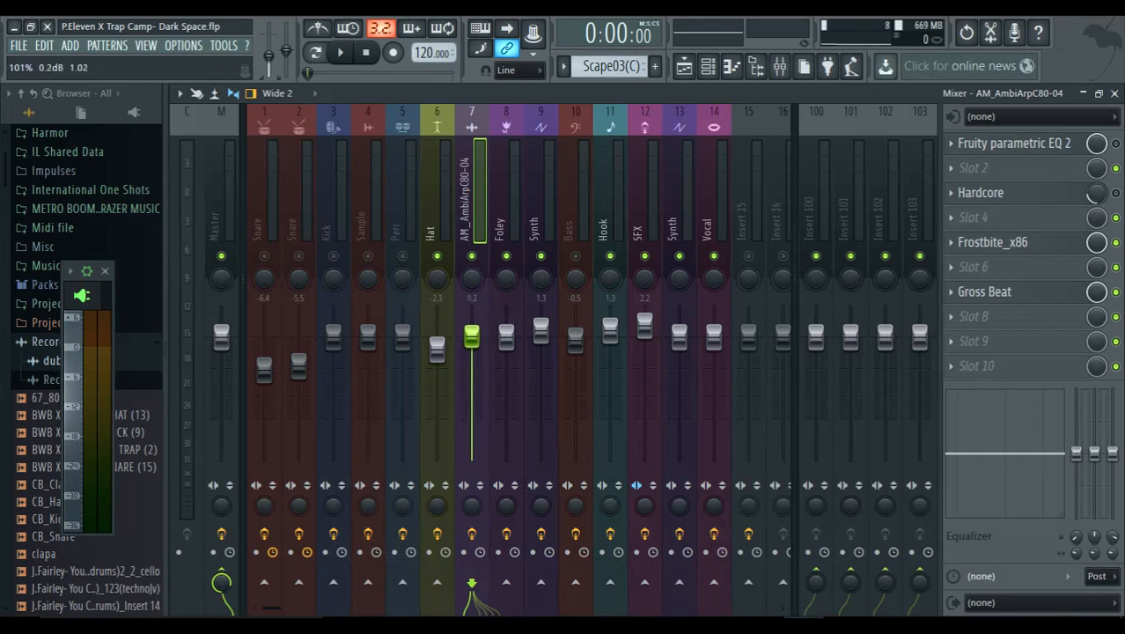
# With the beat playing, lower the Synth on track 9 to -5.6 dB and the SFX track to -3.9 dB
pyautogui.click(340, 52)
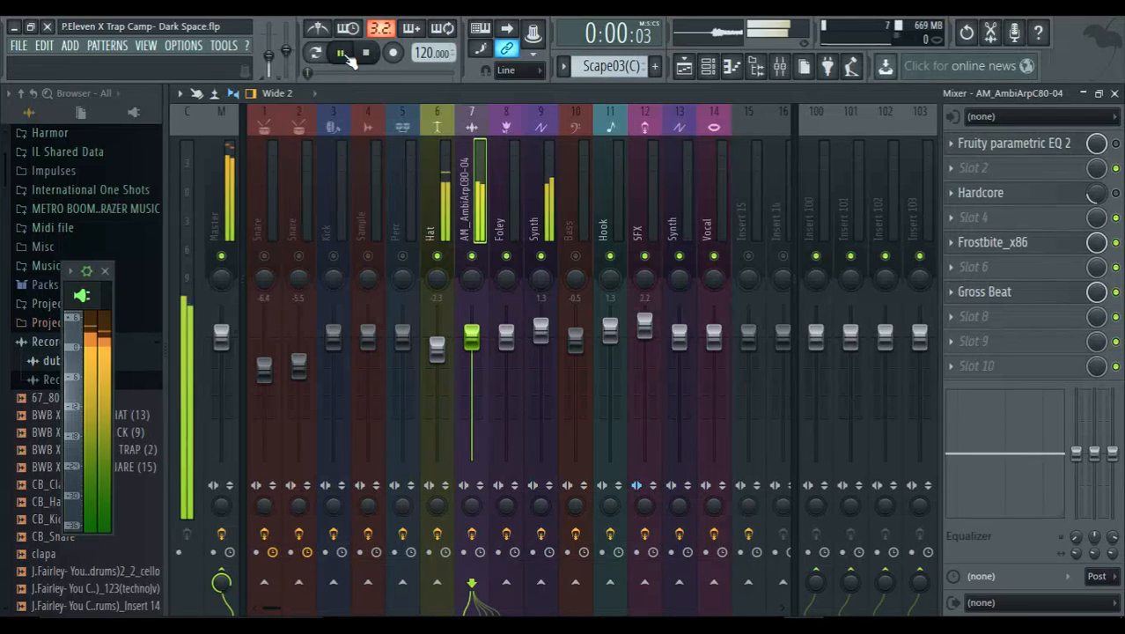
pyautogui.moveTo(540, 325); pyautogui.dragTo(540, 366)
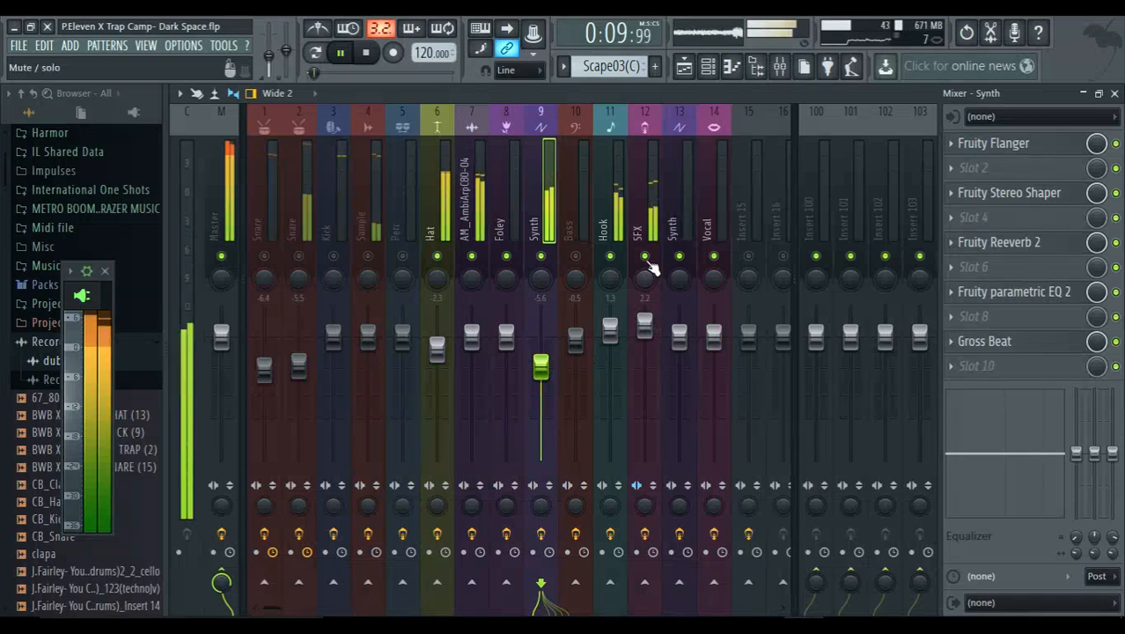
pyautogui.moveTo(651, 329); pyautogui.dragTo(609, 337)
# Lower the Hook track's volume to -0.8 dB and stop playback
pyautogui.click(609, 331)
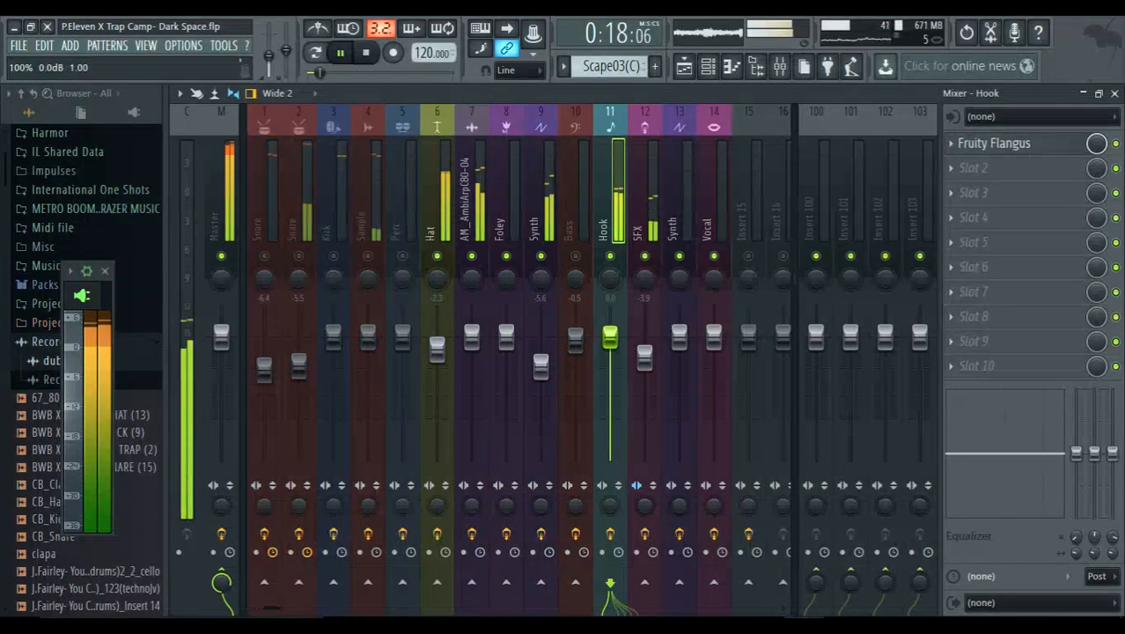
pyautogui.moveTo(609, 337); pyautogui.dragTo(609, 344)
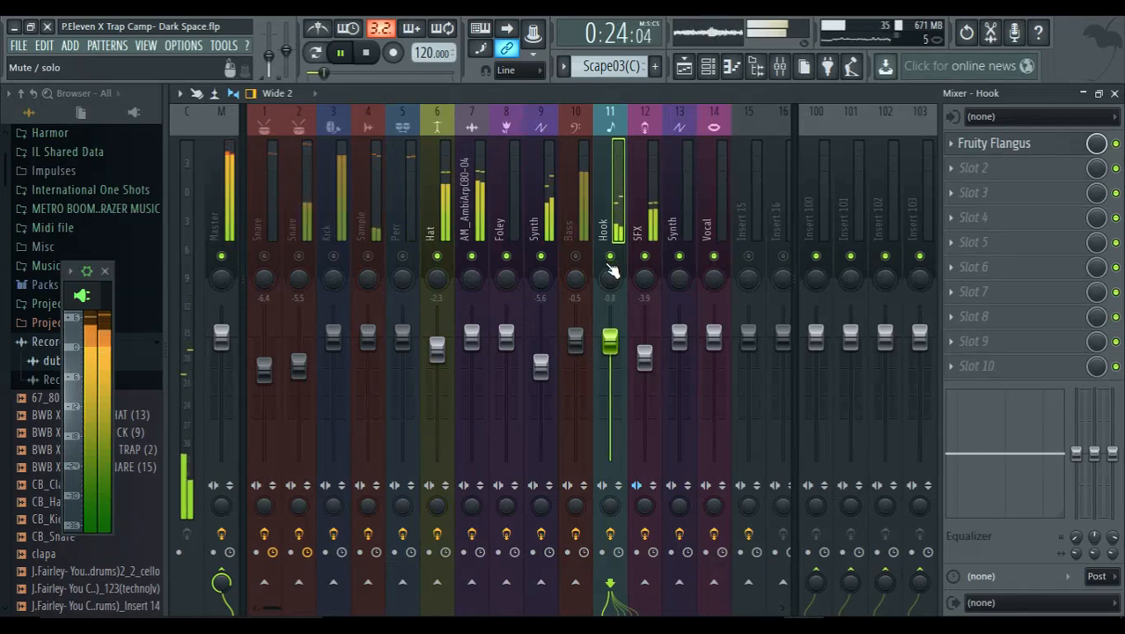
pyautogui.press('space')
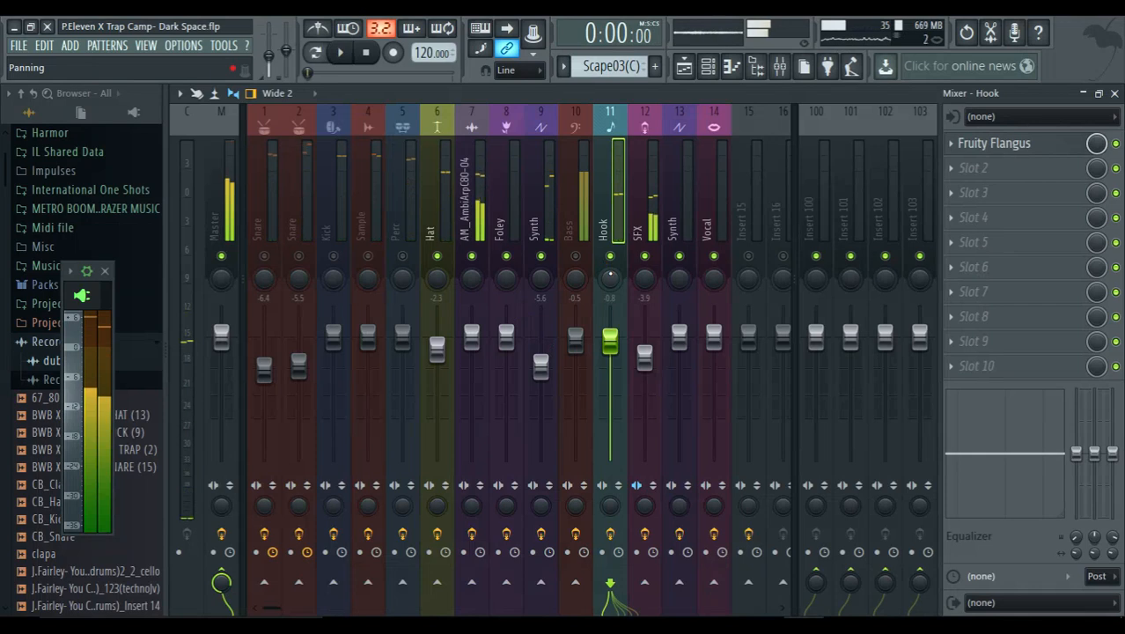
# Pan the Hook track partway to the left channel and play the beat
pyautogui.moveTo(608, 277); pyautogui.dragTo(609, 266)
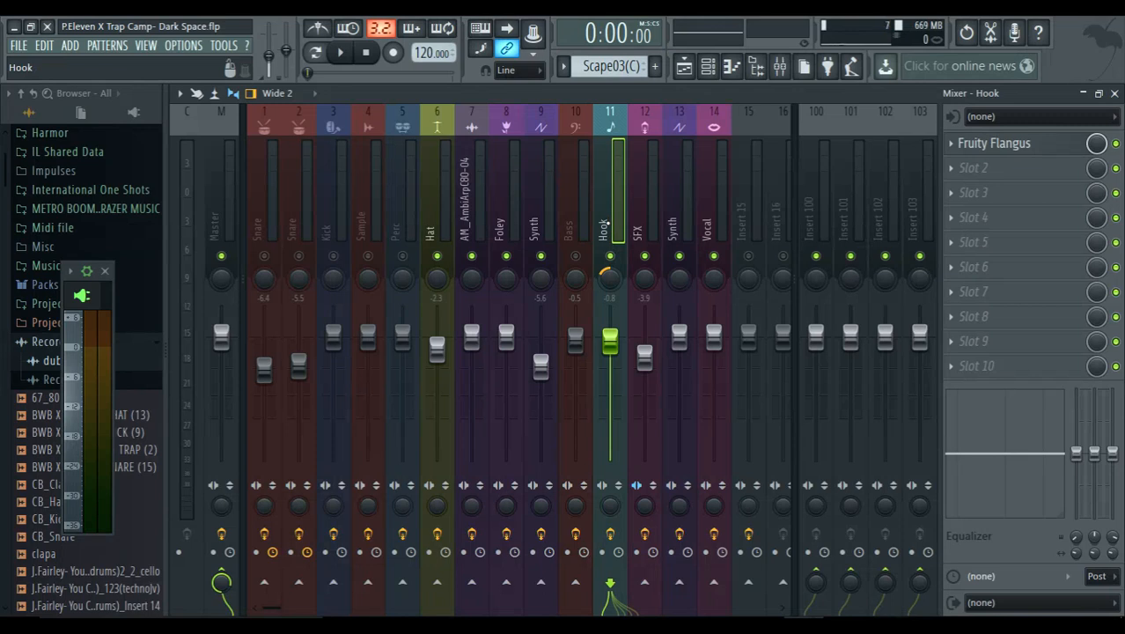
pyautogui.click(346, 53)
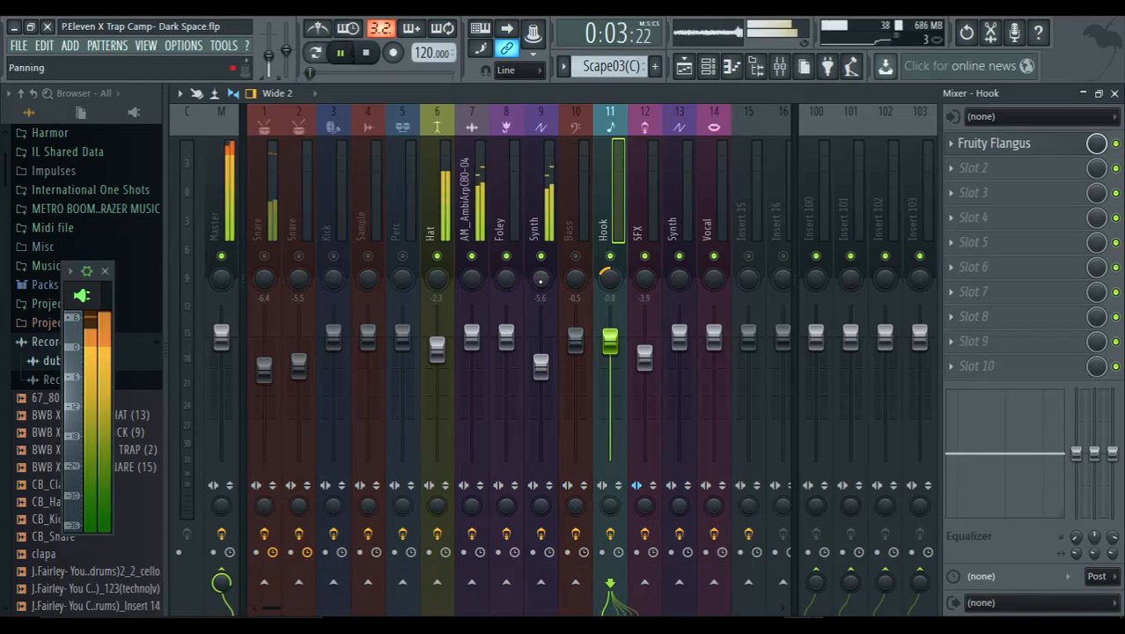
# Pan the Synth on track 9 partway left and SFX and Hook slightly right, lowering the SFX track to -6.3 dB
pyautogui.moveTo(540, 278)
pyautogui.mouseDown()
pyautogui.moveTo(541, 255)
pyautogui.moveTo(540, 275)
pyautogui.mouseUp()
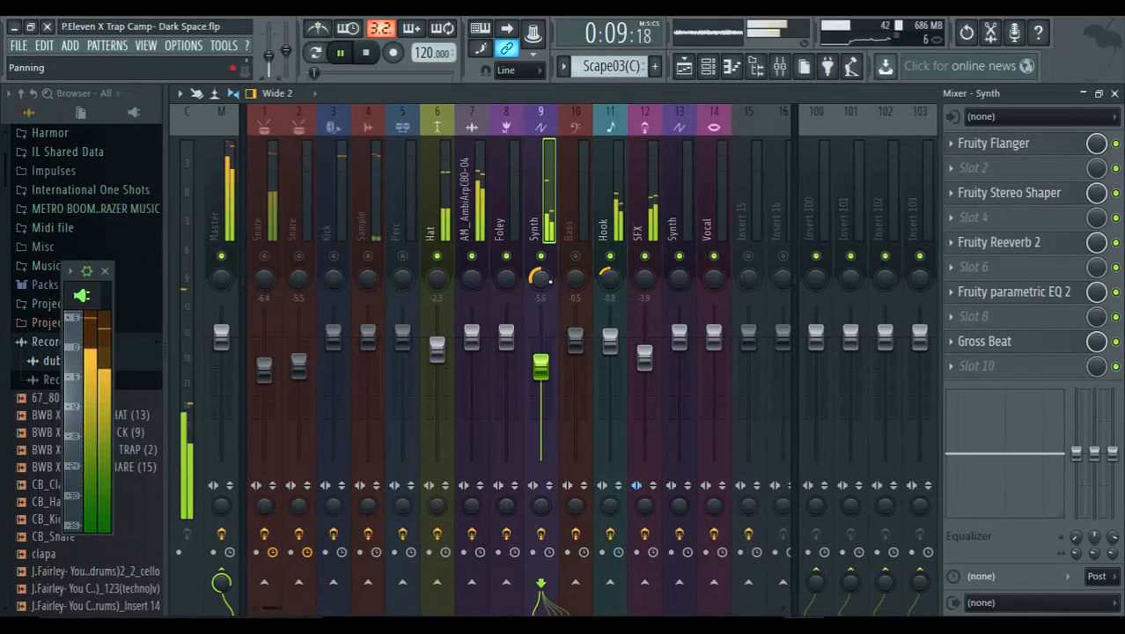
pyautogui.moveTo(644, 355); pyautogui.dragTo(644, 370)
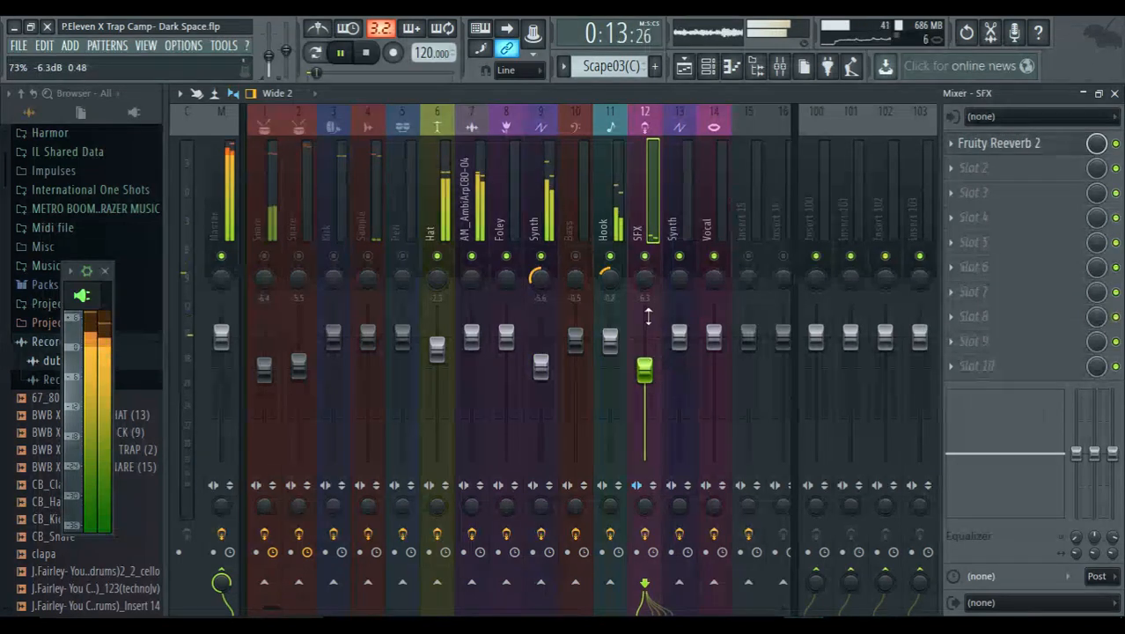
pyautogui.moveTo(644, 279); pyautogui.dragTo(644, 264)
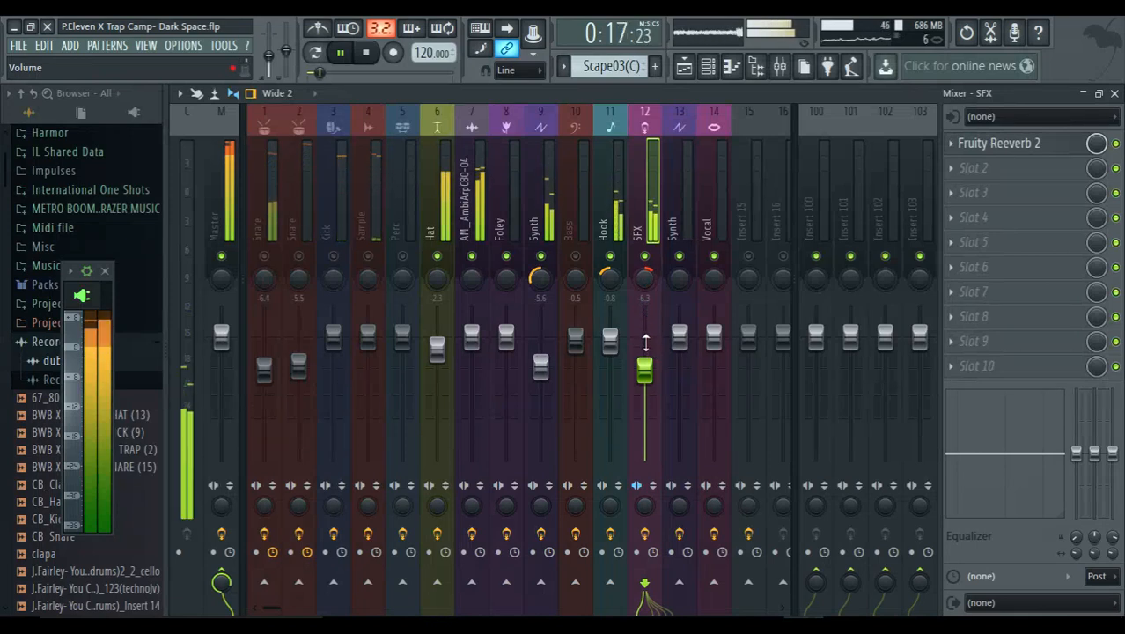
pyautogui.moveTo(610, 279); pyautogui.dragTo(609, 267)
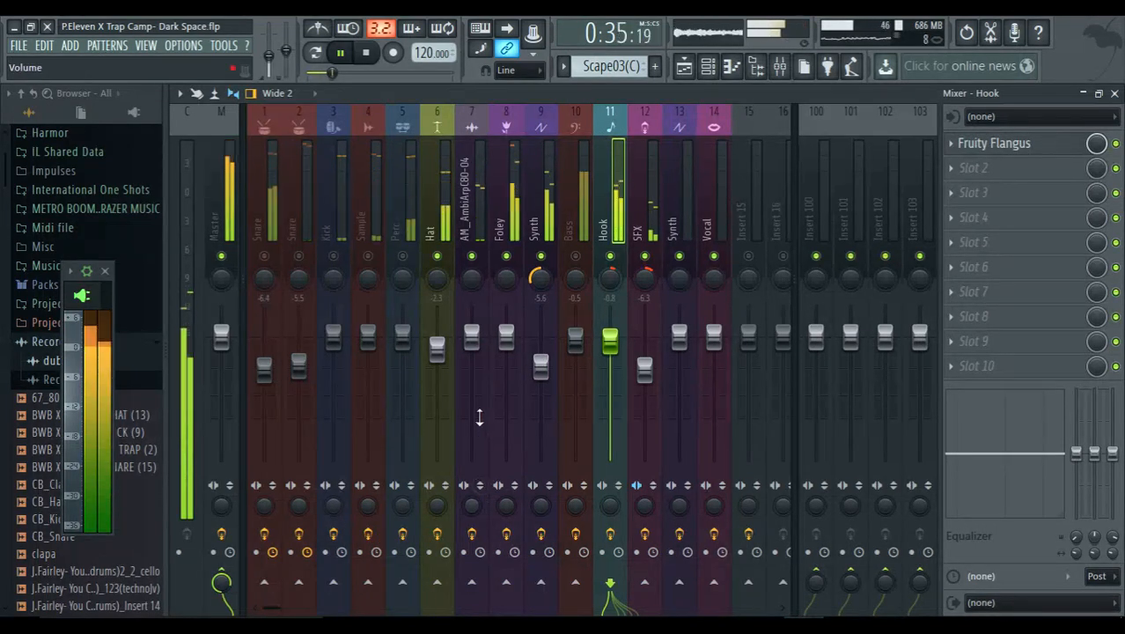
# Lower the Foley track's volume to -7.2 dB
pyautogui.moveTo(509, 336); pyautogui.dragTo(506, 371)
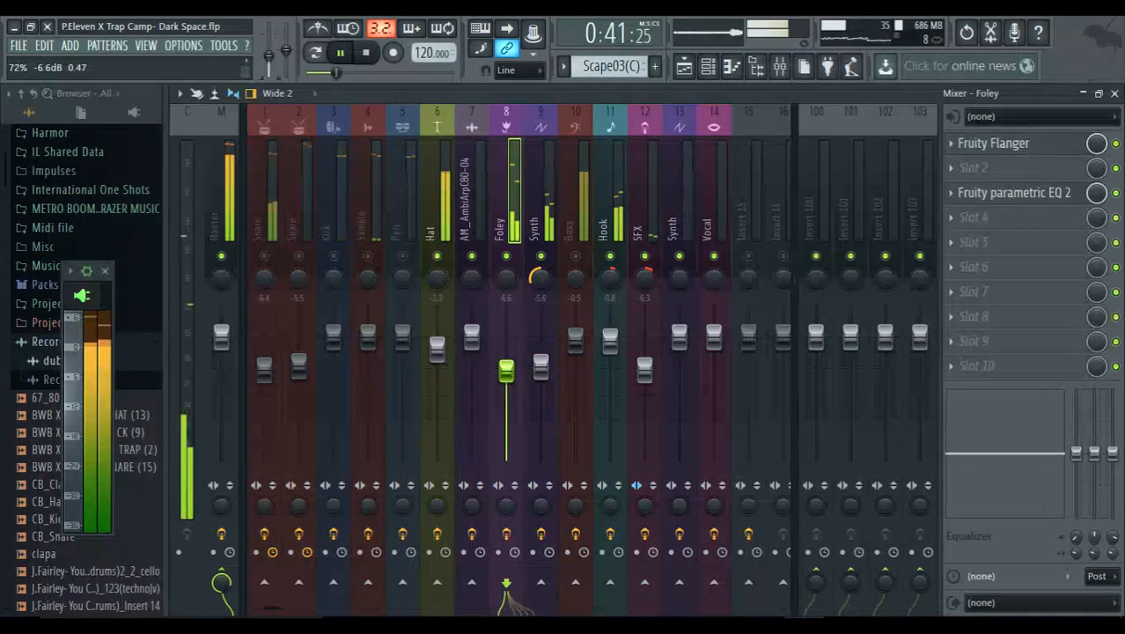
pyautogui.moveTo(506, 372); pyautogui.dragTo(509, 377)
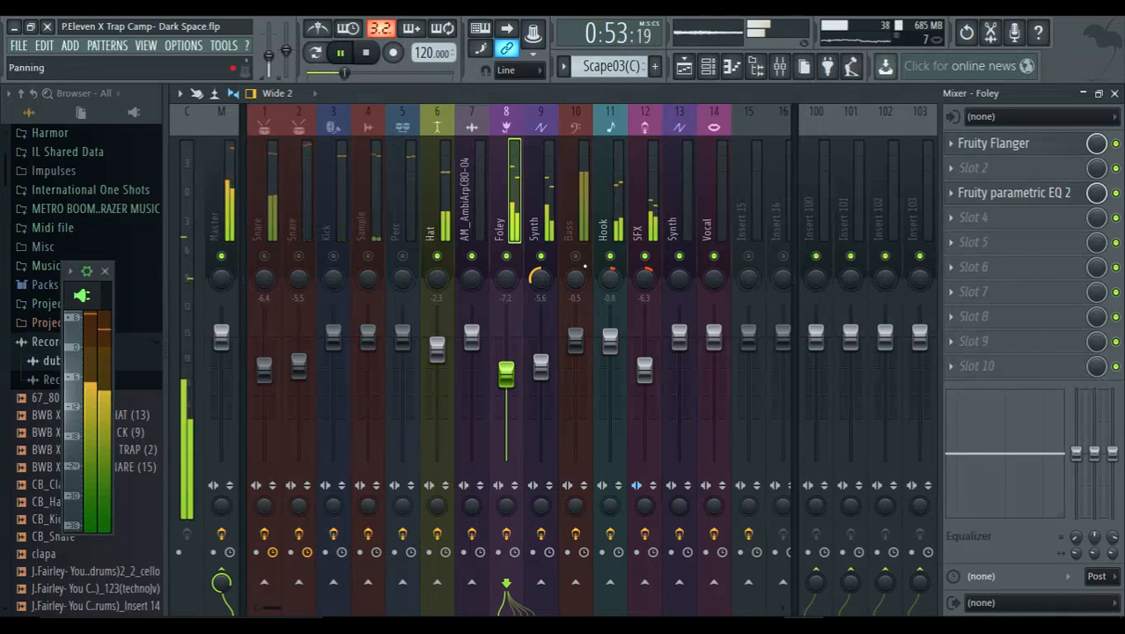
# Unmute the Bass track, lower it to -4.1 dB and turn its stereo separation partway clockwise
pyautogui.click(576, 256)
pyautogui.moveTo(574, 338); pyautogui.dragTo(574, 358)
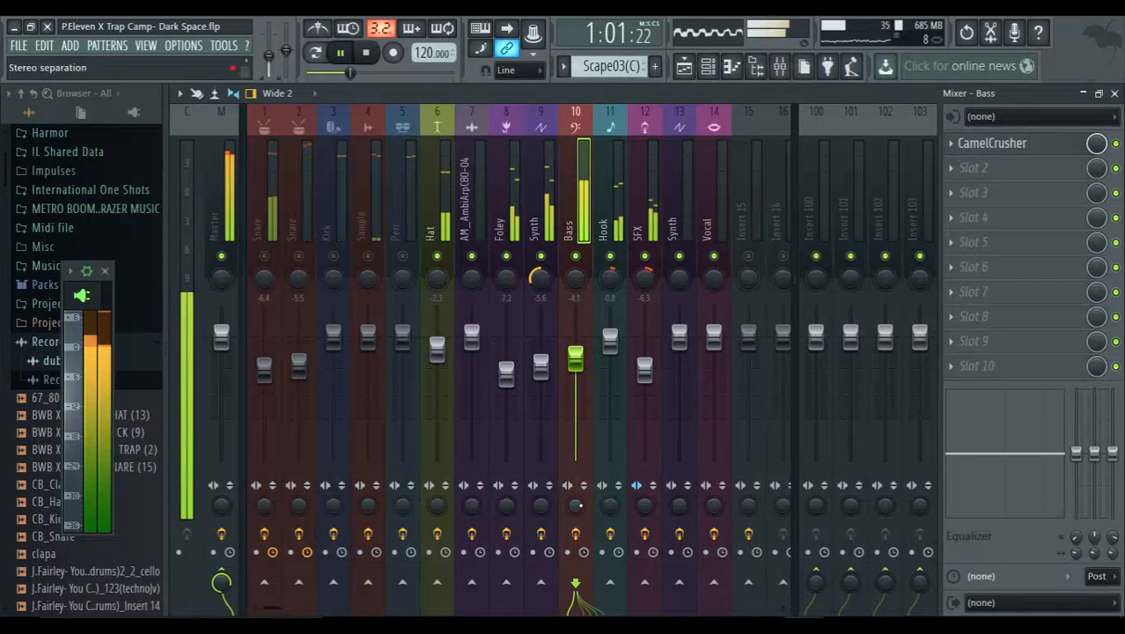
pyautogui.scroll(5, 577, 504)
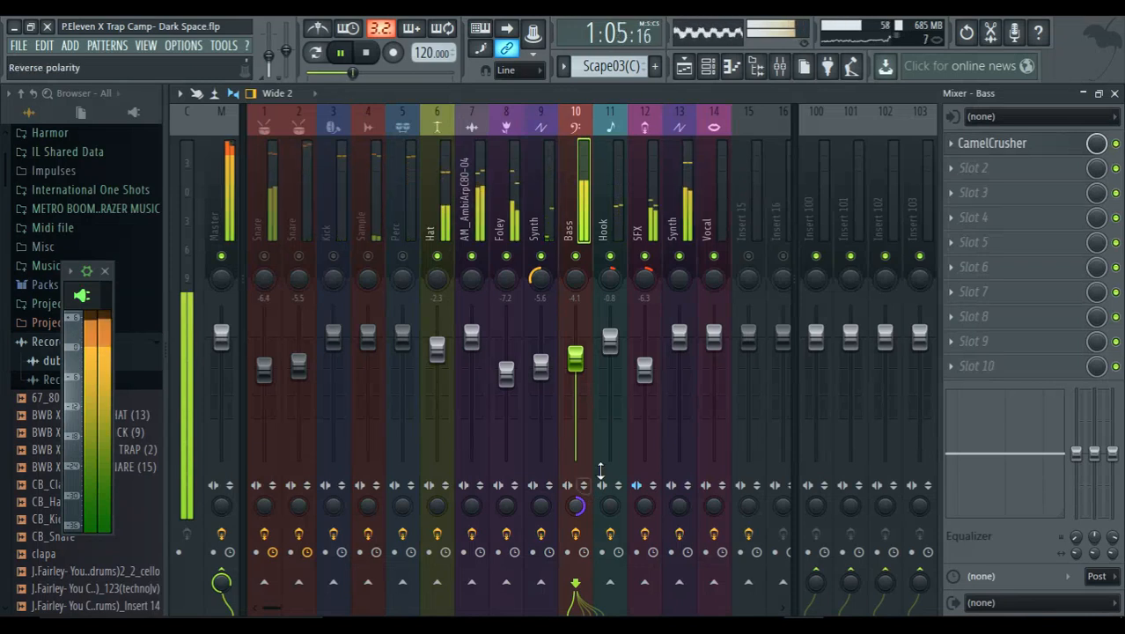
# Lower the Synth on track 13 to -7.5 dB and unmute both Snare tracks and the Kick, finishing with playback stopped
pyautogui.moveTo(679, 335); pyautogui.dragTo(679, 376)
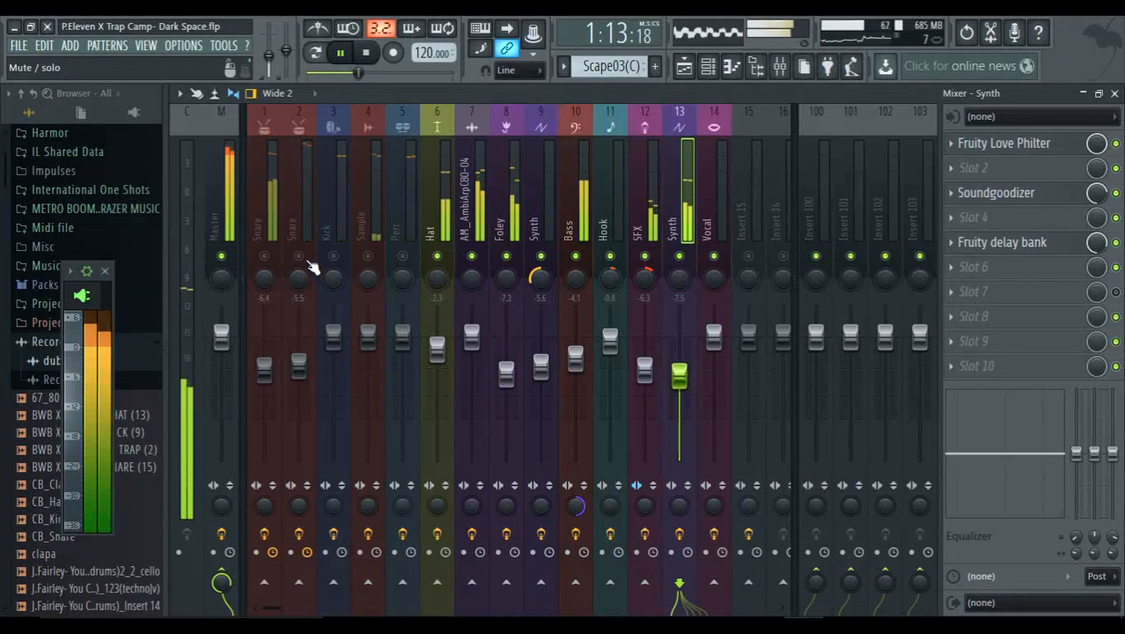
pyautogui.click(267, 256)
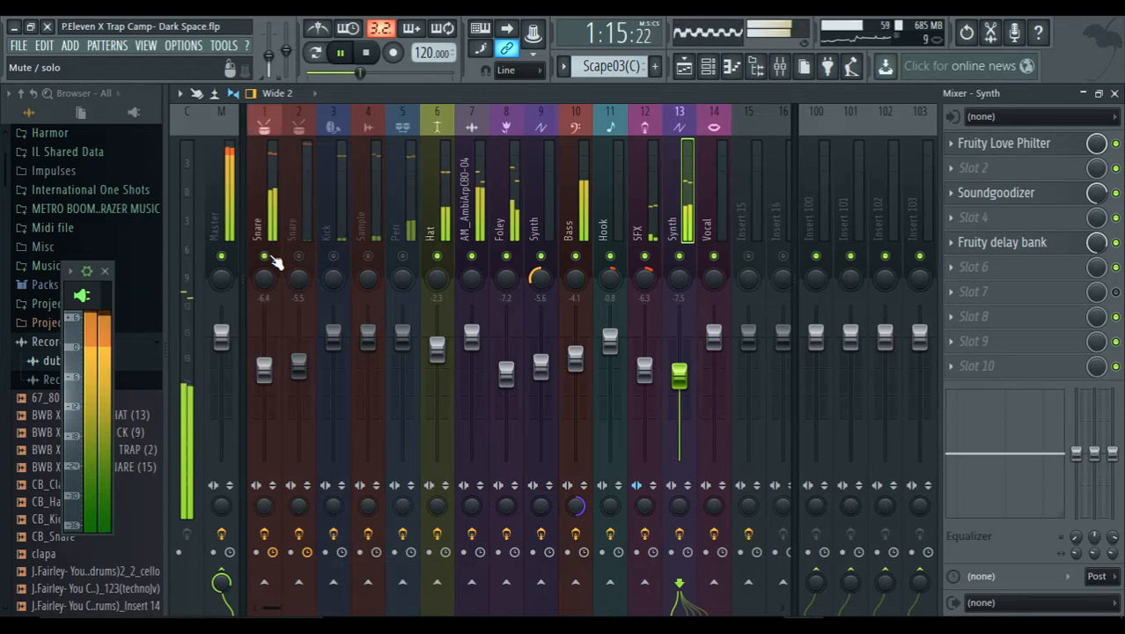
pyautogui.click(298, 257)
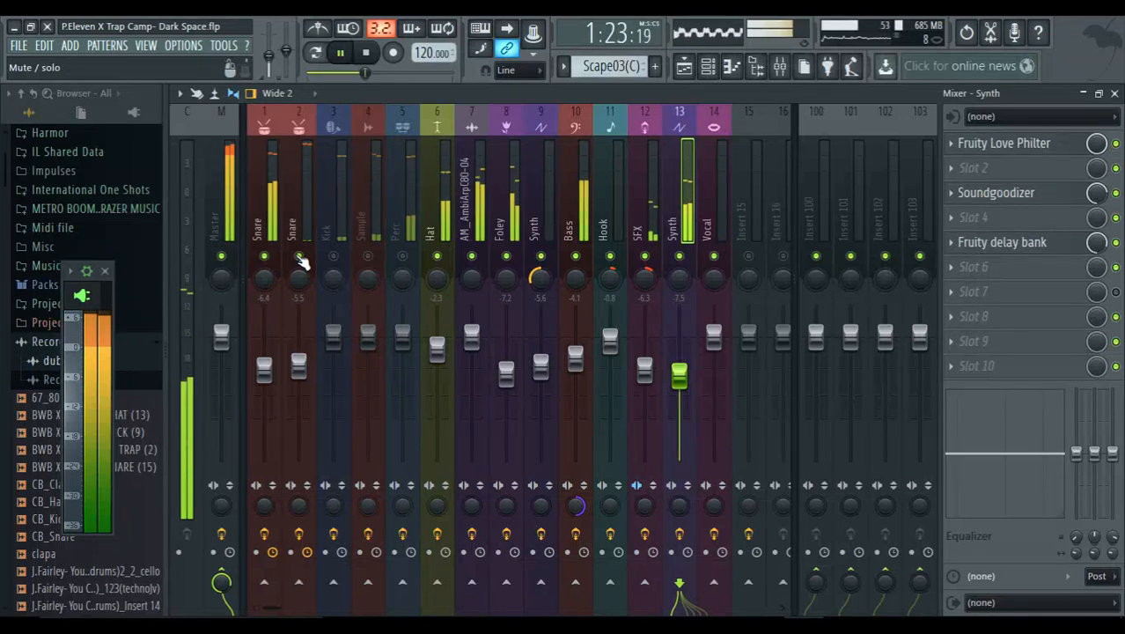
pyautogui.click(334, 256)
pyautogui.click(333, 256)
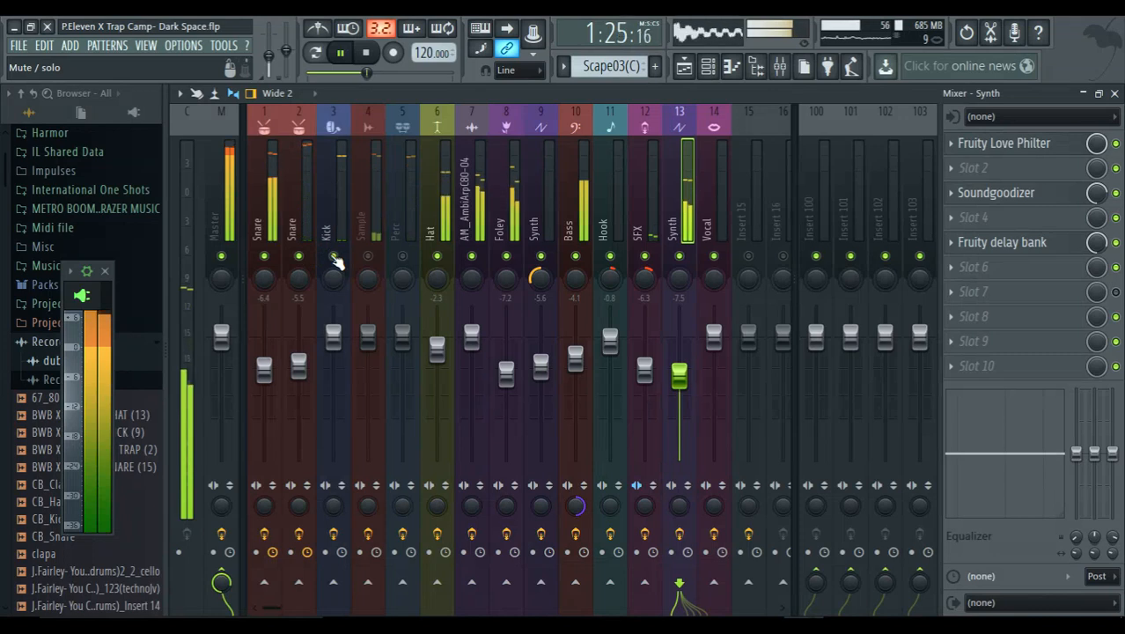
pyautogui.click(368, 54)
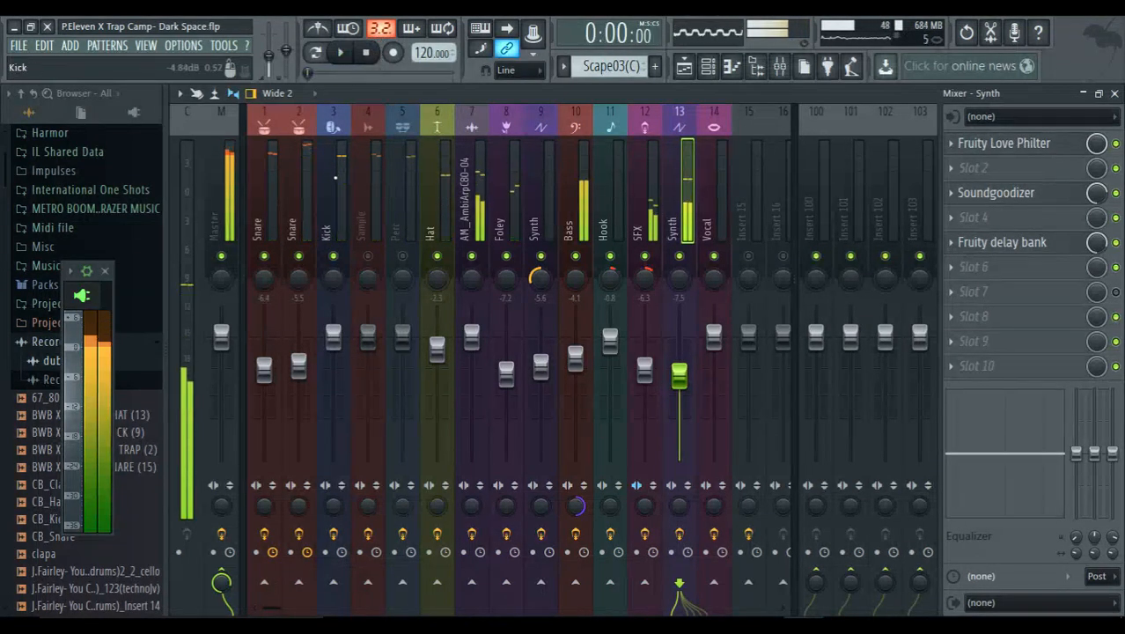
# Load the Default mixer track state onto the Kick track to clear its effects
pyautogui.click(352, 180)
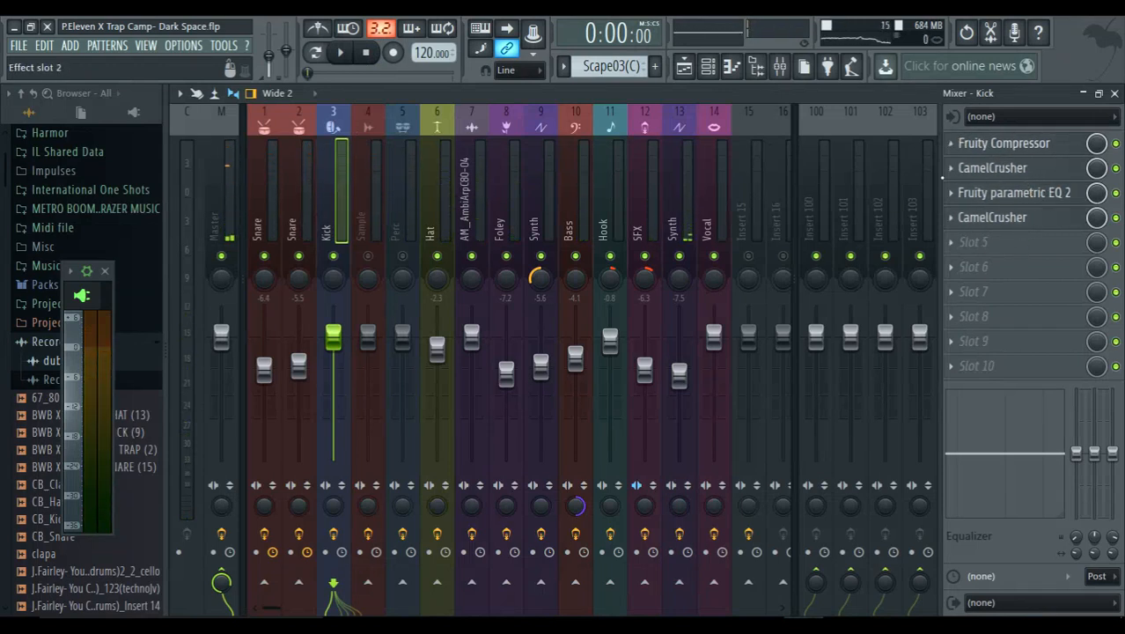
pyautogui.click(180, 94)
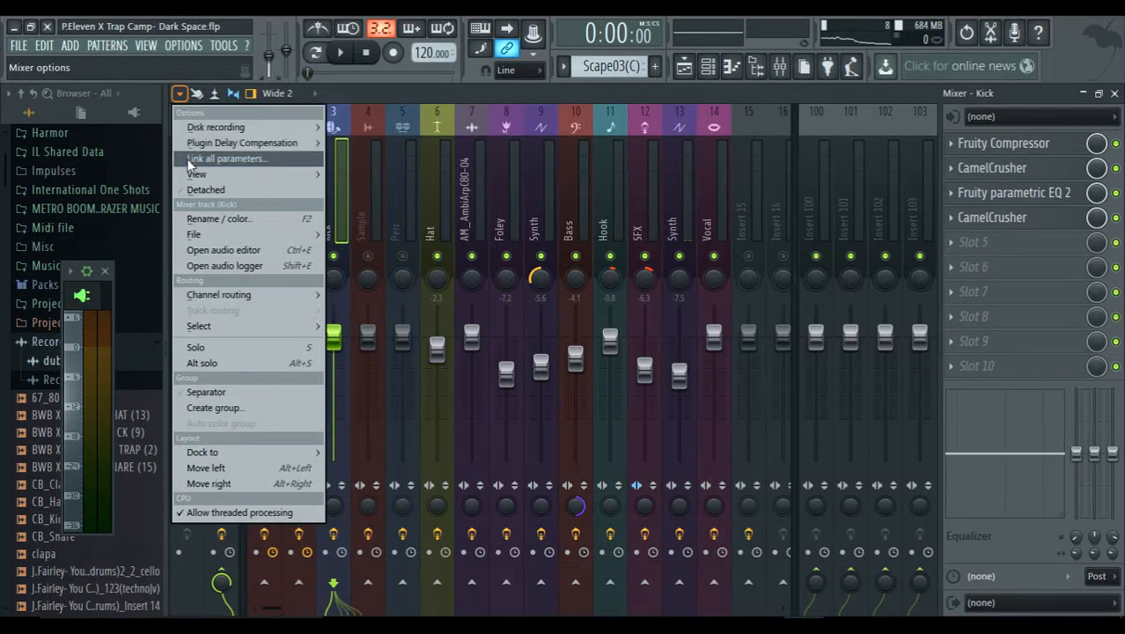
pyautogui.moveTo(266, 239)
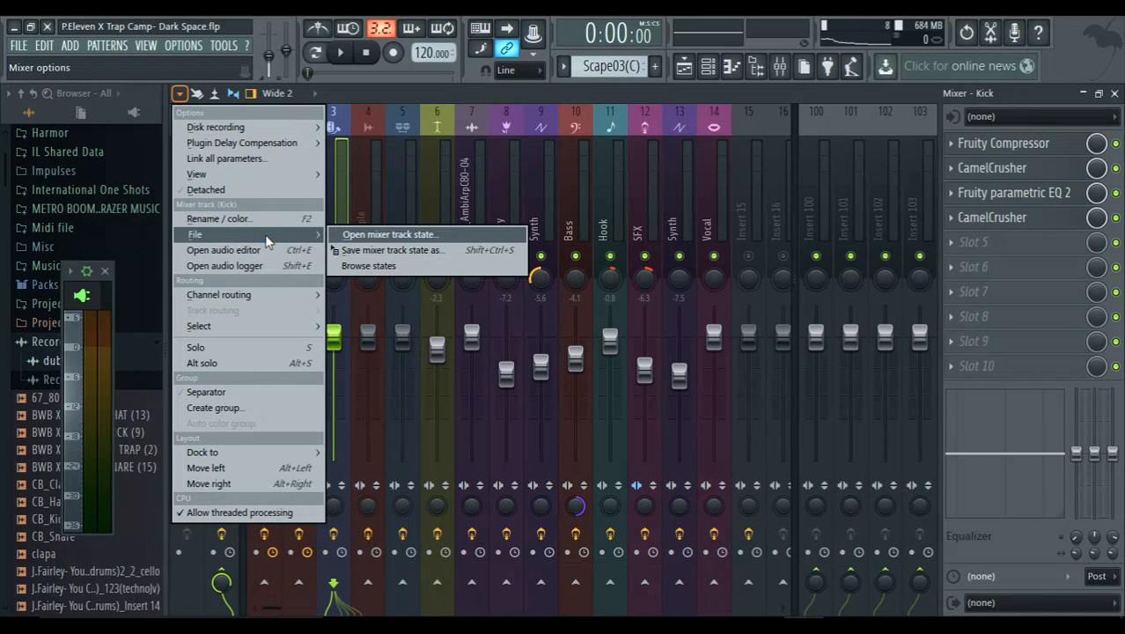
pyautogui.click(370, 235)
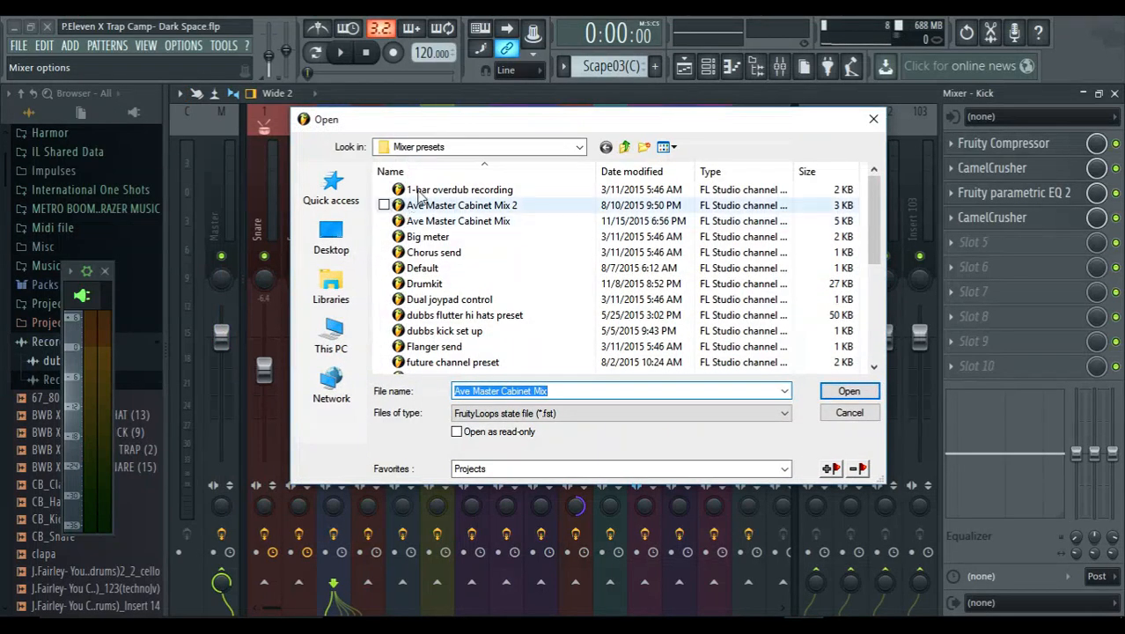
pyautogui.doubleClick(472, 274)
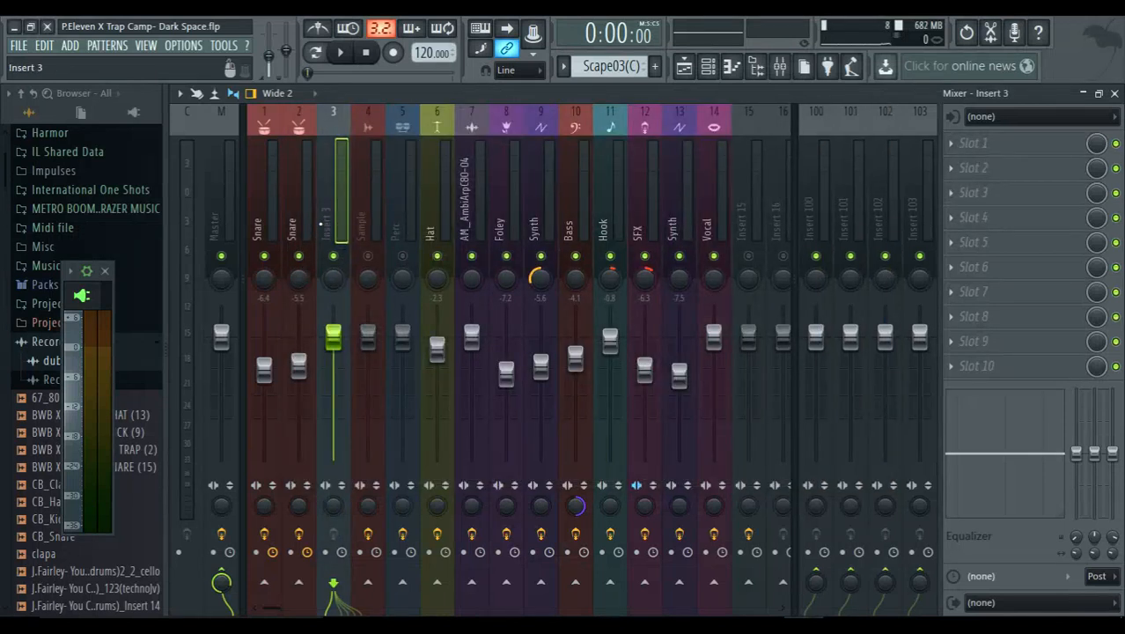
# Give the cleared mixer track 3 the preset name and color Kick
pyautogui.rightClick(322, 222)
pyautogui.click(393, 126)
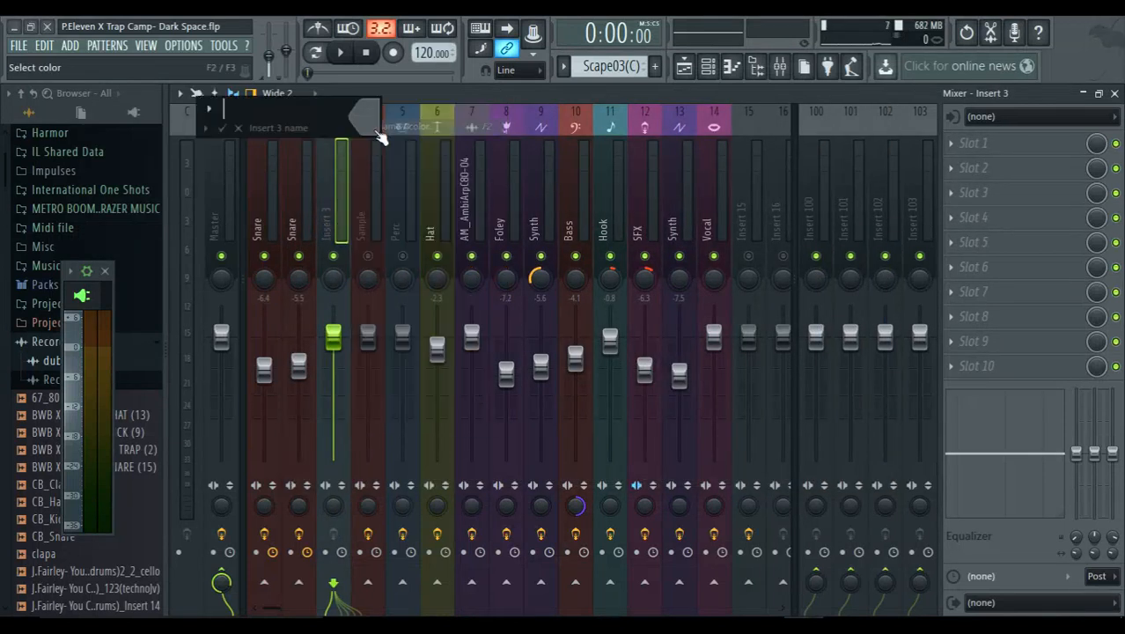
pyautogui.click(207, 129)
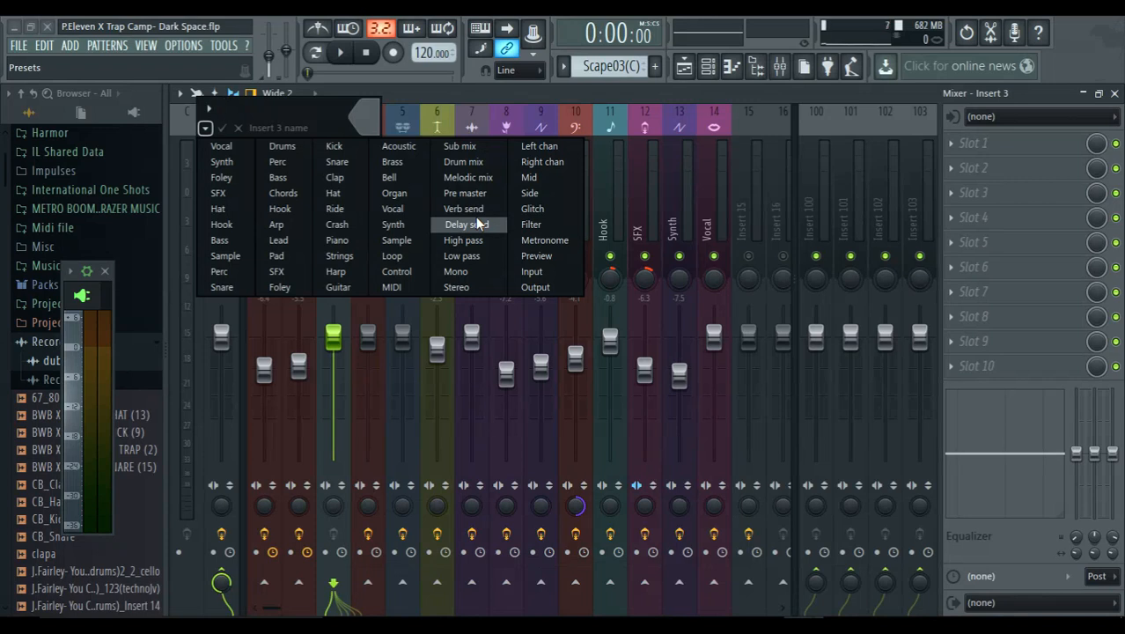
pyautogui.click(363, 146)
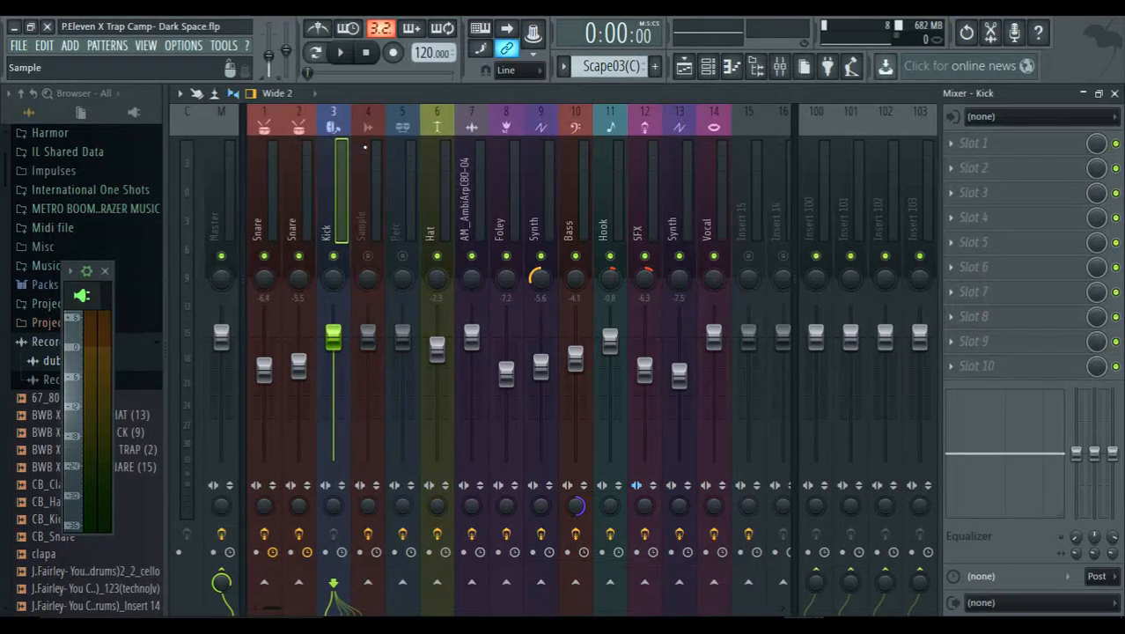
# Add Maximus to the Kick track's first effect slot and select its low band
pyautogui.click(948, 146)
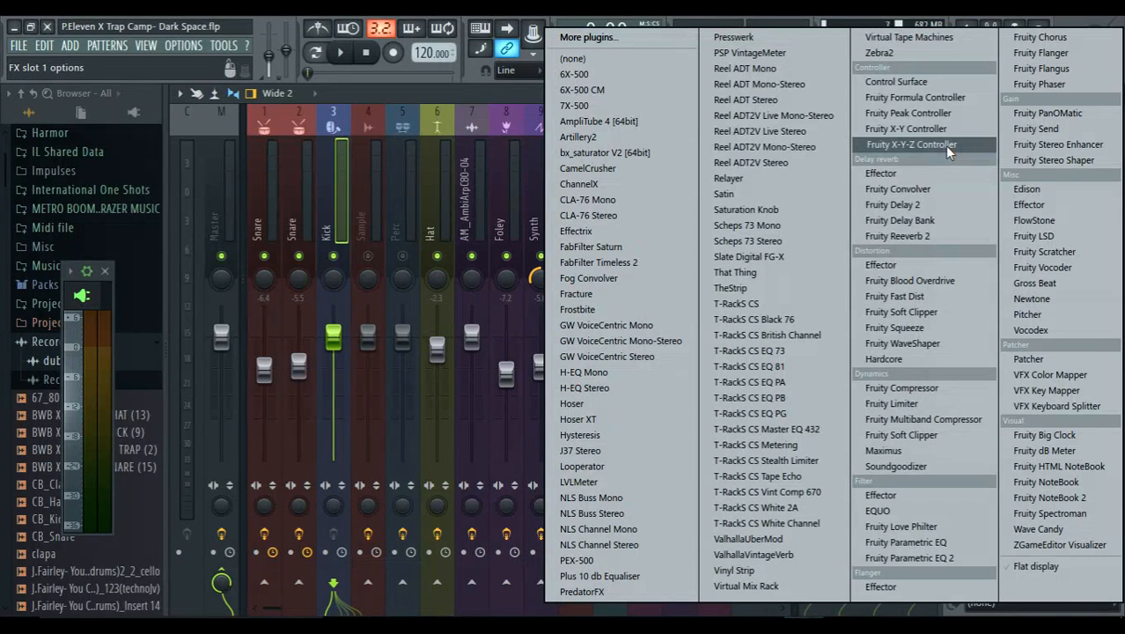
pyautogui.click(906, 447)
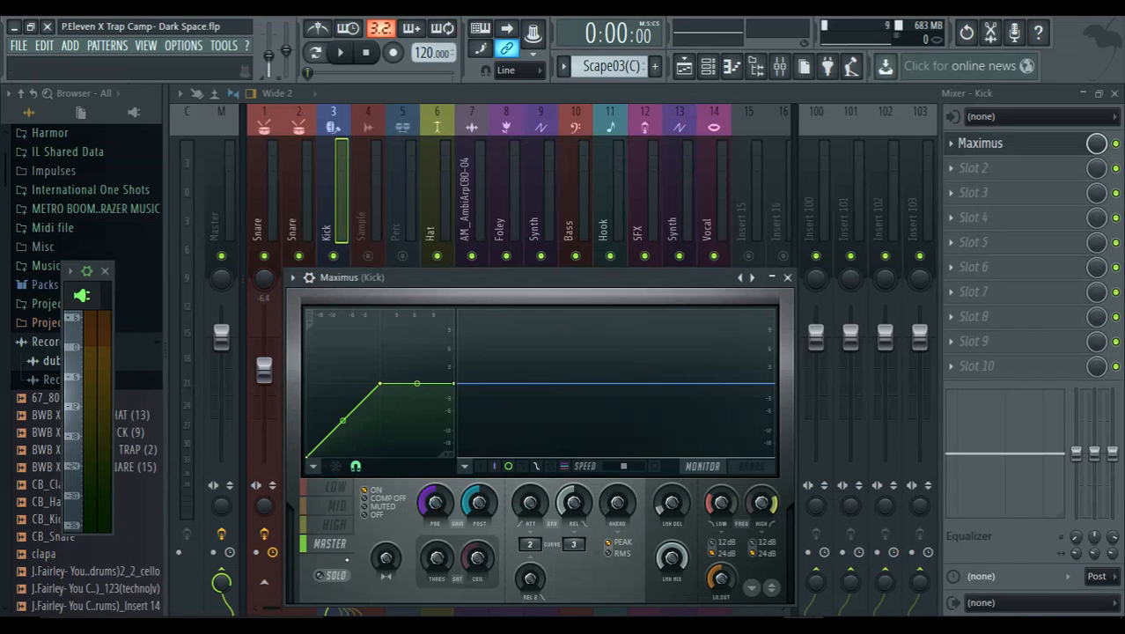
pyautogui.click(343, 513)
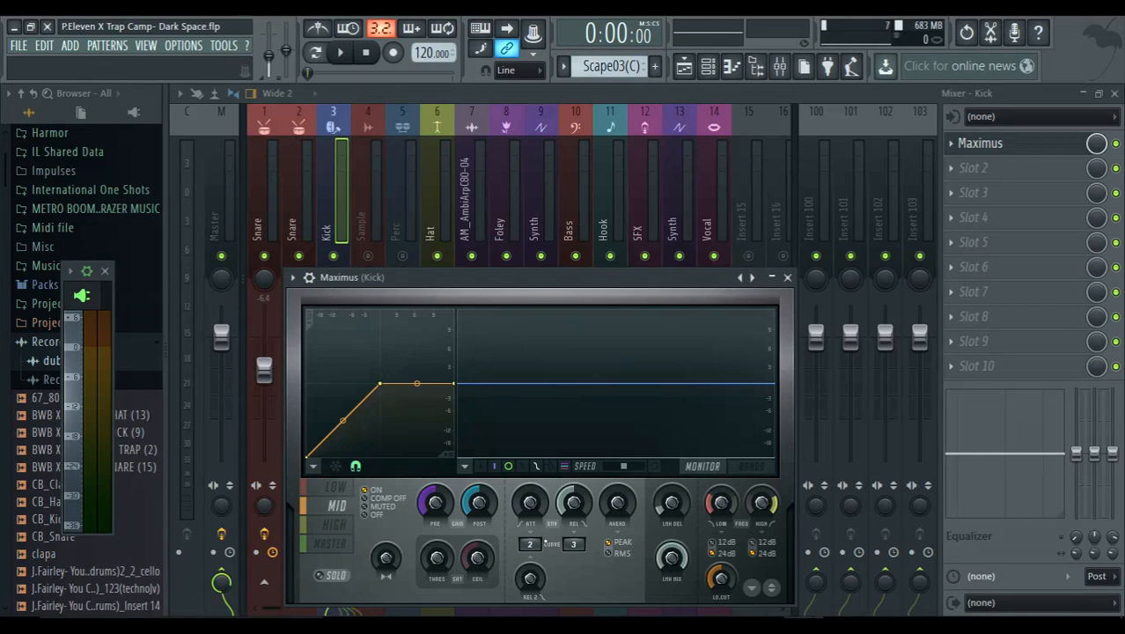
pyautogui.click(336, 487)
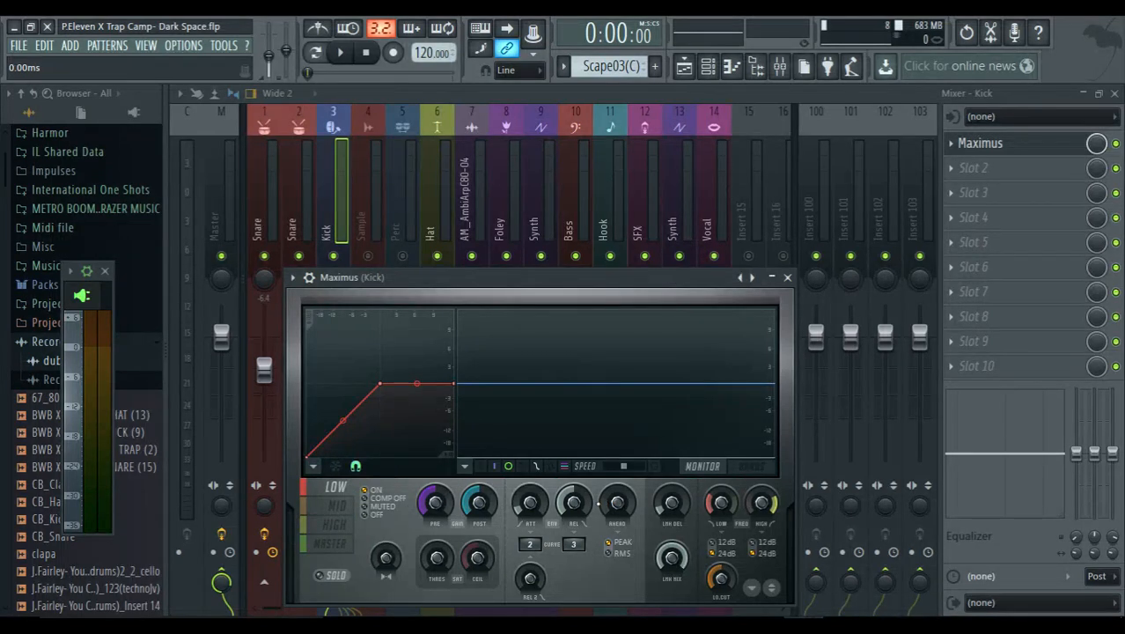
pyautogui.click(335, 510)
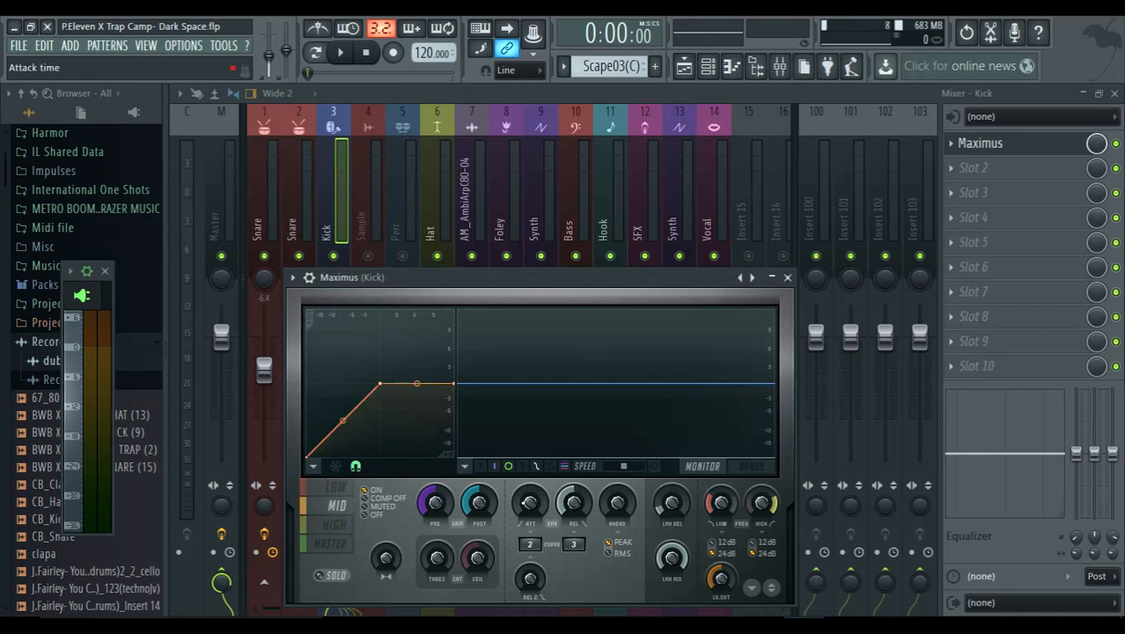
pyautogui.click(335, 487)
pyautogui.moveTo(477, 281); pyautogui.dragTo(481, 187)
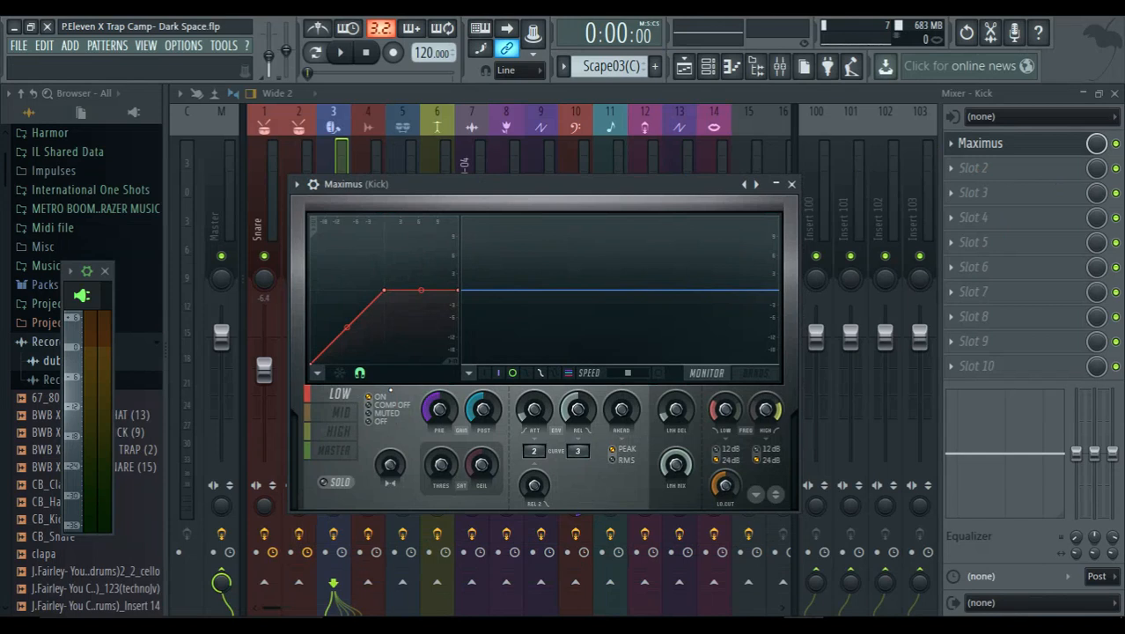
# Save the project and raise the low and mid bands in Maximus's bands view, boosting the low band most
pyautogui.hotkey('ctrl', 's')
pyautogui.click(655, 373)
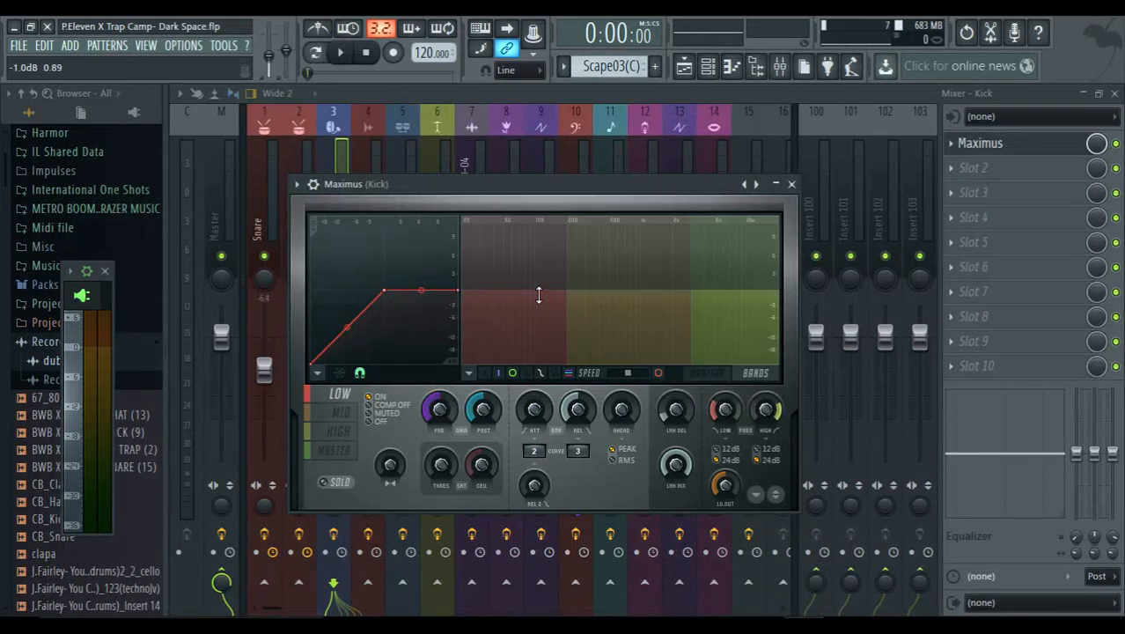
pyautogui.moveTo(512, 287); pyautogui.dragTo(548, 277)
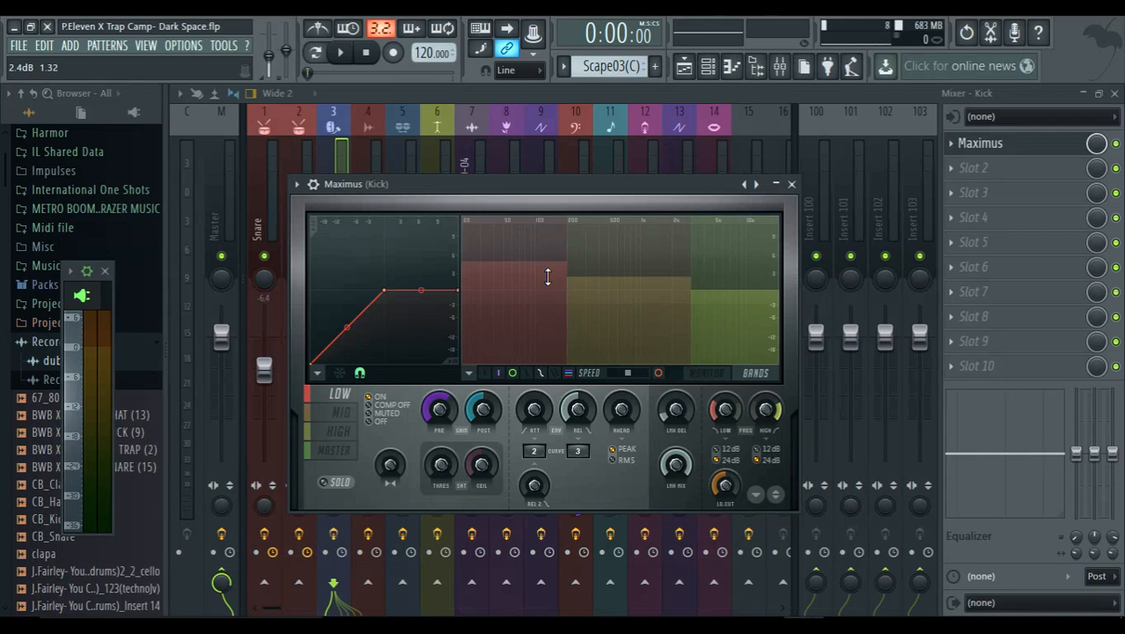
pyautogui.moveTo(548, 278); pyautogui.dragTo(535, 285)
# Adjust the stereo separation of Maximus's low and mid bands on the Kick track
pyautogui.moveTo(390, 464); pyautogui.dragTo(390, 501)
pyautogui.click(339, 411)
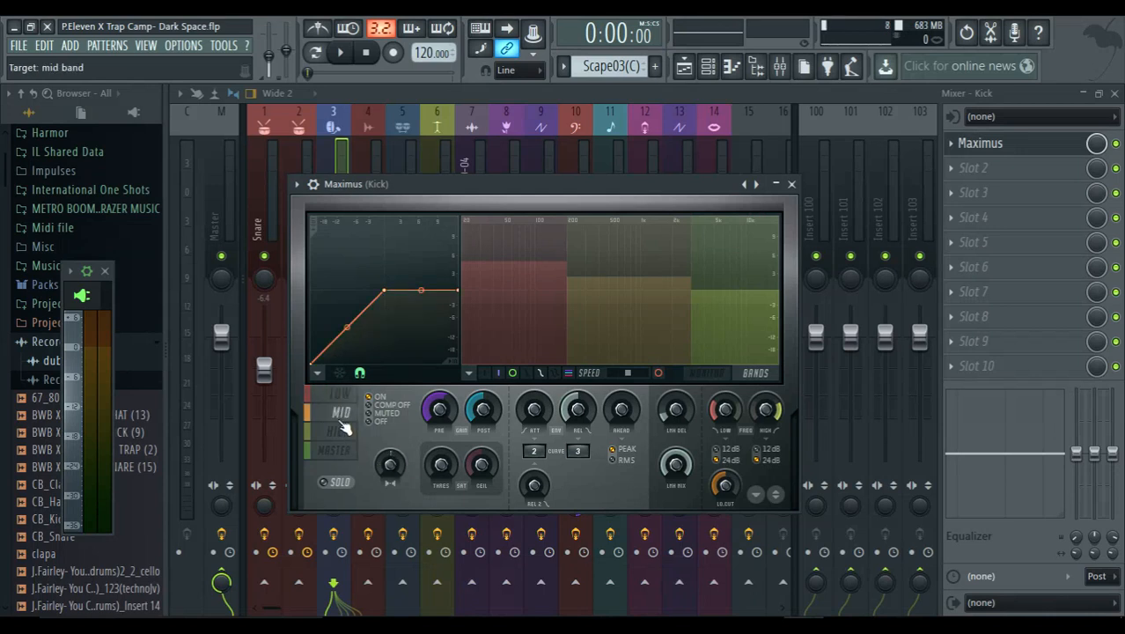
pyautogui.moveTo(390, 464); pyautogui.dragTo(390, 446)
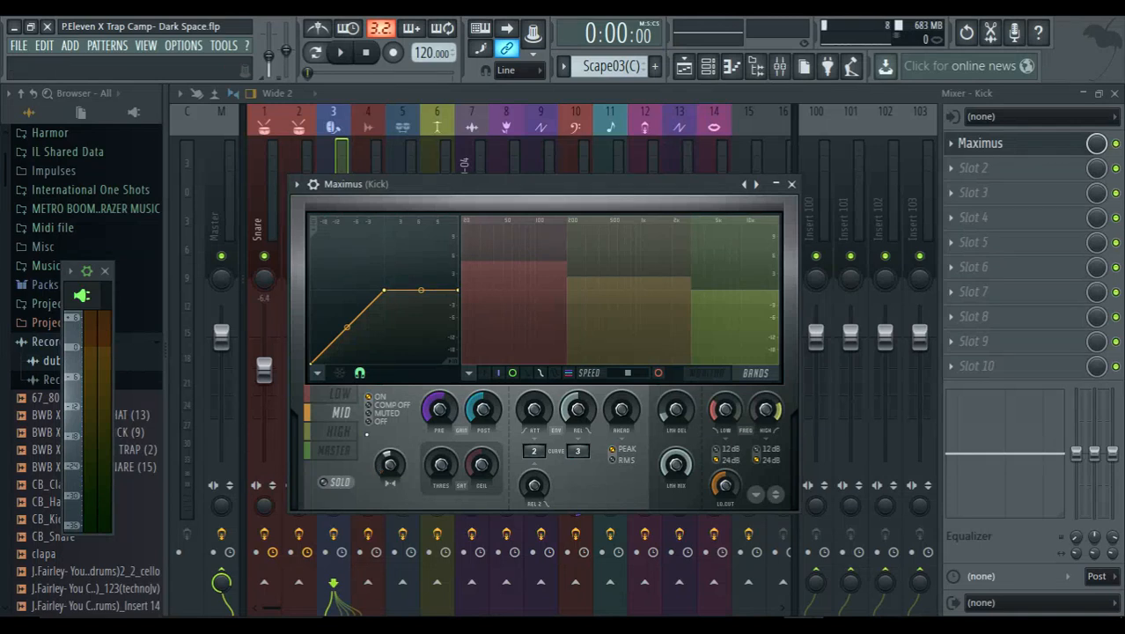
# Audition the beat with Maximus's master band selected, save the project and close the Maximus window
pyautogui.click(347, 55)
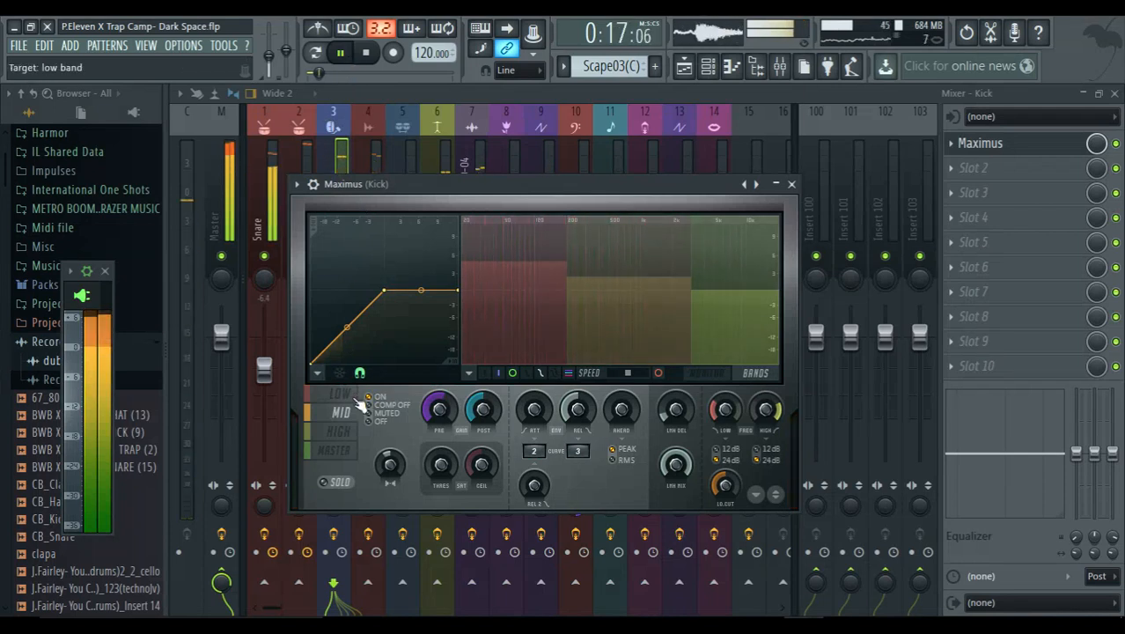
pyautogui.click(354, 451)
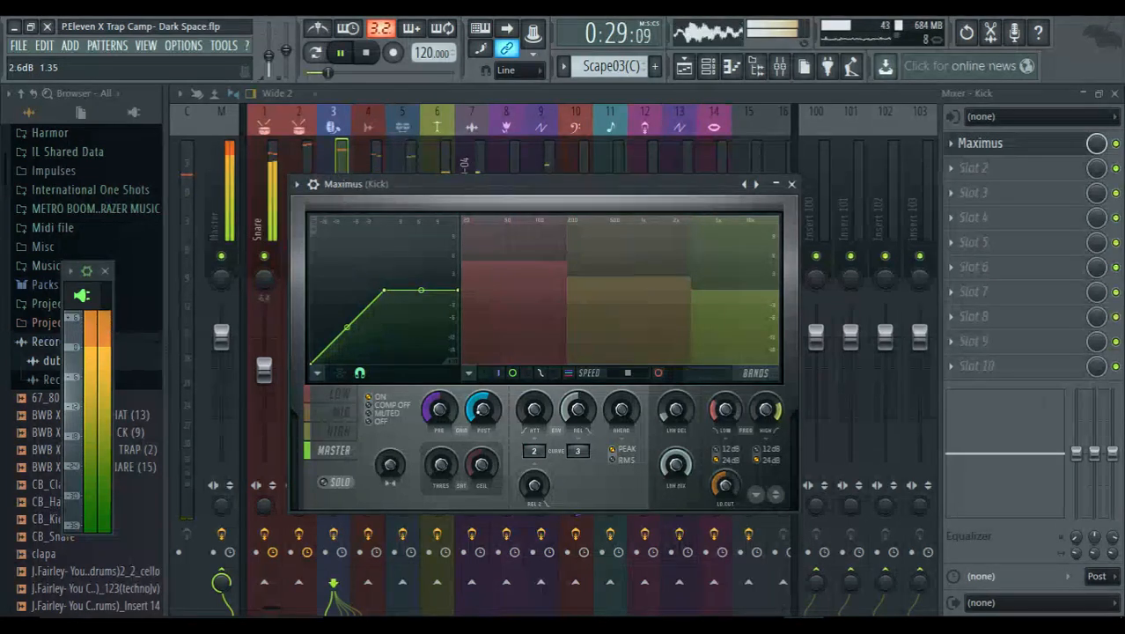
pyautogui.hotkey('ctrl', 's')
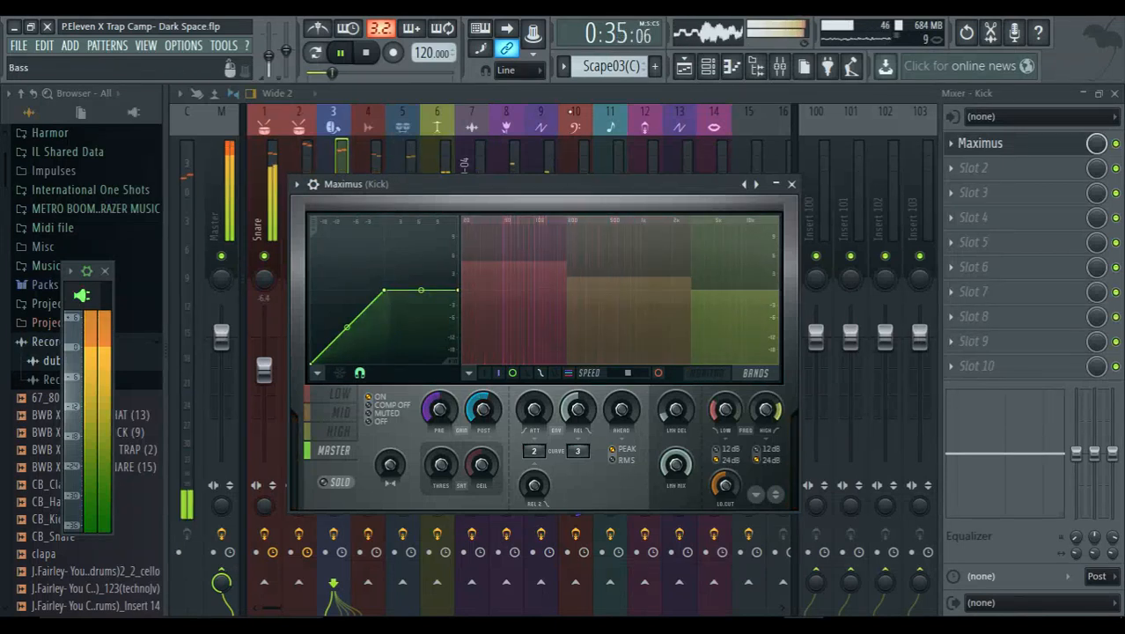
pyautogui.press('Escape')
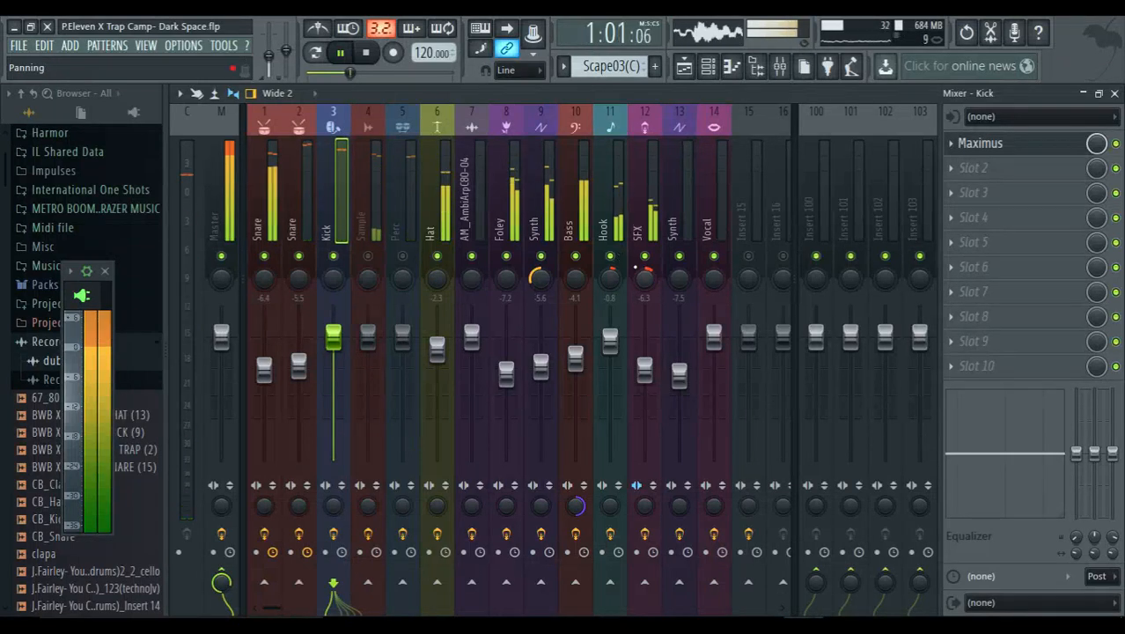
# Pan the SFX track slightly left, then set the Synth on track 13 to -7.8 dB and pan it right
pyautogui.click(635, 267)
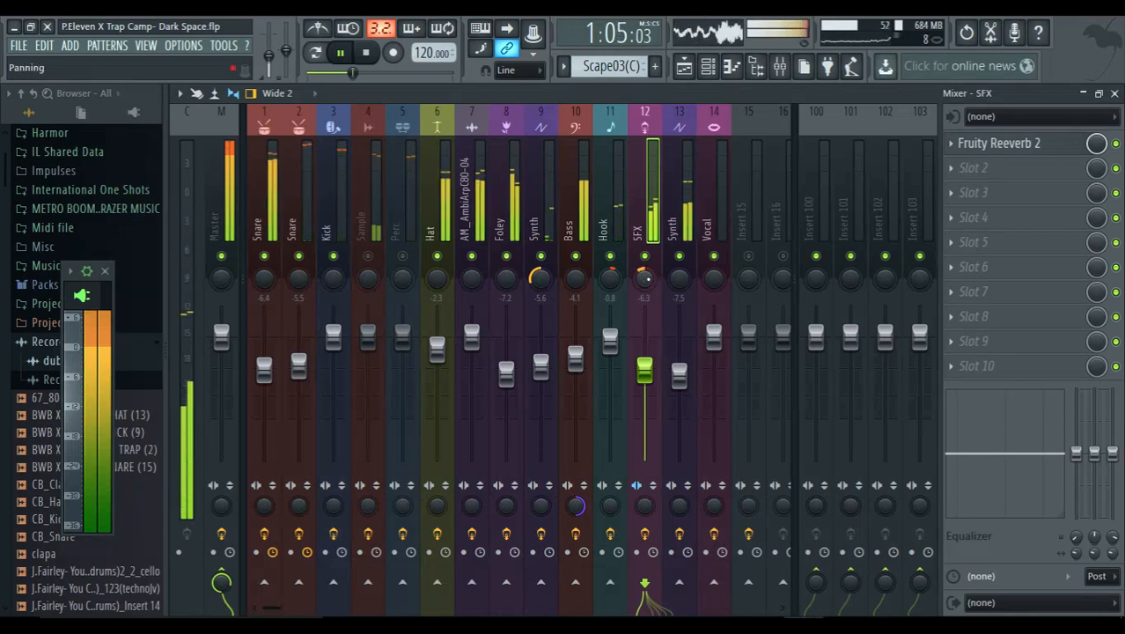
pyautogui.rightClick(679, 373)
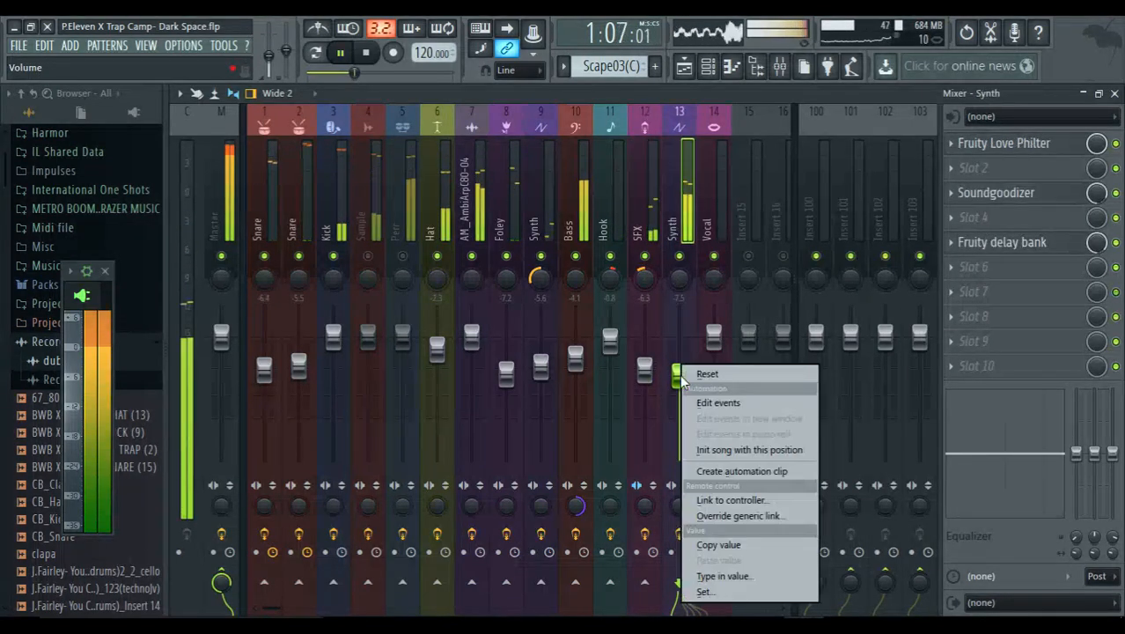
pyautogui.click(678, 375)
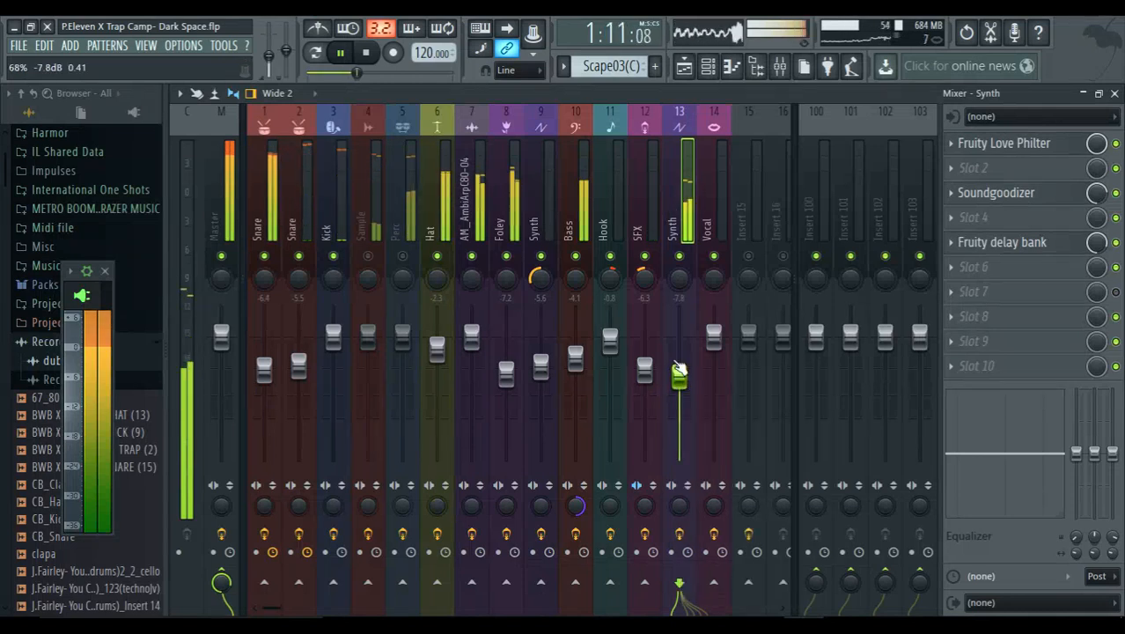
pyautogui.moveTo(673, 280); pyautogui.dragTo(672, 258)
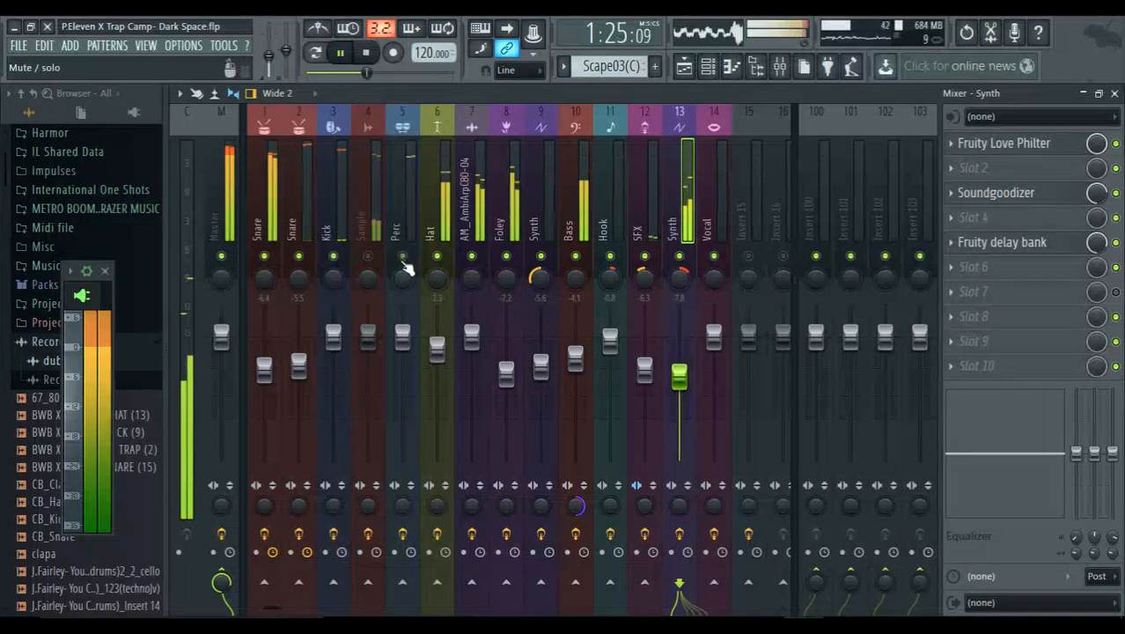
# Unmute the Perc and Sample tracks, set Sample to -3.4 dB, Perc to -4.4 dB and Vocal to -5.0 dB, and save the project
pyautogui.click(368, 256)
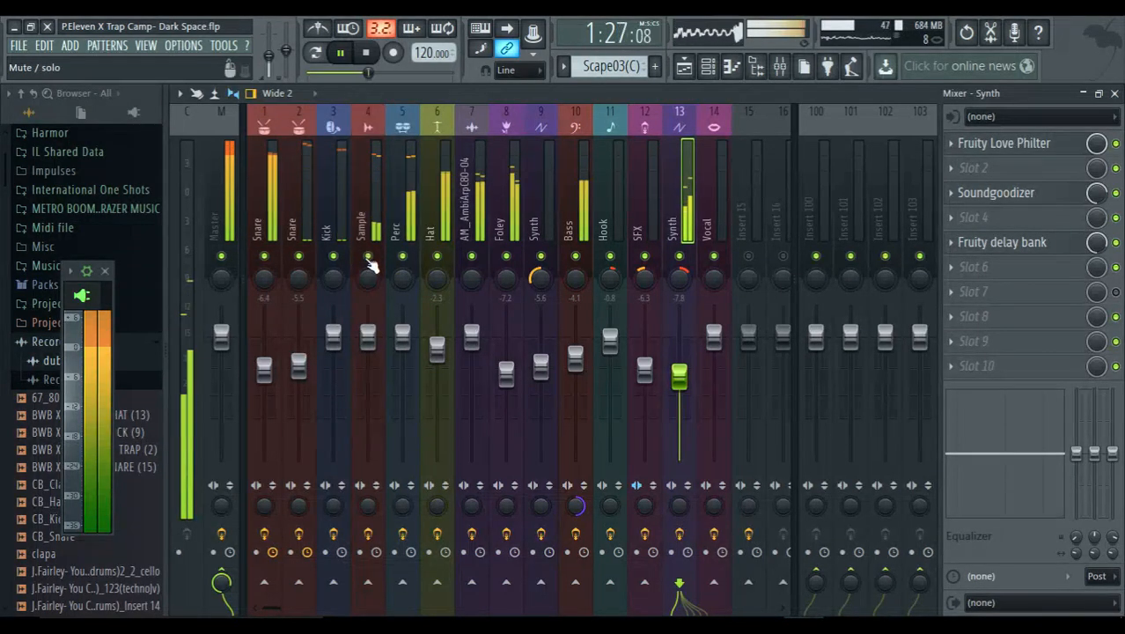
pyautogui.moveTo(370, 332); pyautogui.dragTo(368, 355)
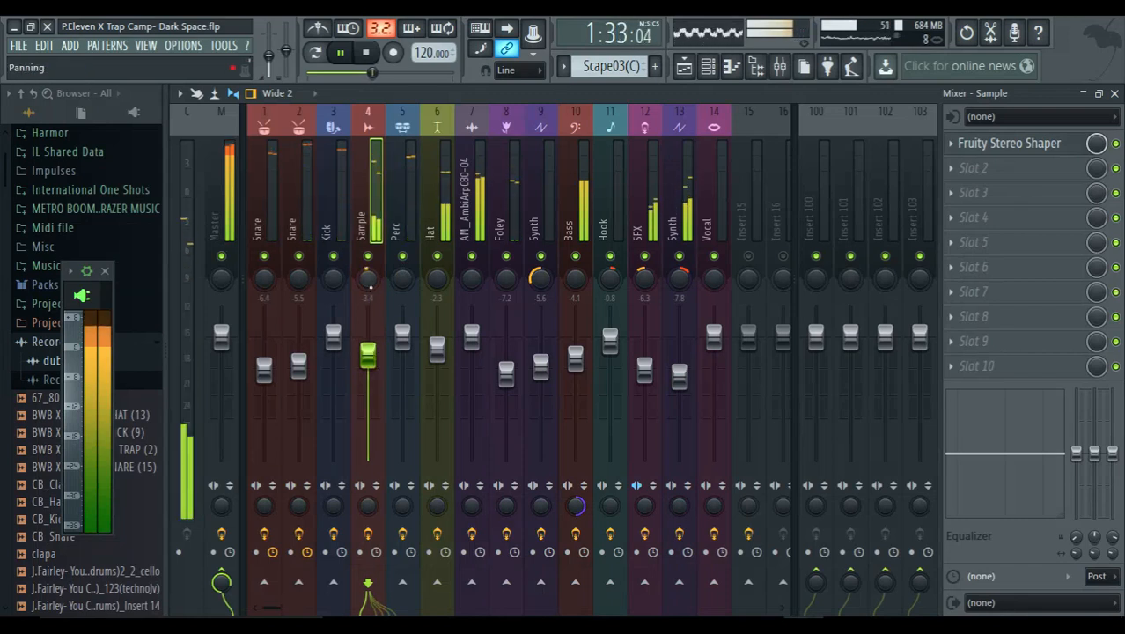
pyautogui.moveTo(402, 334); pyautogui.dragTo(402, 359)
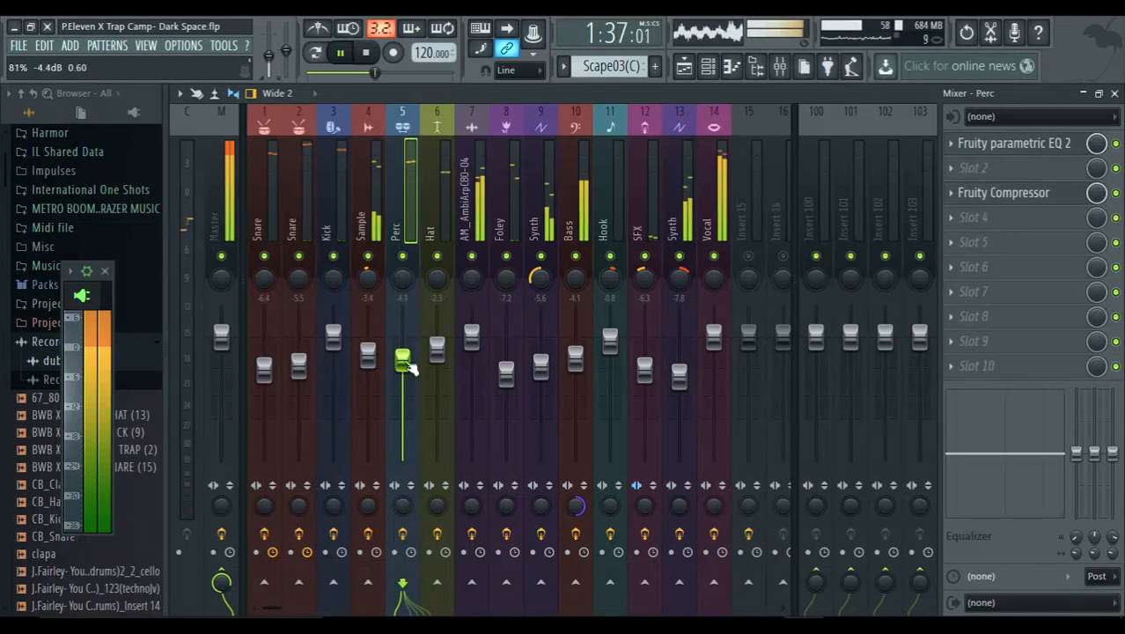
pyautogui.moveTo(714, 335); pyautogui.dragTo(720, 370)
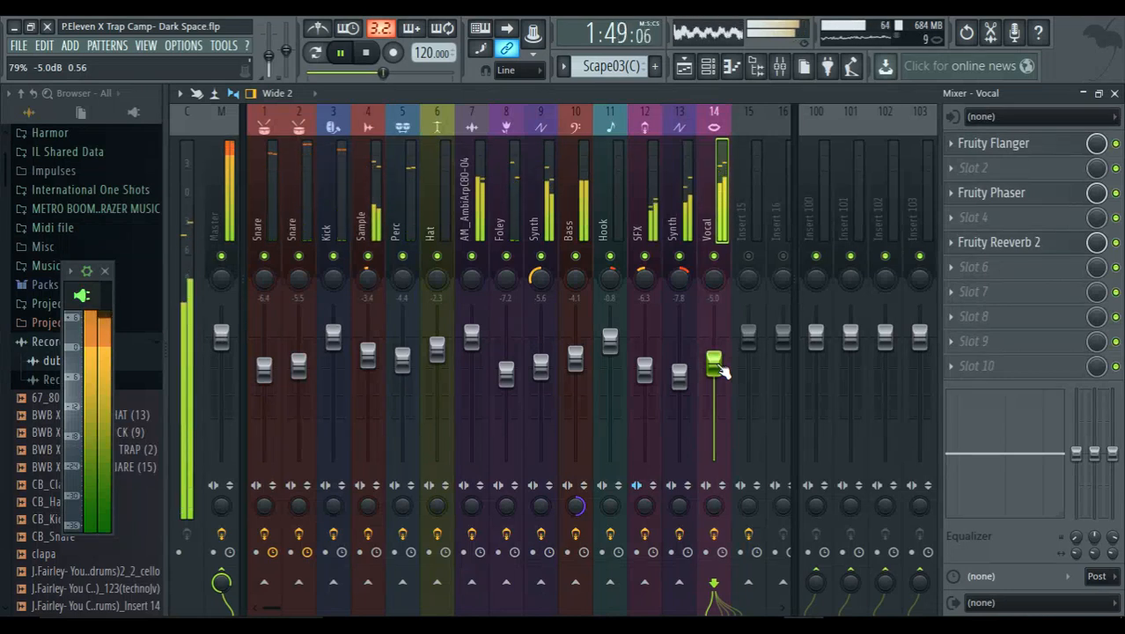
pyautogui.hotkey('ctrl', 's')
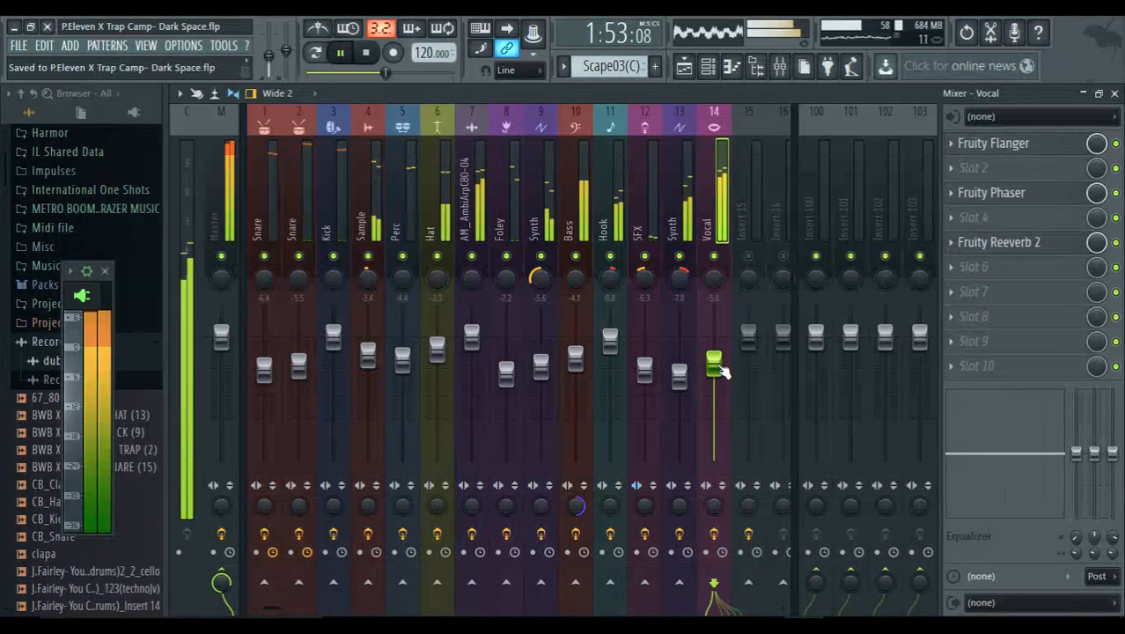
# Stop playback, check the Hat track's Fruity Parametric EQ 2 curve and replace the plugin with Fruity Parametric EQ
pyautogui.click(425, 209)
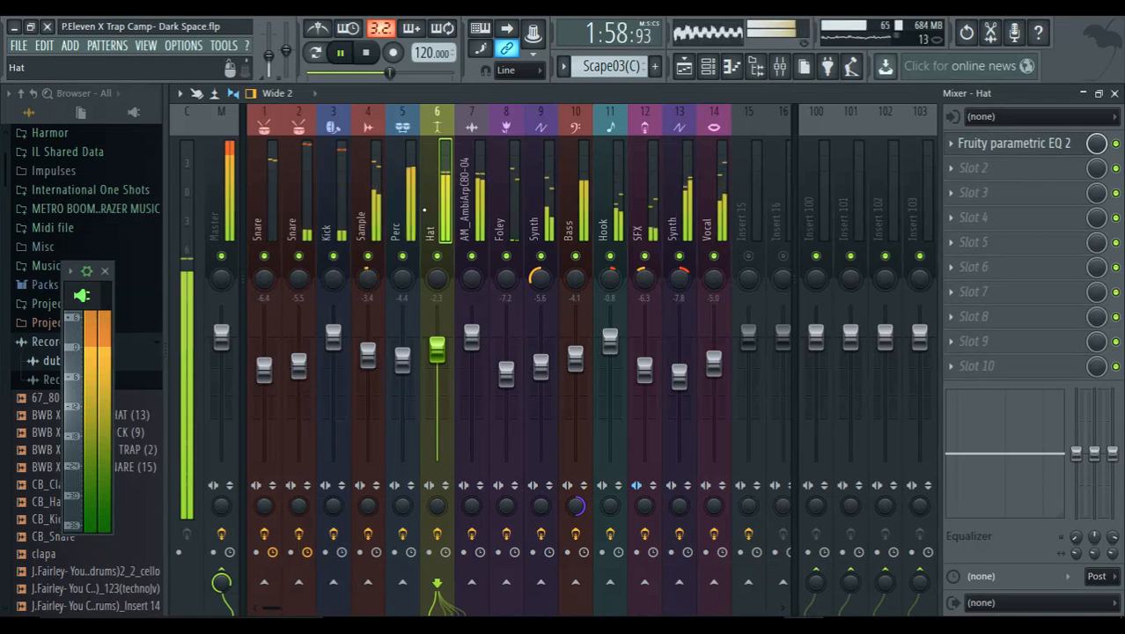
pyautogui.press('space')
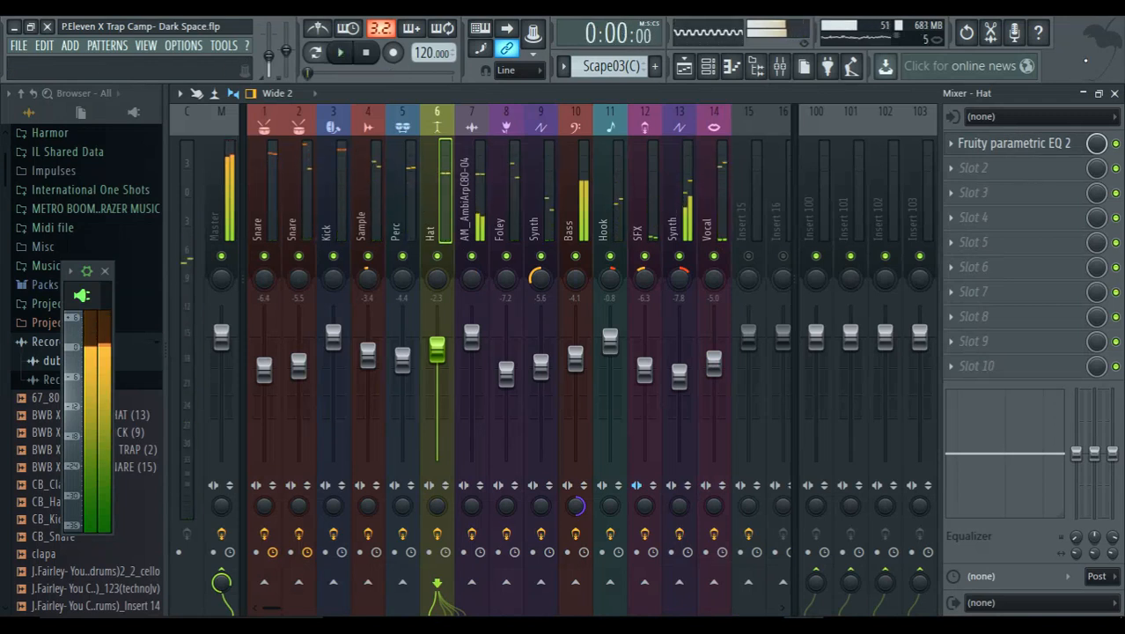
pyautogui.click(1003, 143)
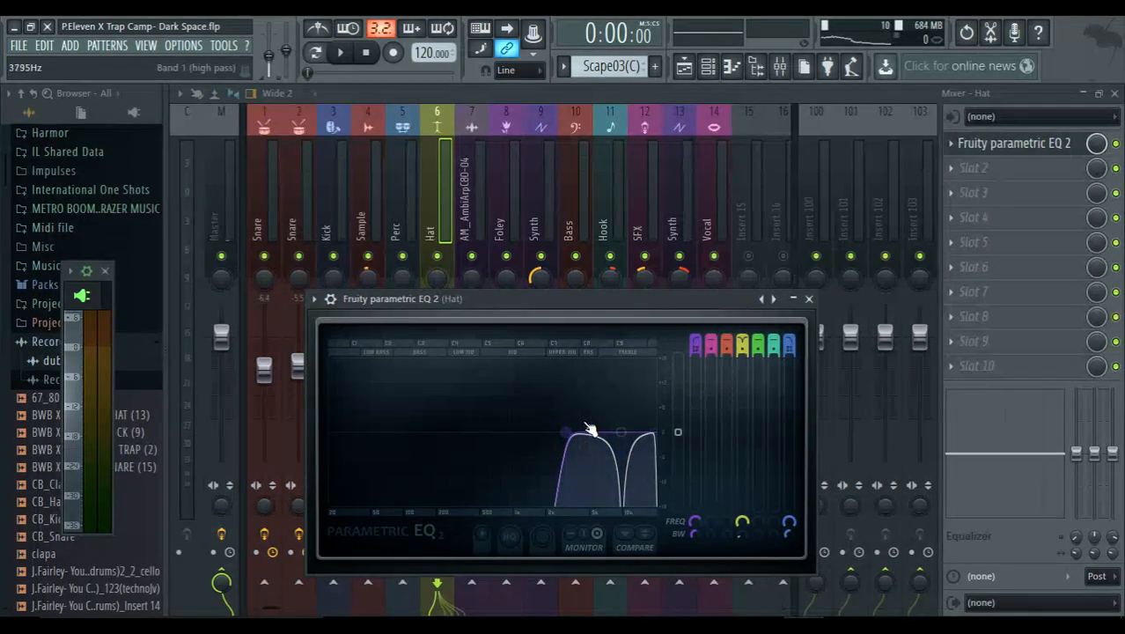
pyautogui.click(952, 148)
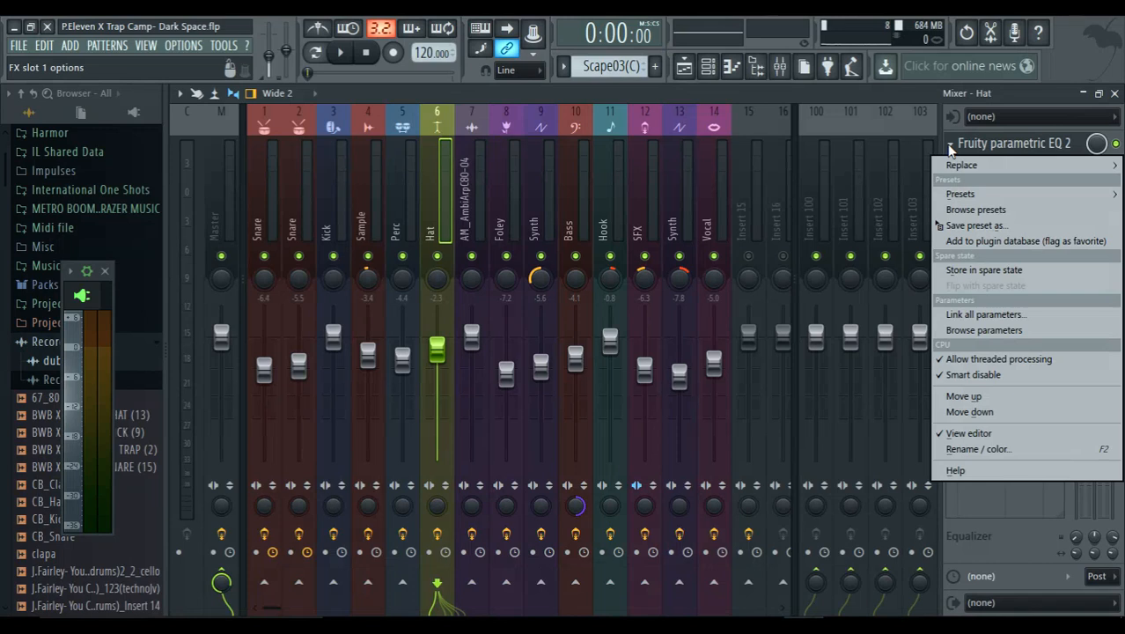
pyautogui.moveTo(966, 167)
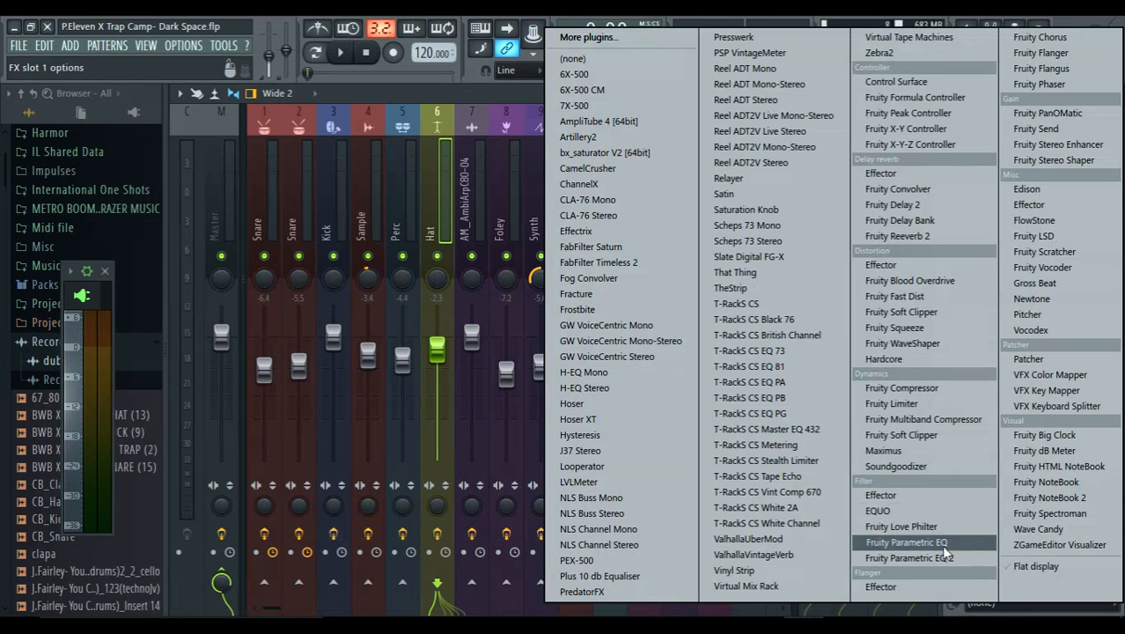
pyautogui.click(906, 542)
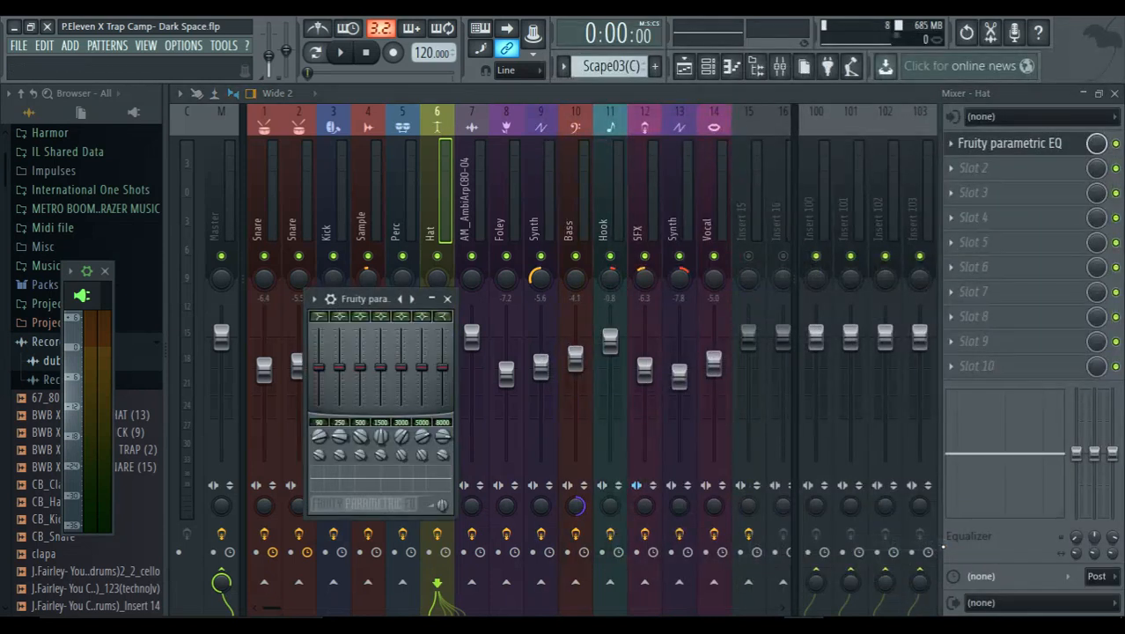
# Load the HighHat Sizzle preset in the Hat track's Fruity Parametric EQ and move its window clear of the Hat fader
pyautogui.click(314, 300)
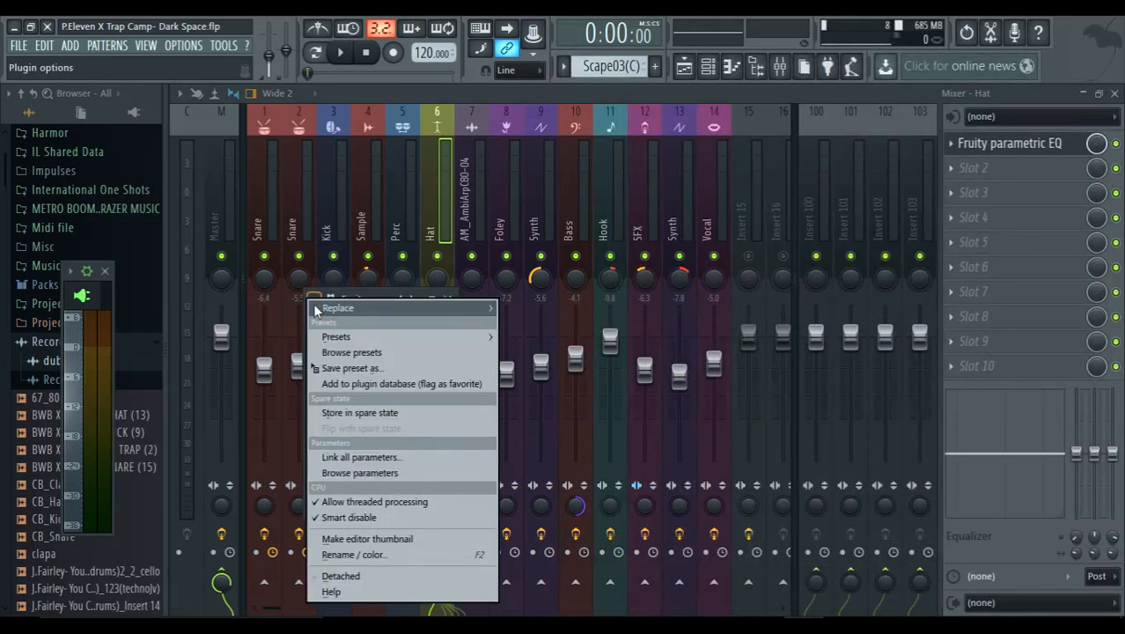
pyautogui.moveTo(330, 337)
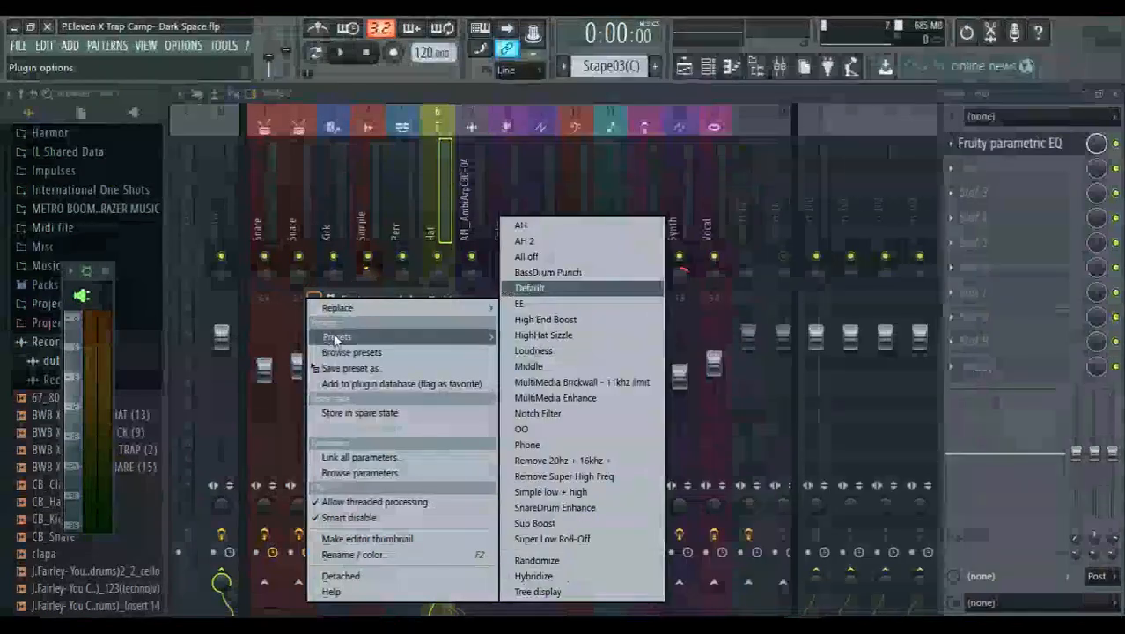
pyautogui.click(558, 336)
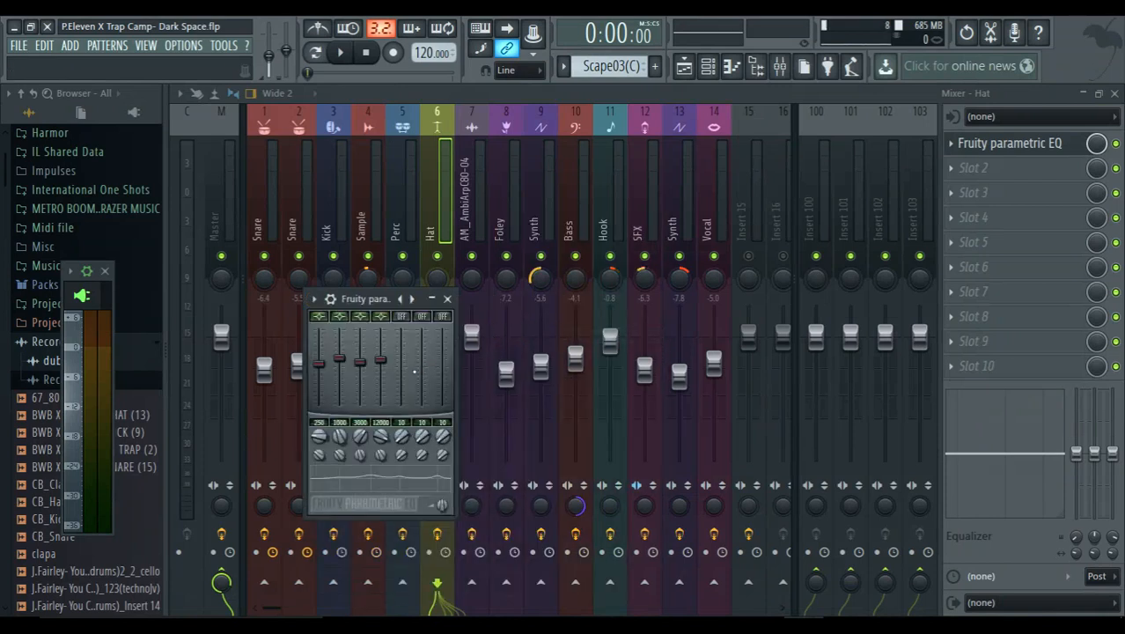
pyautogui.moveTo(365, 298); pyautogui.dragTo(657, 323)
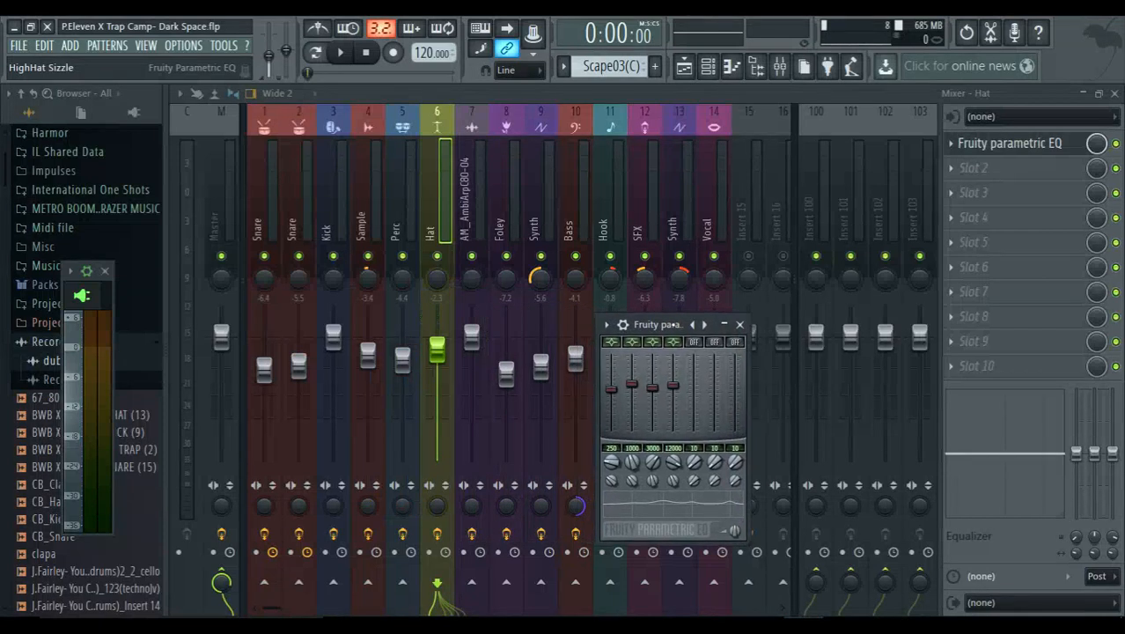
# Audition the beat with the Hat track's new equalizer preset and save the project
pyautogui.press('space')
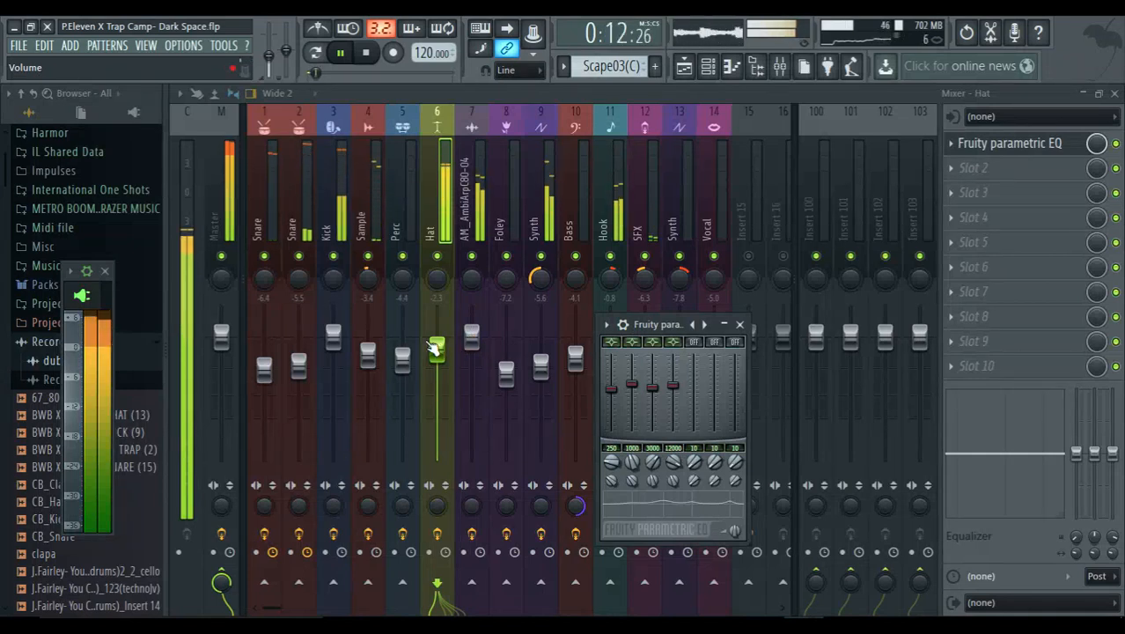
pyautogui.press('space')
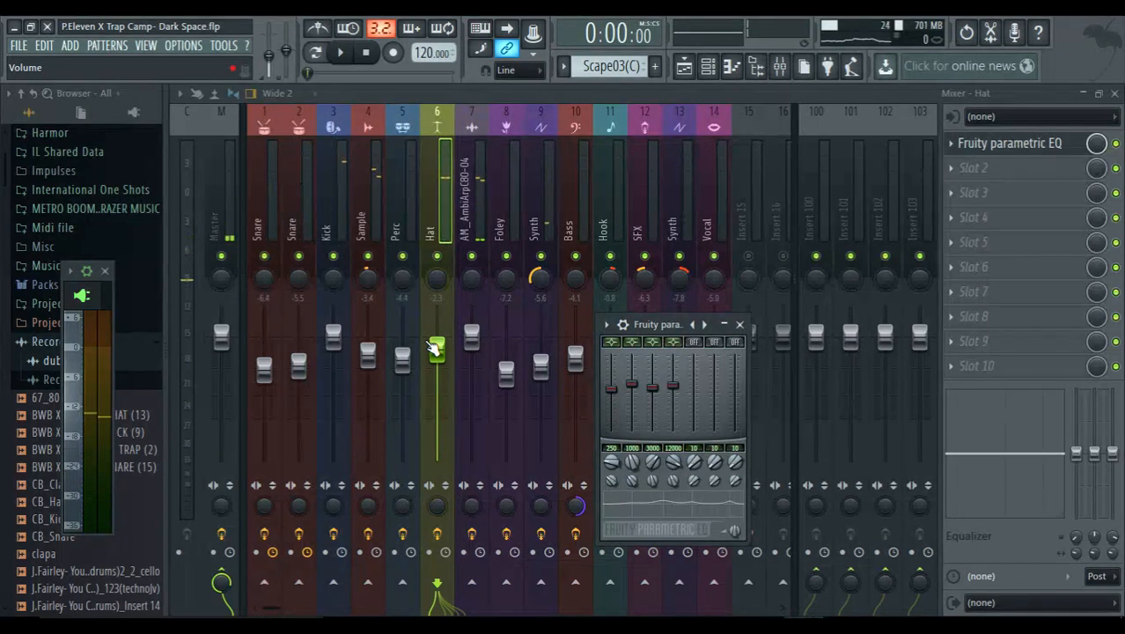
pyautogui.hotkey('ctrl', 's')
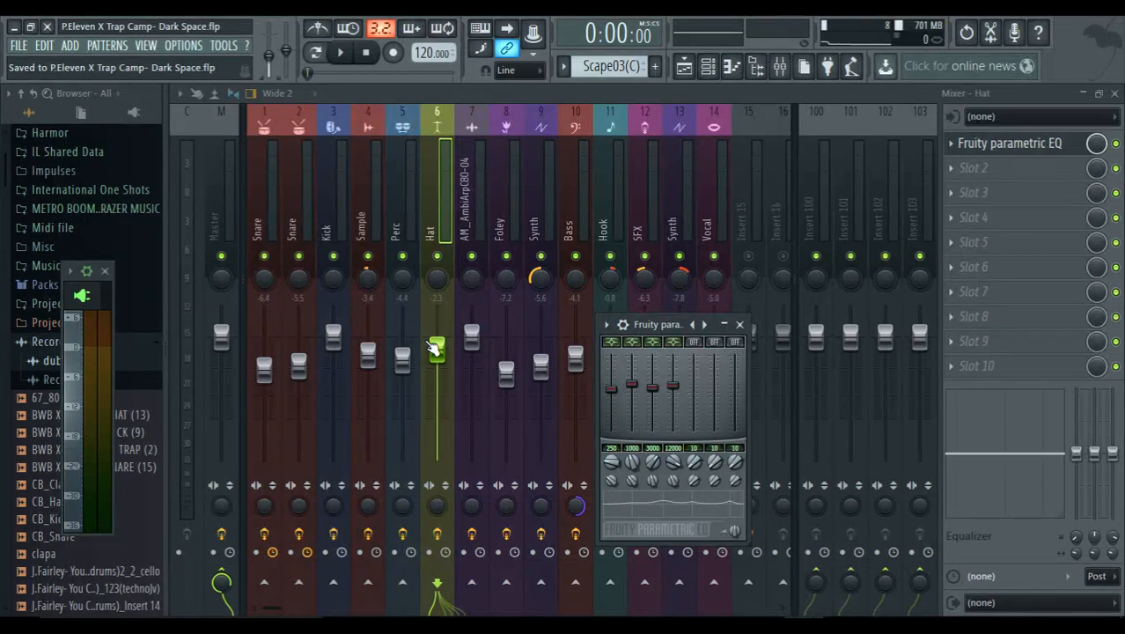
pyautogui.press('space')
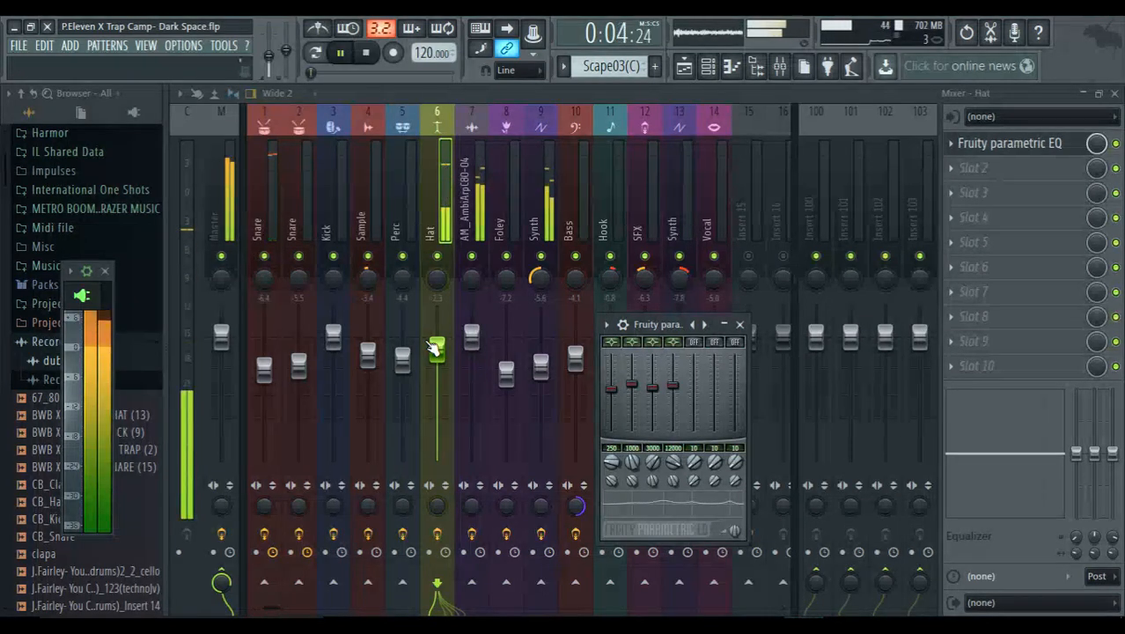
pyautogui.press('space')
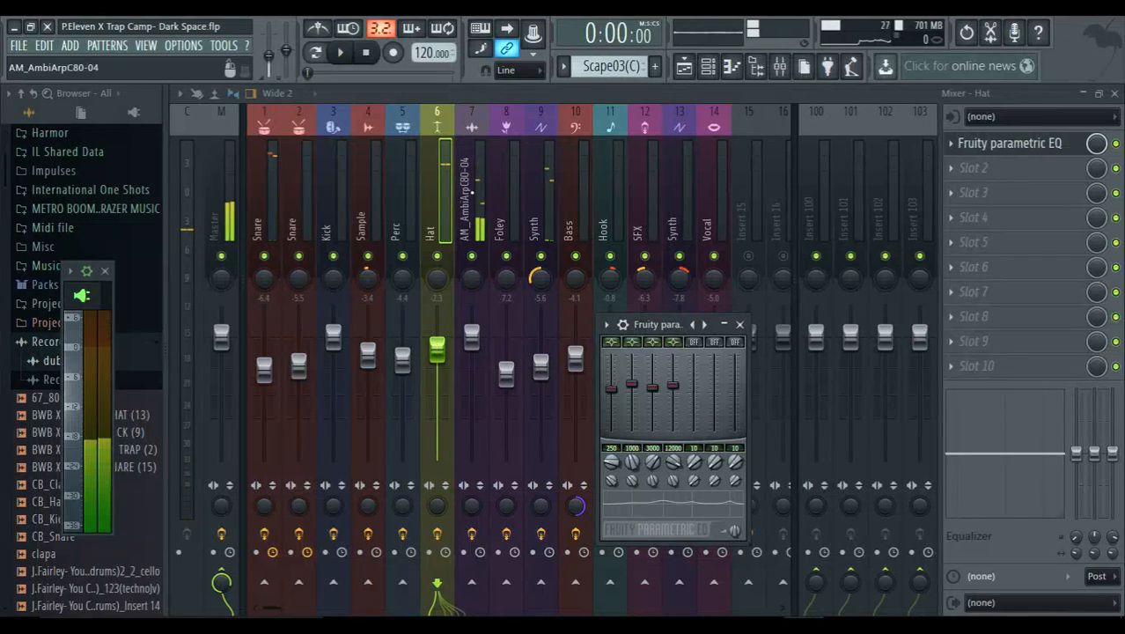
# Replace the Hardcore effect in slot 3 of the AM_AmbiArpC80-04 track with Fruity Blood Overdrive
pyautogui.click(472, 176)
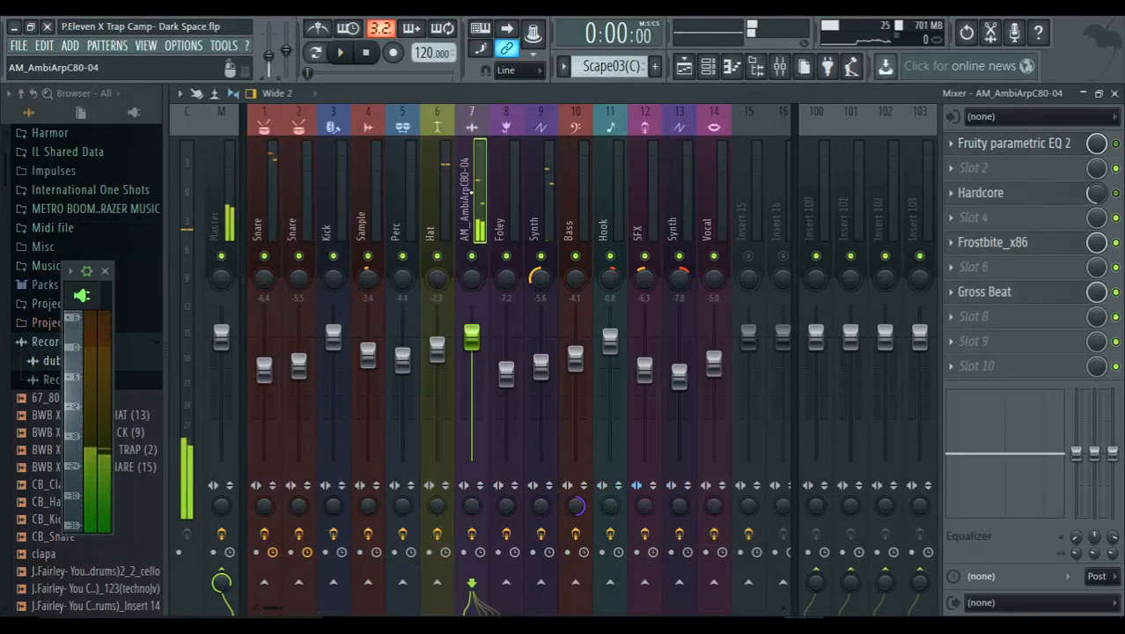
pyautogui.click(1115, 192)
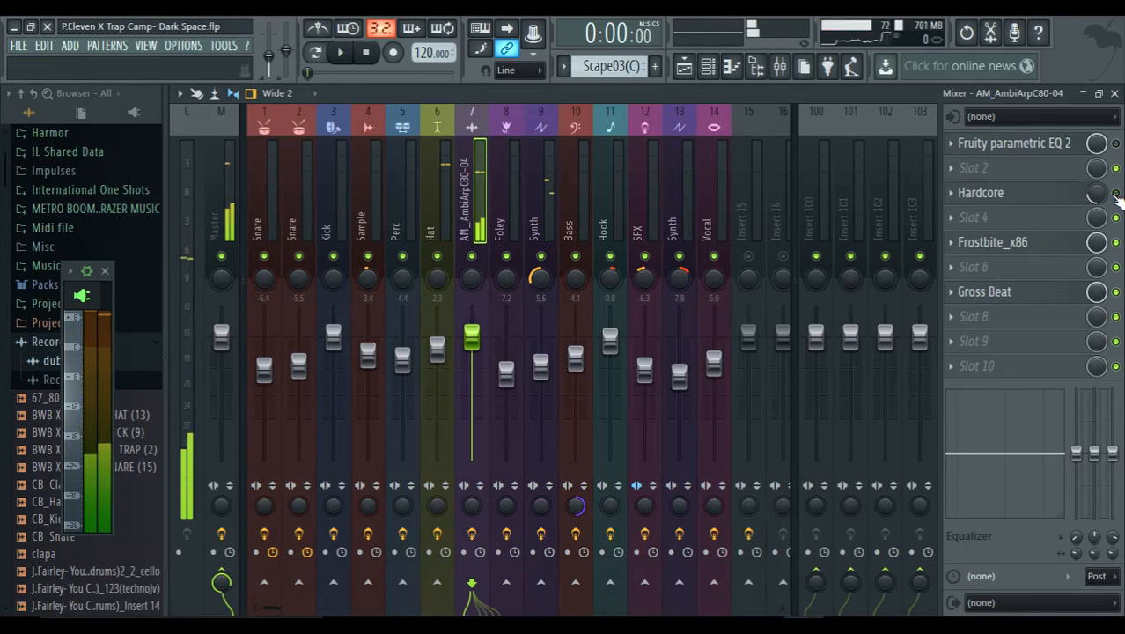
pyautogui.click(949, 195)
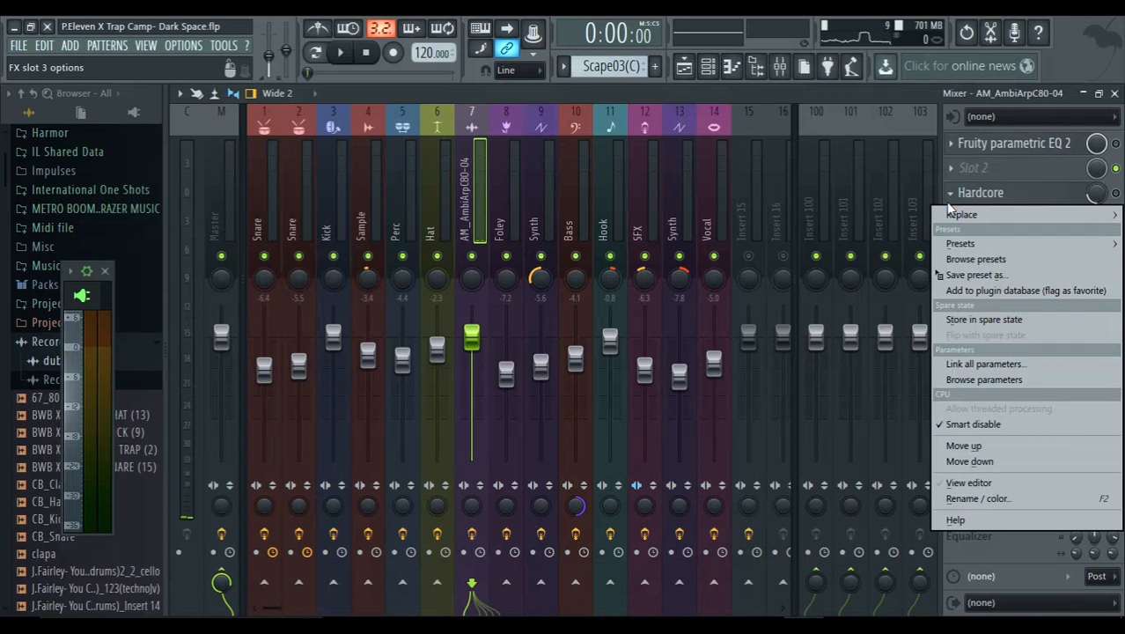
pyautogui.moveTo(957, 215)
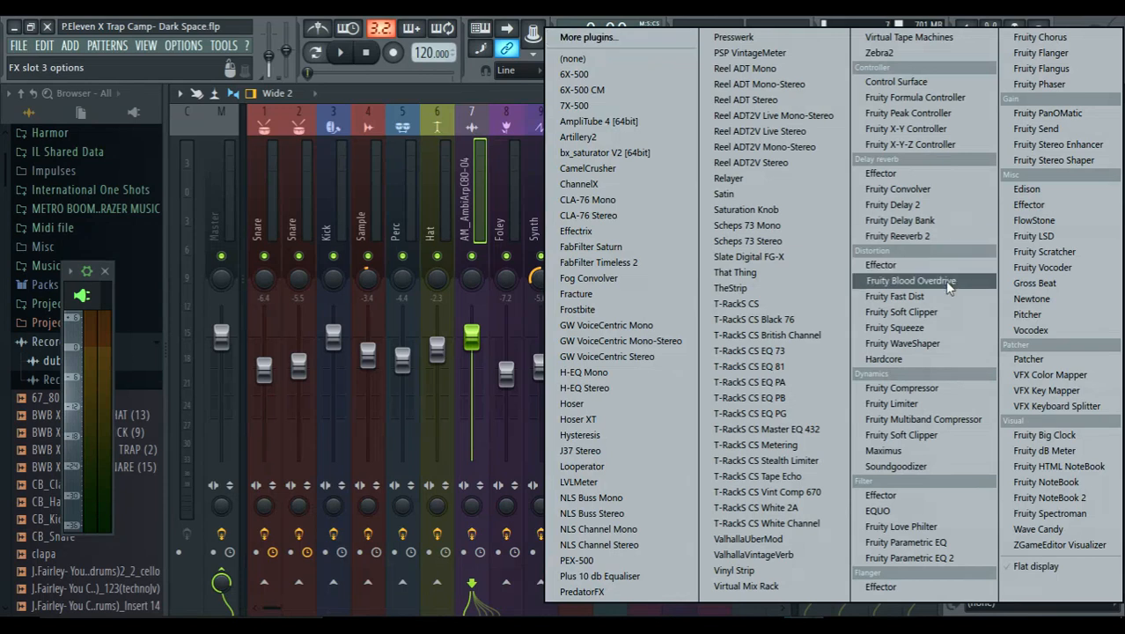
pyautogui.click(911, 279)
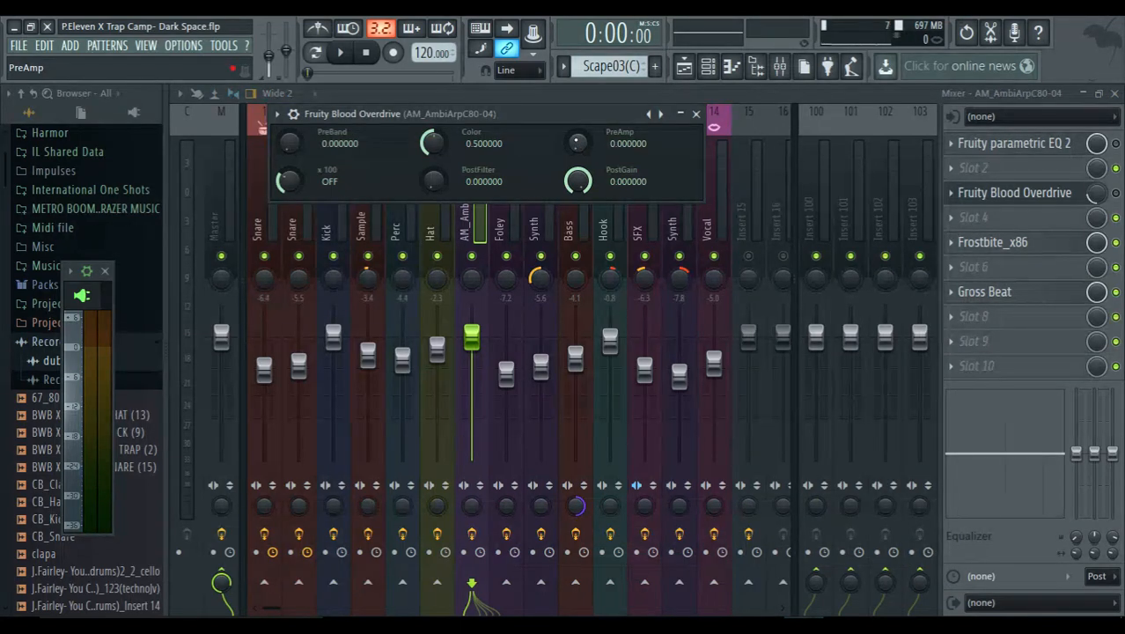
# Play the beat and step through the presets of Fruity Blood Overdrive on the AM_AmbiArpC80-04 track
pyautogui.press('space')
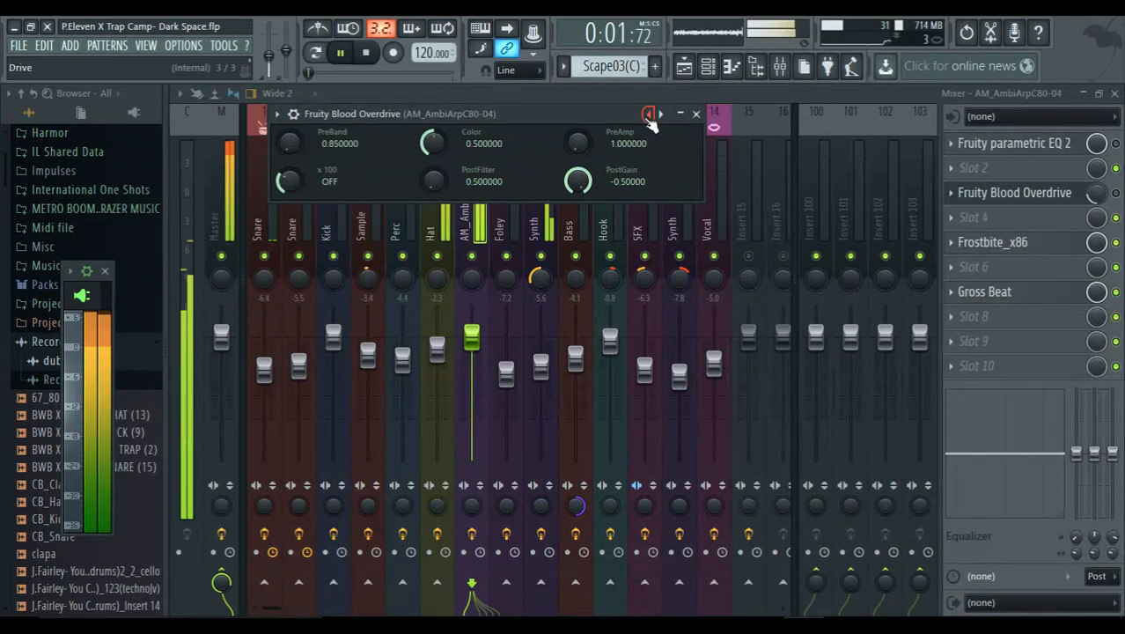
pyautogui.click(648, 116)
pyautogui.click(648, 115)
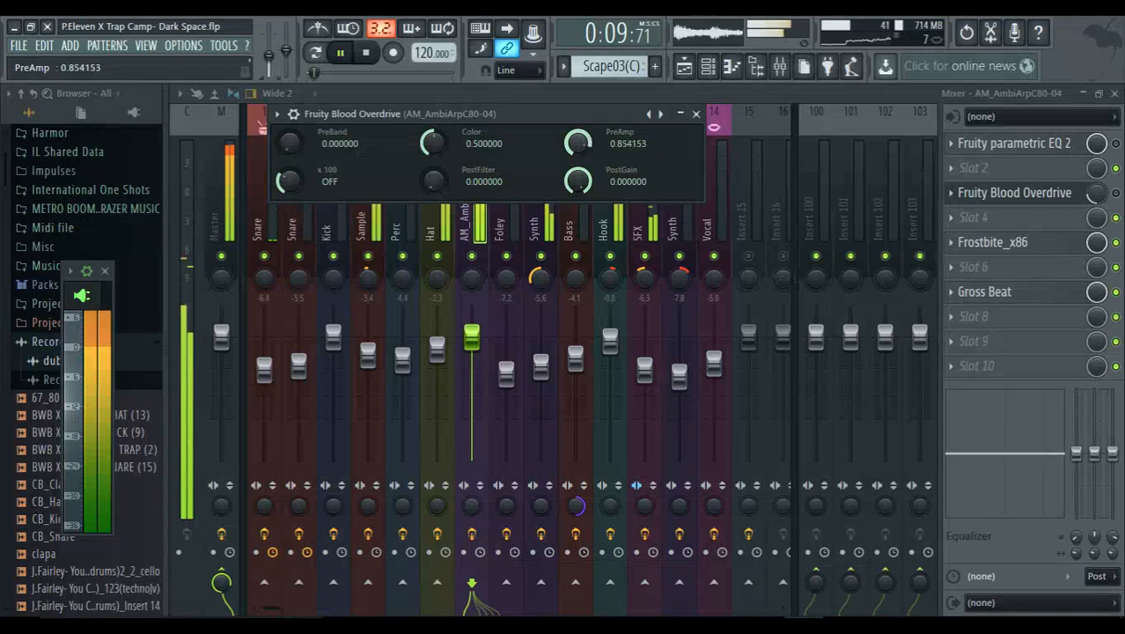
# Set Fruity Blood Overdrive's PreAmp to 1.0, PostFilter to about 0.44 and PreBand to about 0.70, and close its window
pyautogui.moveTo(577, 142); pyautogui.dragTo(577, 123)
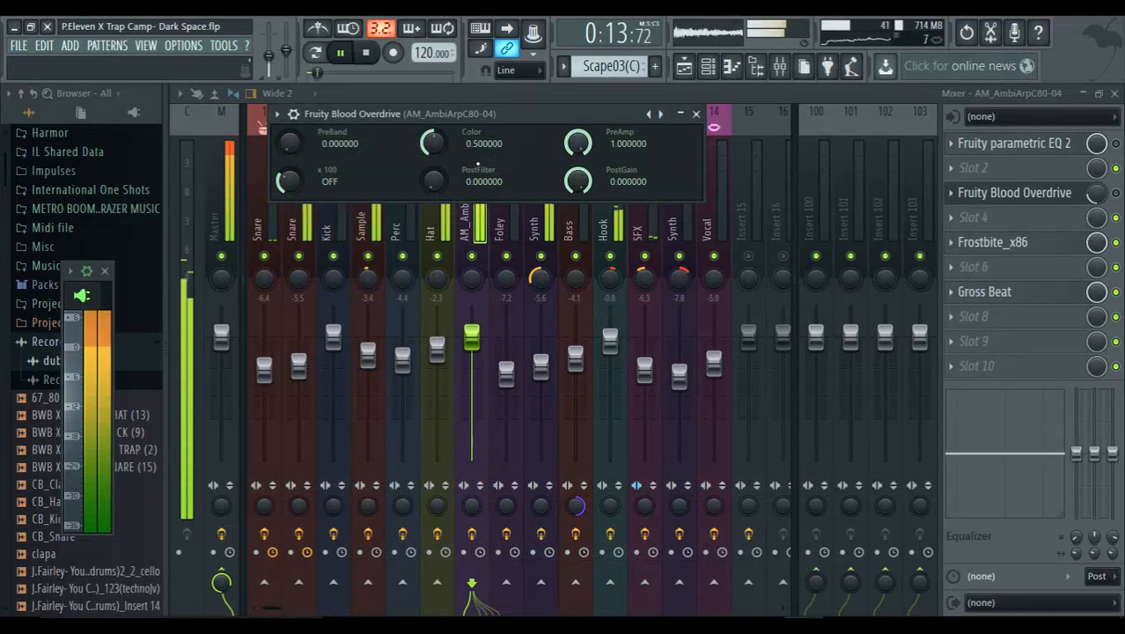
pyautogui.moveTo(432, 181); pyautogui.dragTo(433, 190)
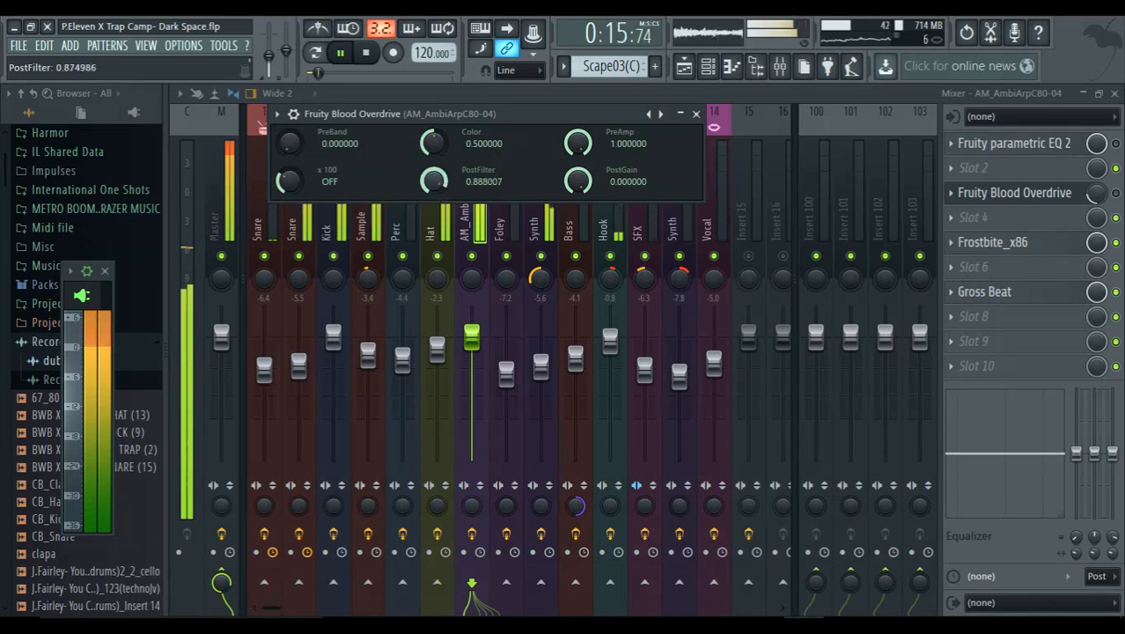
pyautogui.moveTo(288, 142); pyautogui.dragTo(289, 99)
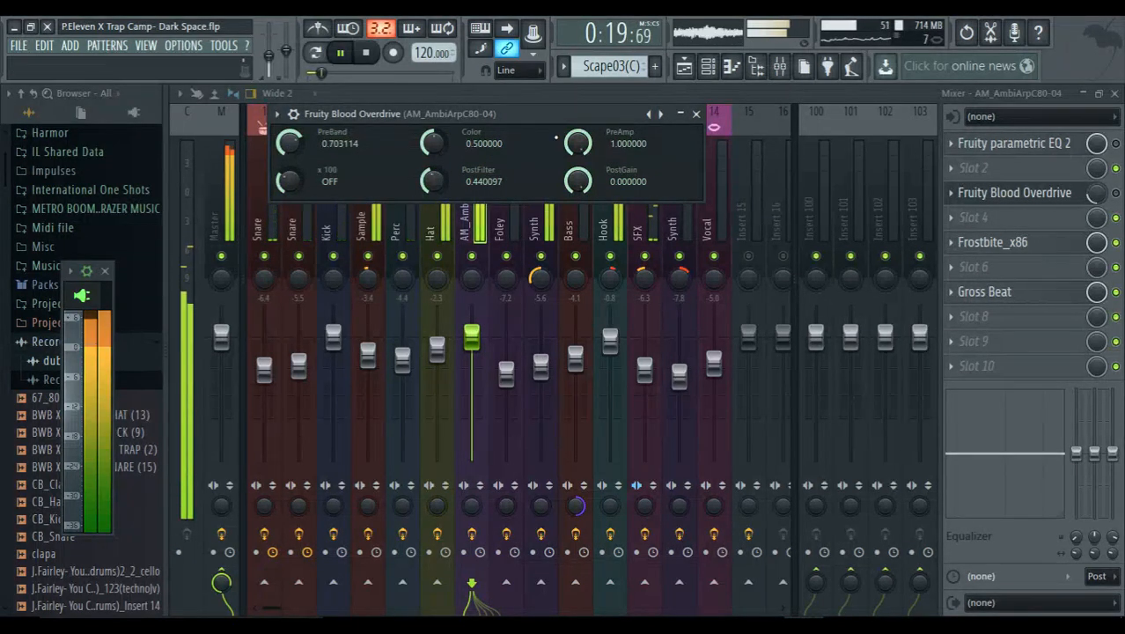
pyautogui.click(695, 114)
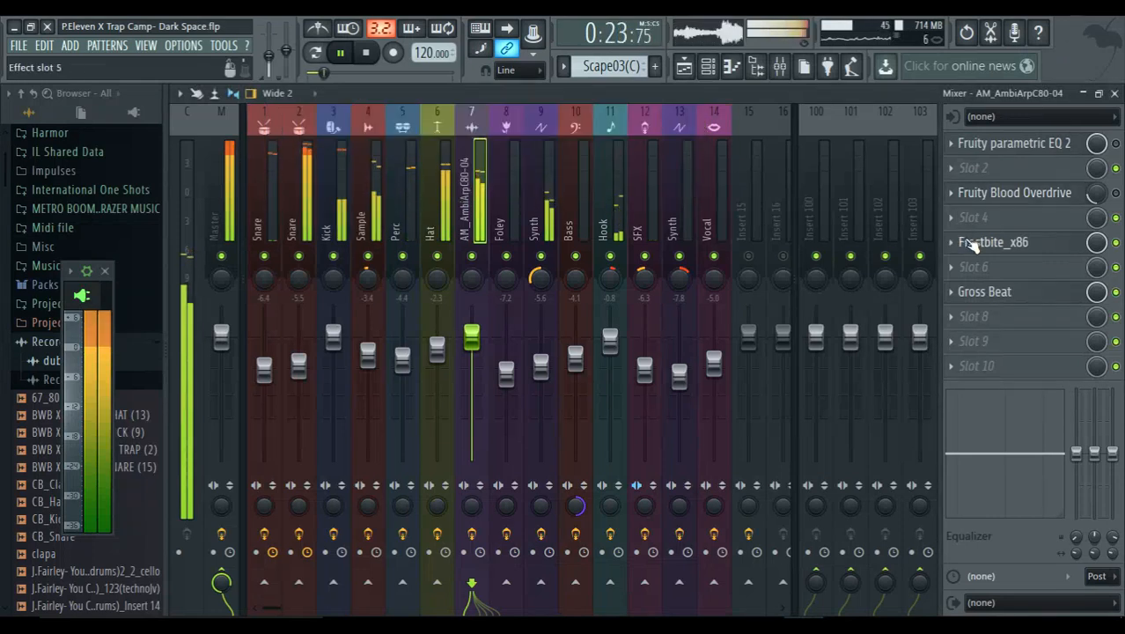
# Enable Fruity Blood Overdrive in slot 3 and switch it to the preset with PreBand 0.85, PostFilter 0.5 and PostGain -0.5 during playback
pyautogui.click(1066, 193)
pyautogui.press('space')
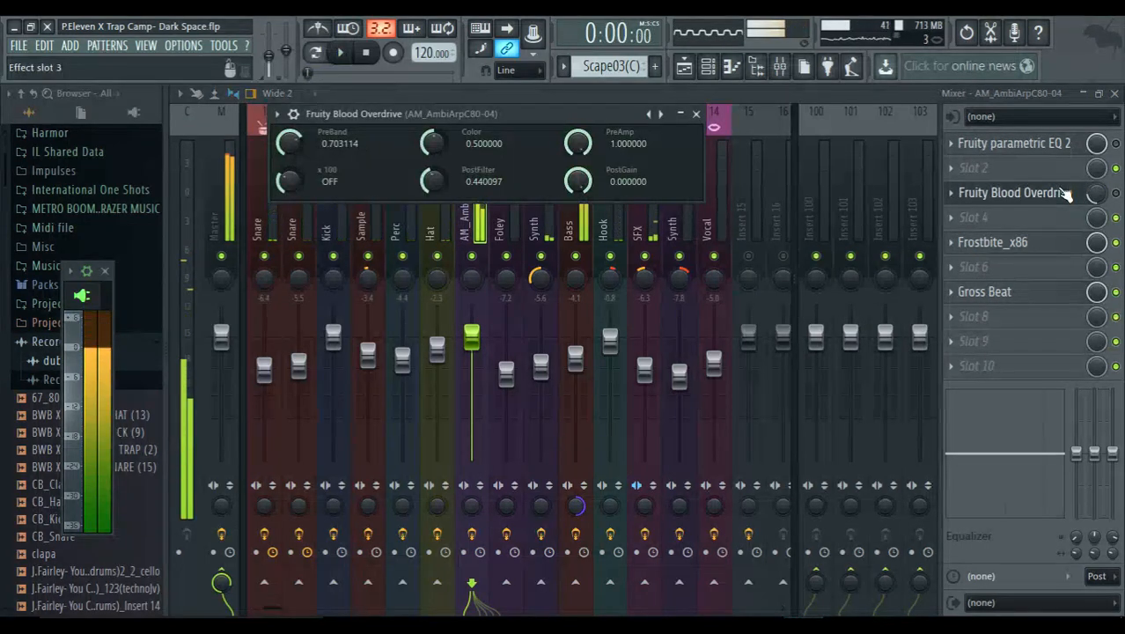
pyautogui.press('Escape')
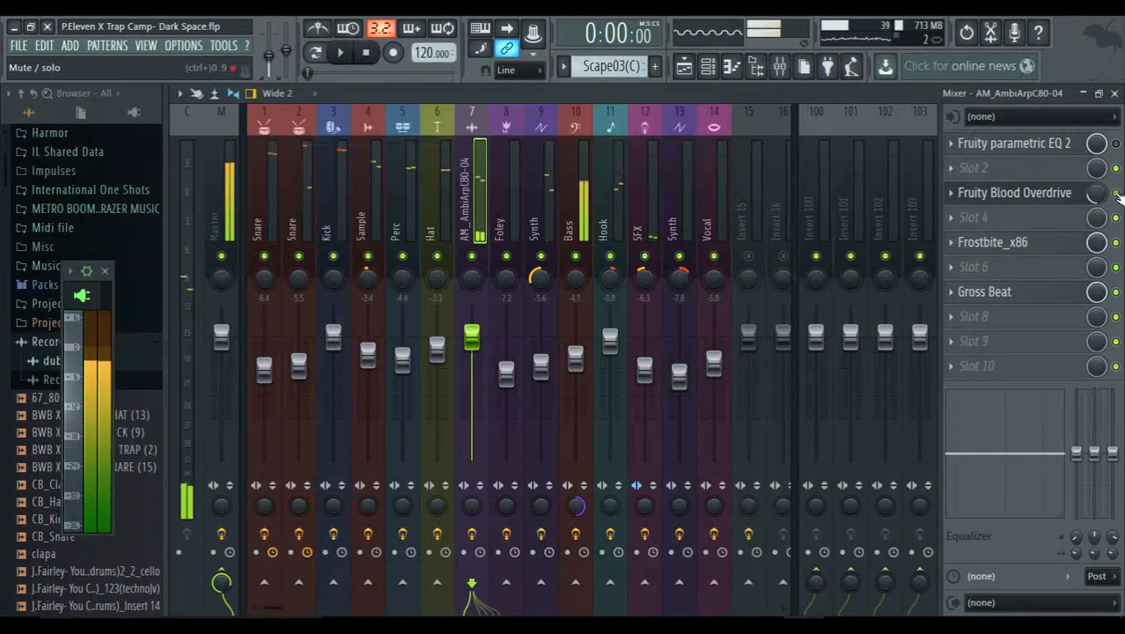
pyautogui.click(996, 200)
pyautogui.click(664, 118)
pyautogui.press('space')
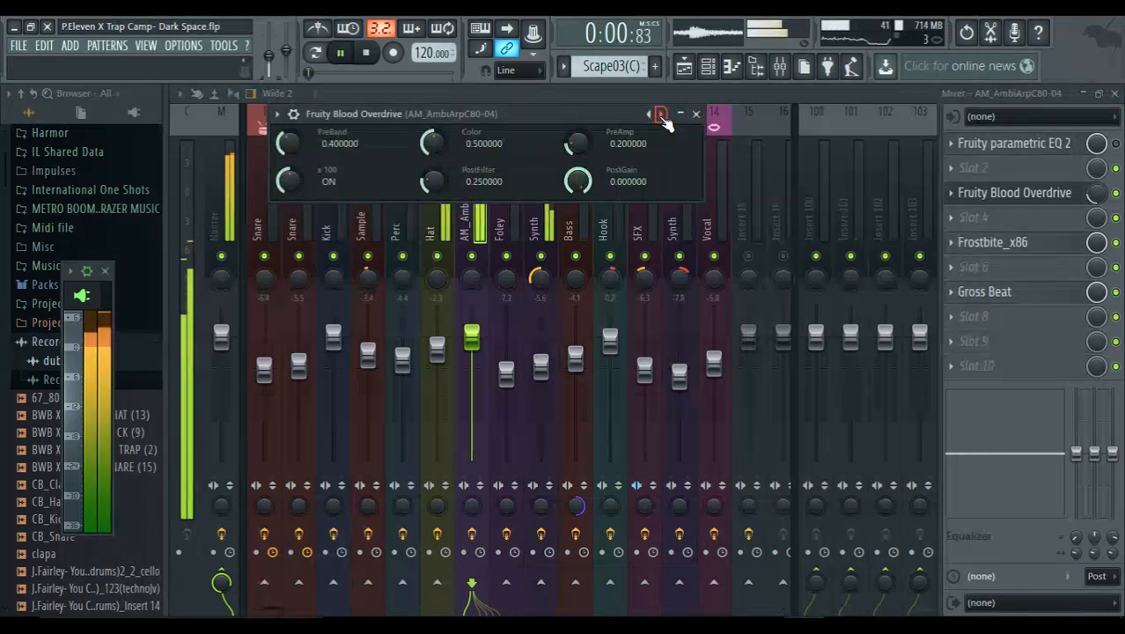
pyautogui.click(663, 118)
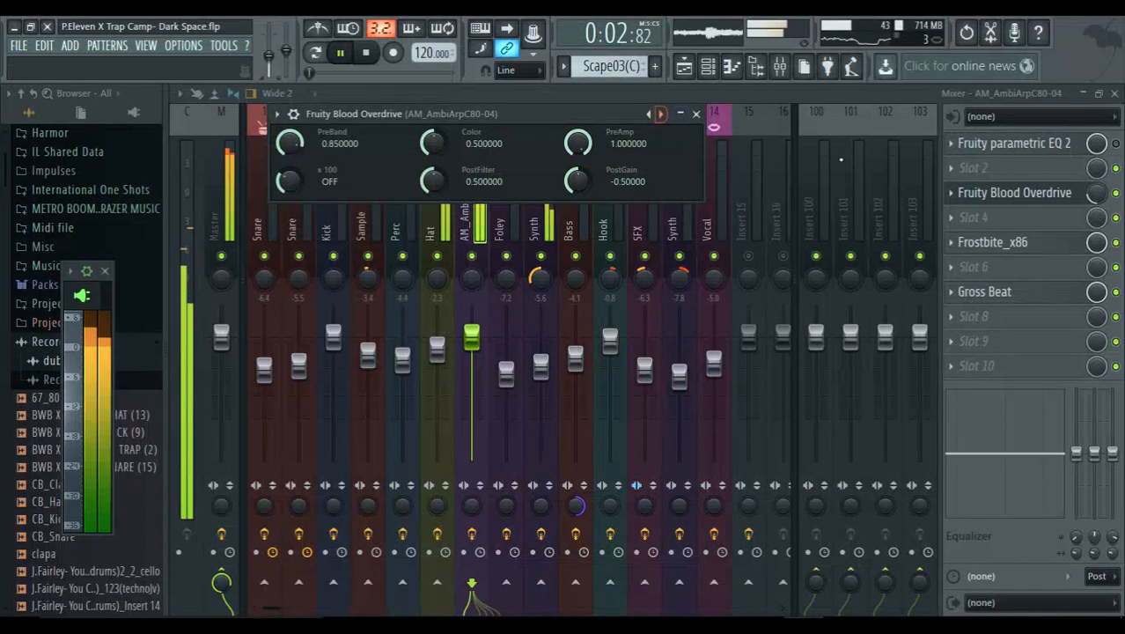
# Fine-tune Fruity Blood Overdrive's mix level to around 32% on the AM_AmbiArpC80-04 track while the beat plays, and stop playback
pyautogui.moveTo(1094, 192); pyautogui.dragTo(1094, 211)
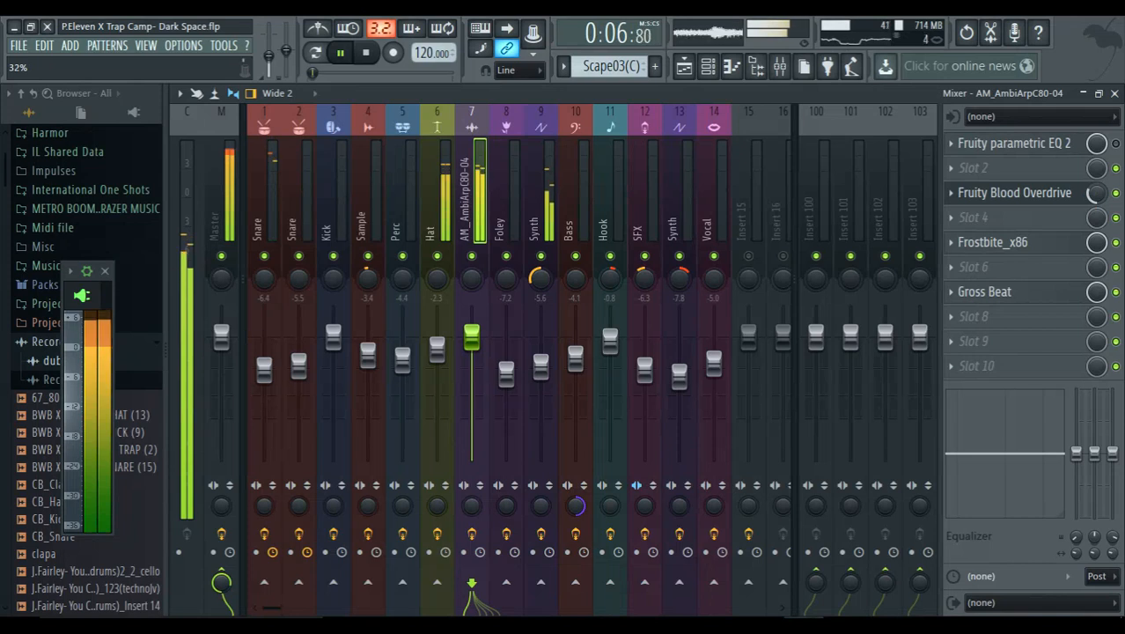
pyautogui.moveTo(1094, 191); pyautogui.dragTo(1095, 199)
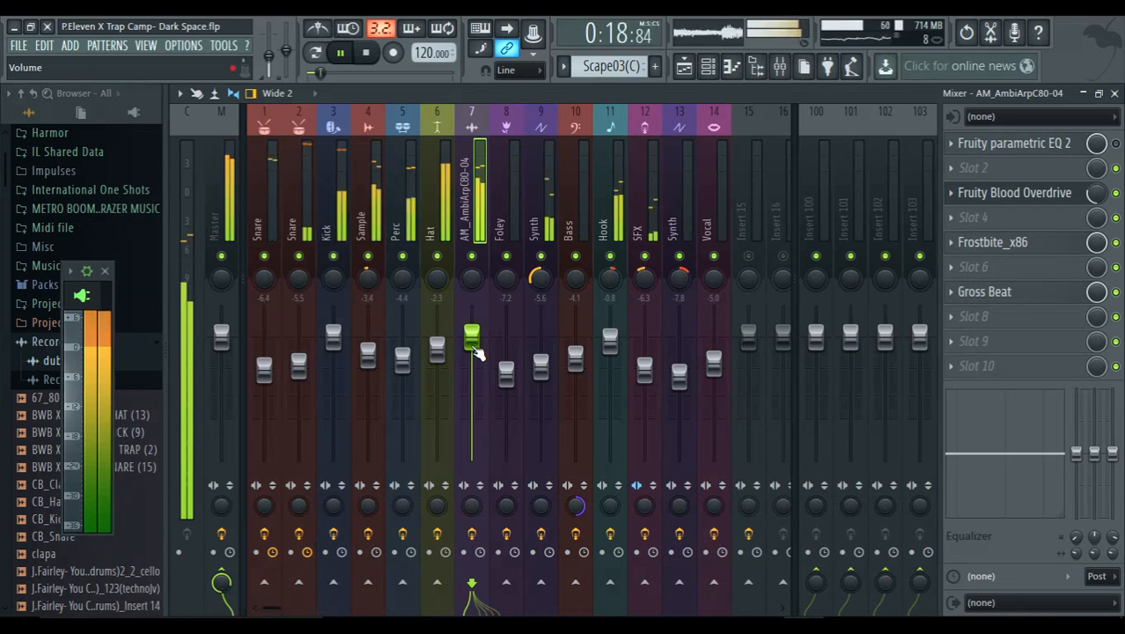
pyautogui.press('space')
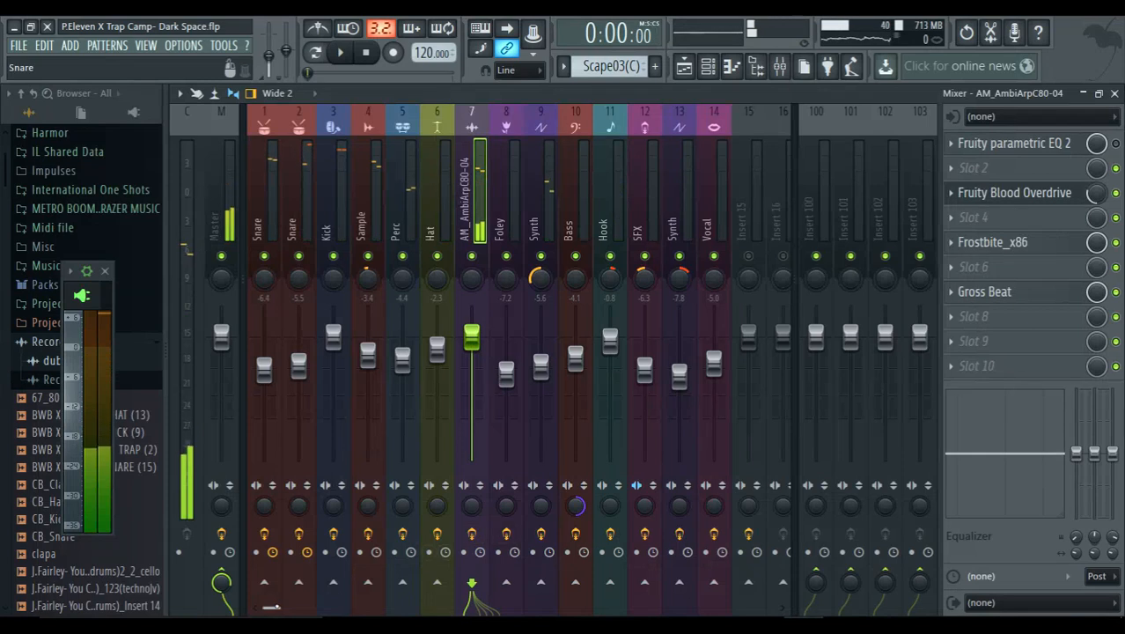
# Close the mixer and audition the arrangement in the playlist from the start and from about bar 22
pyautogui.moveTo(272, 607); pyautogui.dragTo(286, 626)
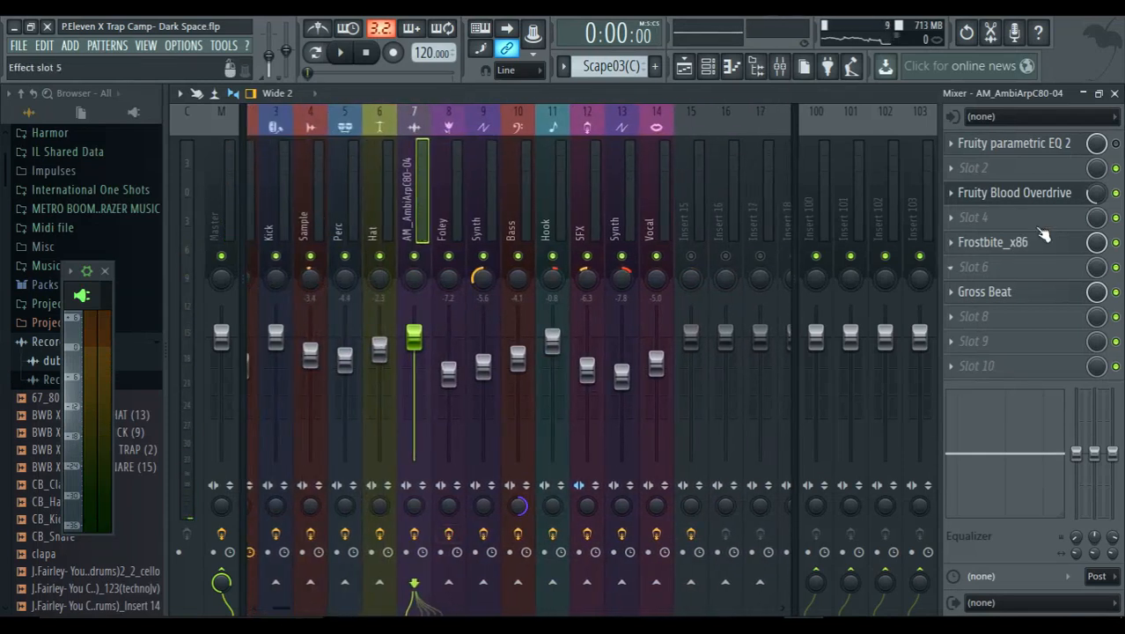
pyautogui.click(1114, 92)
pyautogui.click(876, 102)
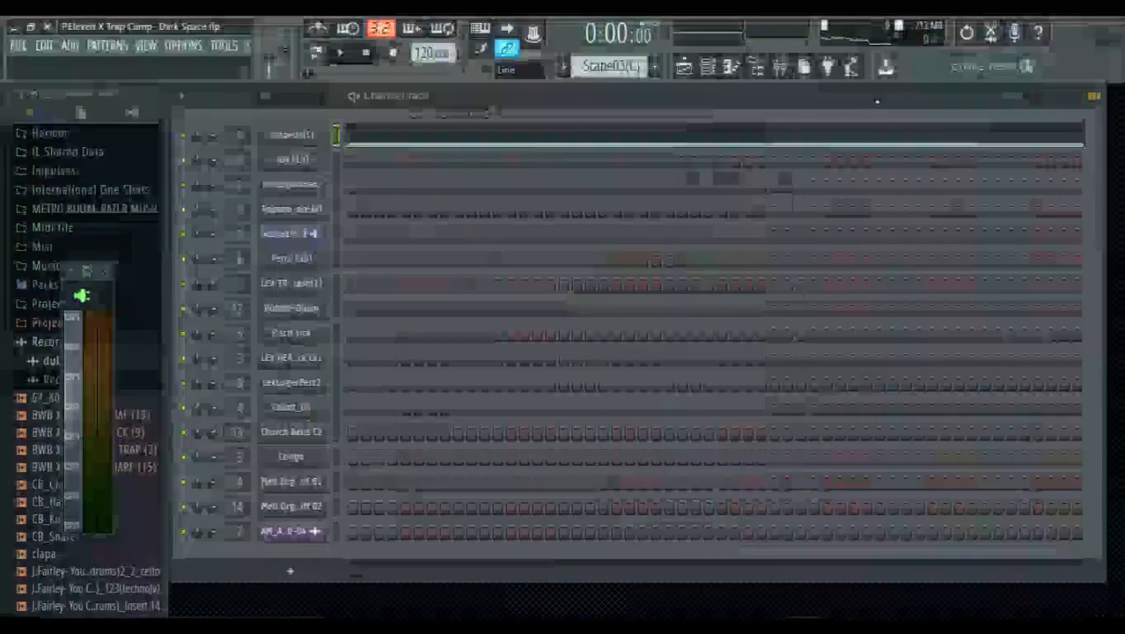
pyautogui.press('space')
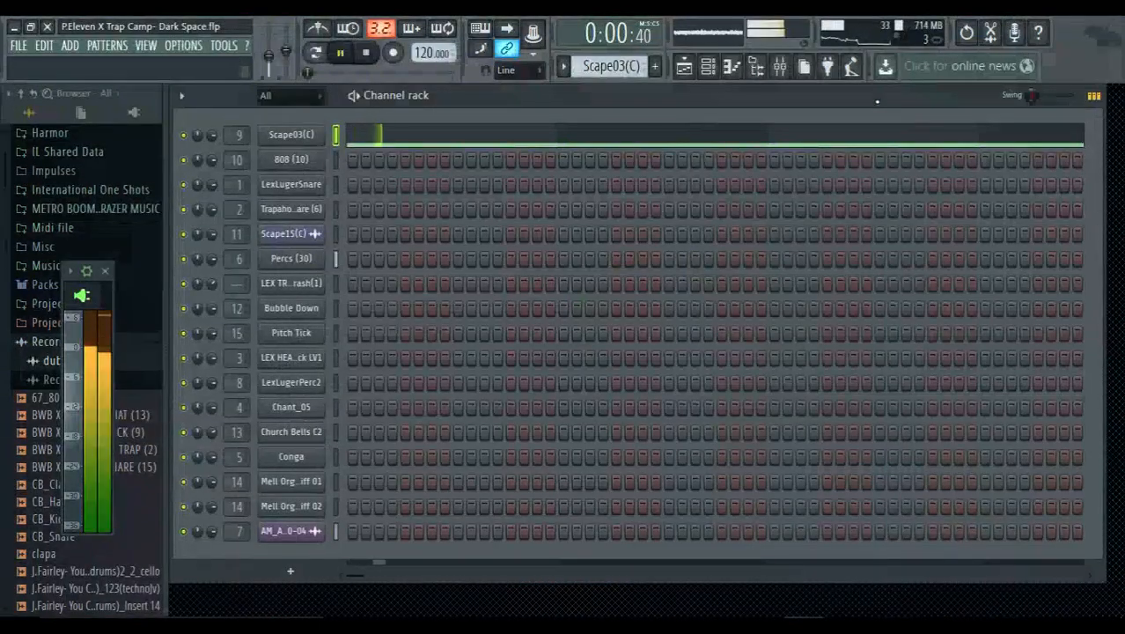
pyautogui.click(781, 69)
pyautogui.click(690, 73)
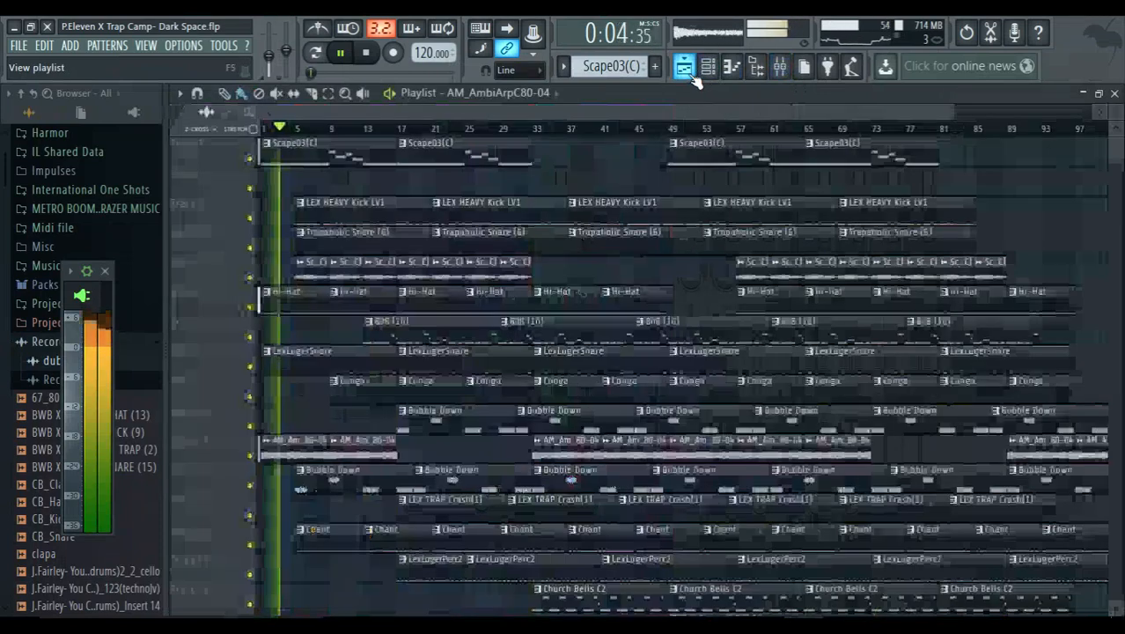
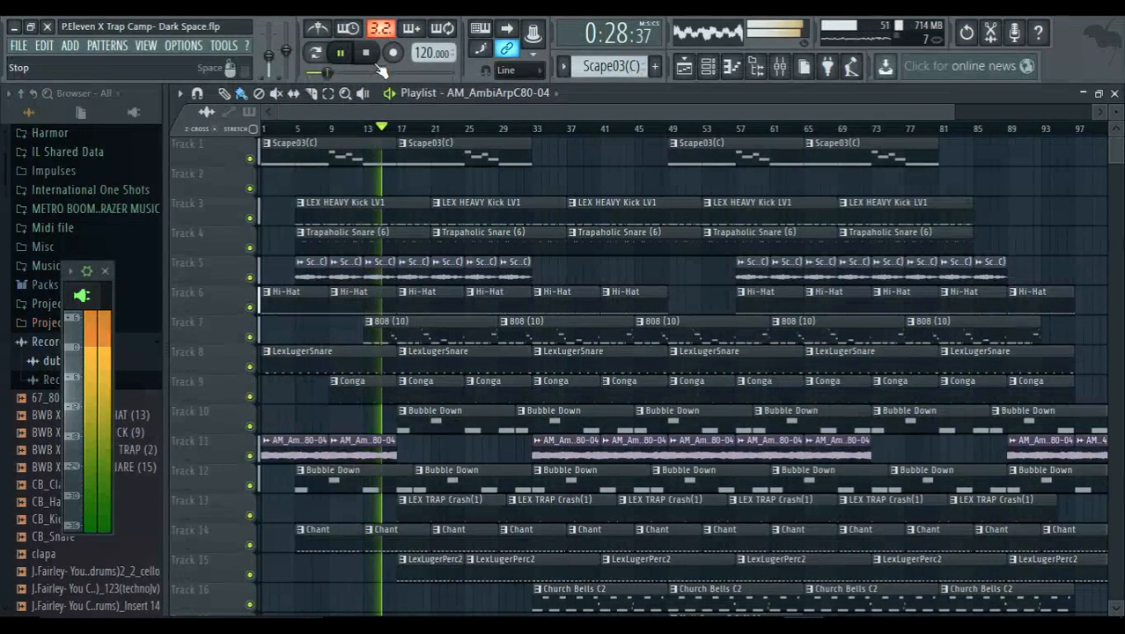
pyautogui.click(445, 130)
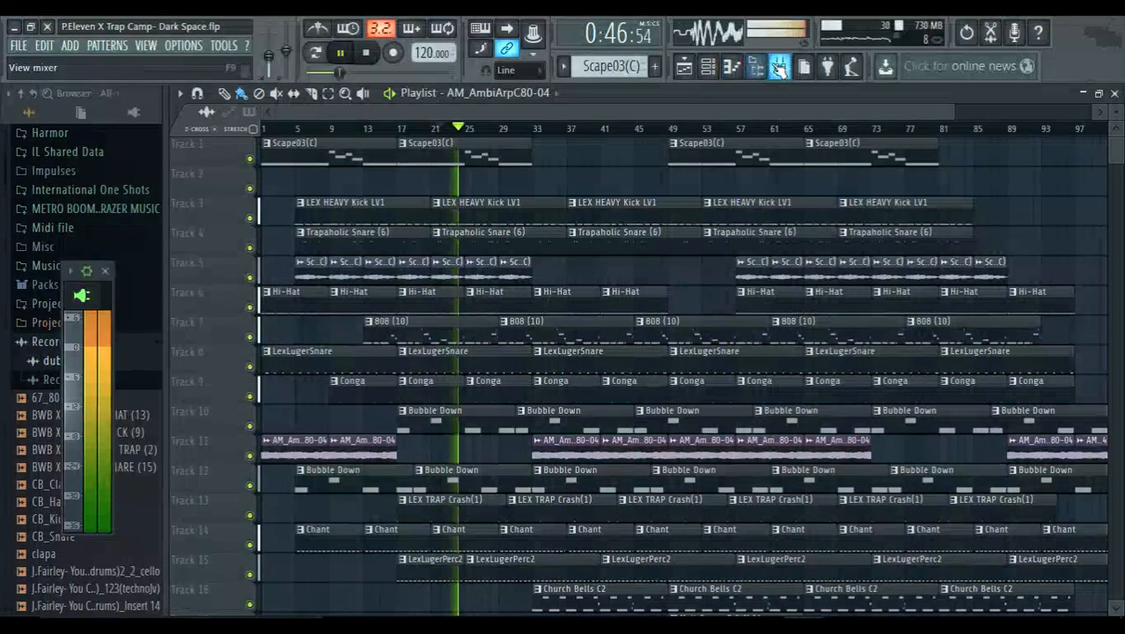
# Check the Hook track's part in the playing beat by muting and unmuting it in the mixer
pyautogui.click(779, 68)
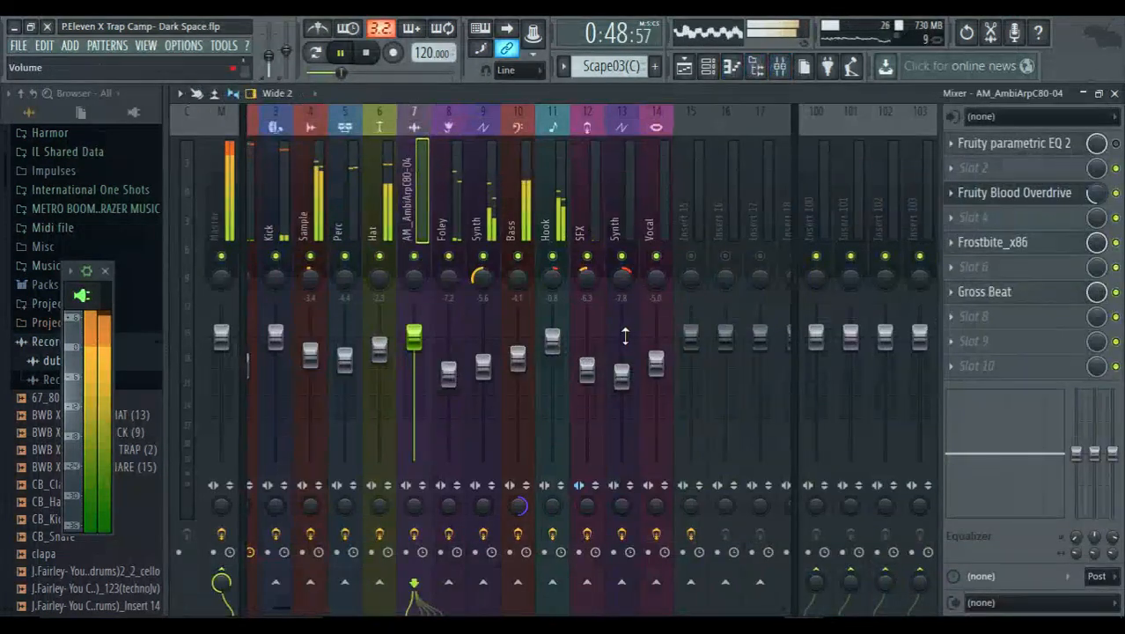
pyautogui.click(554, 258)
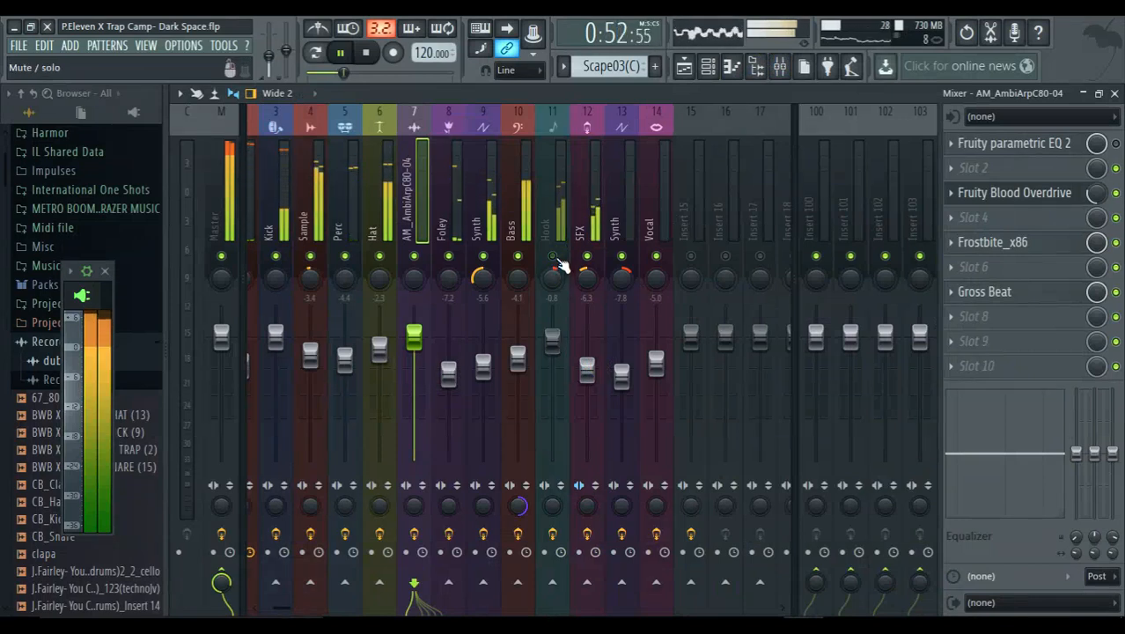
pyautogui.click(556, 259)
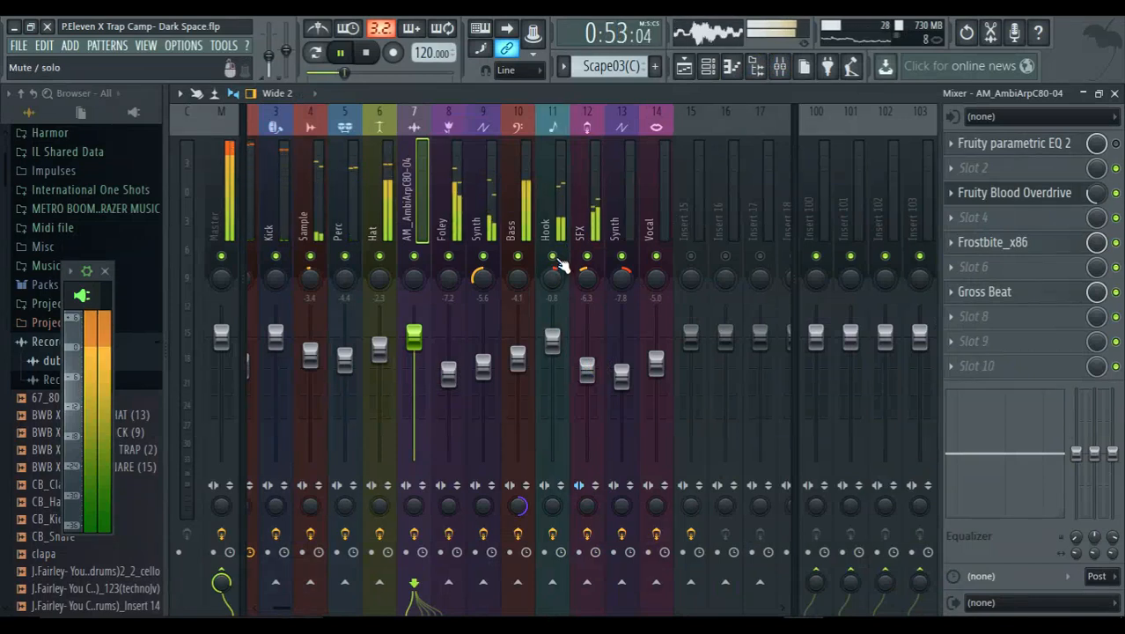
# Solo the Synth track on insert 9 and replay the arrangement from about bar 22
pyautogui.rightClick(491, 253)
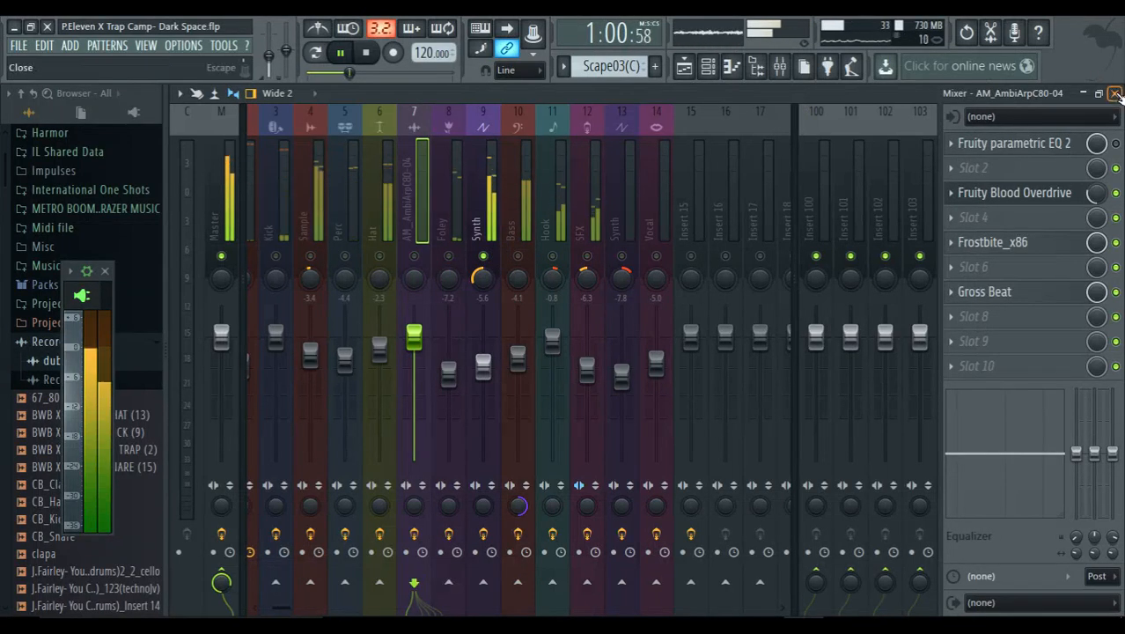
pyautogui.press('F5')
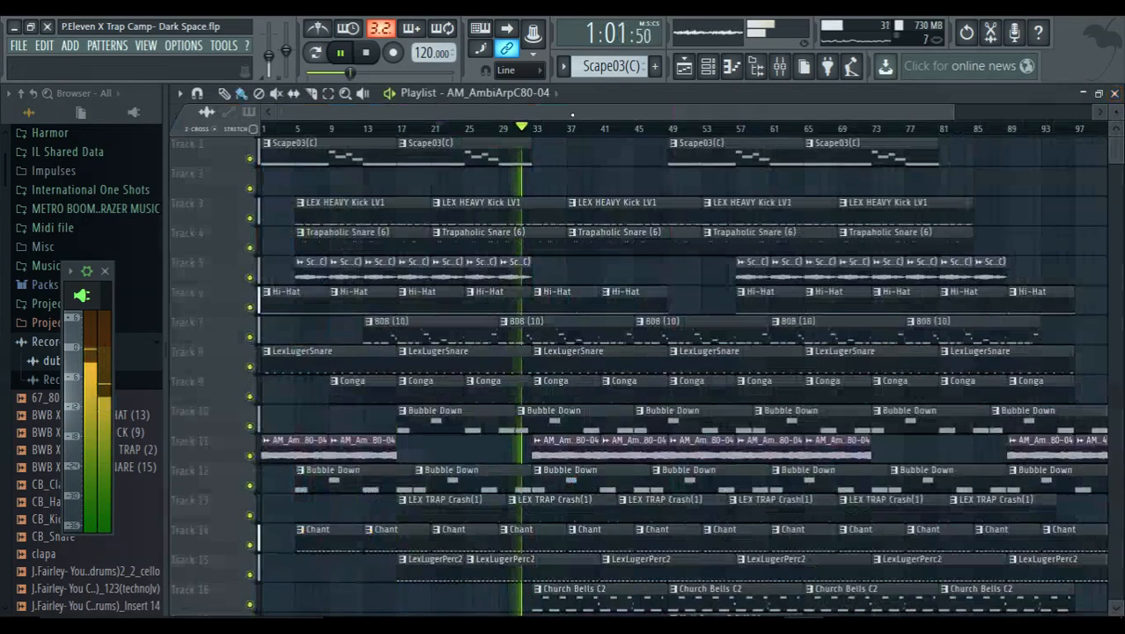
pyautogui.click(441, 132)
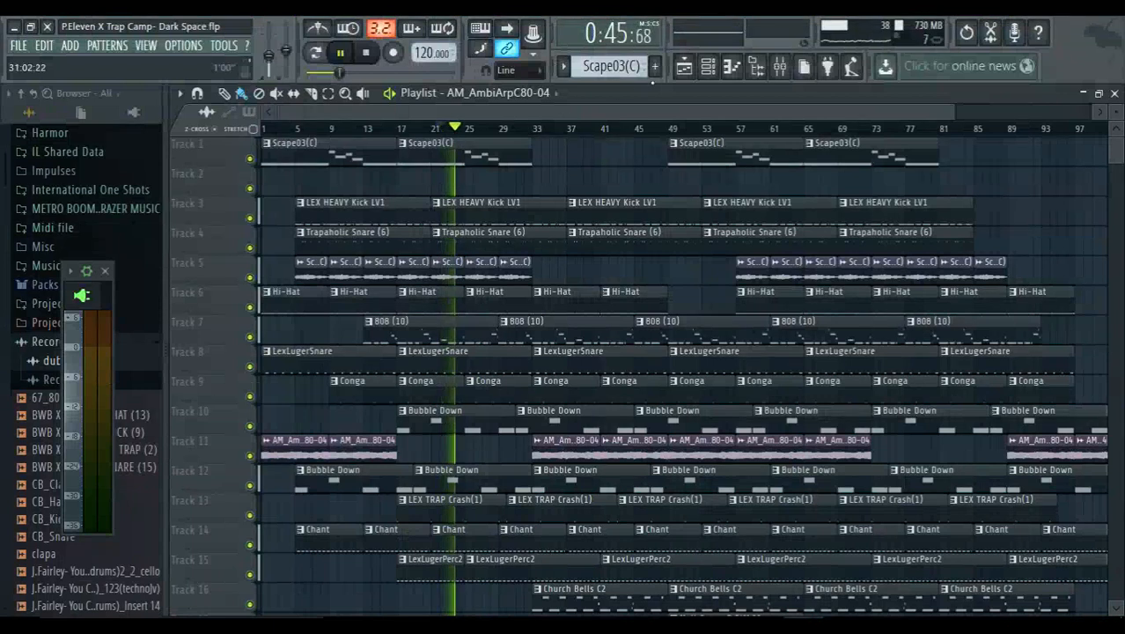
pyautogui.click(780, 68)
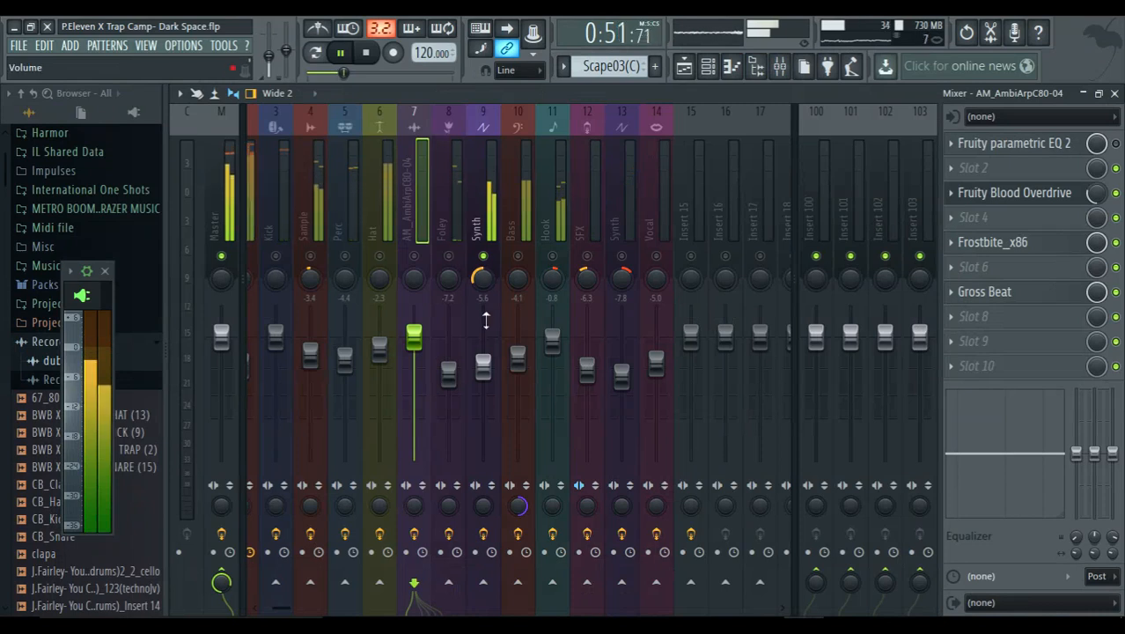
# Set the volume of the Synth track on insert 9 to -2.0 dB and save the project
pyautogui.moveTo(489, 364); pyautogui.dragTo(489, 344)
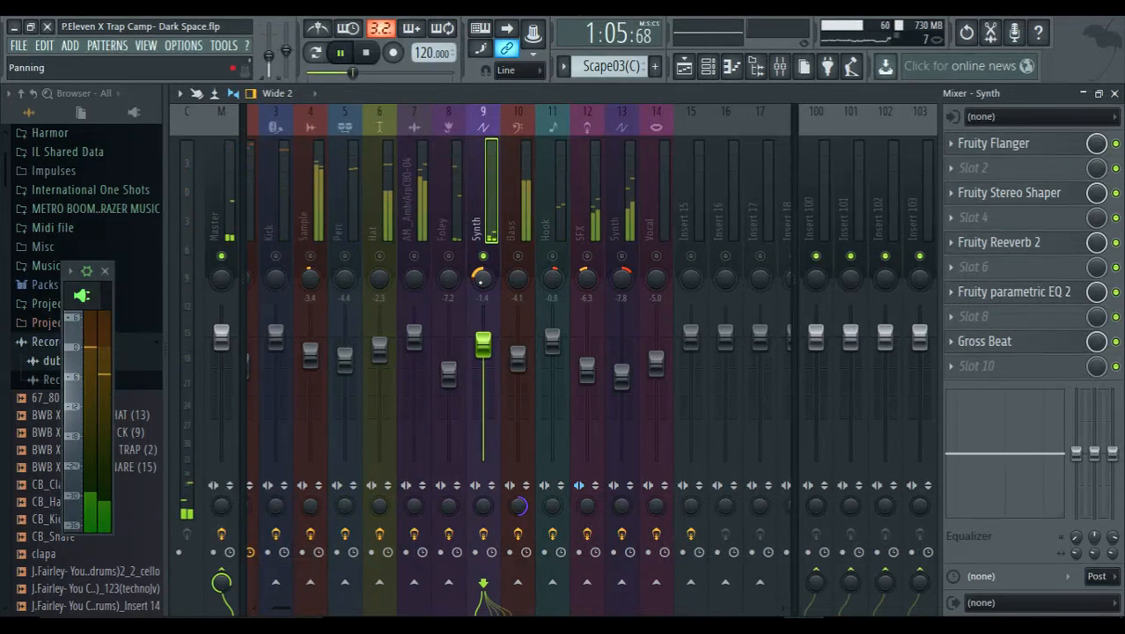
pyautogui.moveTo(482, 342); pyautogui.dragTo(485, 350)
pyautogui.press('space')
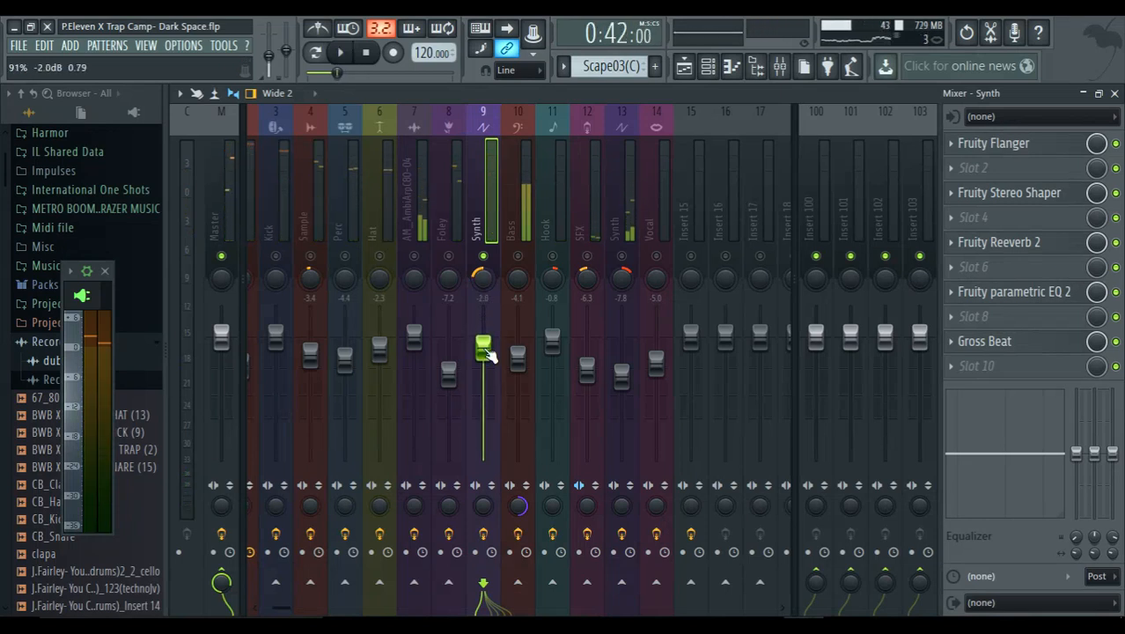
pyautogui.hotkey('ctrl', 's')
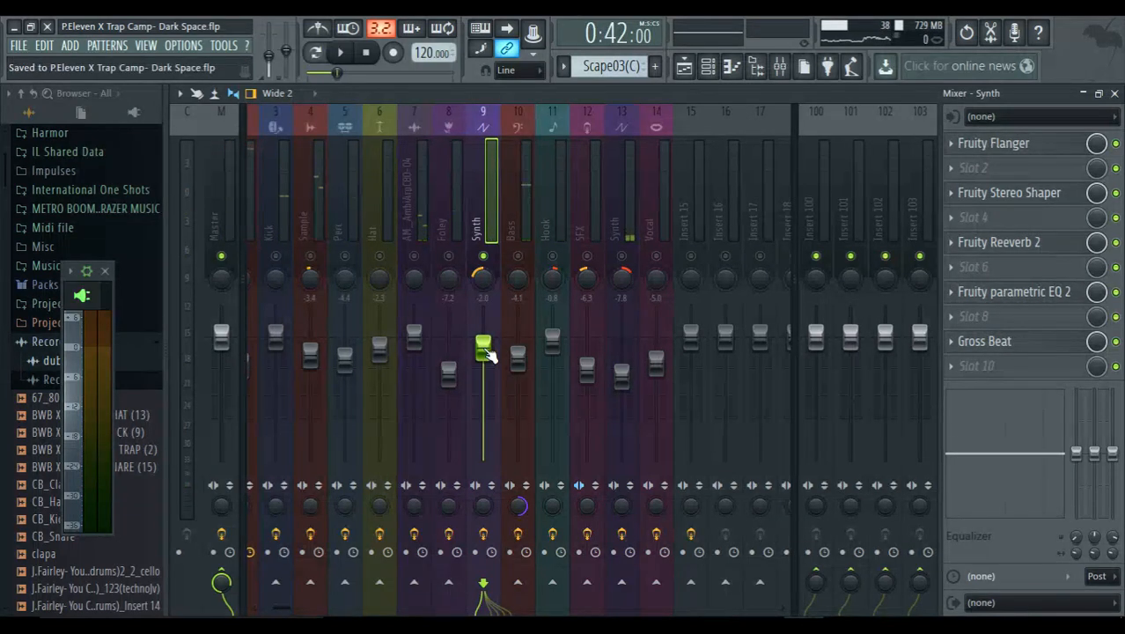
# Take the Synth track on insert 9 out of solo and briefly audition the full mix
pyautogui.rightClick(487, 259)
pyautogui.press('space')
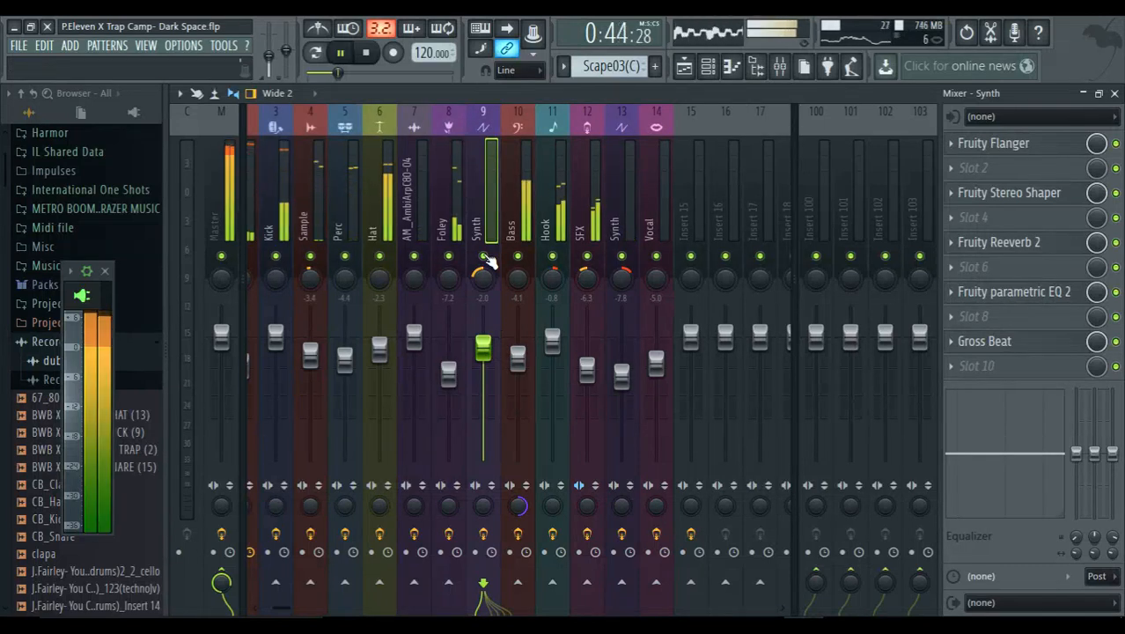
pyautogui.press('space')
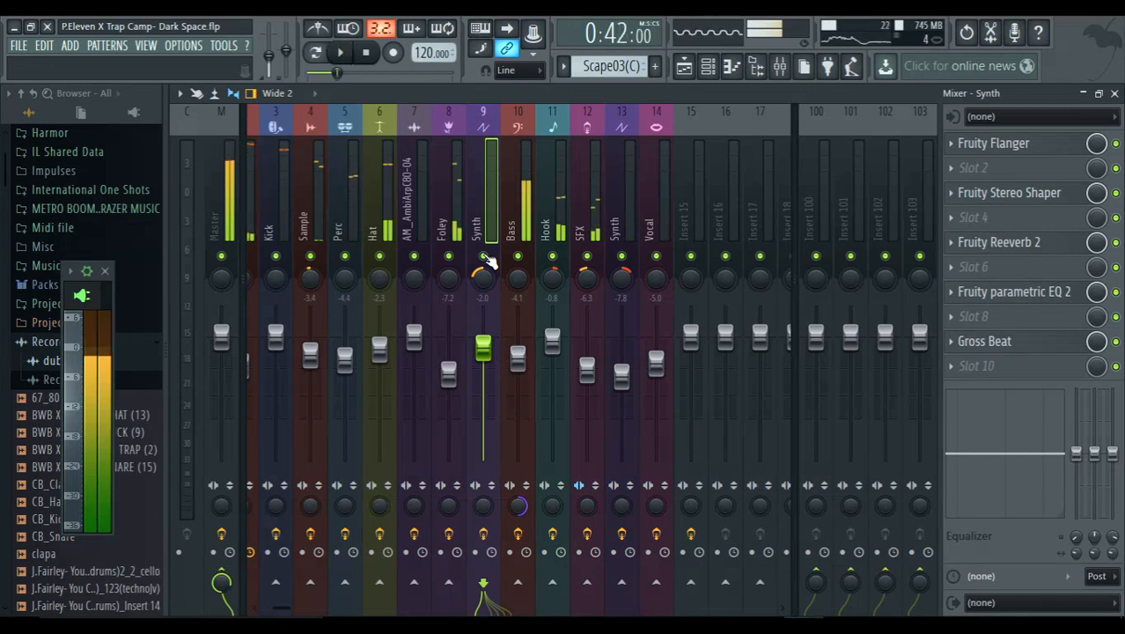
# Raise the SFX track's volume to 1.3 dB, auditioning the beat between adjustments
pyautogui.moveTo(587, 368); pyautogui.dragTo(587, 356)
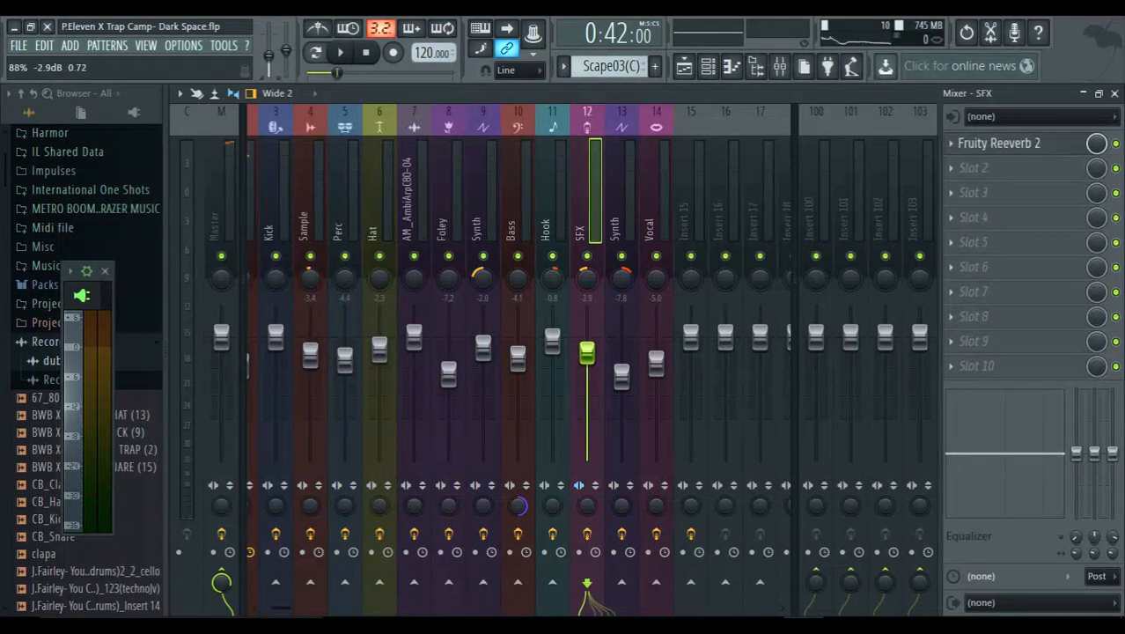
pyautogui.press('space')
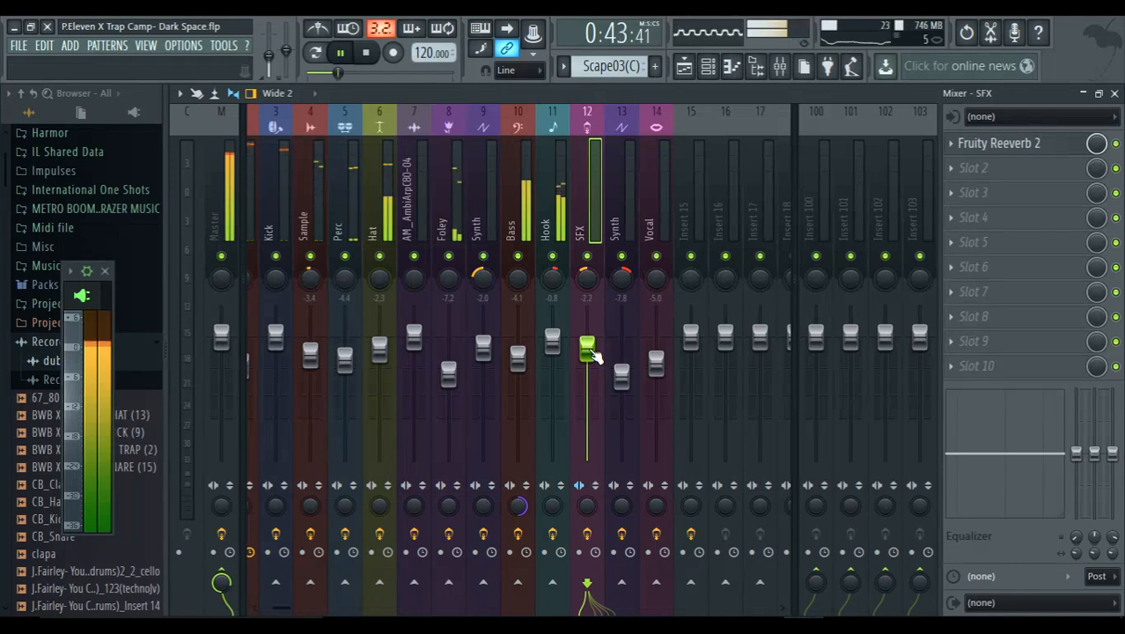
pyautogui.moveTo(592, 351); pyautogui.dragTo(593, 346)
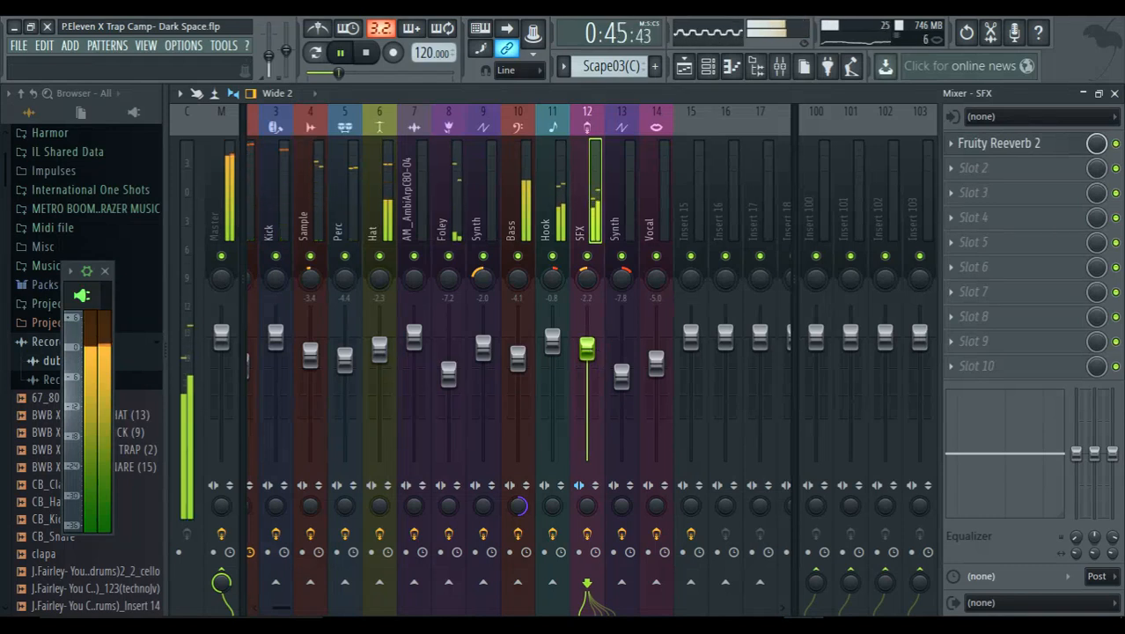
pyautogui.press('space')
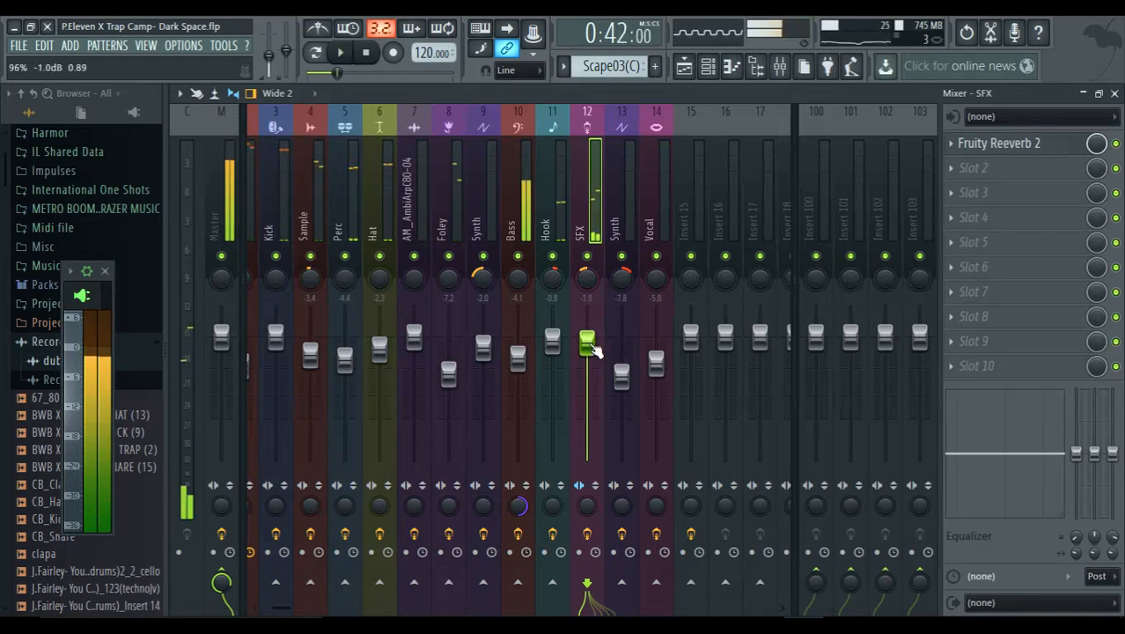
pyautogui.rightClick(588, 343)
pyautogui.click(598, 352)
pyautogui.press('space')
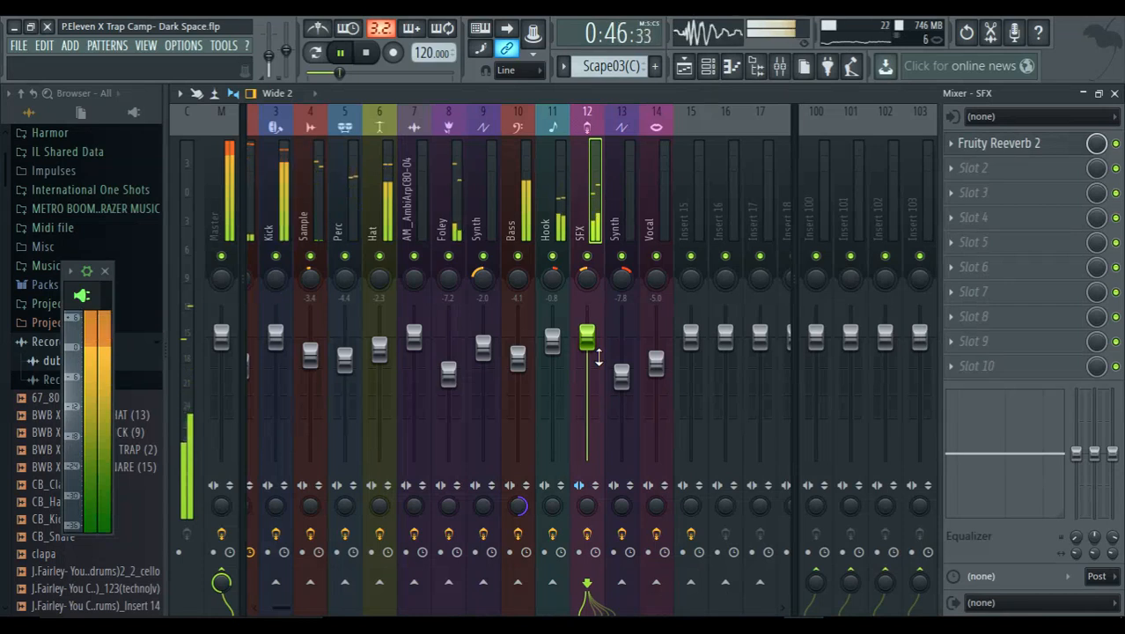
pyautogui.press('space')
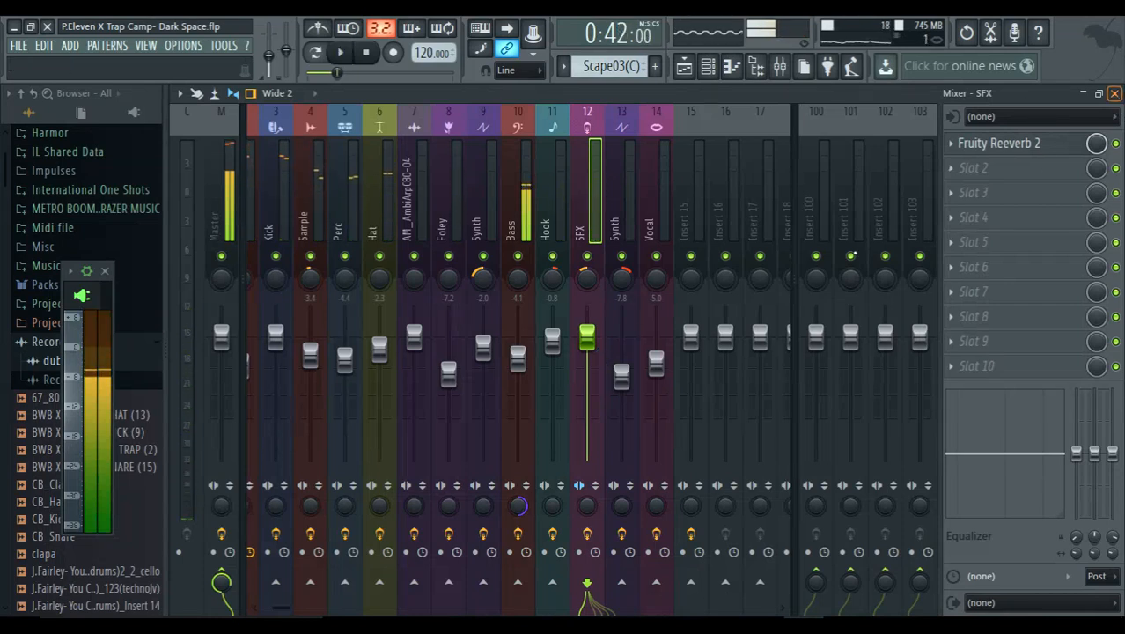
pyautogui.moveTo(605, 346); pyautogui.dragTo(606, 341)
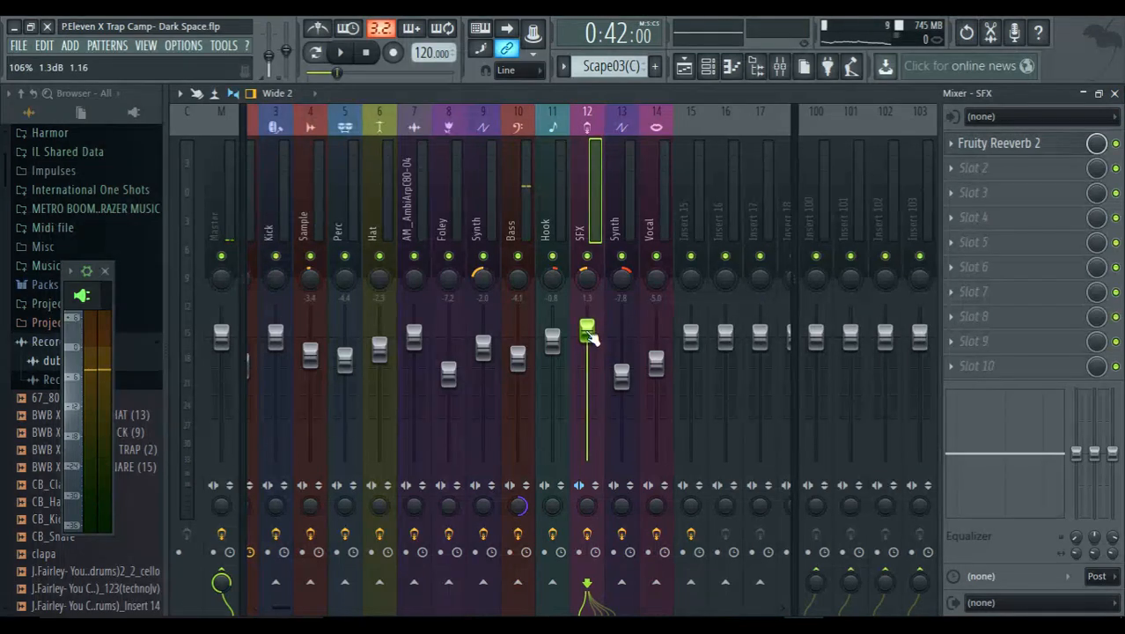
# Bring up the channel rack over the playlist and play the beat to watch which channels sound
pyautogui.click(685, 68)
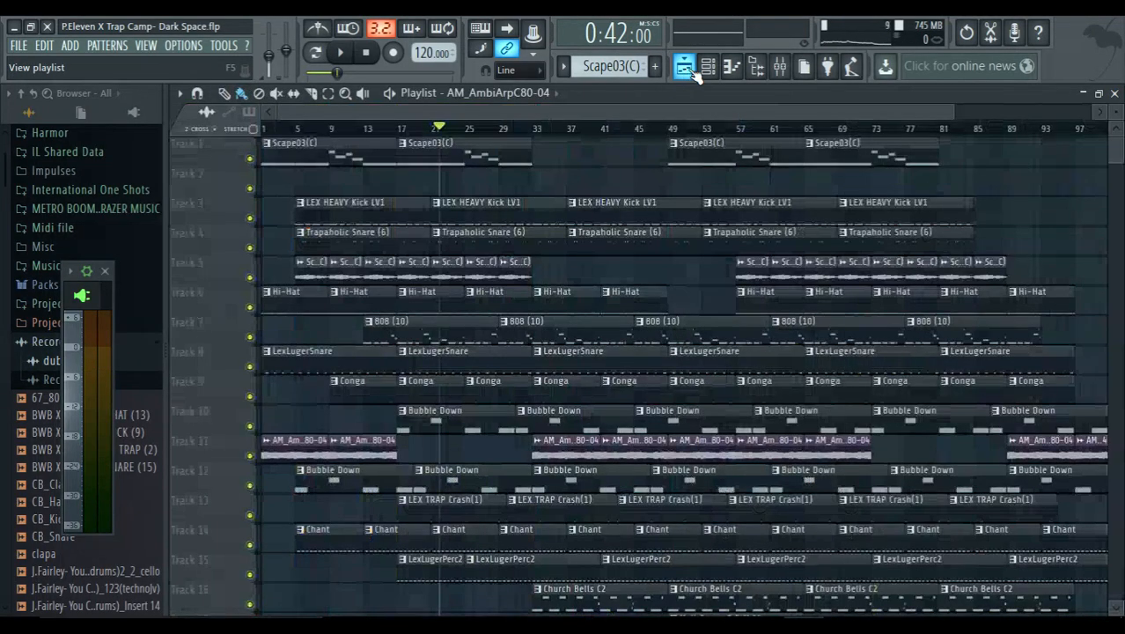
pyautogui.click(708, 69)
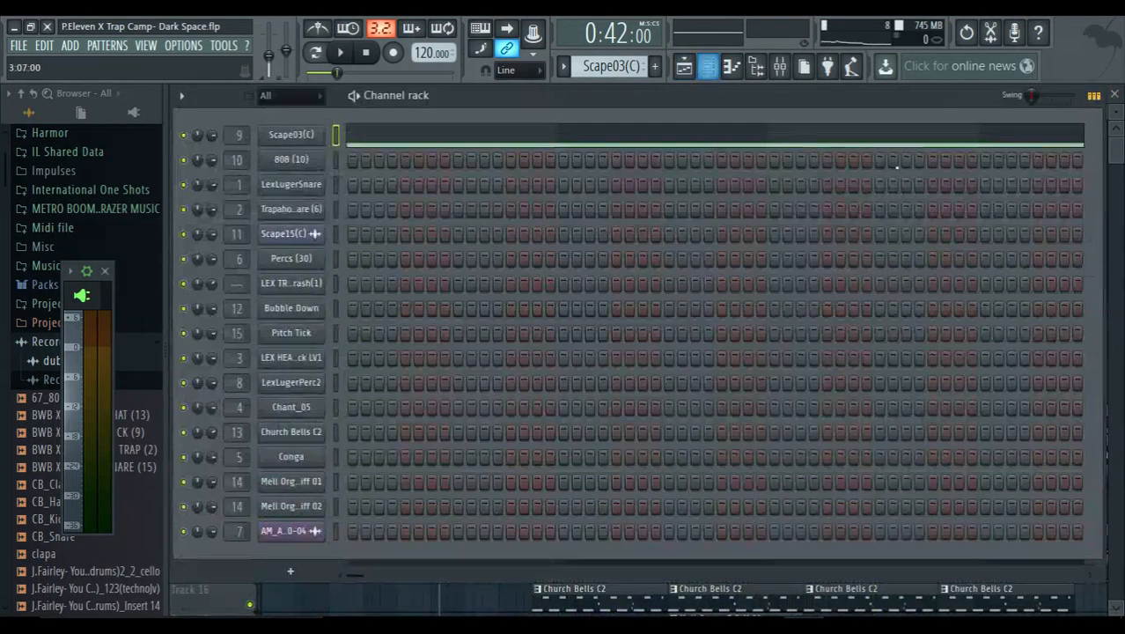
pyautogui.press('space')
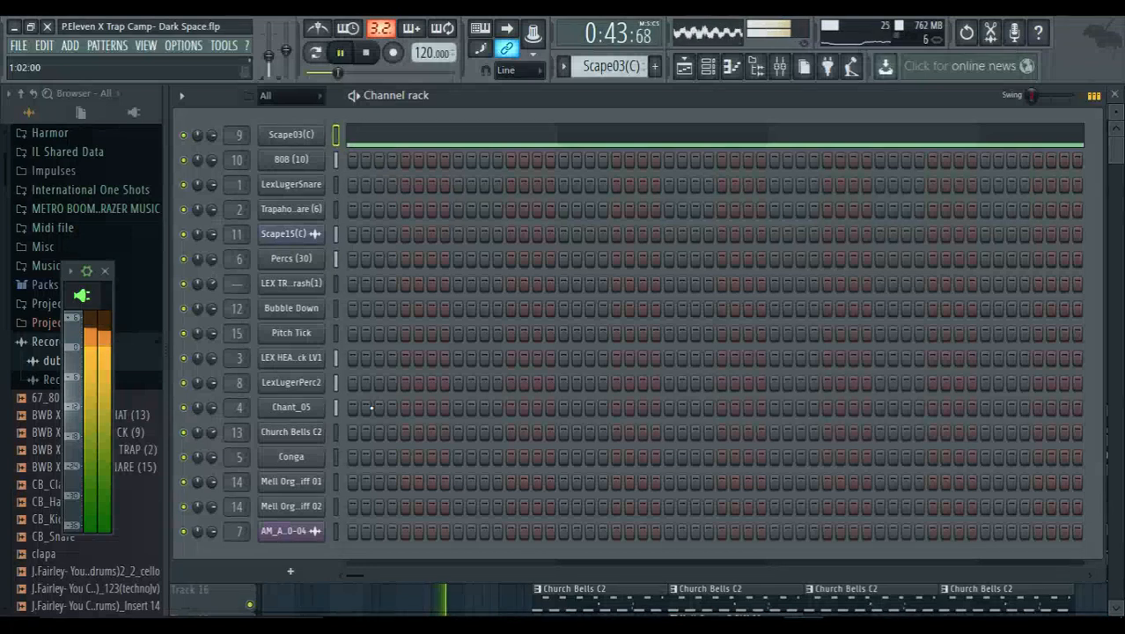
# Stop playback, open the Bubble Down sample's settings, normalize it and audition the sample
pyautogui.press('space')
pyautogui.click(284, 315)
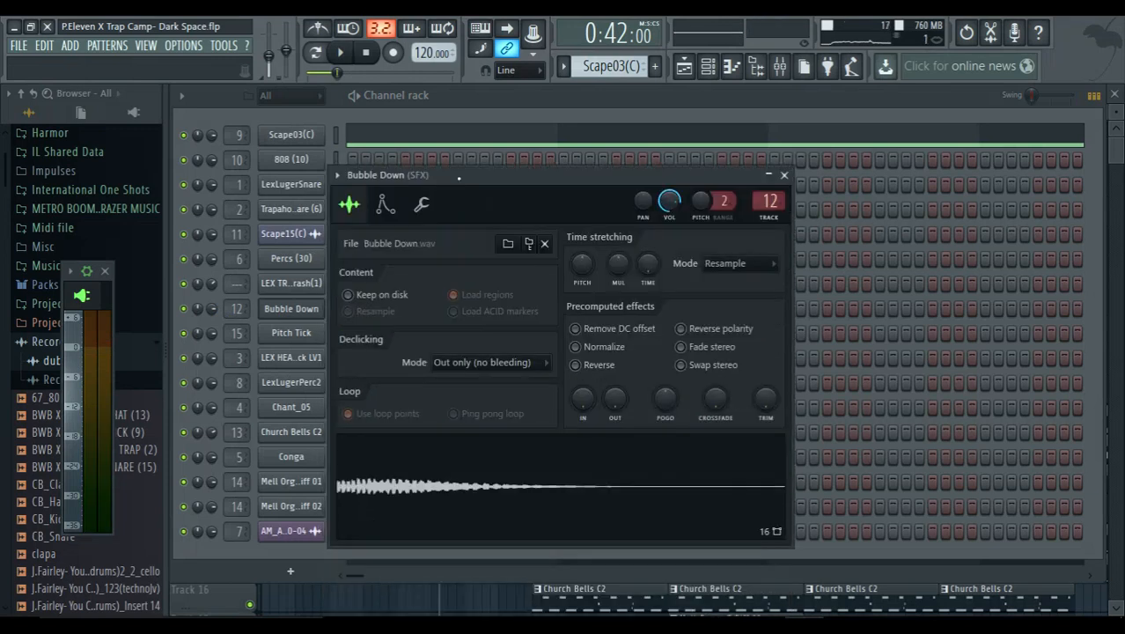
pyautogui.click(447, 492)
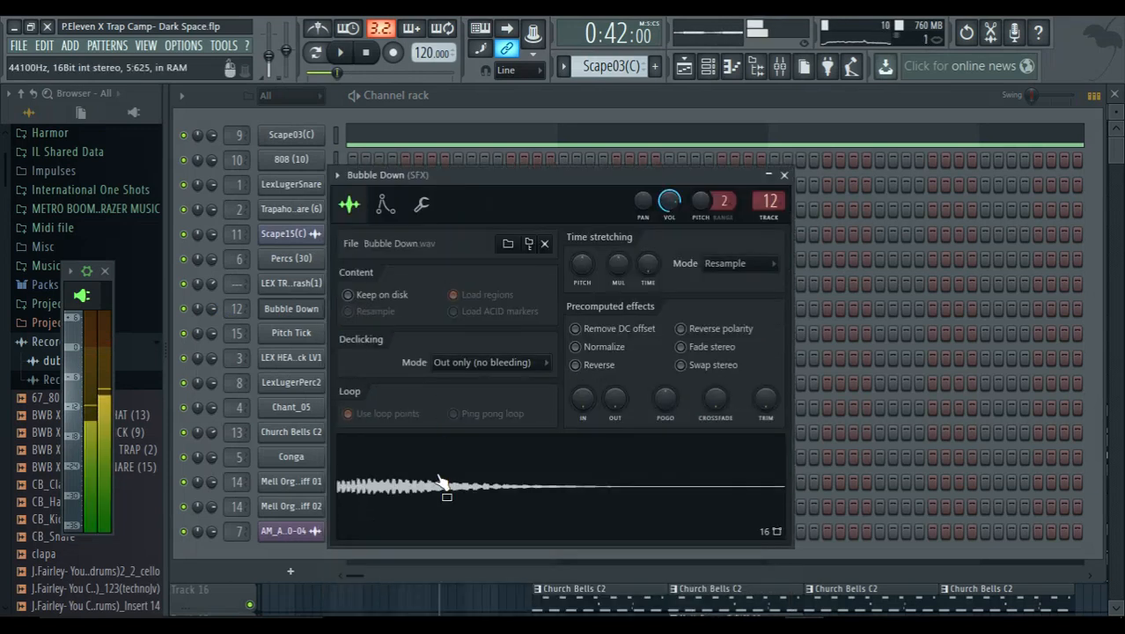
pyautogui.click(589, 351)
pyautogui.click(513, 478)
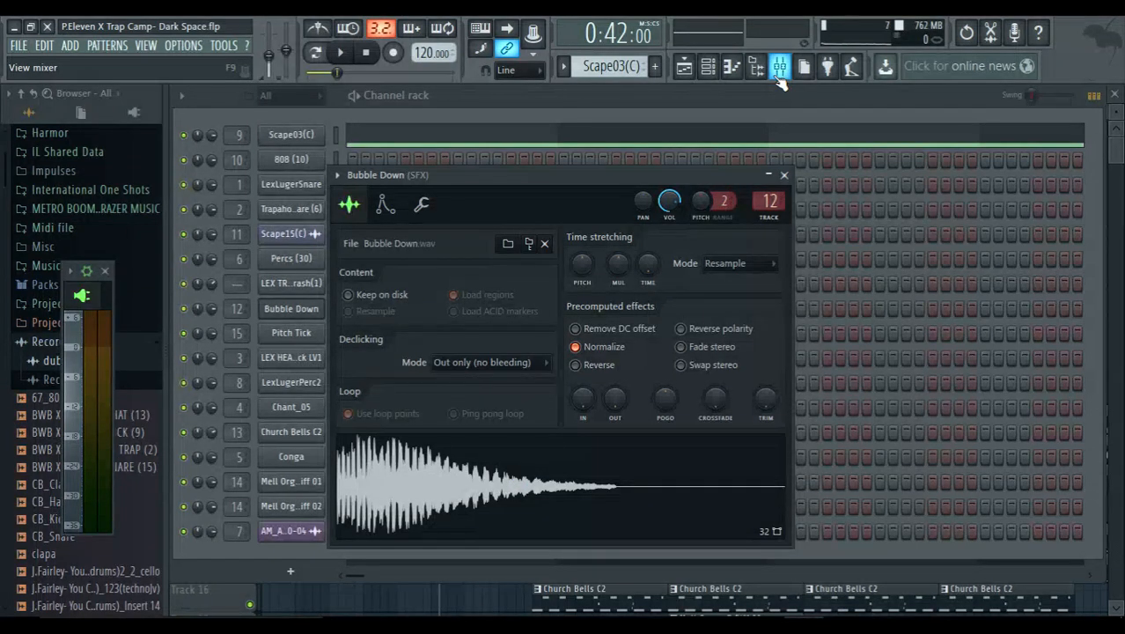
# Reset the SFX track's volume in the mixer and lower it to -6.8 dB, auditioning the beat between adjustments
pyautogui.press('space')
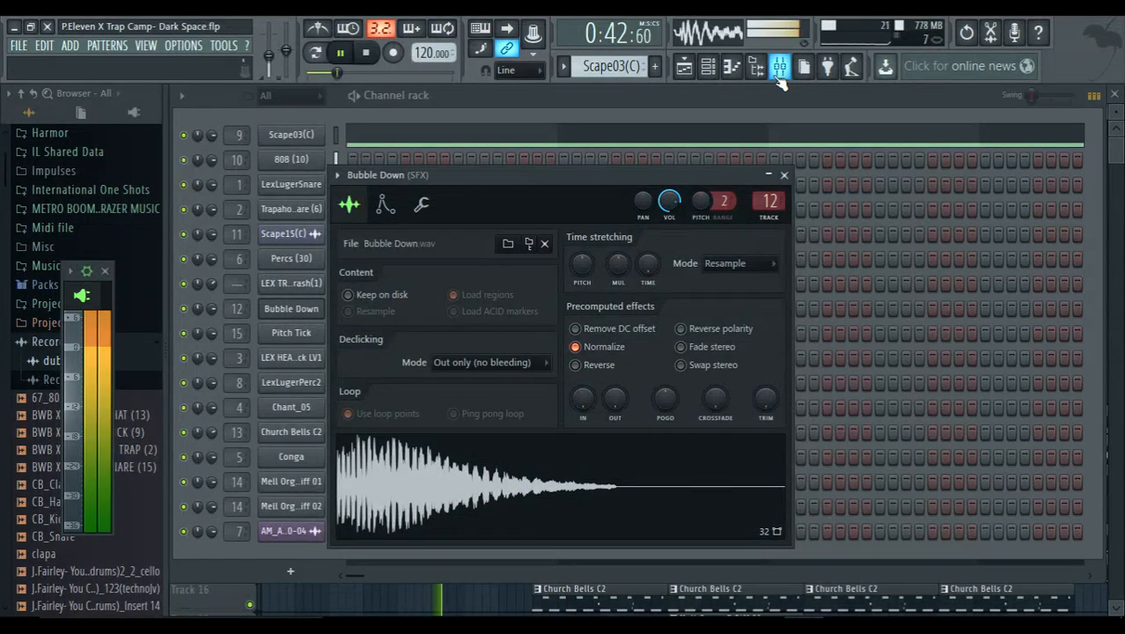
pyautogui.click(778, 75)
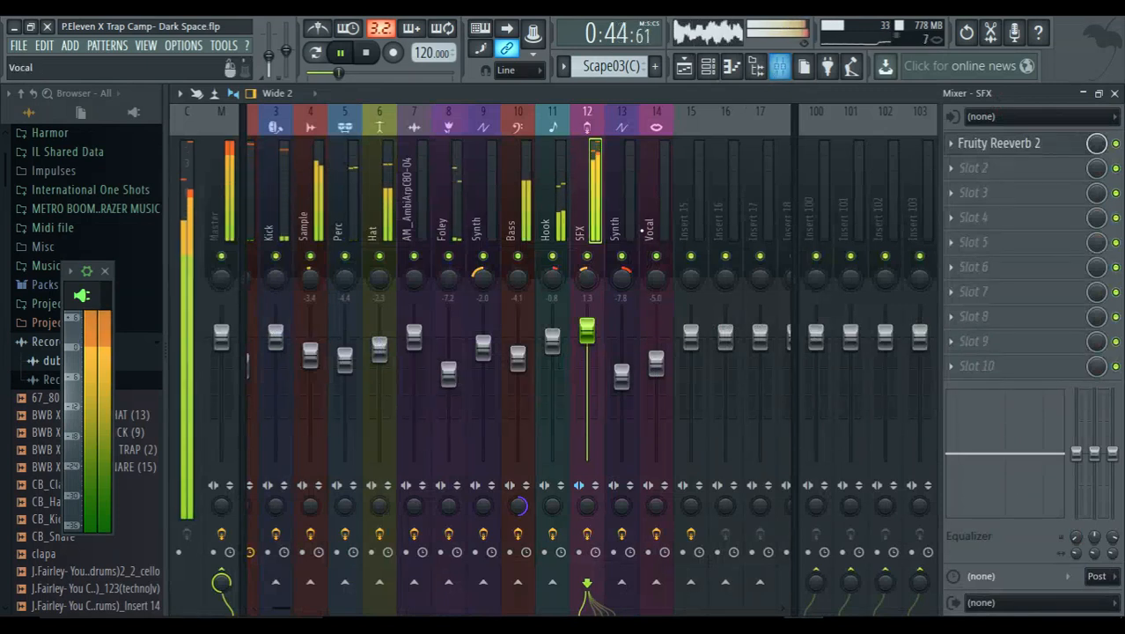
pyautogui.press('space')
pyautogui.rightClick(586, 331)
pyautogui.click(604, 344)
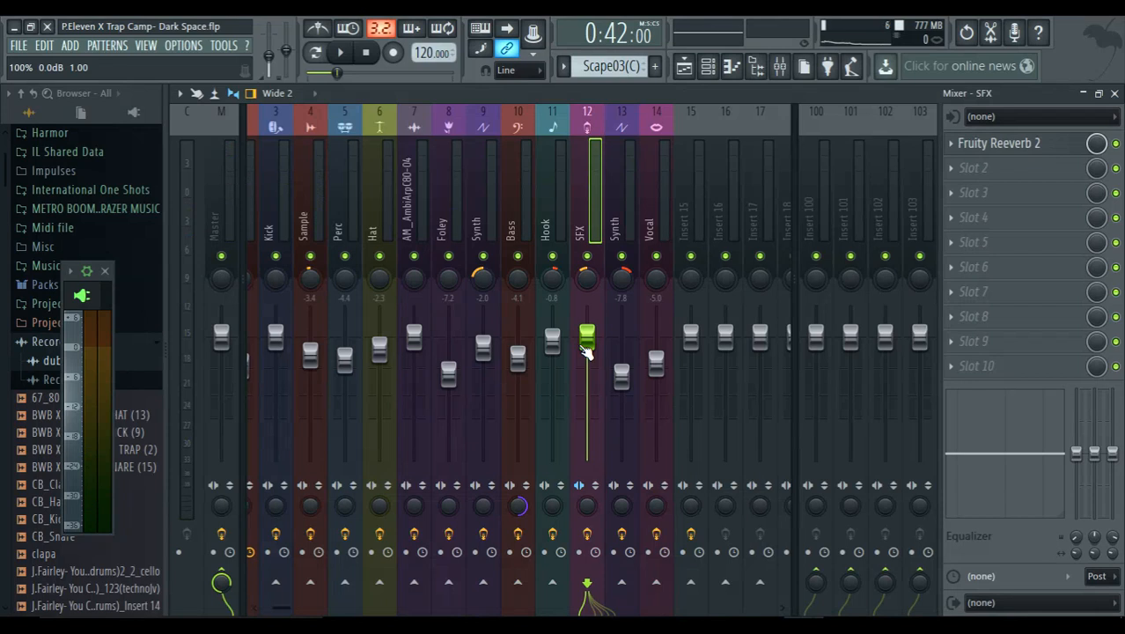
pyautogui.press('space')
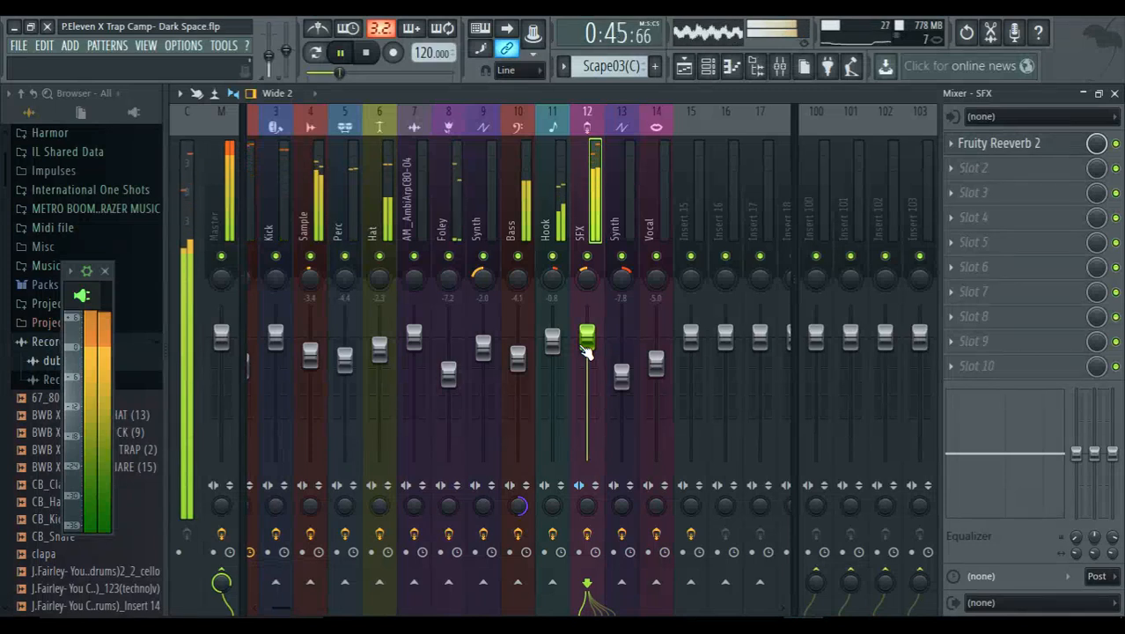
pyautogui.press('space')
pyautogui.moveTo(587, 336); pyautogui.dragTo(586, 376)
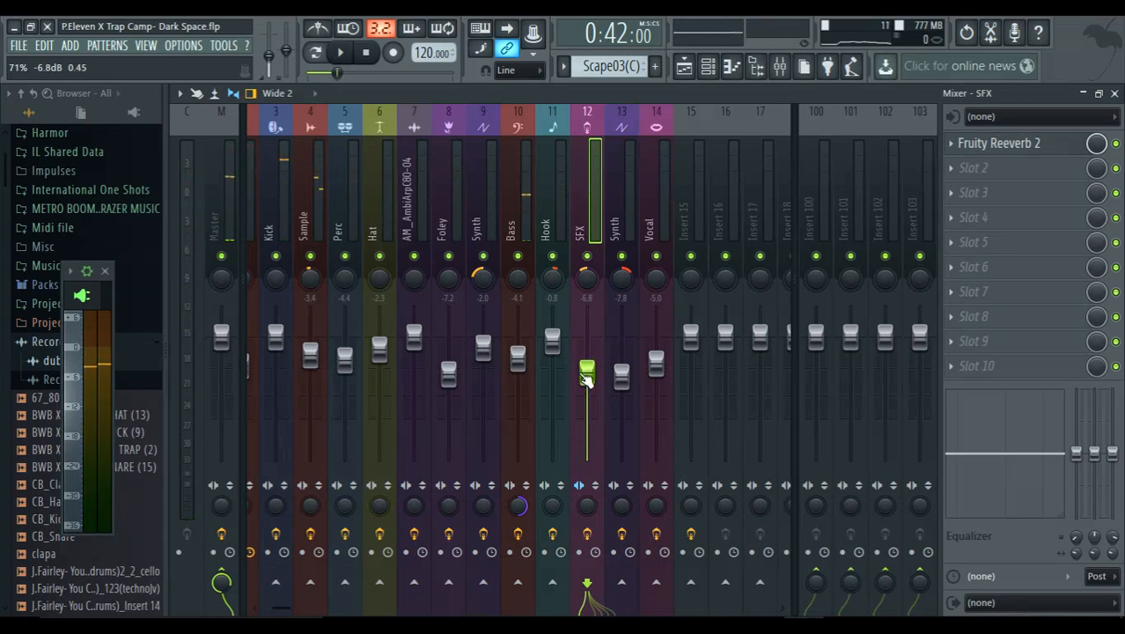
pyautogui.press('space')
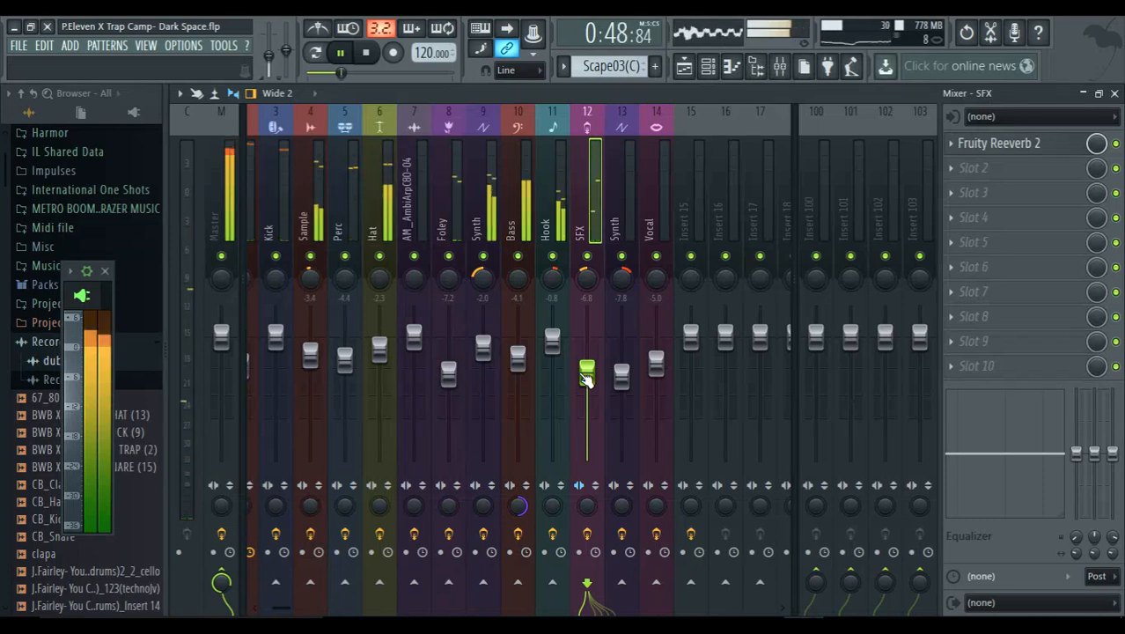
# Set the insert 9 Synth track to -1.7 dB and boost its EQ band 2 by 10.2 dB at 638 Hz
pyautogui.click(483, 346)
pyautogui.press('space')
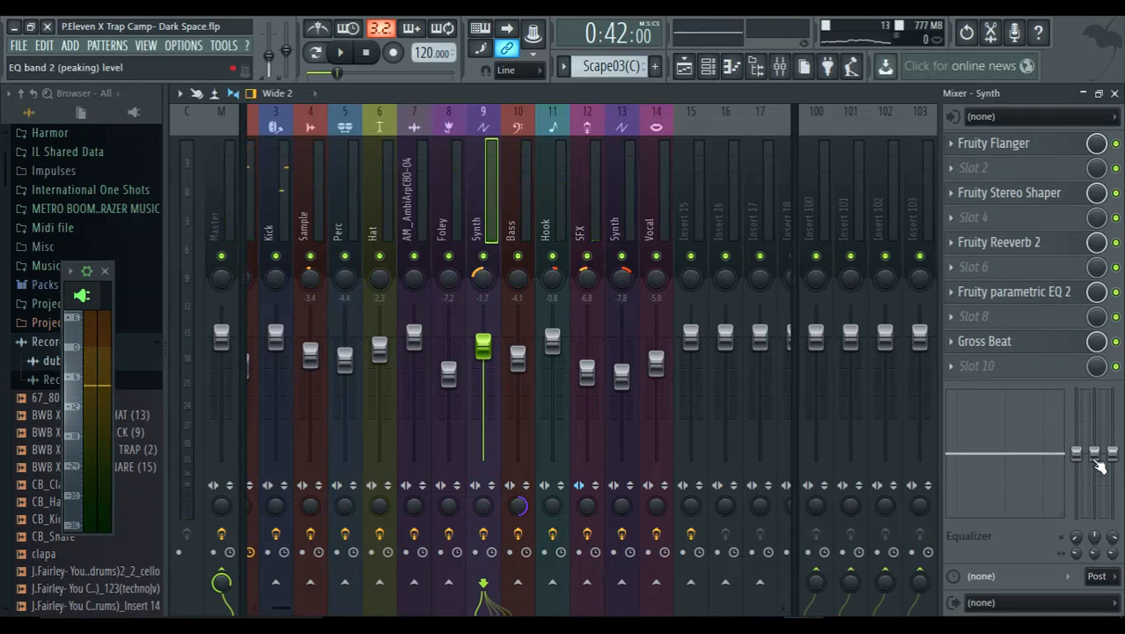
pyautogui.moveTo(1094, 453); pyautogui.dragTo(1094, 412)
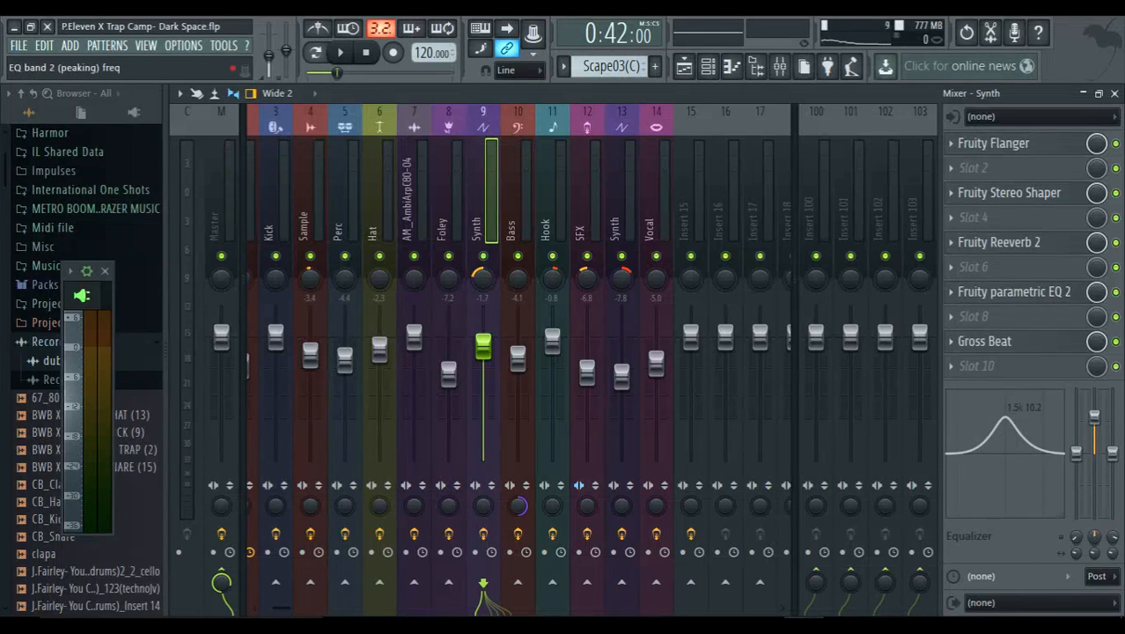
pyautogui.moveTo(1093, 536); pyautogui.dragTo(1094, 524)
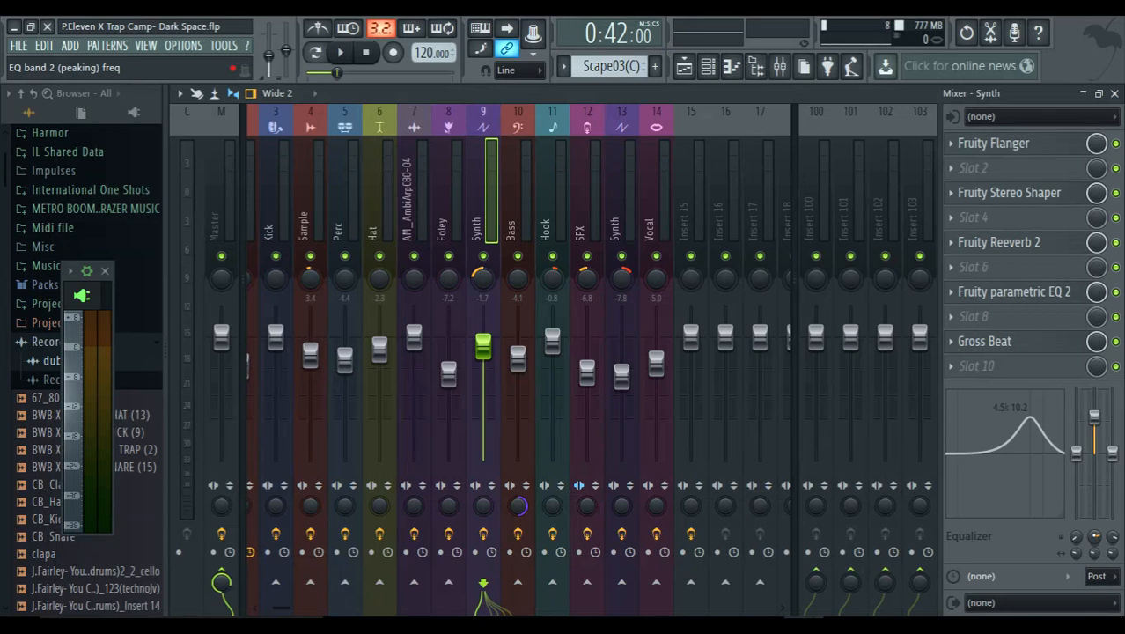
pyautogui.press('space')
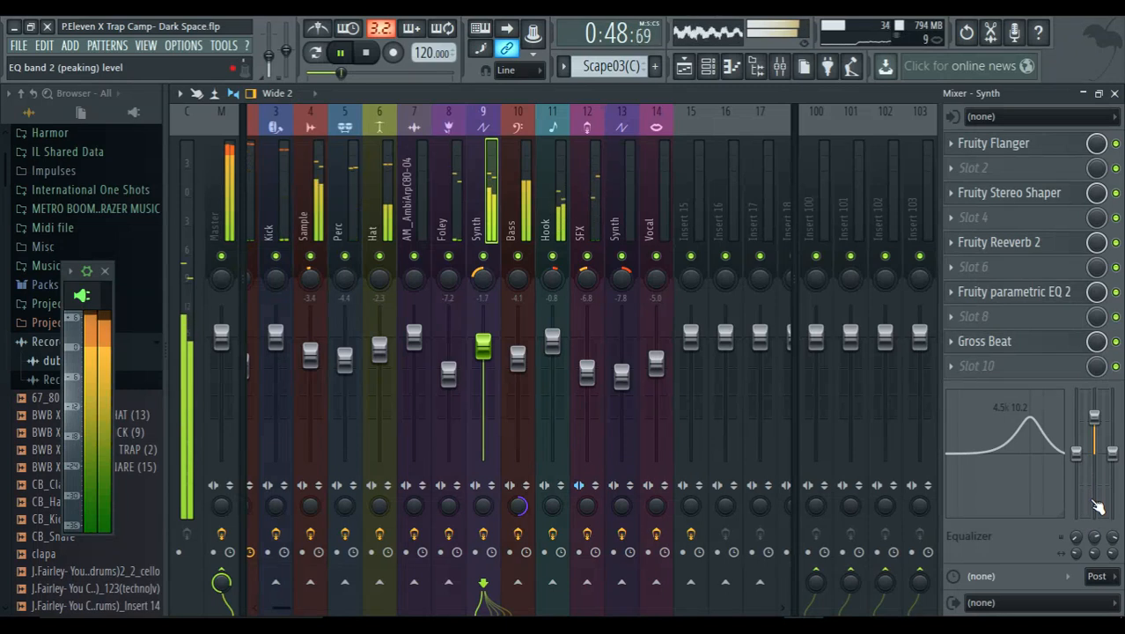
pyautogui.moveTo(1094, 536); pyautogui.dragTo(1093, 564)
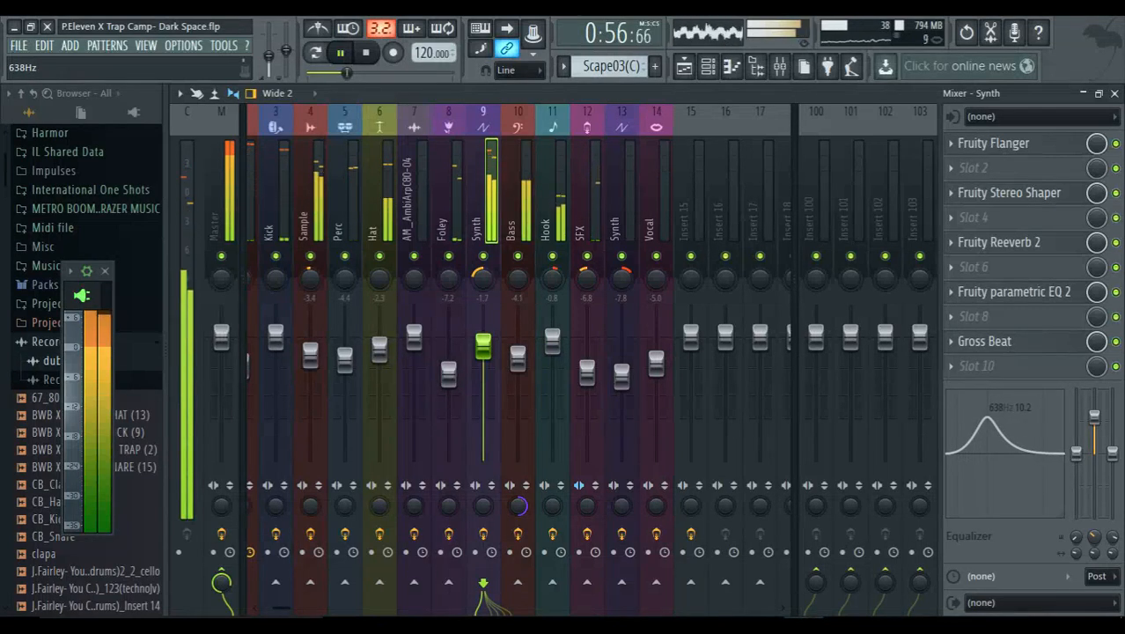
pyautogui.press('space')
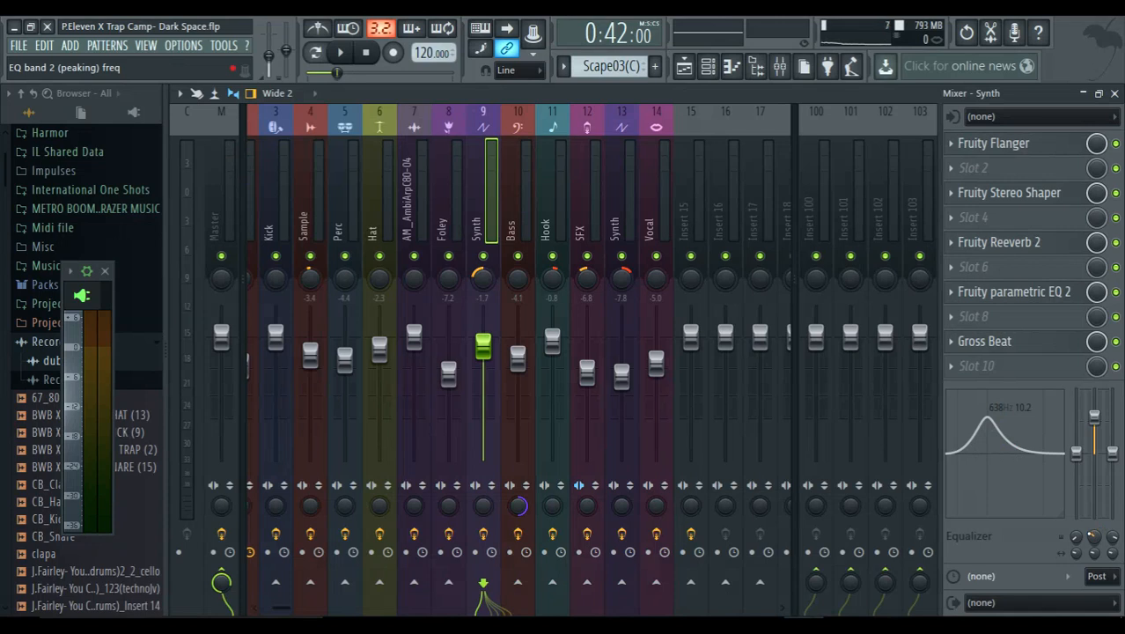
# During playback, lower the Synth track on insert 9 to -6.7 dB and pan it 27% left
pyautogui.press('space')
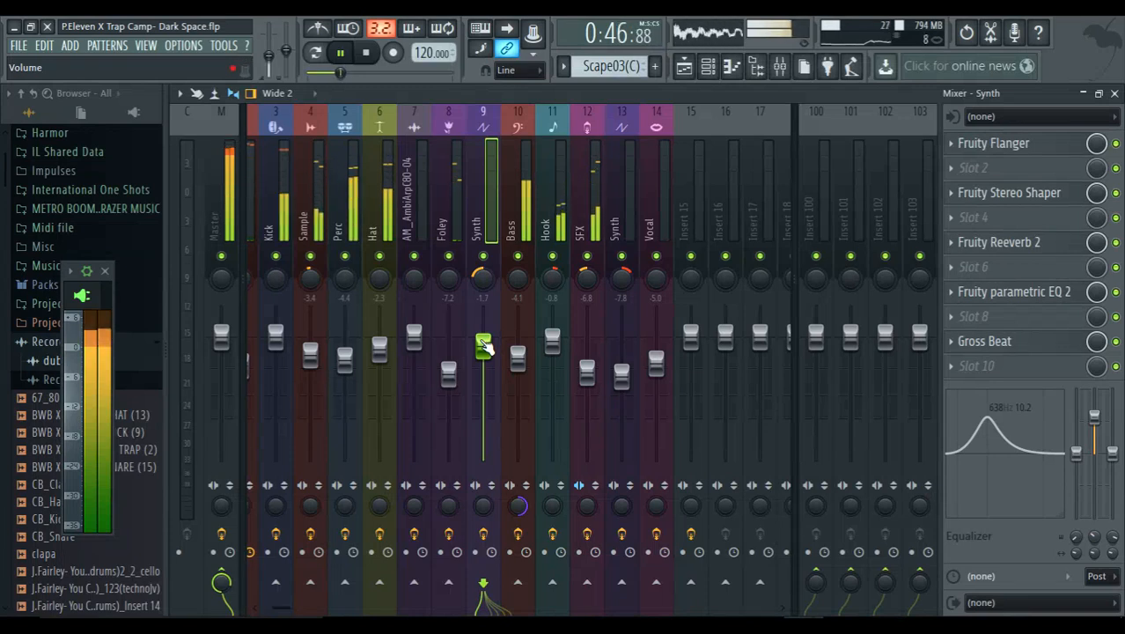
pyautogui.moveTo(483, 346); pyautogui.dragTo(483, 364)
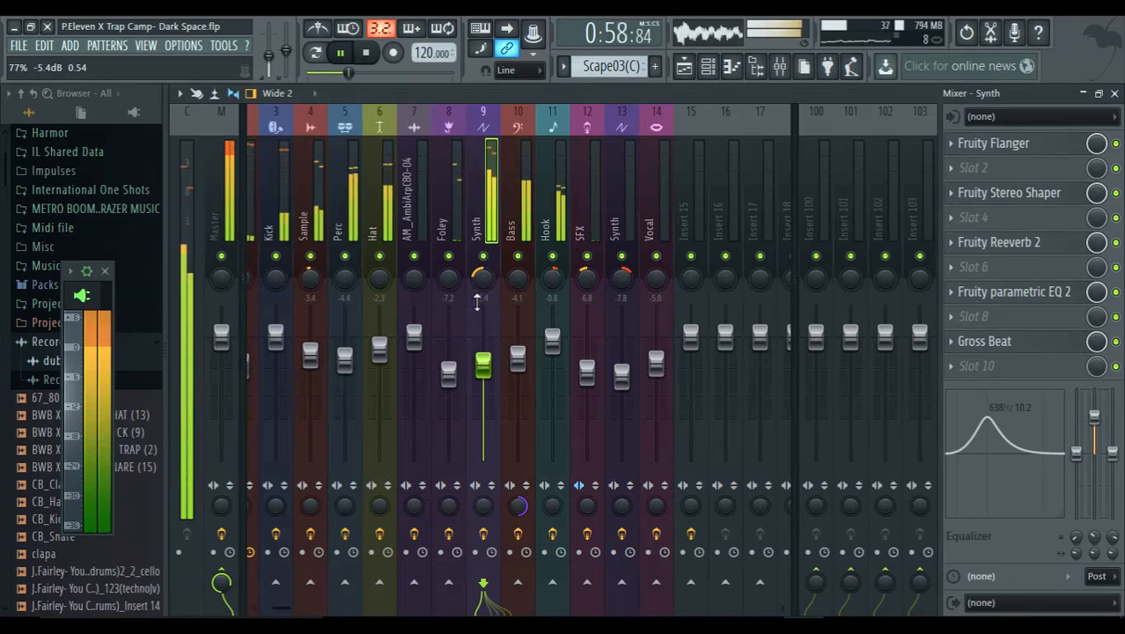
pyautogui.moveTo(479, 290); pyautogui.dragTo(479, 281)
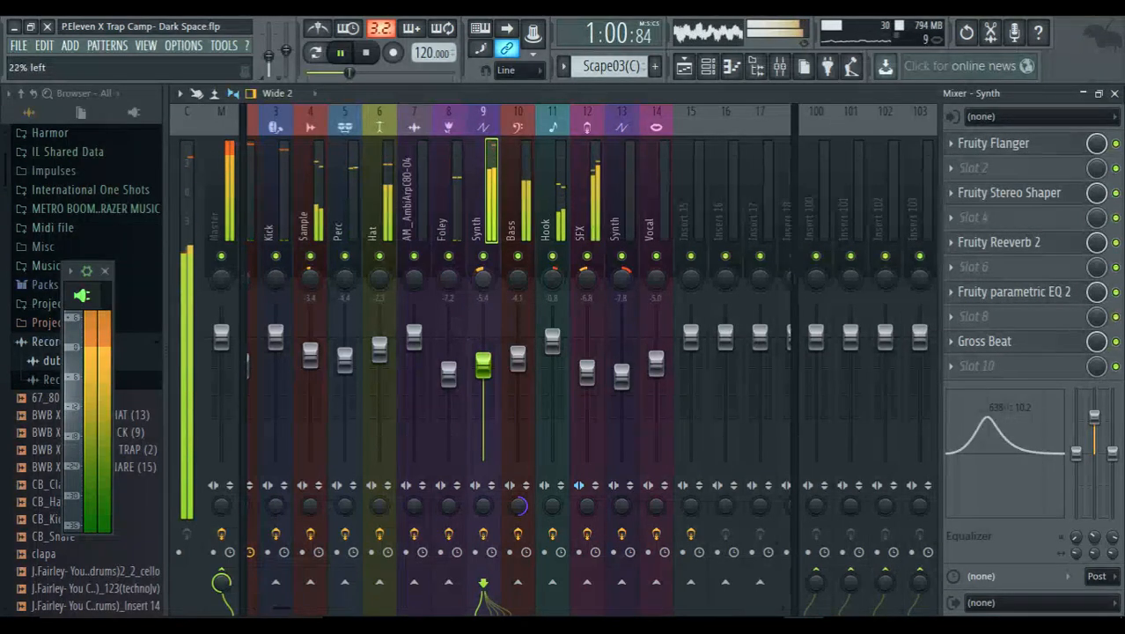
pyautogui.moveTo(483, 363); pyautogui.dragTo(483, 373)
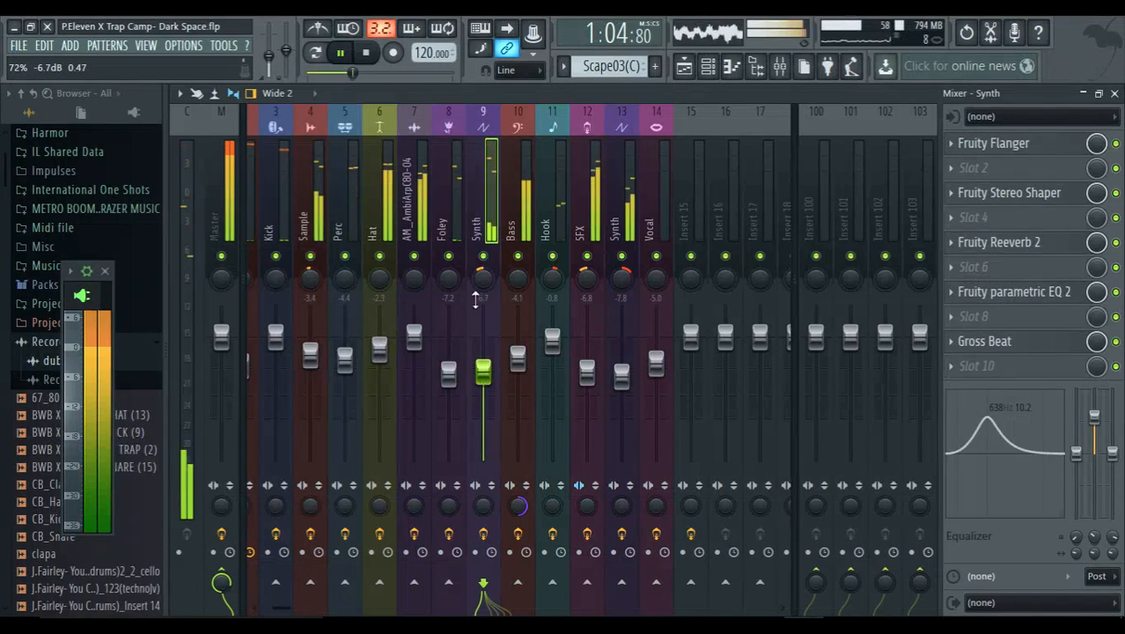
pyautogui.moveTo(482, 278); pyautogui.dragTo(482, 281)
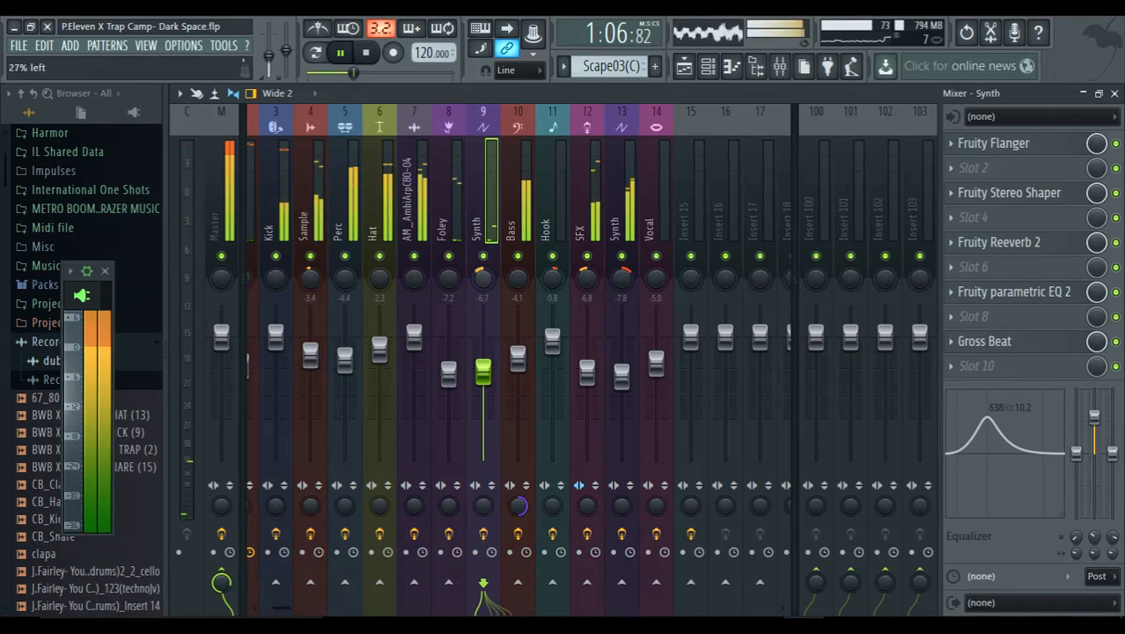
# Raise the Synth track on insert 13 to -2.7 dB and lower the SFX track to -8.0 dB
pyautogui.moveTo(622, 376); pyautogui.dragTo(587, 377)
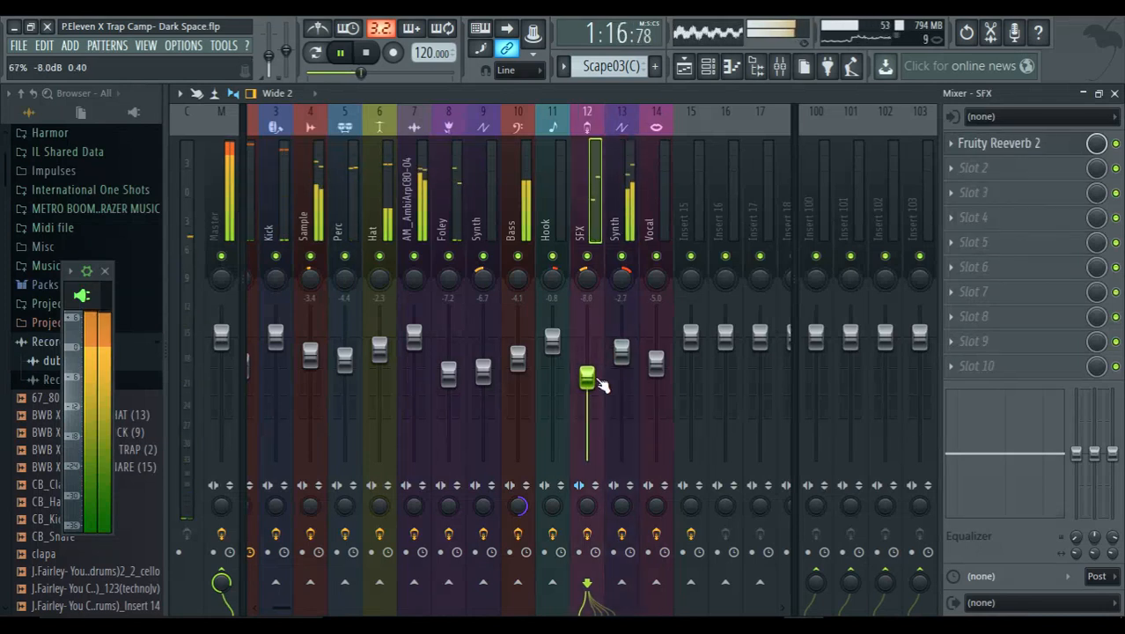
# Boost EQ band 2 of the Synth track on insert 13 by 3.5 dB and set its volume to -4.3 dB
pyautogui.click(616, 230)
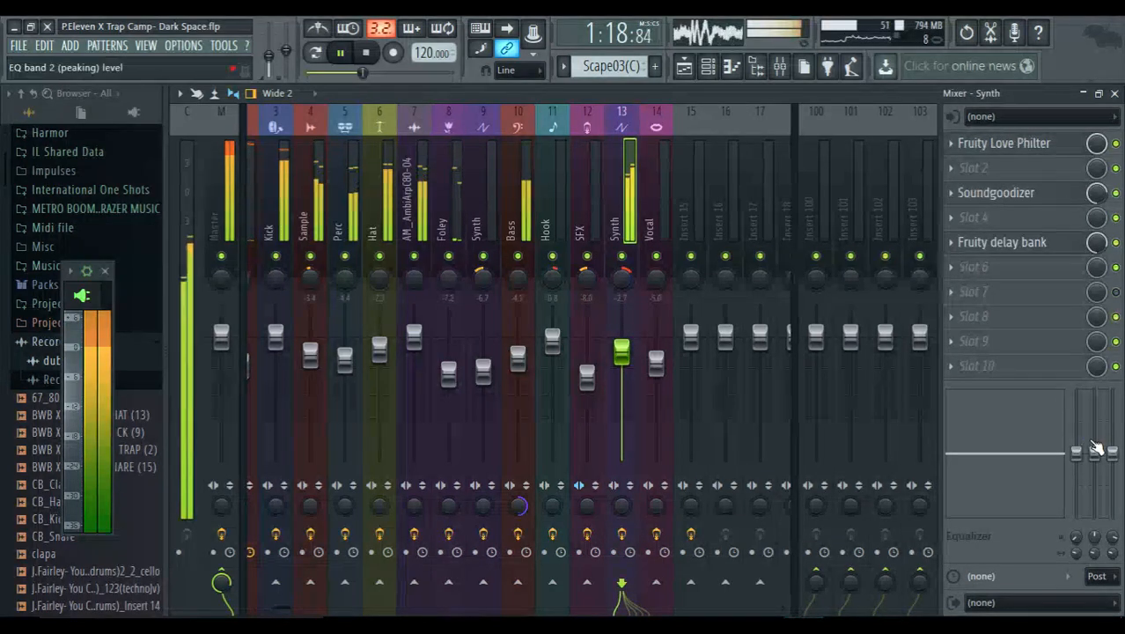
pyautogui.moveTo(1094, 452); pyautogui.dragTo(1094, 444)
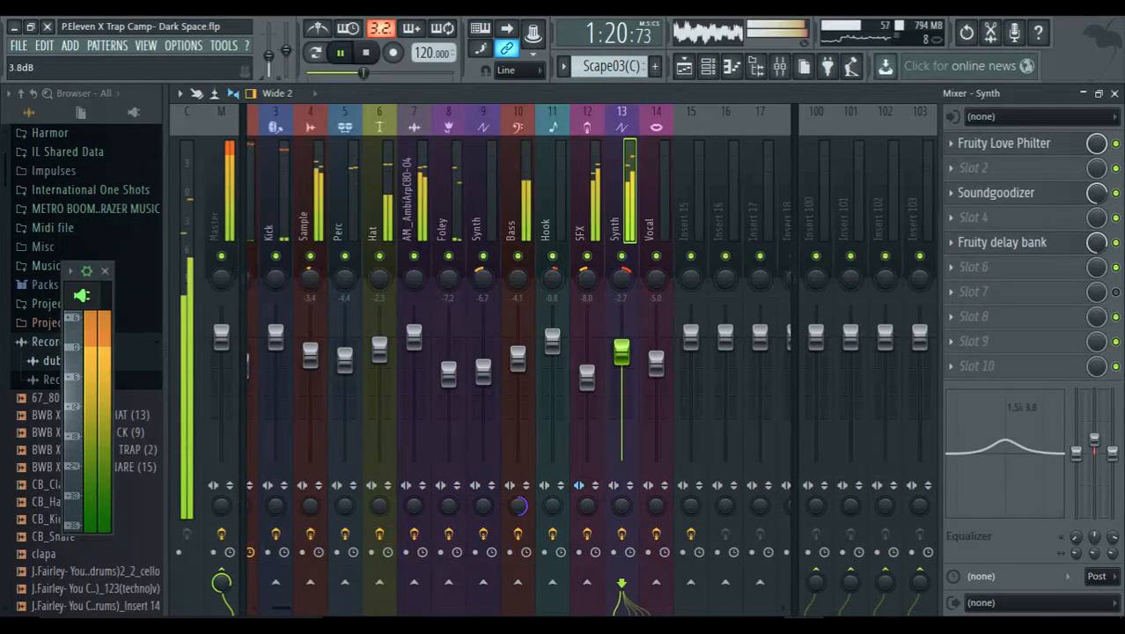
pyautogui.moveTo(621, 352); pyautogui.dragTo(622, 358)
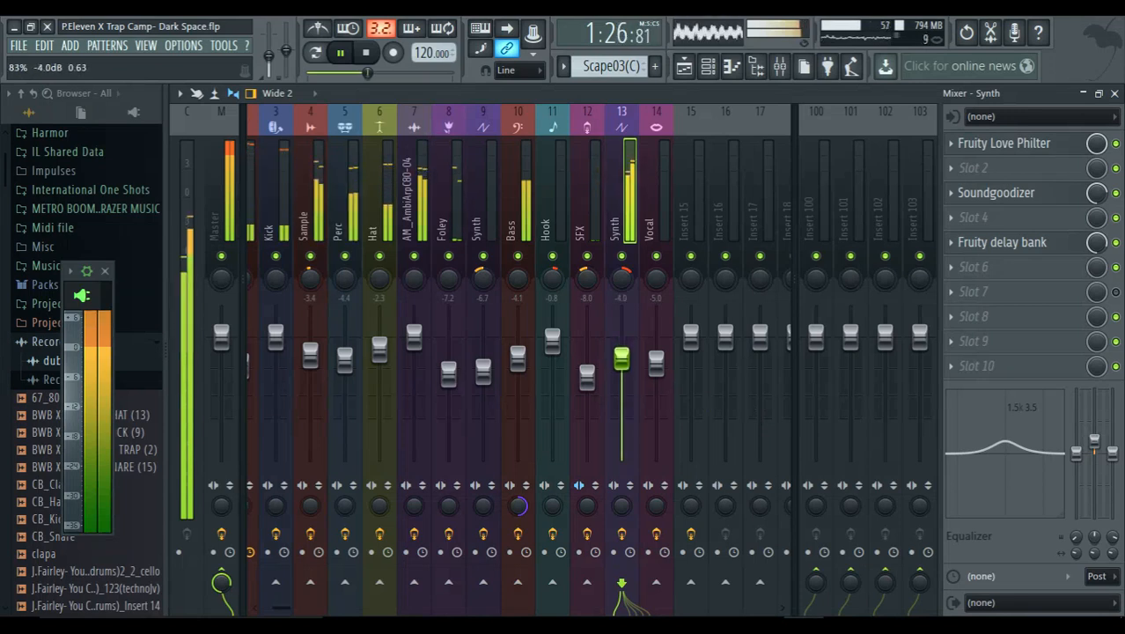
pyautogui.moveTo(621, 359); pyautogui.dragTo(621, 359)
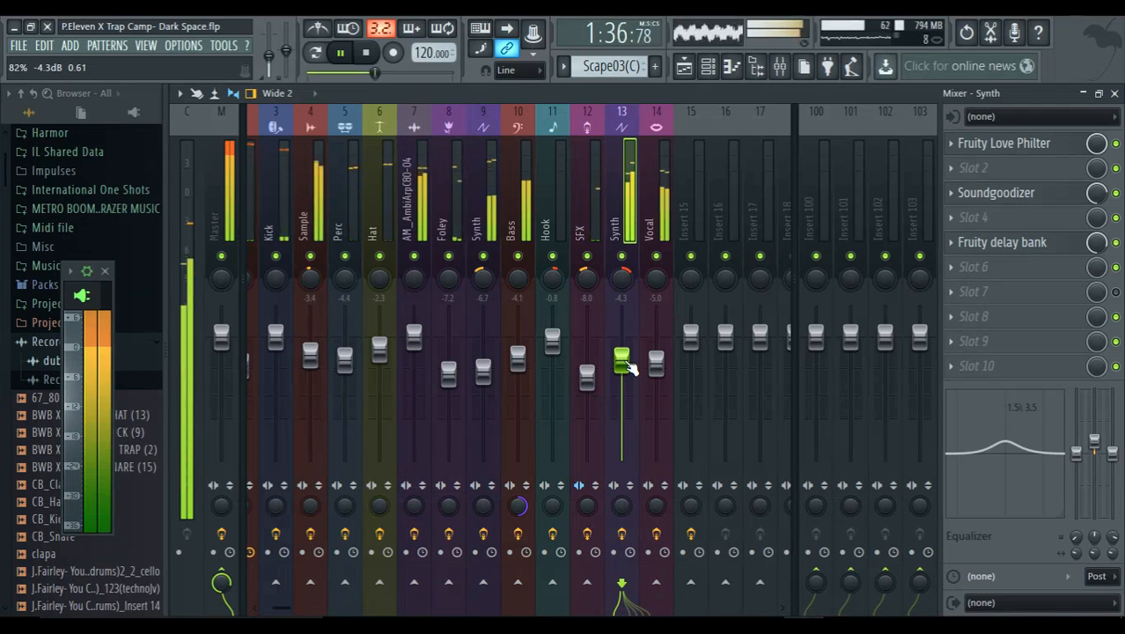
# Set the Vocal track's volume to -4.4 dB and stop playback
pyautogui.click(655, 363)
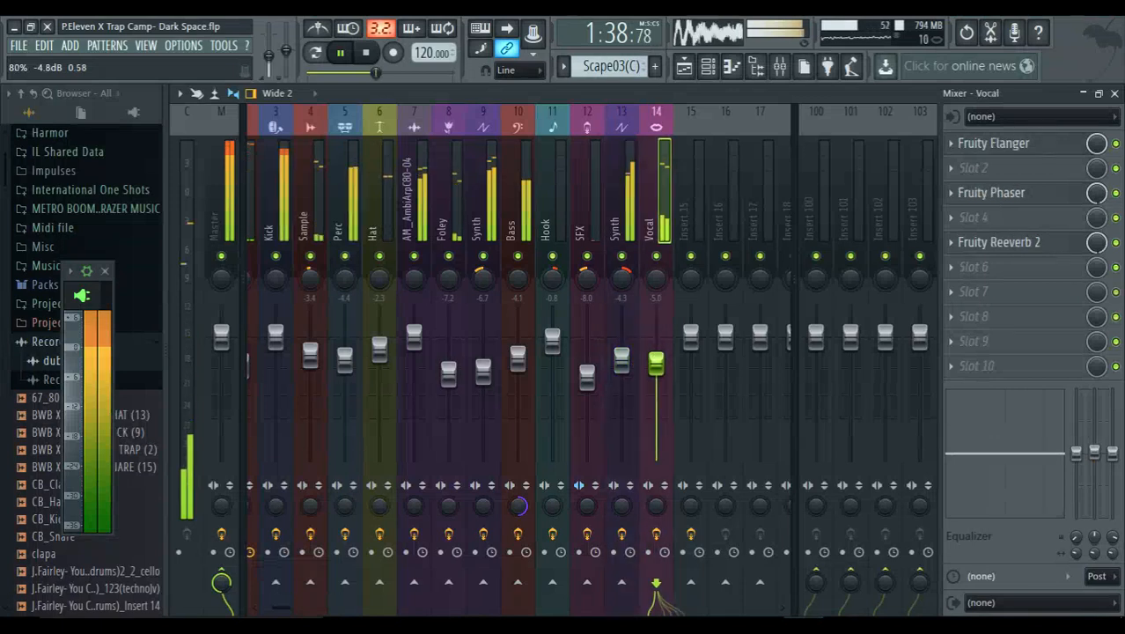
pyautogui.moveTo(656, 361); pyautogui.dragTo(656, 368)
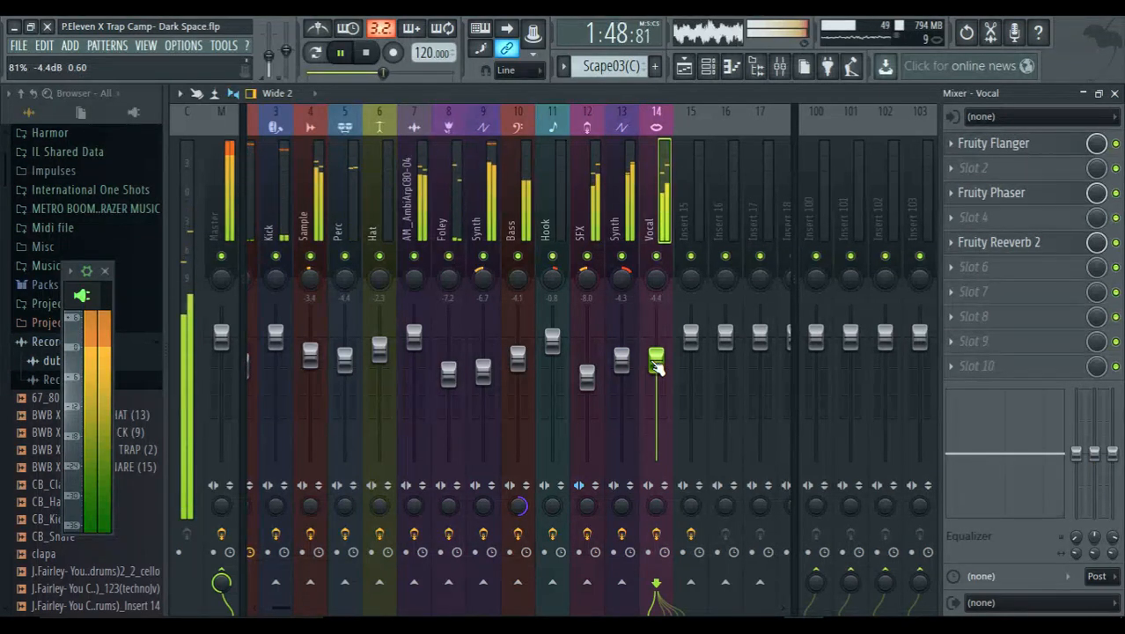
pyautogui.press('space')
# Set the Synth track on insert 9 to -8.6 dB and its EQ band 2 boost to 7.3 dB while auditioning the beat
pyautogui.moveTo(482, 373); pyautogui.dragTo(482, 393)
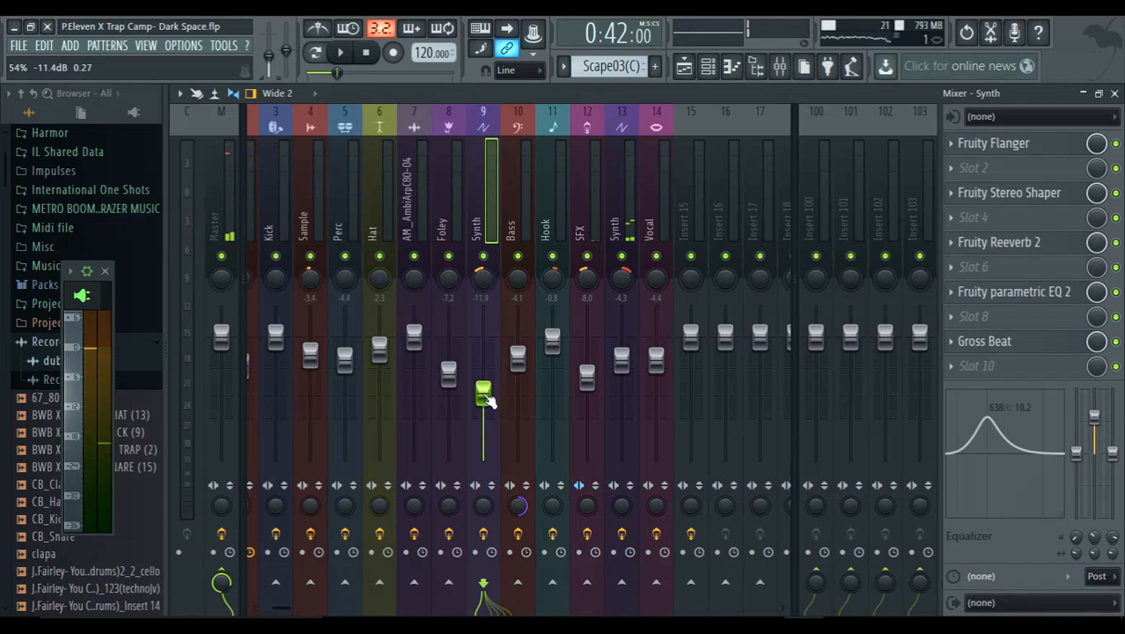
pyautogui.press('space')
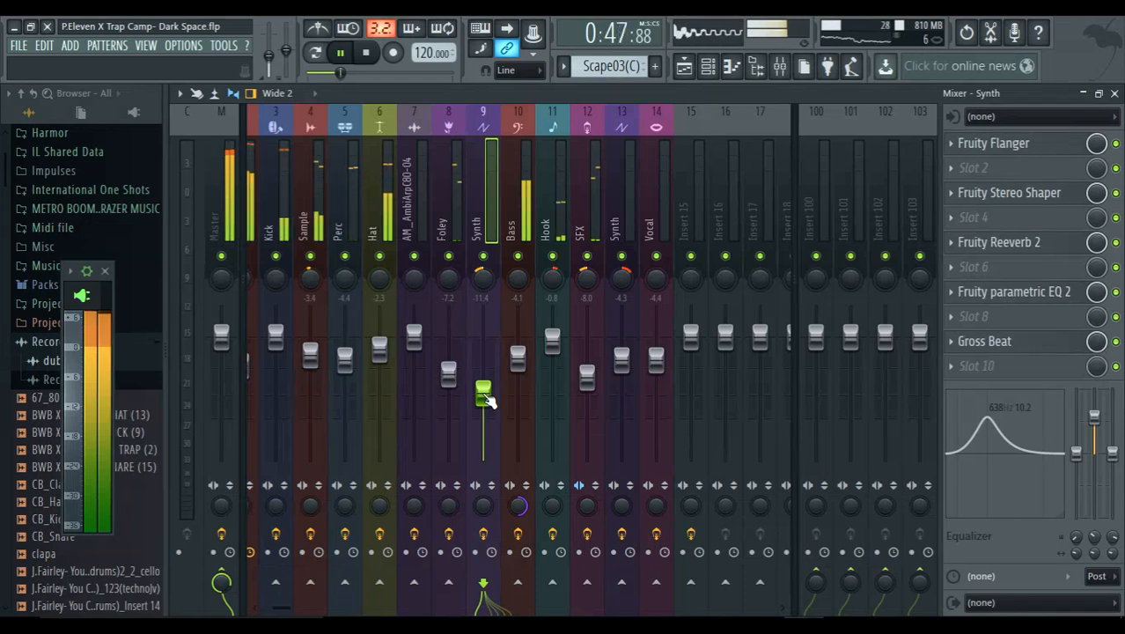
pyautogui.moveTo(486, 397)
pyautogui.mouseDown()
pyautogui.moveTo(483, 377)
pyautogui.moveTo(487, 389)
pyautogui.mouseUp()
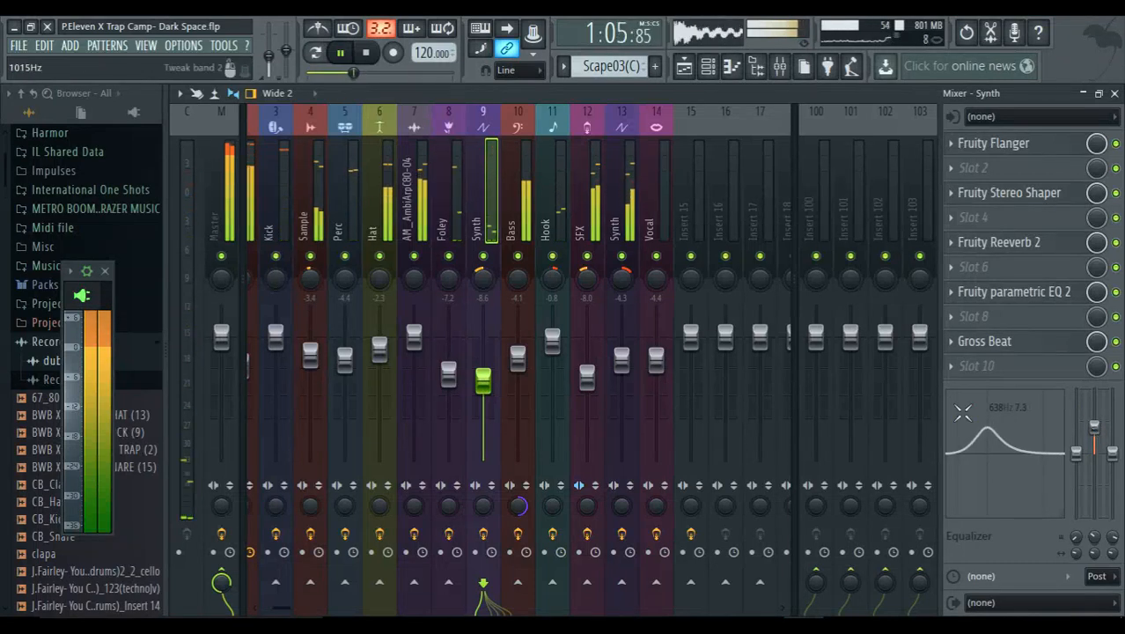
# Lower the insert 13 Synth track to -4.8 dB and the AM_AmbiArpC80-04 track to -0.4 dB, and save the project
pyautogui.moveTo(621, 357); pyautogui.dragTo(621, 362)
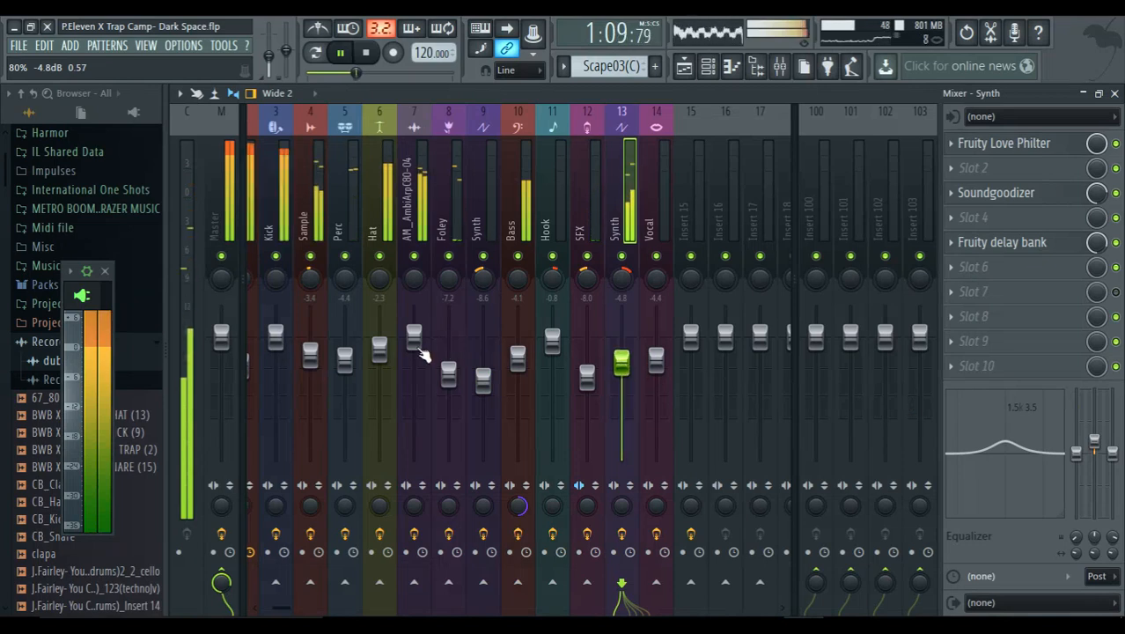
pyautogui.moveTo(413, 336); pyautogui.dragTo(413, 340)
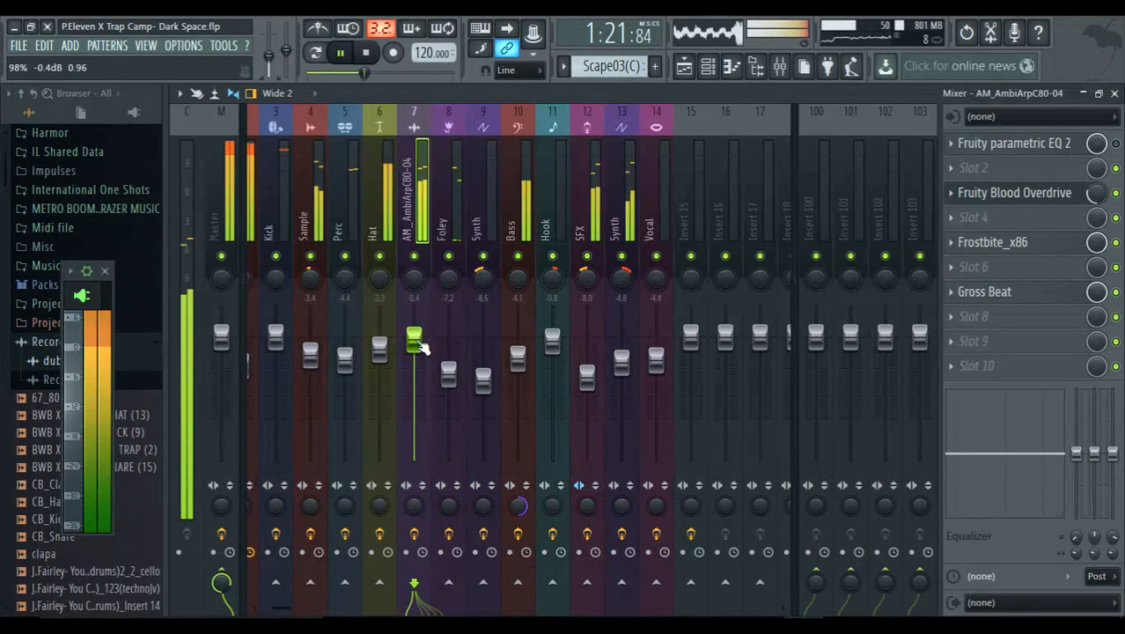
pyautogui.hotkey('ctrl', 's')
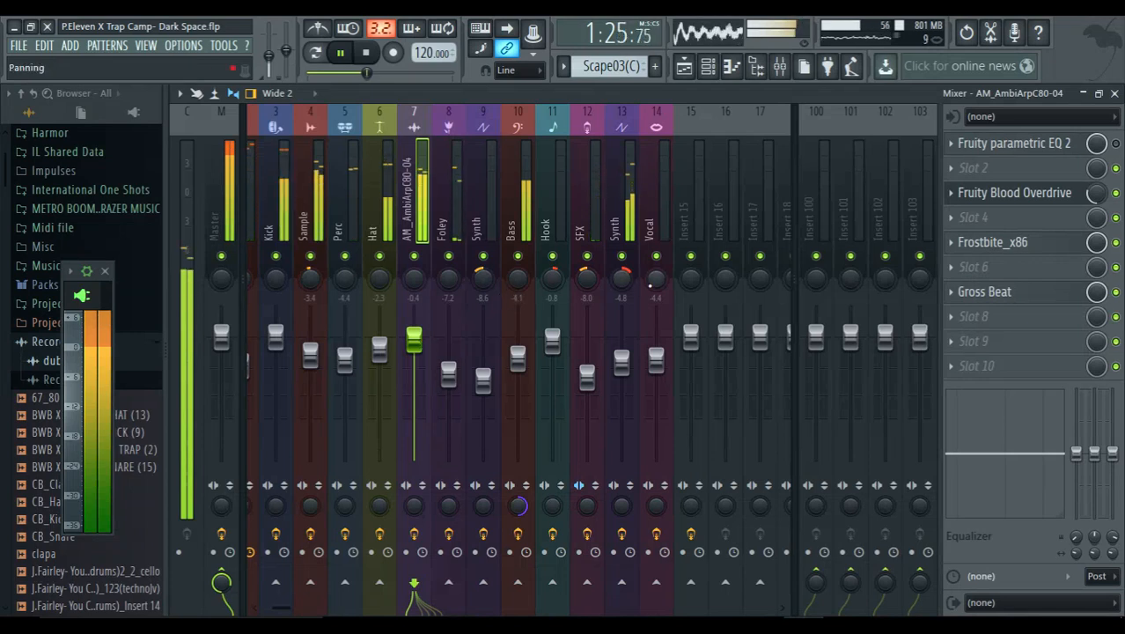
# Pan the Vocal track and the Synth track on insert 13 partly to the left
pyautogui.click(656, 278)
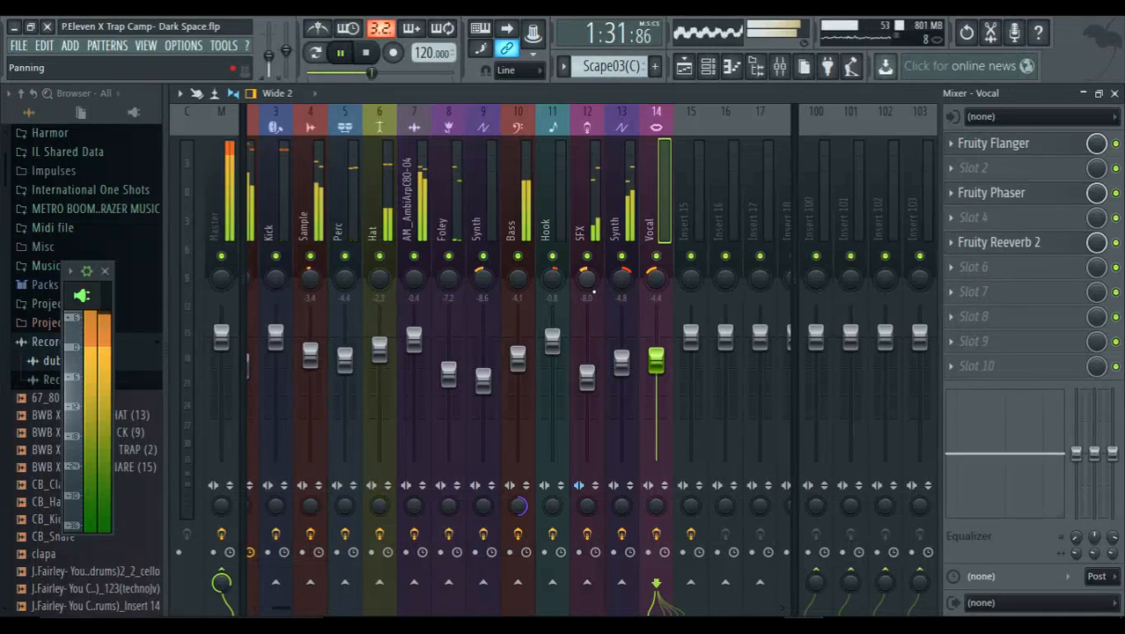
pyautogui.click(621, 290)
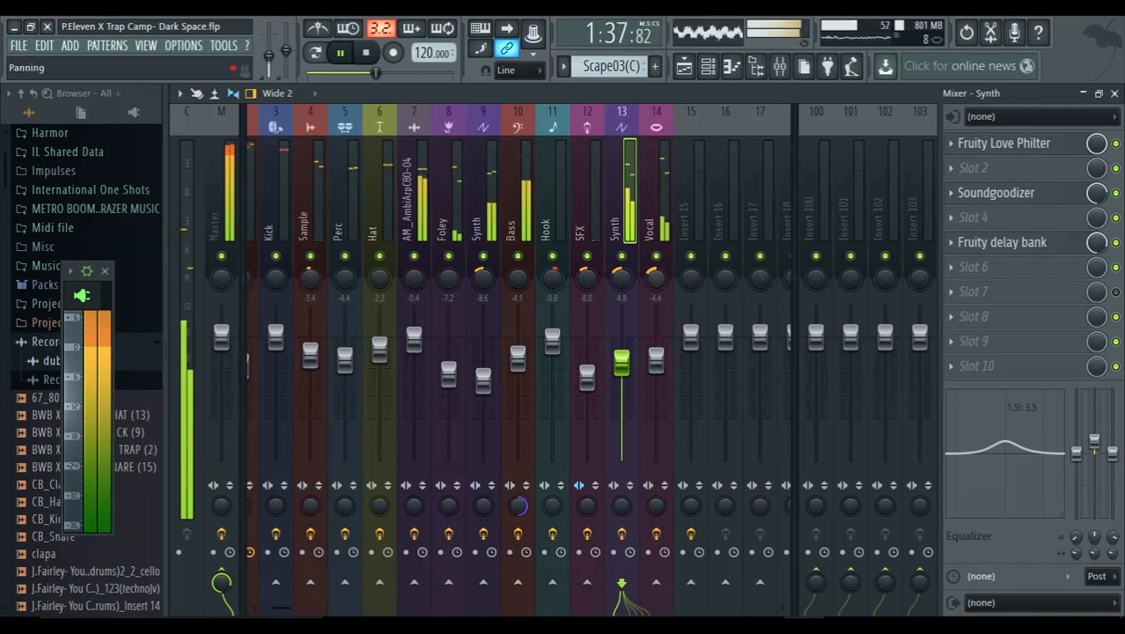
# Centre the Vocal track's panning and lower the SFX track to -8.9 dB, saving the project and stopping playback
pyautogui.moveTo(656, 279); pyautogui.dragTo(656, 264)
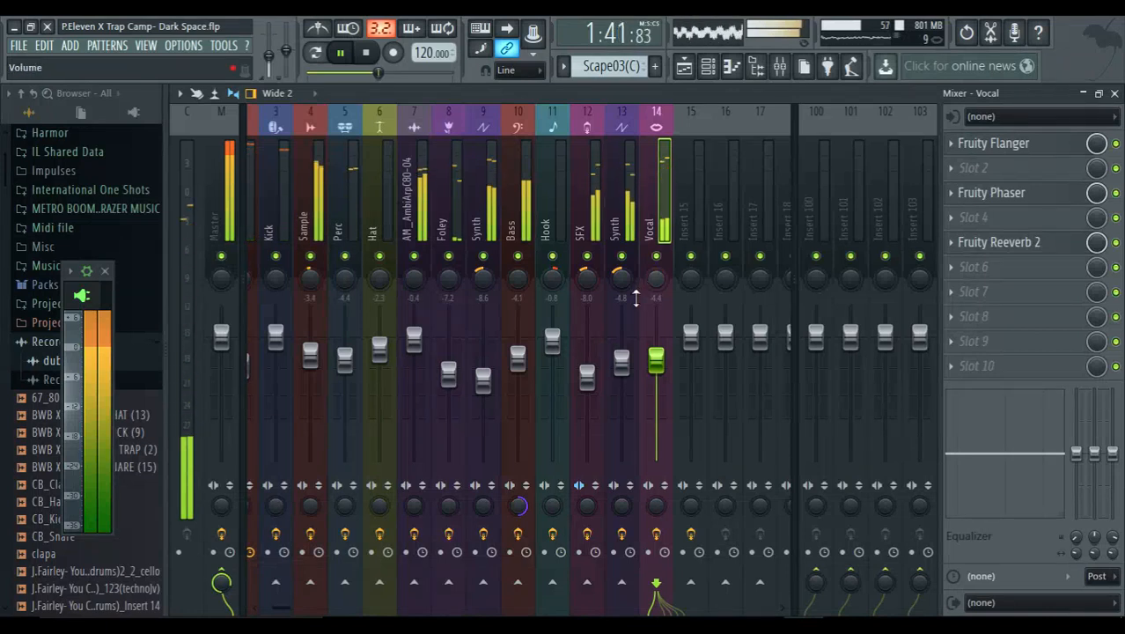
pyautogui.moveTo(586, 376); pyautogui.dragTo(586, 381)
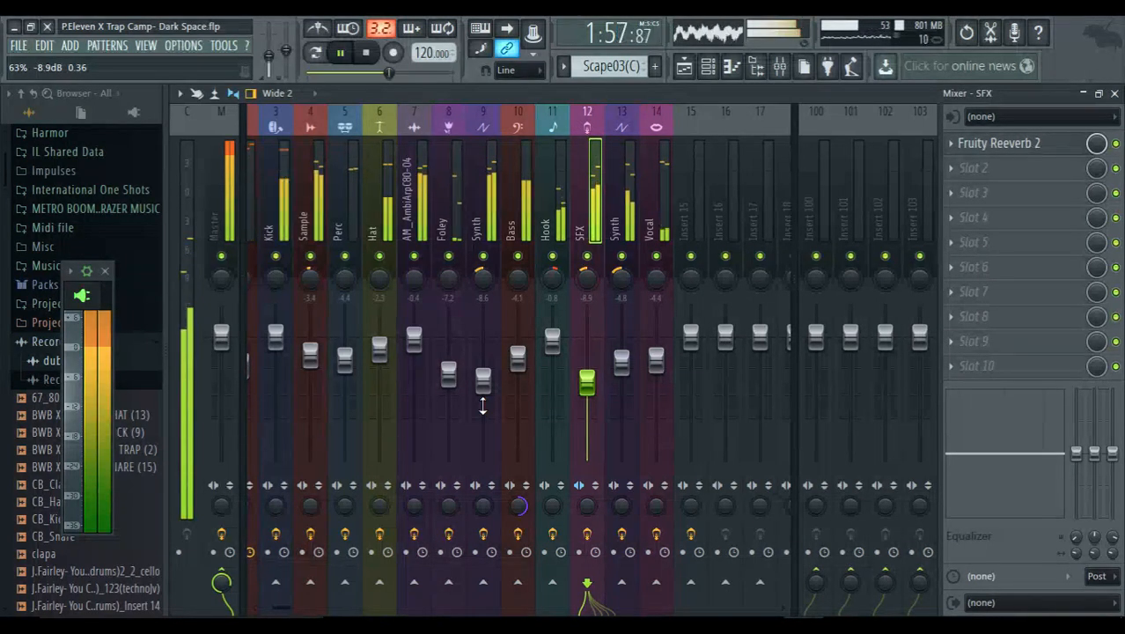
pyautogui.hotkey('ctrl', 's')
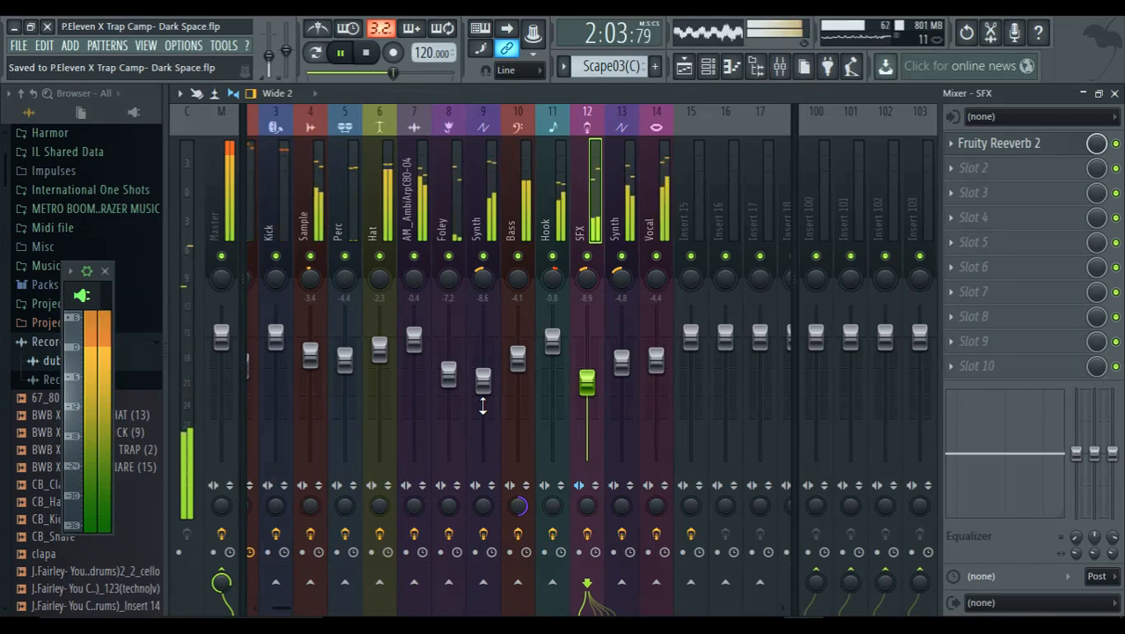
pyautogui.press('space')
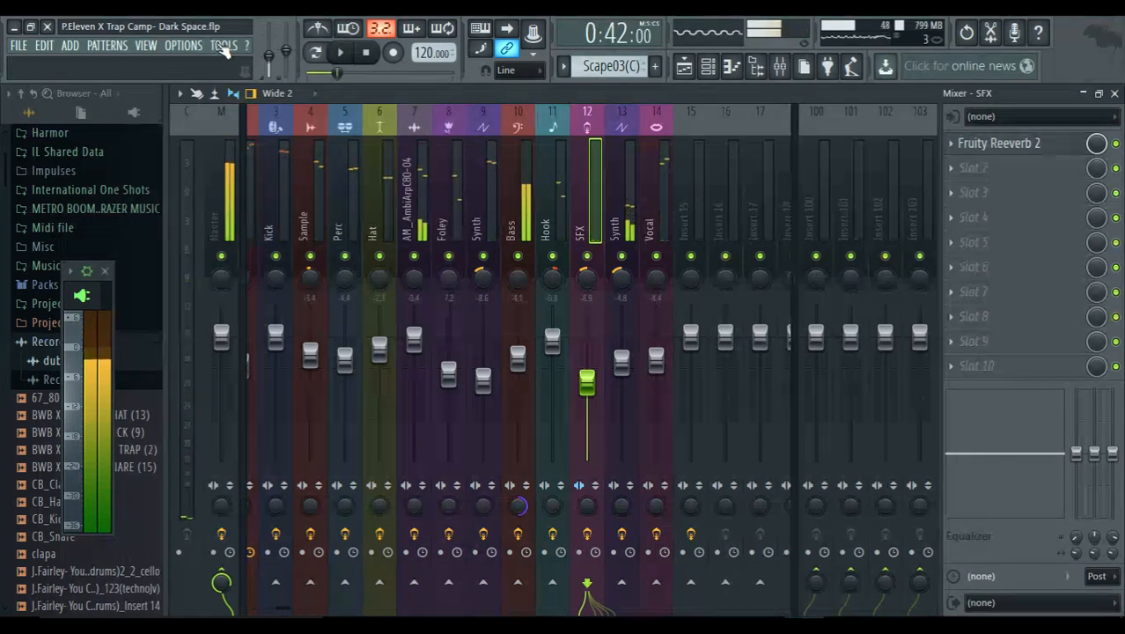
# Run the macro that switches smart disable for all plugins
pyautogui.click(223, 46)
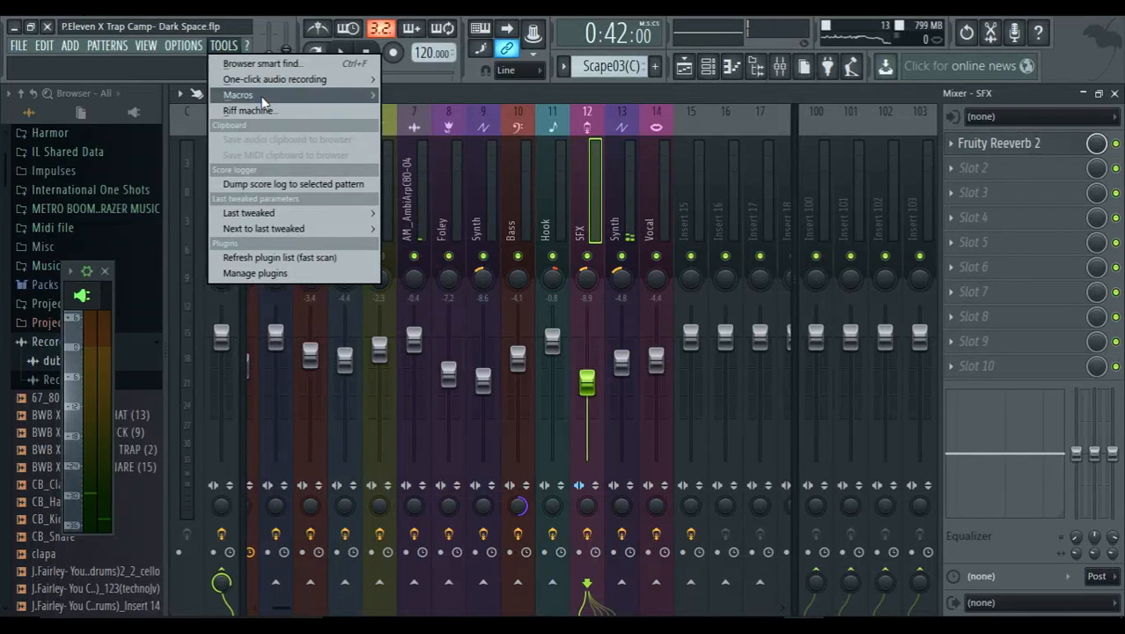
pyautogui.moveTo(264, 99)
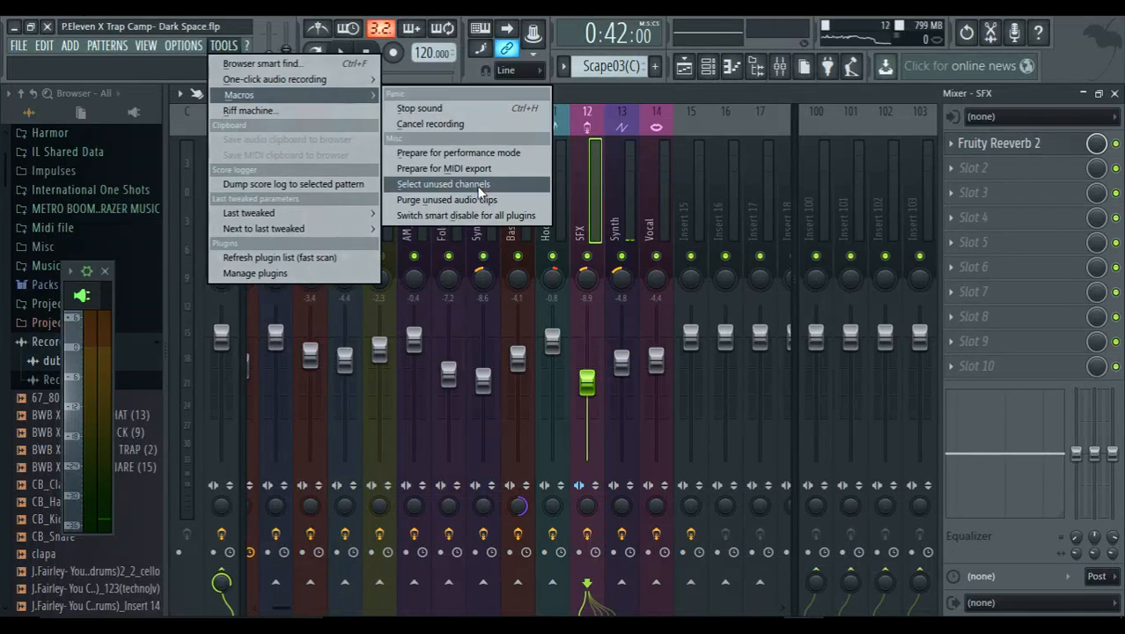
pyautogui.click(476, 214)
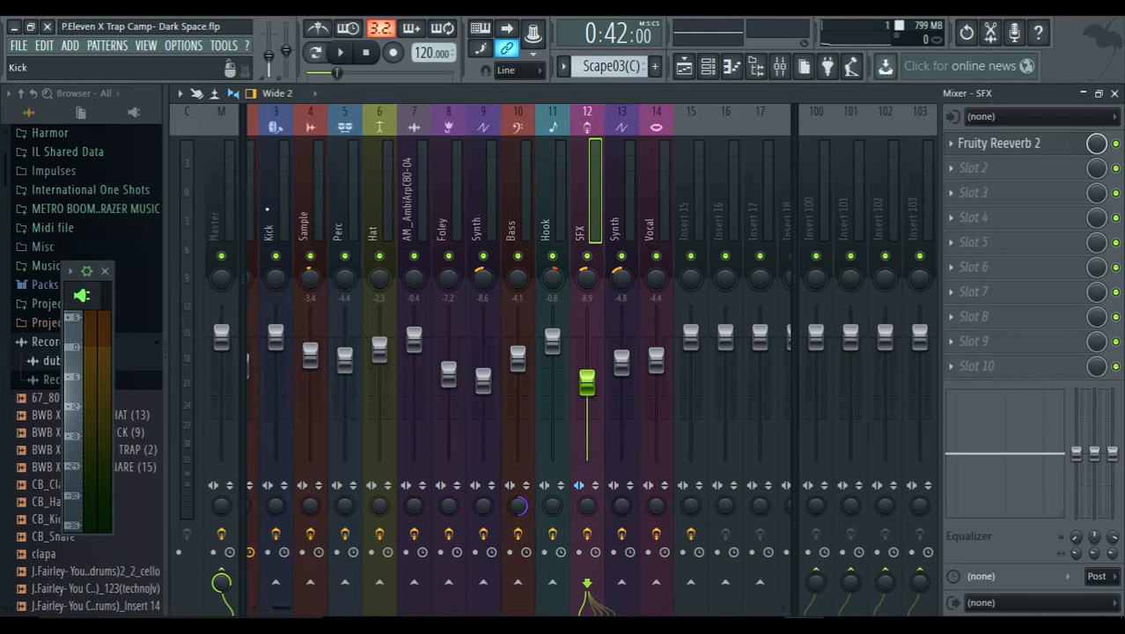
# Replace Maximus in the Master track's second effect slot with Virtual Tape Machines and enable the slot
pyautogui.click(219, 205)
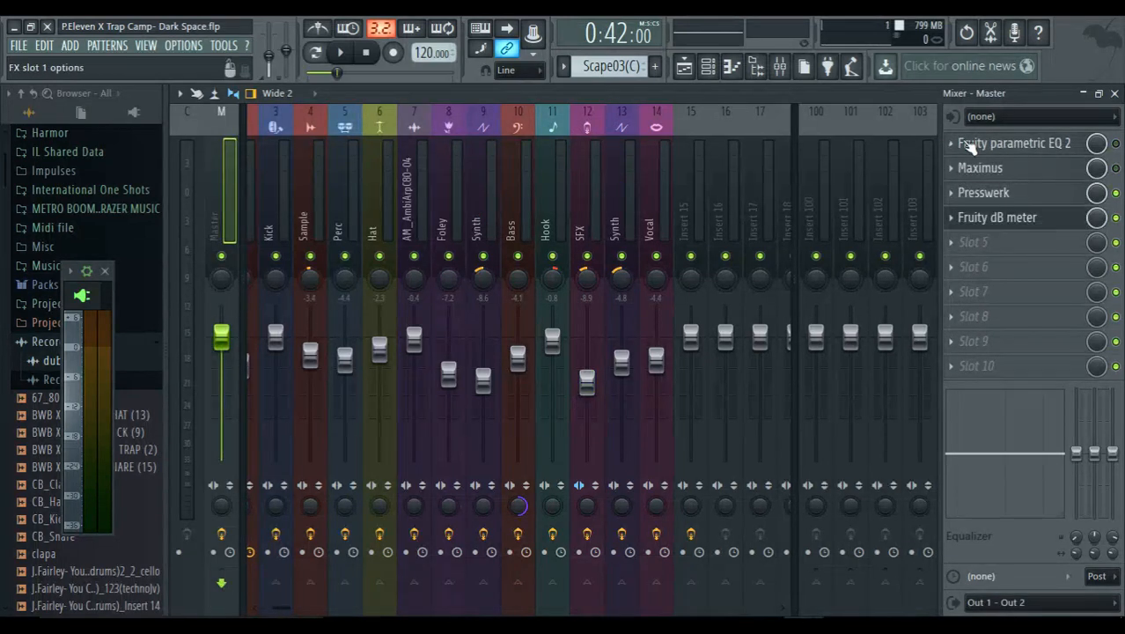
pyautogui.click(951, 168)
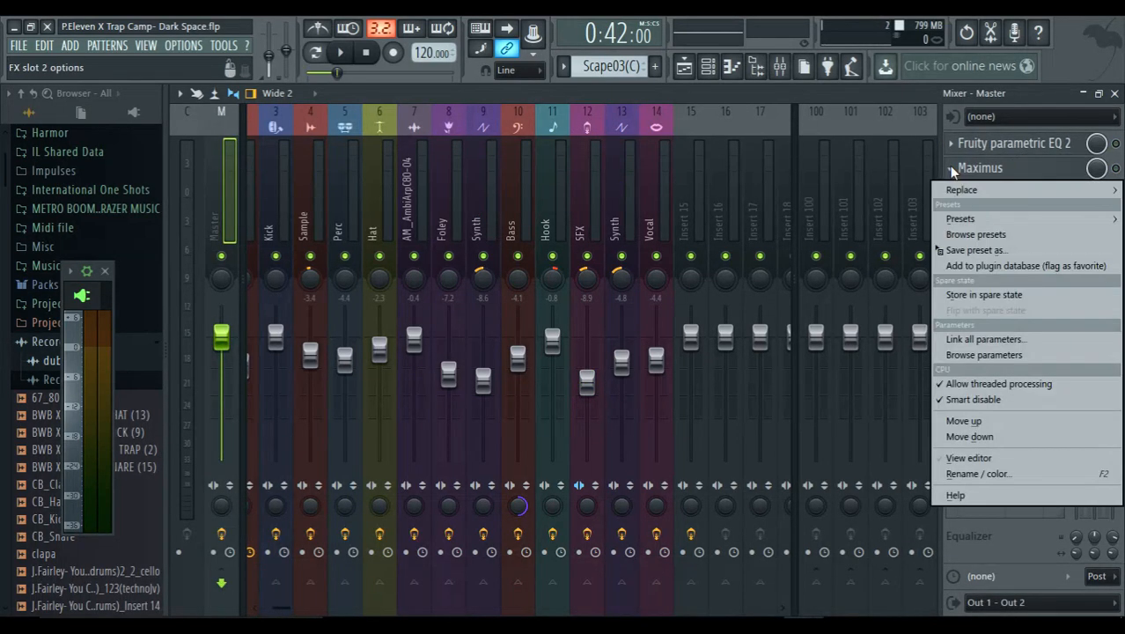
pyautogui.click(956, 171)
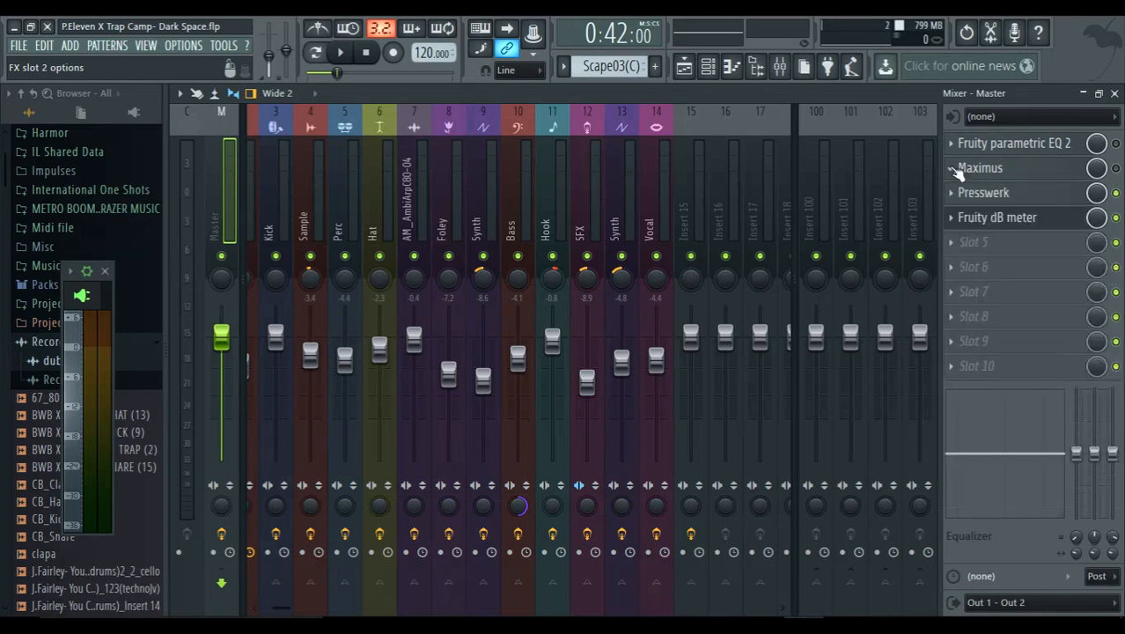
pyautogui.click(958, 172)
pyautogui.moveTo(958, 187)
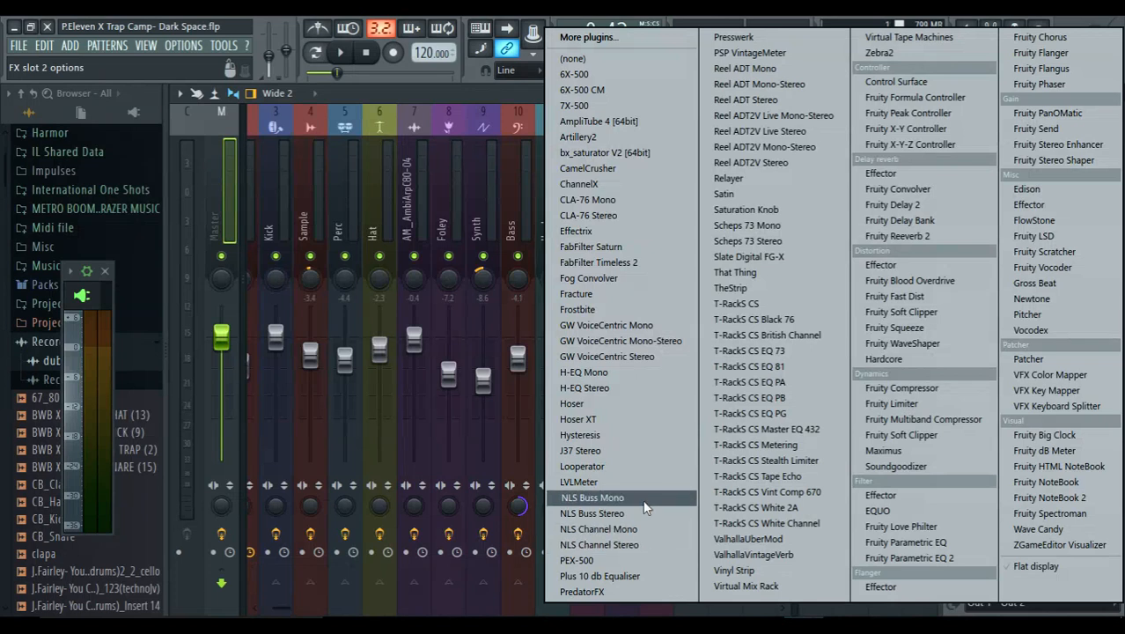
pyautogui.click(882, 38)
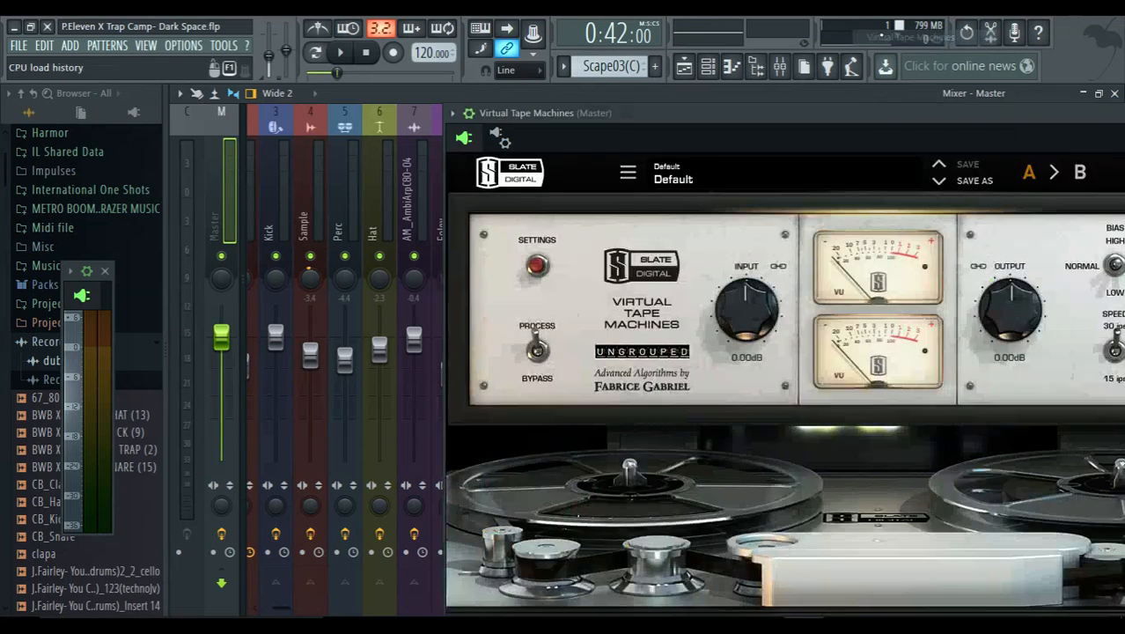
pyautogui.click(469, 112)
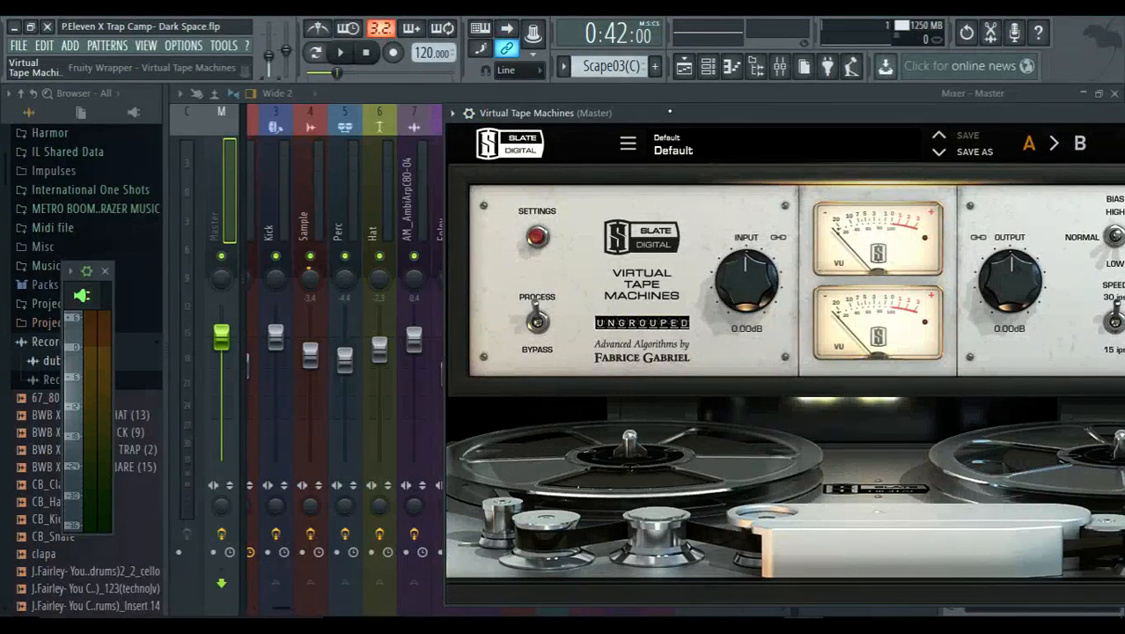
pyautogui.moveTo(669, 112); pyautogui.dragTo(289, 89)
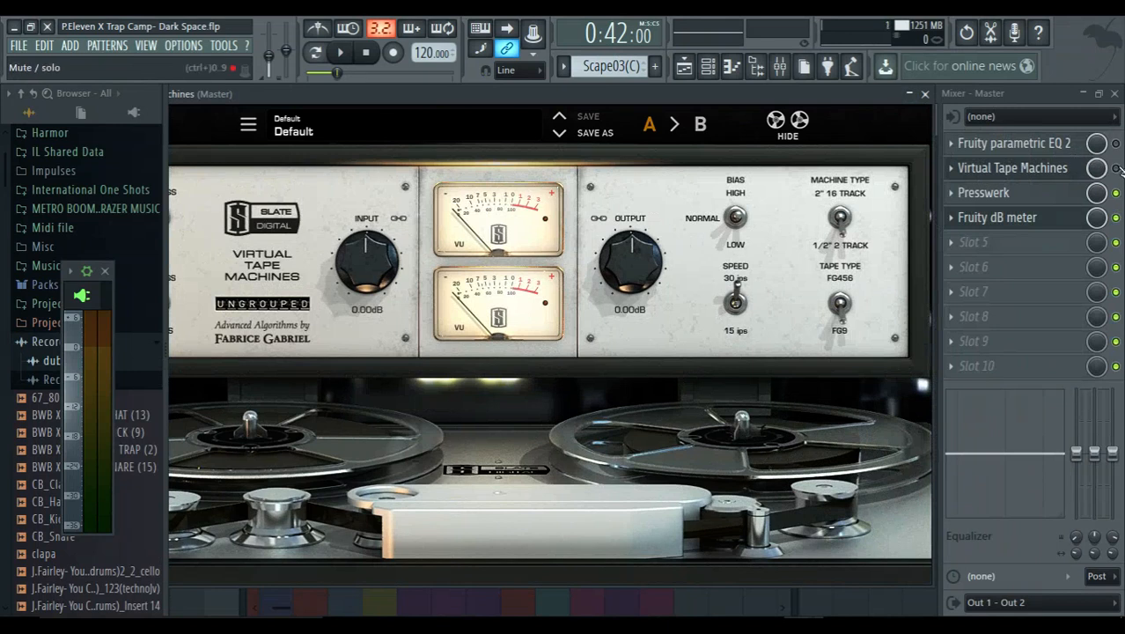
pyautogui.click(1056, 168)
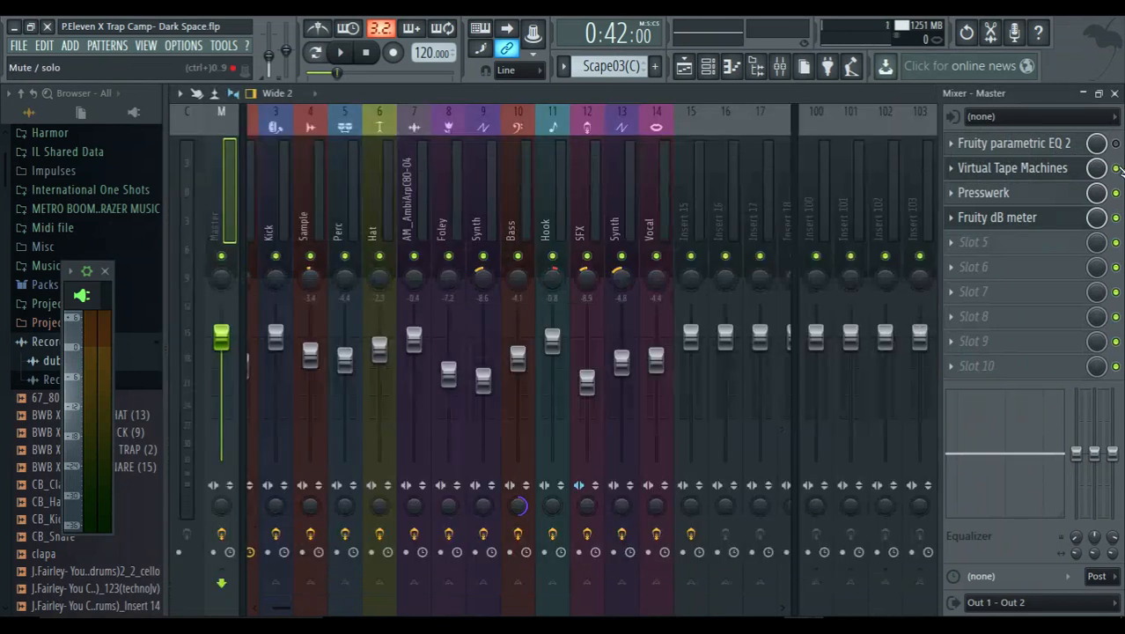
# Set Virtual Tape Machines on the Master to a speed of 15 ips and tape type FG456
pyautogui.click(1019, 169)
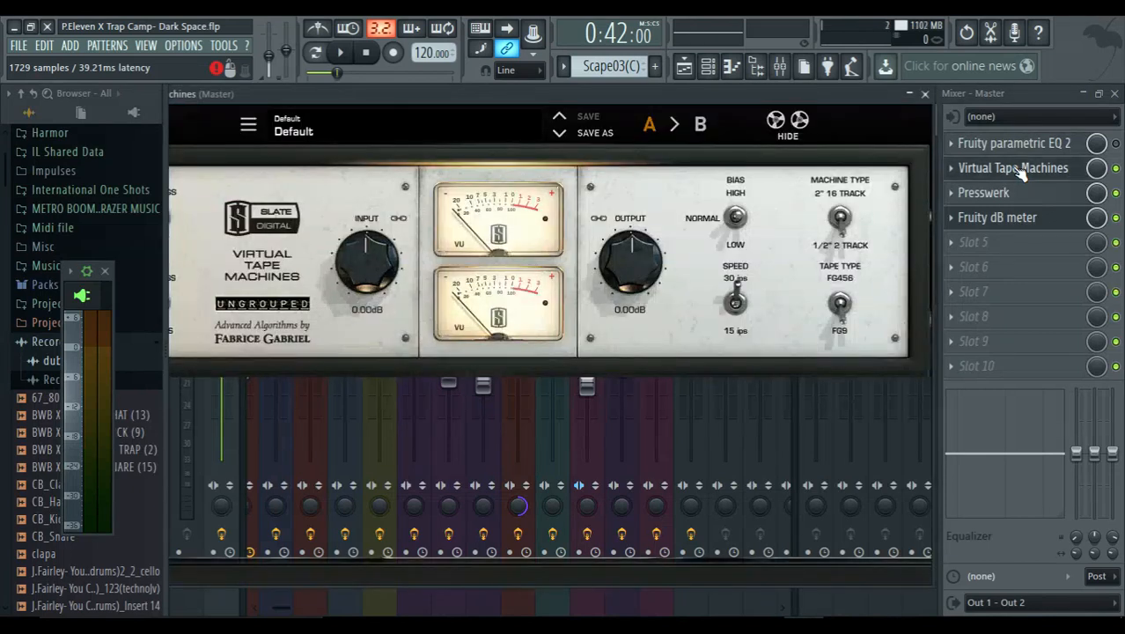
pyautogui.moveTo(759, 98); pyautogui.dragTo(881, 103)
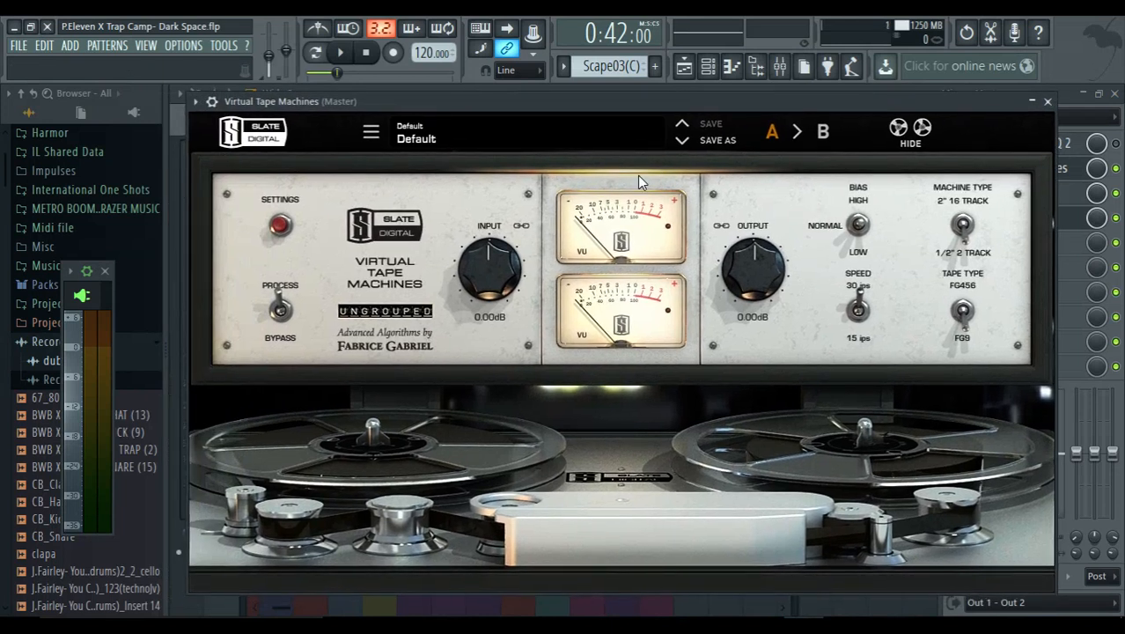
pyautogui.click(861, 315)
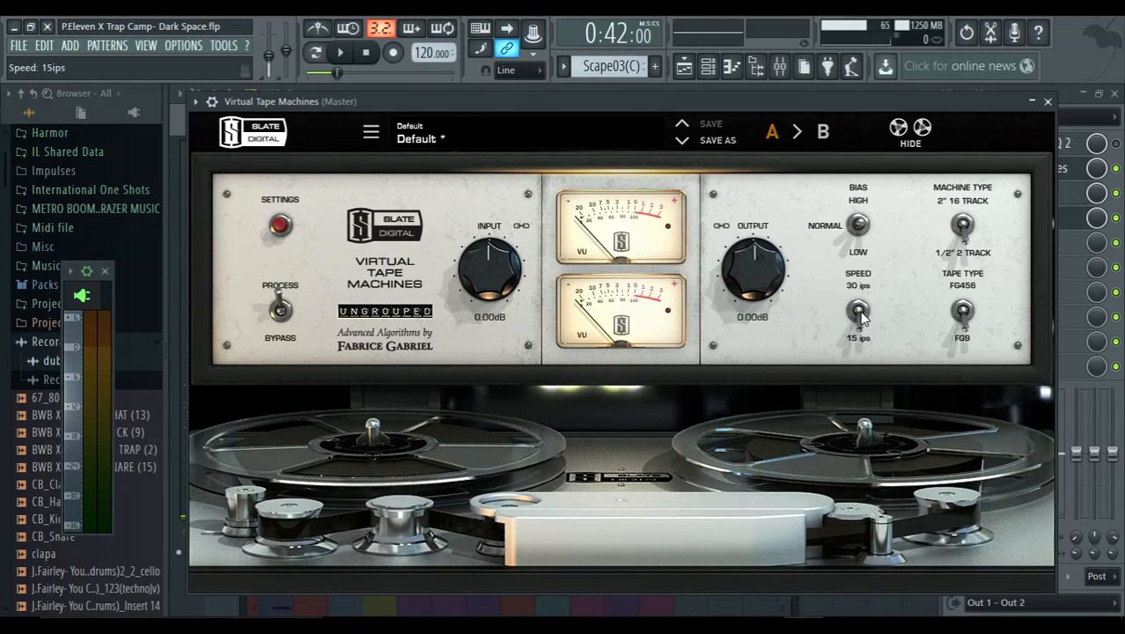
pyautogui.click(962, 312)
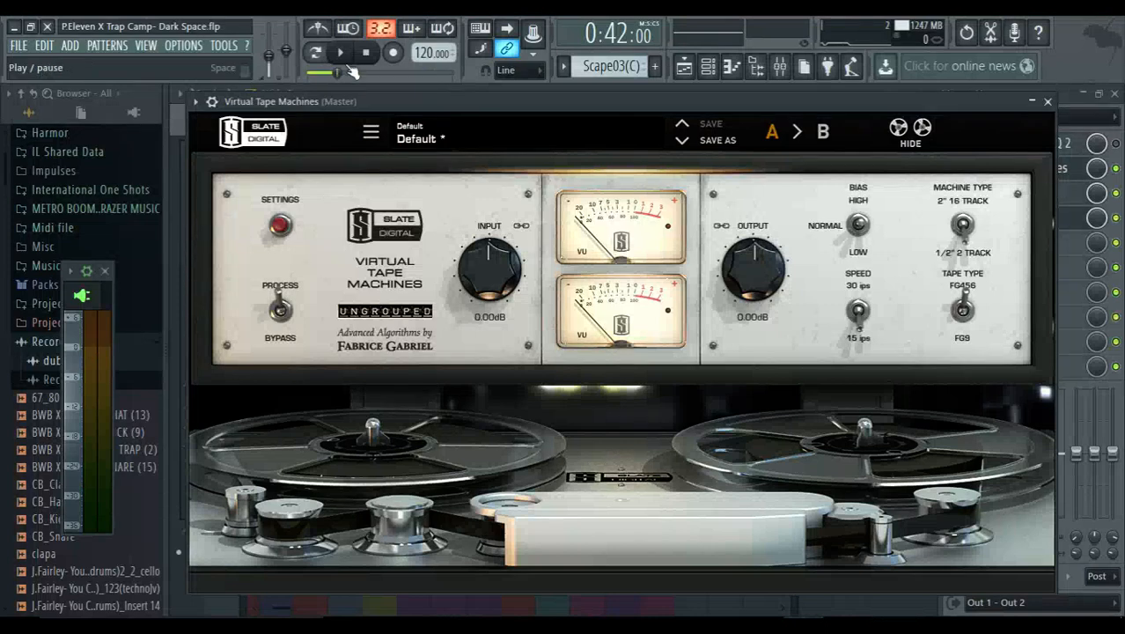
# Audition the beat with the tape plugin's processing bypassed and re-engaged, close the plugin, and save the project
pyautogui.press('space')
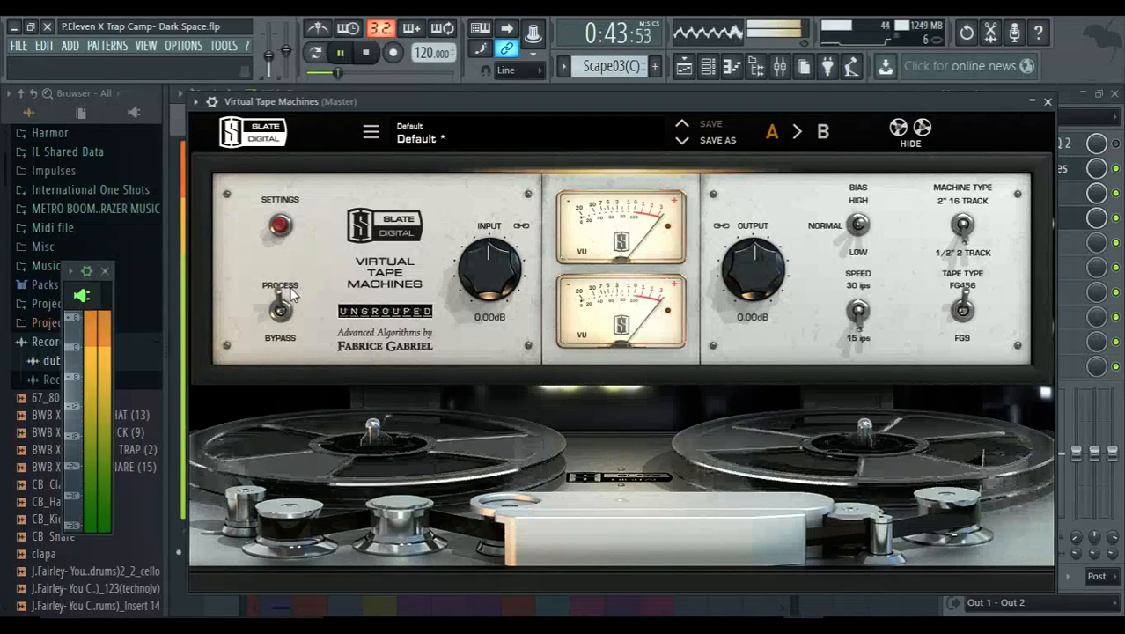
pyautogui.click(281, 307)
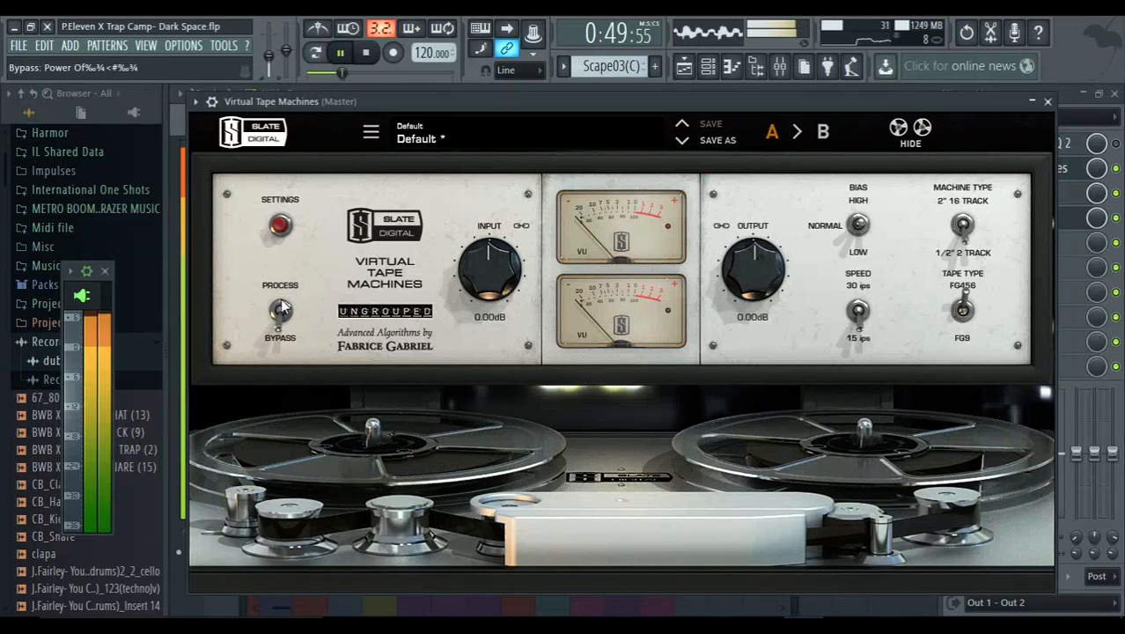
pyautogui.click(281, 306)
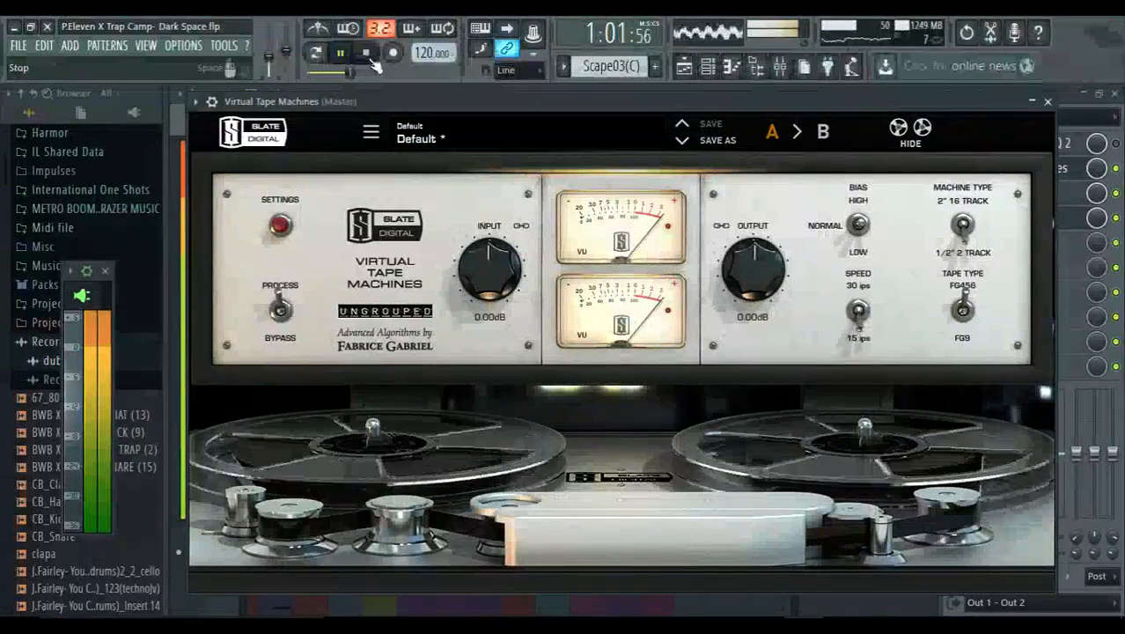
pyautogui.click(1046, 102)
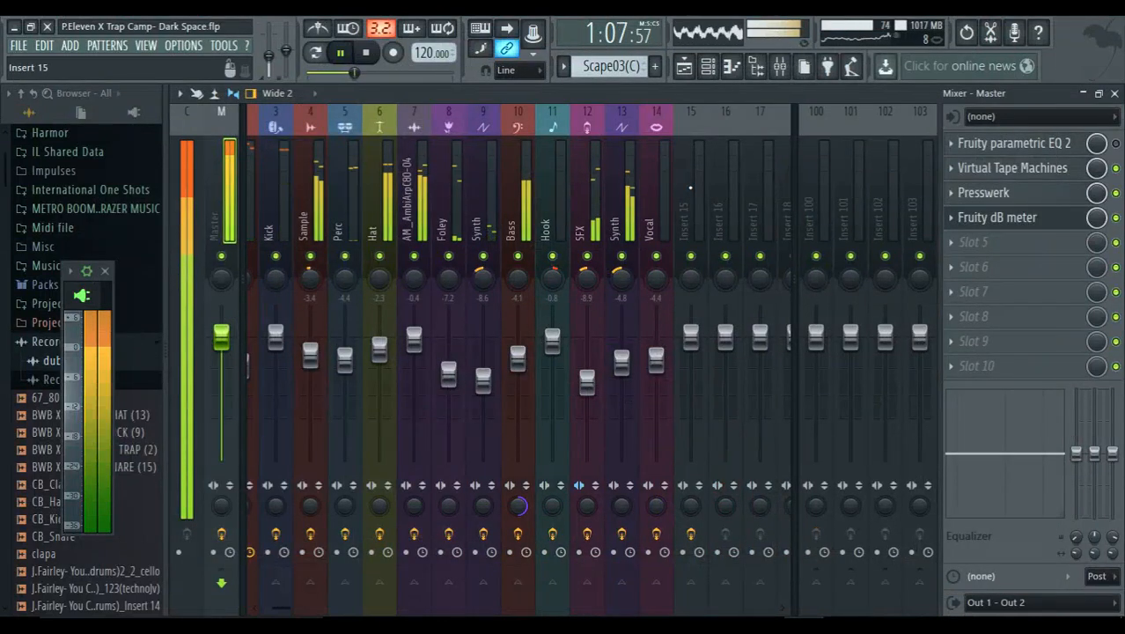
pyautogui.press('space')
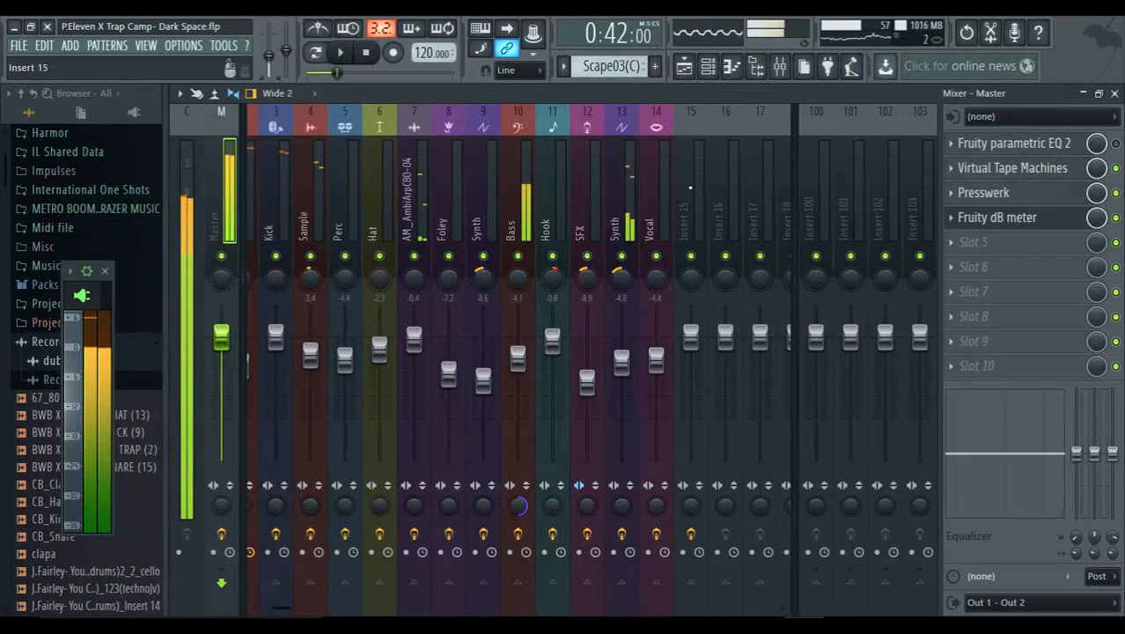
pyautogui.hotkey('ctrl', 's')
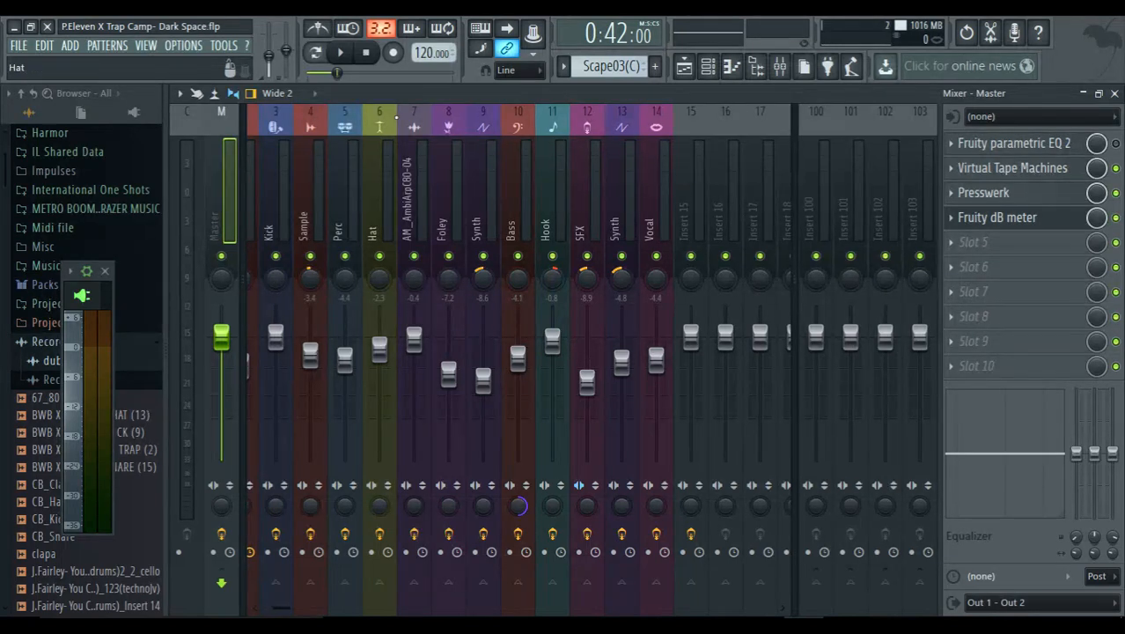
# Play the beat and compare it with the Virtual Tape Machines slot on the Master disabled and re-enabled
pyautogui.click(341, 55)
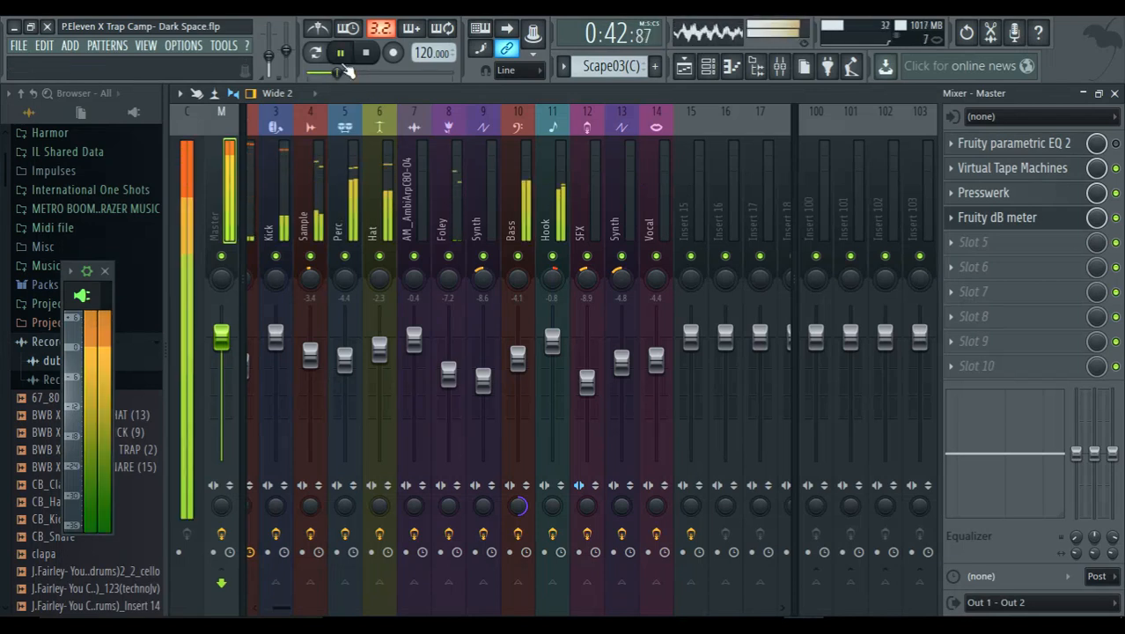
pyautogui.click(1115, 167)
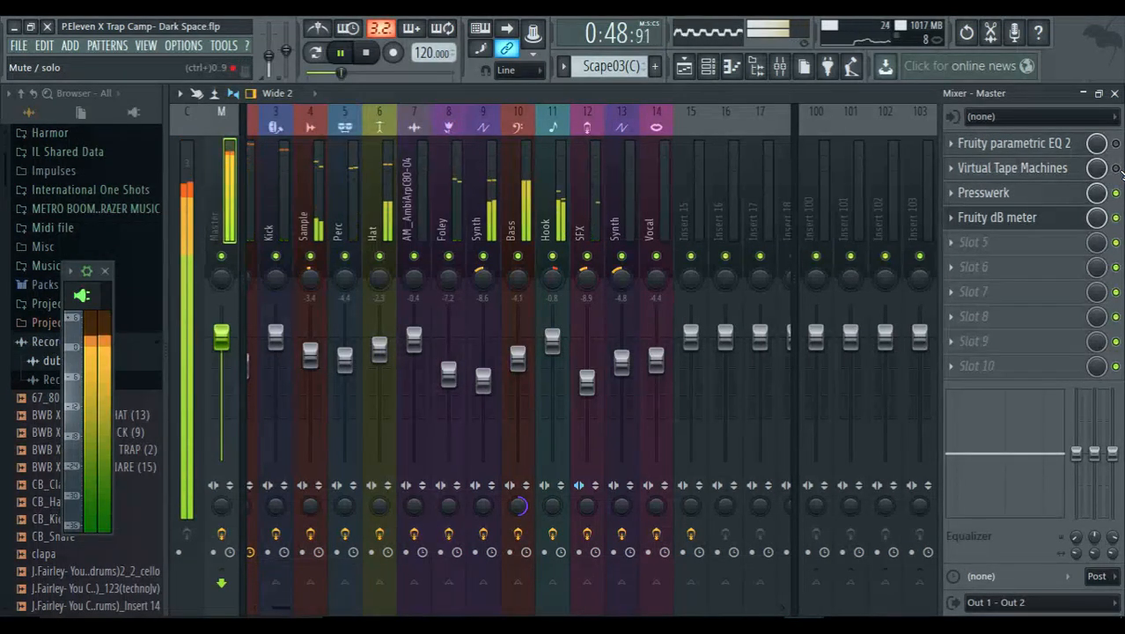
pyautogui.click(1115, 167)
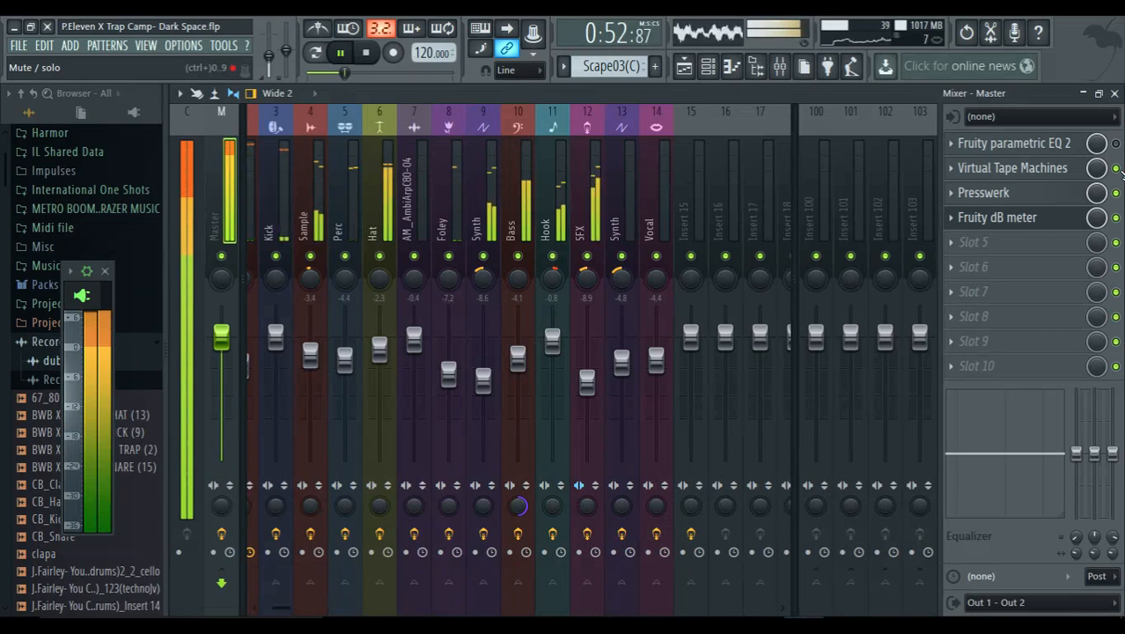
# Lower the SFX track to -11.4 dB and the insert 13 Synth track to -9.2 dB, stopping playback and saving the project
pyautogui.click(586, 382)
pyautogui.moveTo(586, 382); pyautogui.dragTo(586, 389)
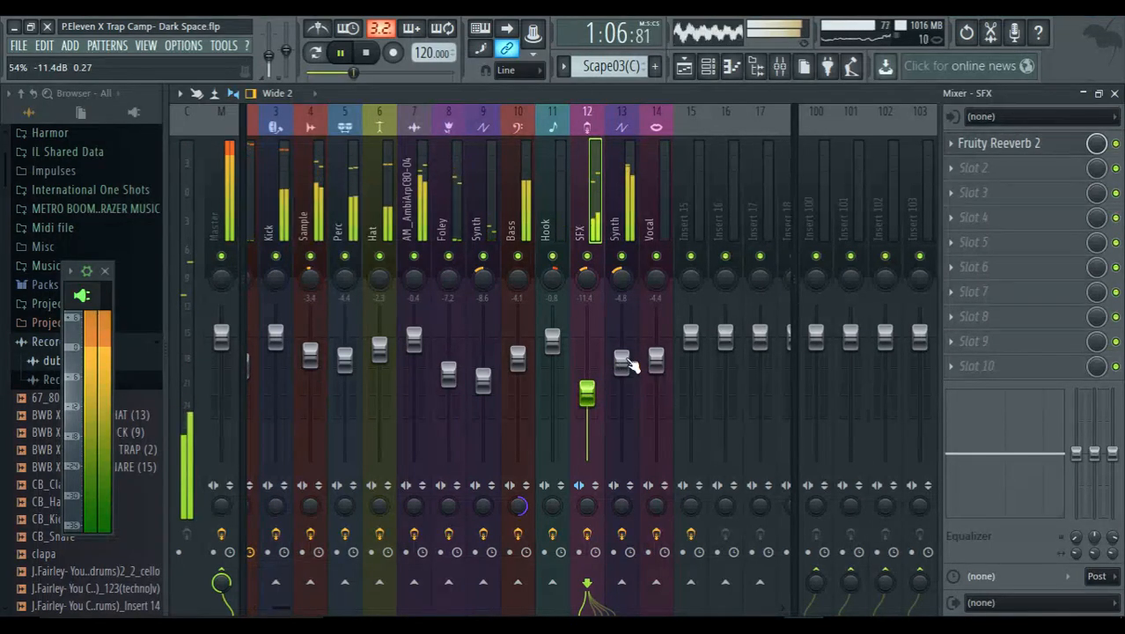
pyautogui.moveTo(623, 359); pyautogui.dragTo(625, 376)
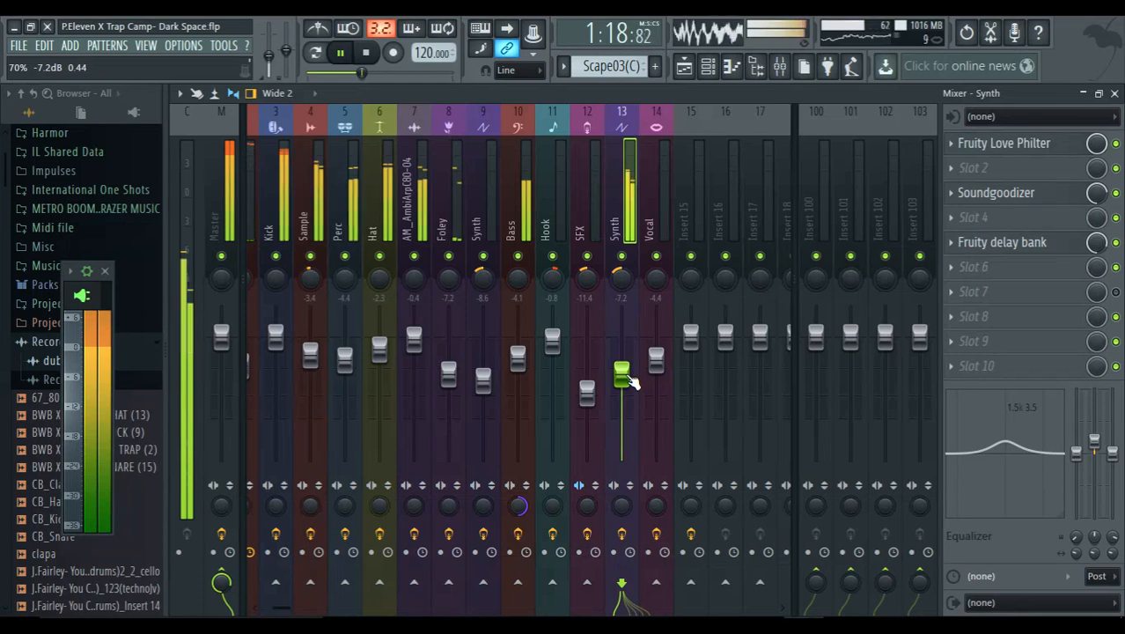
pyautogui.moveTo(631, 381); pyautogui.dragTo(632, 389)
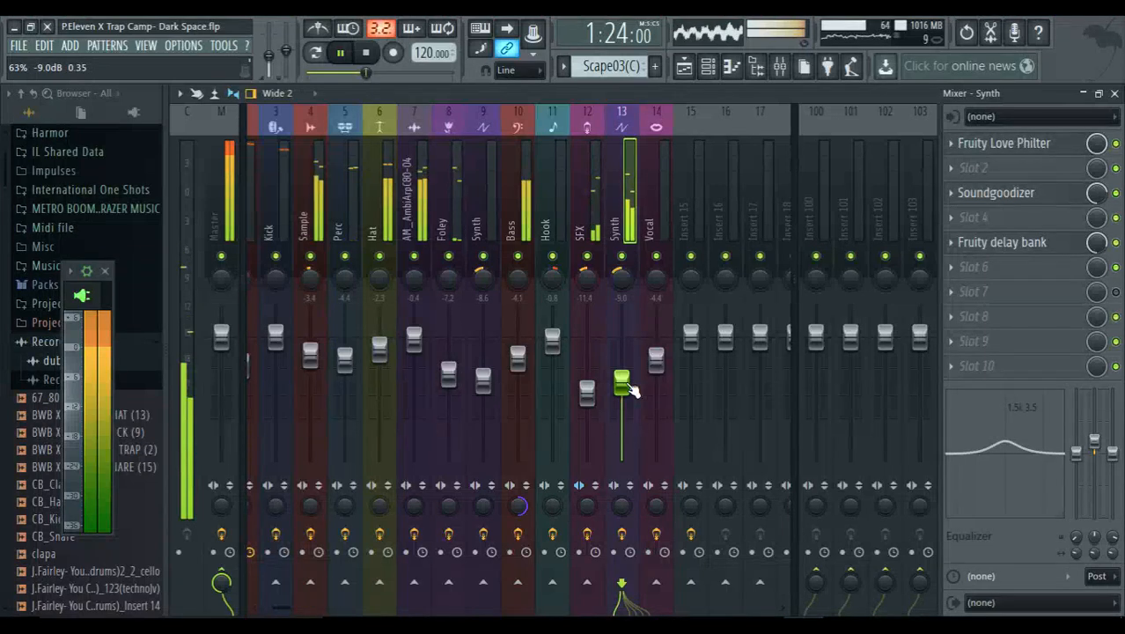
pyautogui.press('space')
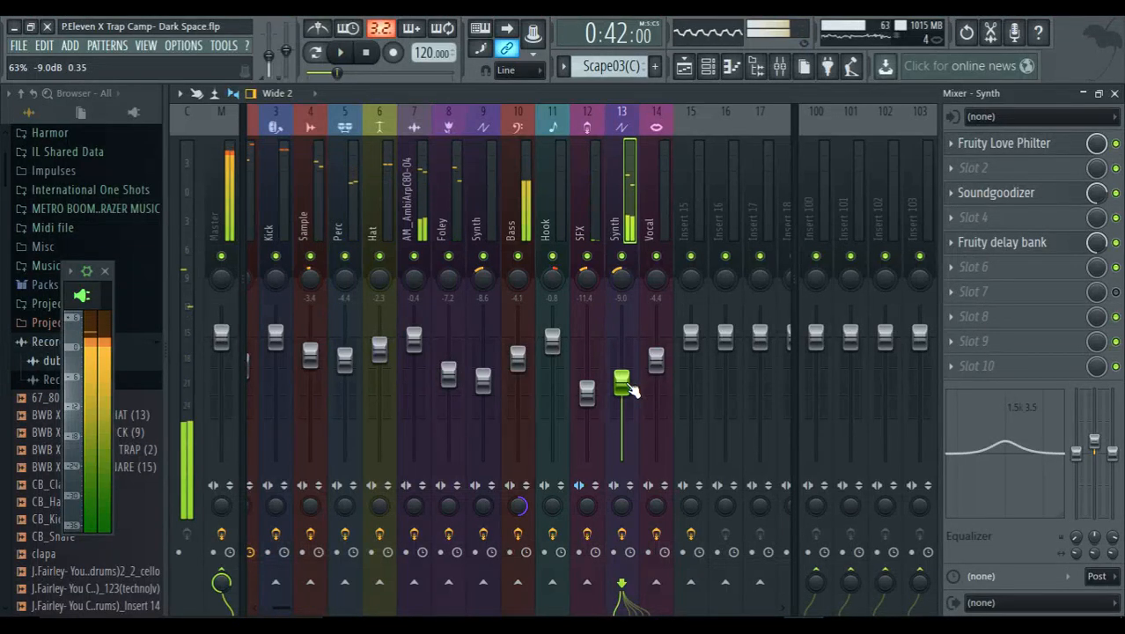
pyautogui.hotkey('ctrl', 's')
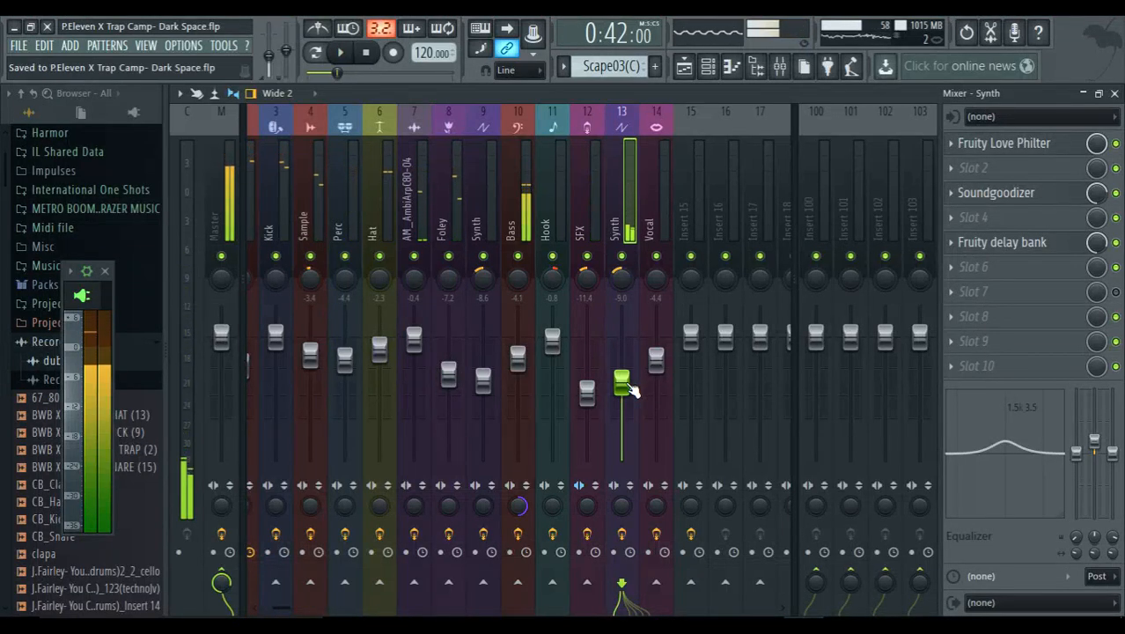
pyautogui.moveTo(630, 390); pyautogui.dragTo(630, 392)
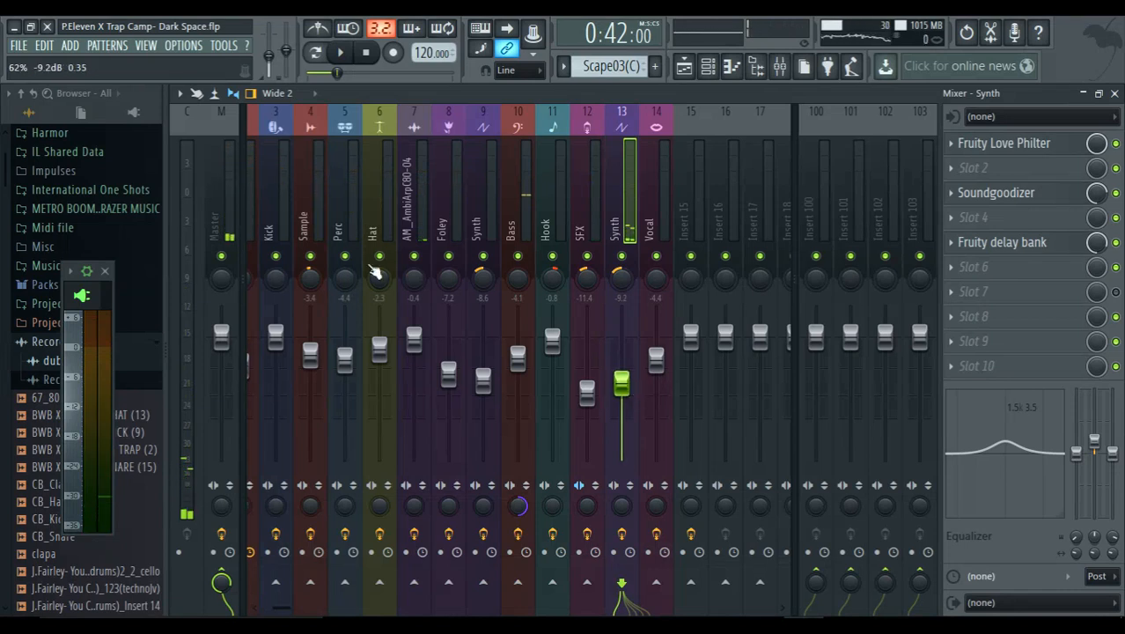
# Run the macro that switches smart disable for all plugins
pyautogui.click(225, 46)
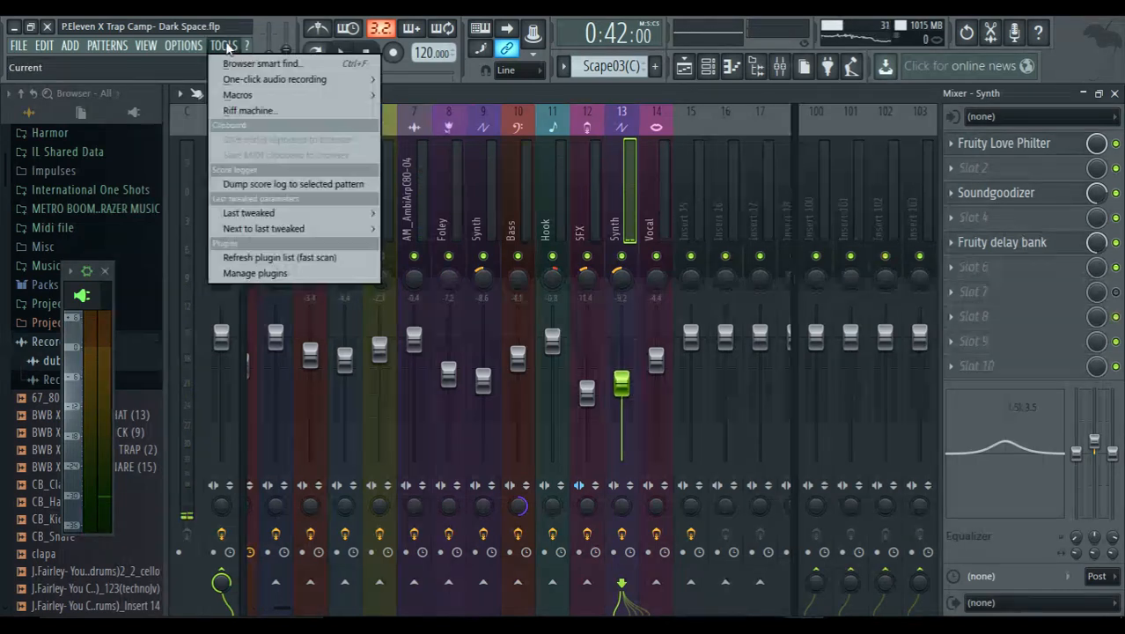
pyautogui.moveTo(265, 97)
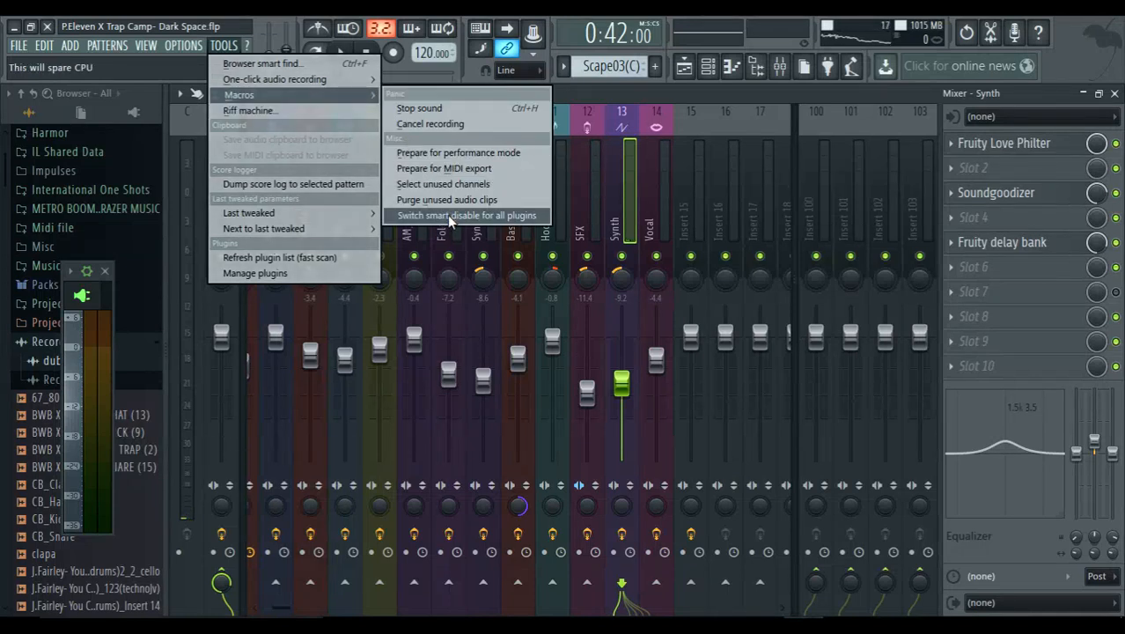
pyautogui.click(447, 215)
# Play the beat, lower the SFX track to -13.1 dB and pan it about 18% right
pyautogui.press('space')
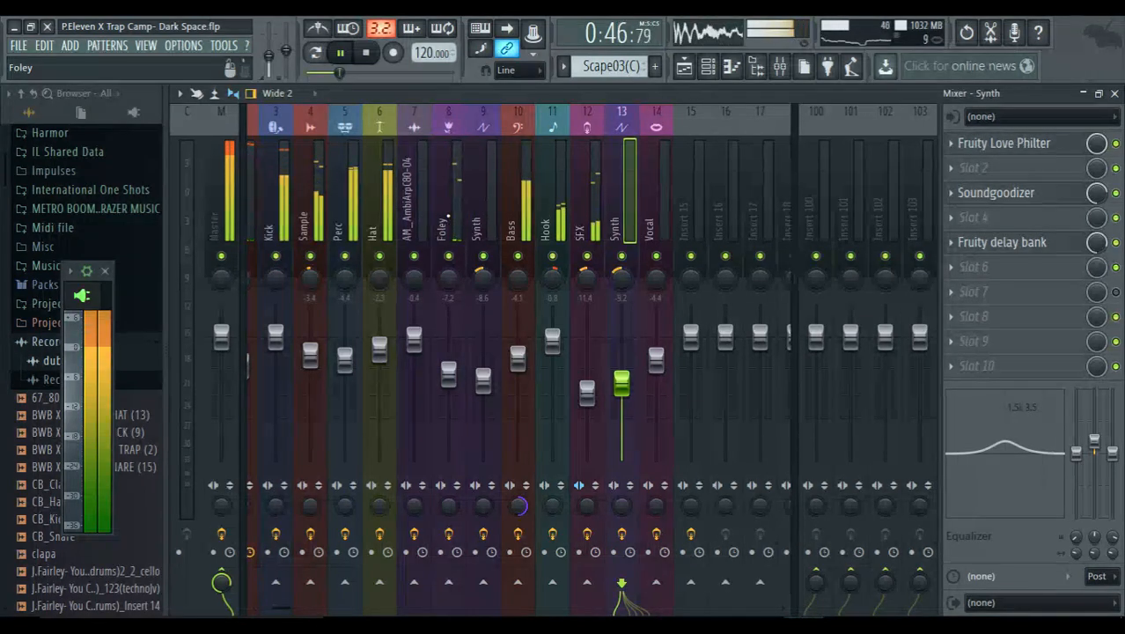
pyautogui.moveTo(595, 270); pyautogui.dragTo(595, 263)
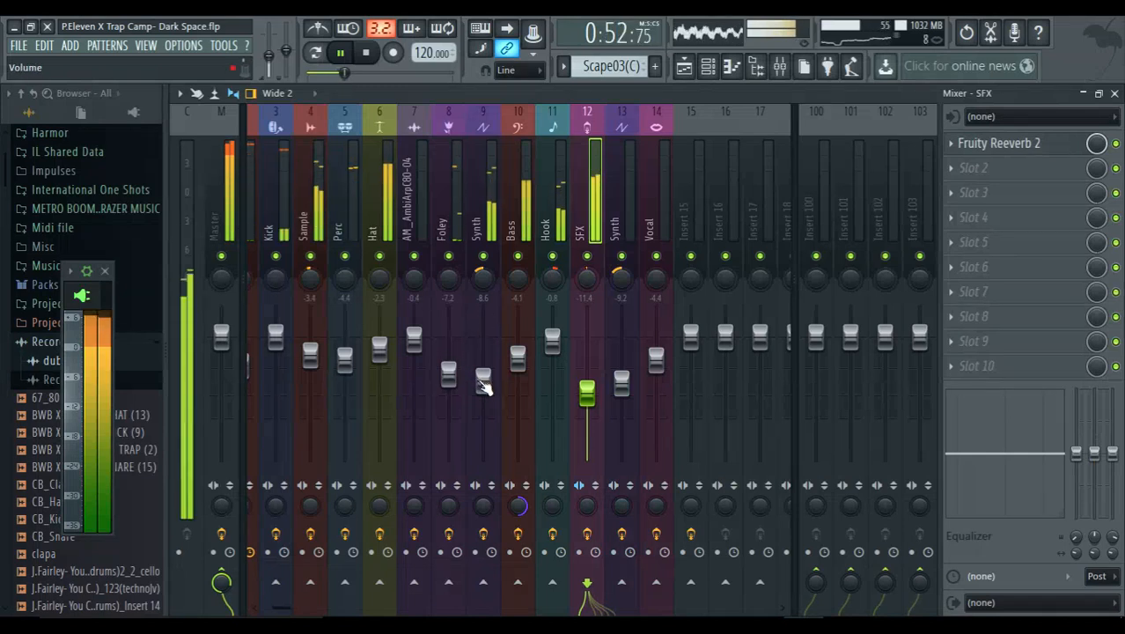
pyautogui.moveTo(586, 392); pyautogui.dragTo(586, 401)
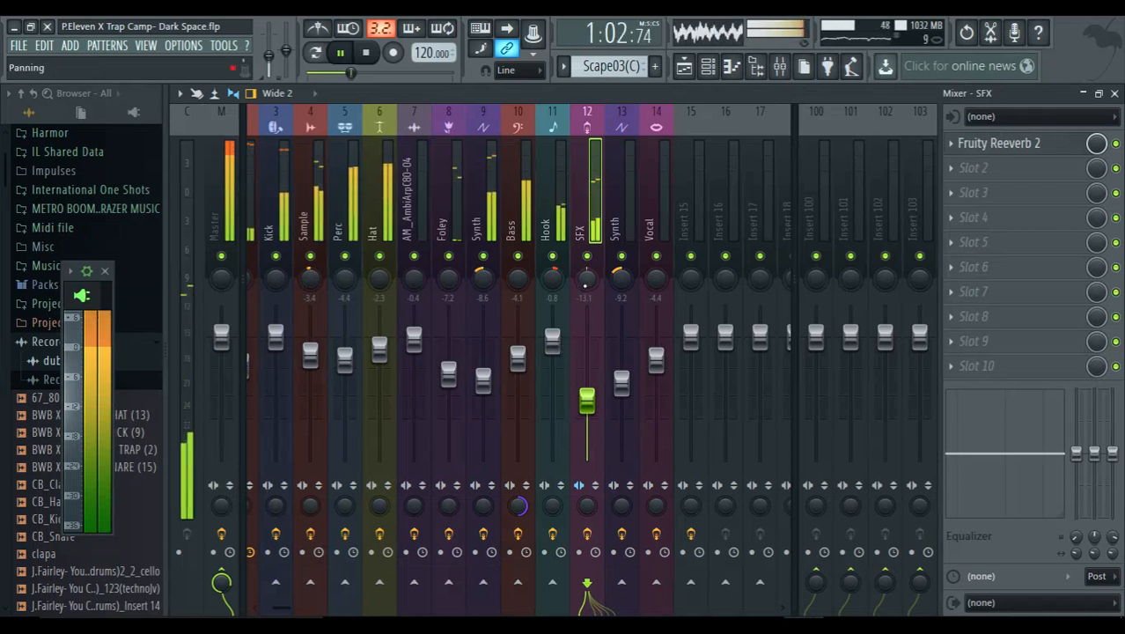
pyautogui.moveTo(587, 278); pyautogui.dragTo(587, 264)
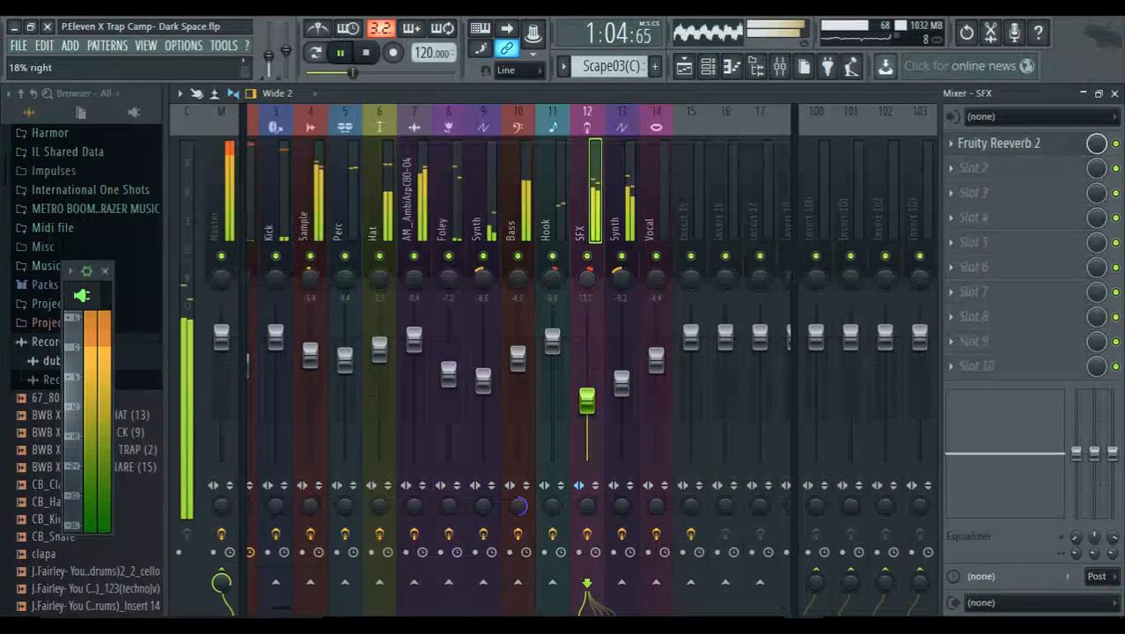
# Pan the insert 13 Synth track further left and the AM_AmbiArpC80-04 track slightly right, stopping playback and saving the project
pyautogui.moveTo(620, 278); pyautogui.dragTo(621, 300)
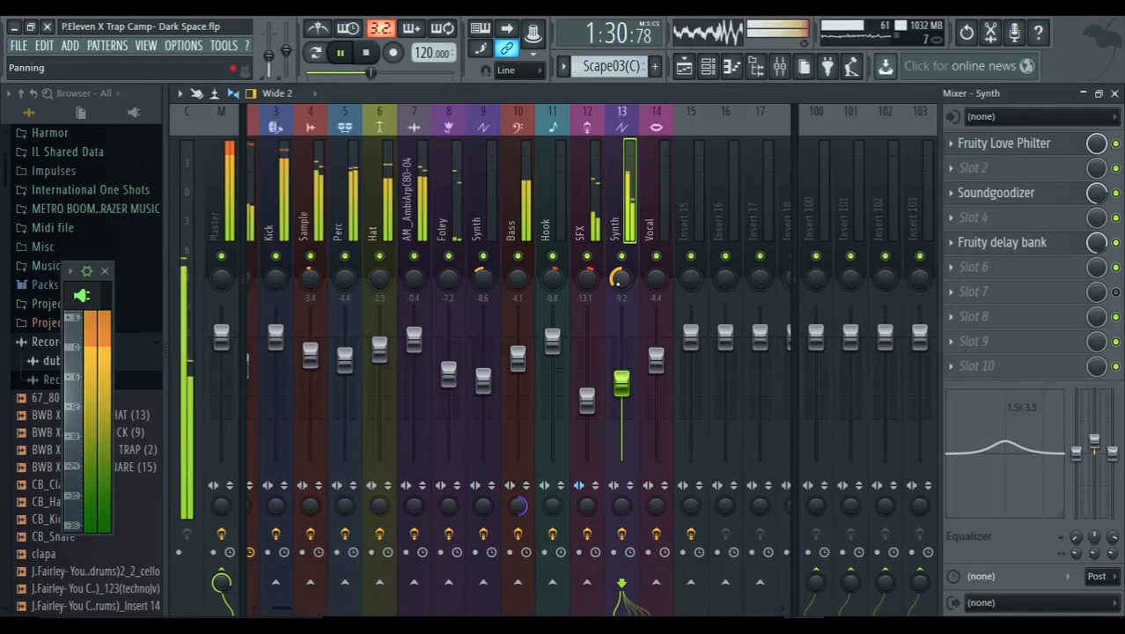
pyautogui.click(415, 277)
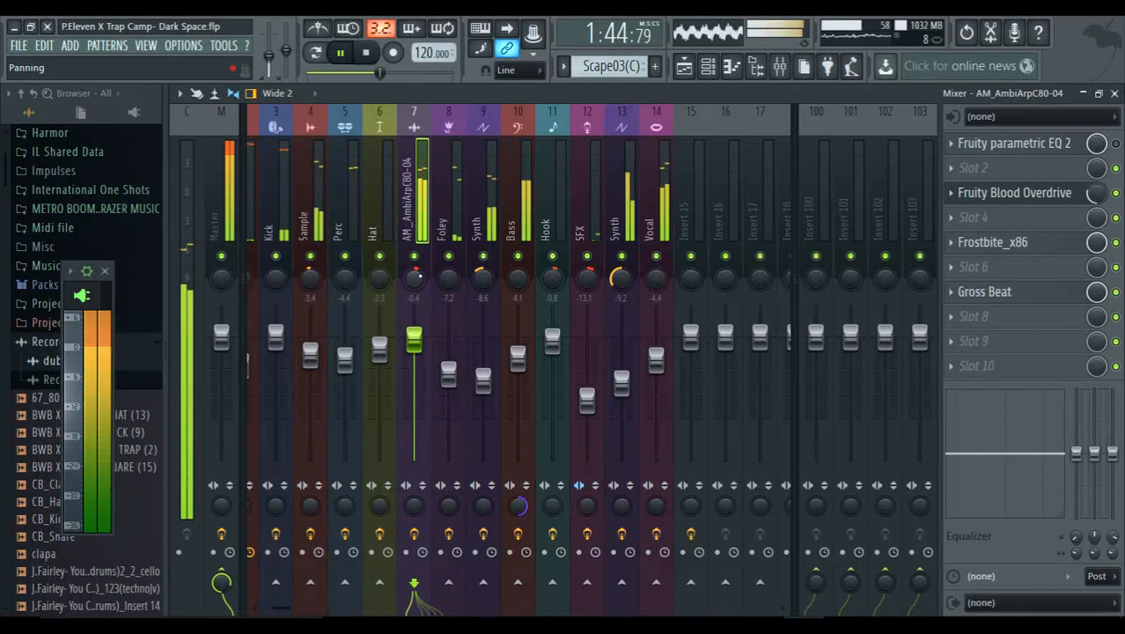
pyautogui.press('space')
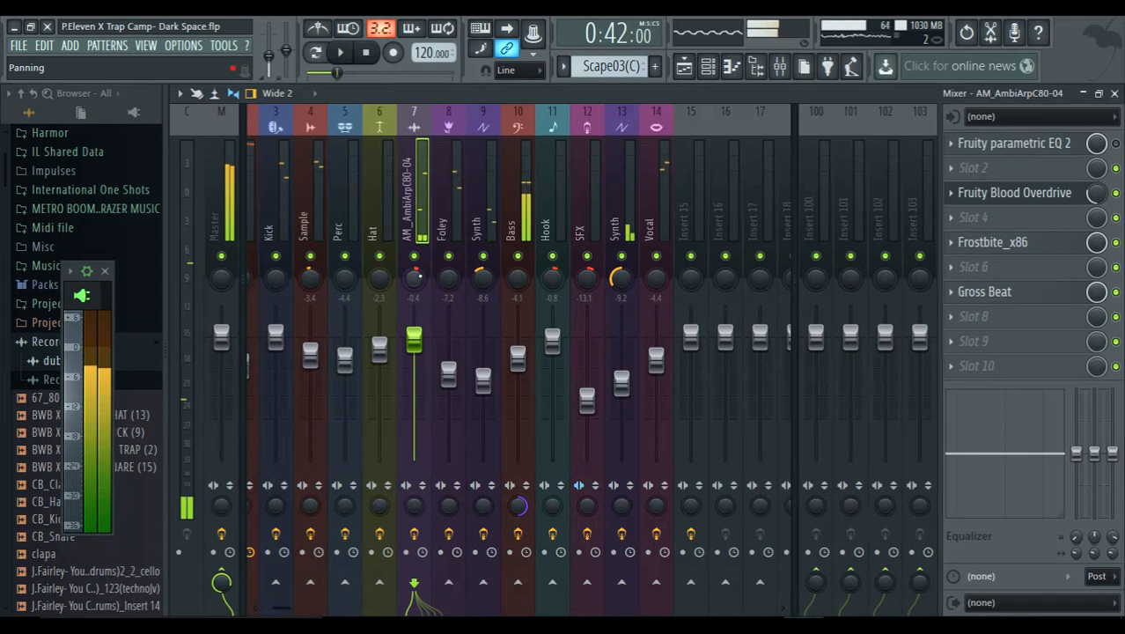
pyautogui.hotkey('ctrl', 's')
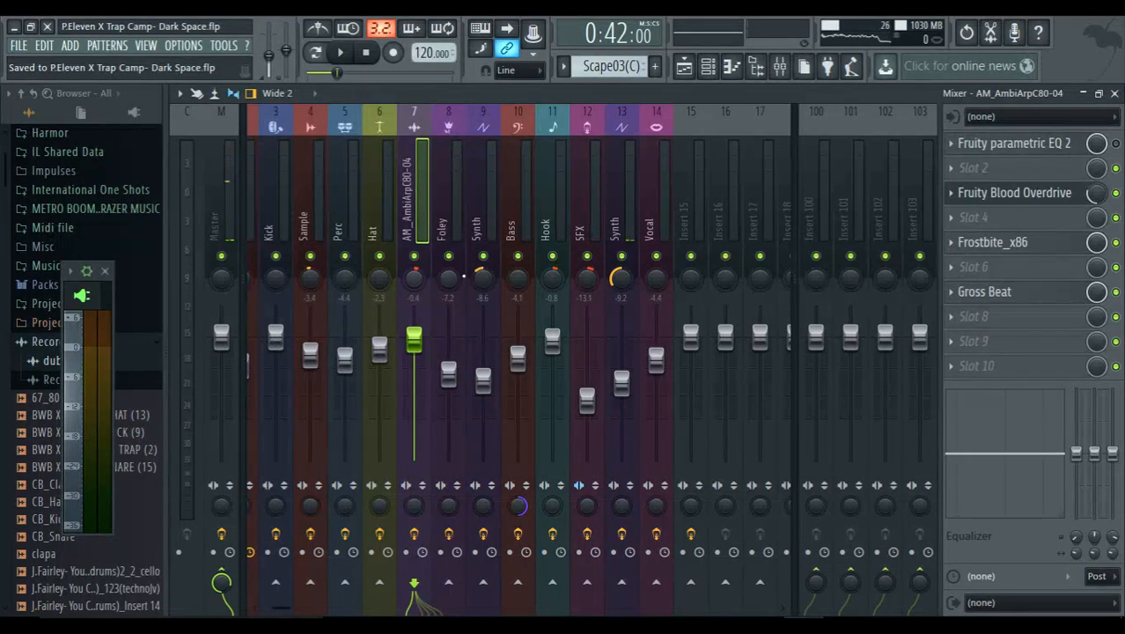
# Review the Frostbite_x86 settings on the AM_AmbiArpC80-04 track and close the plugin
pyautogui.click(1055, 250)
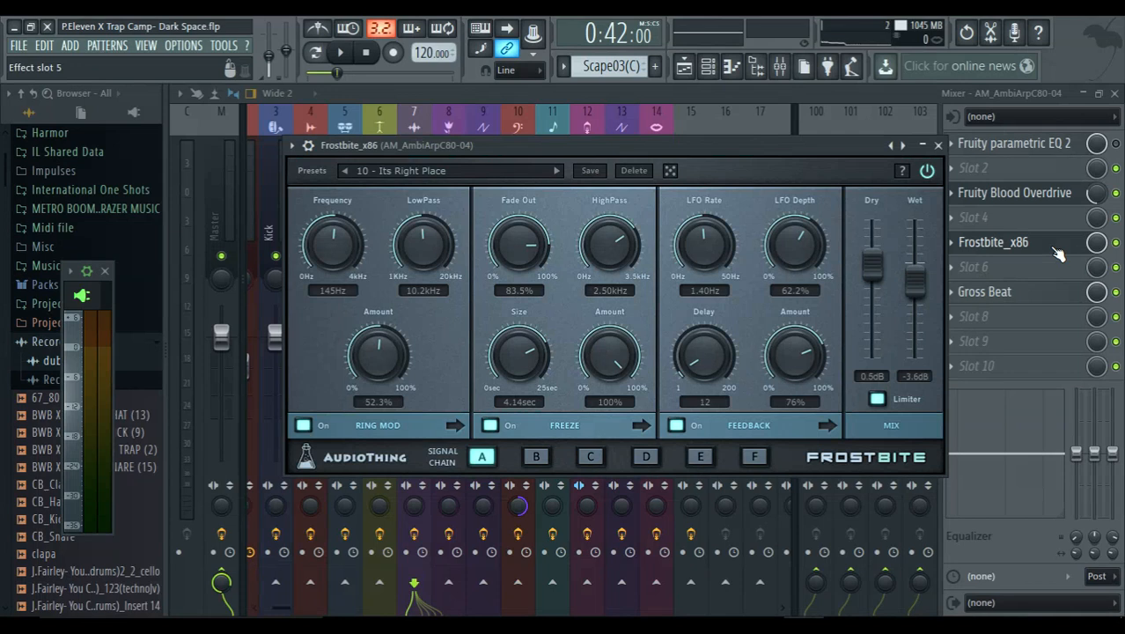
pyautogui.click(938, 146)
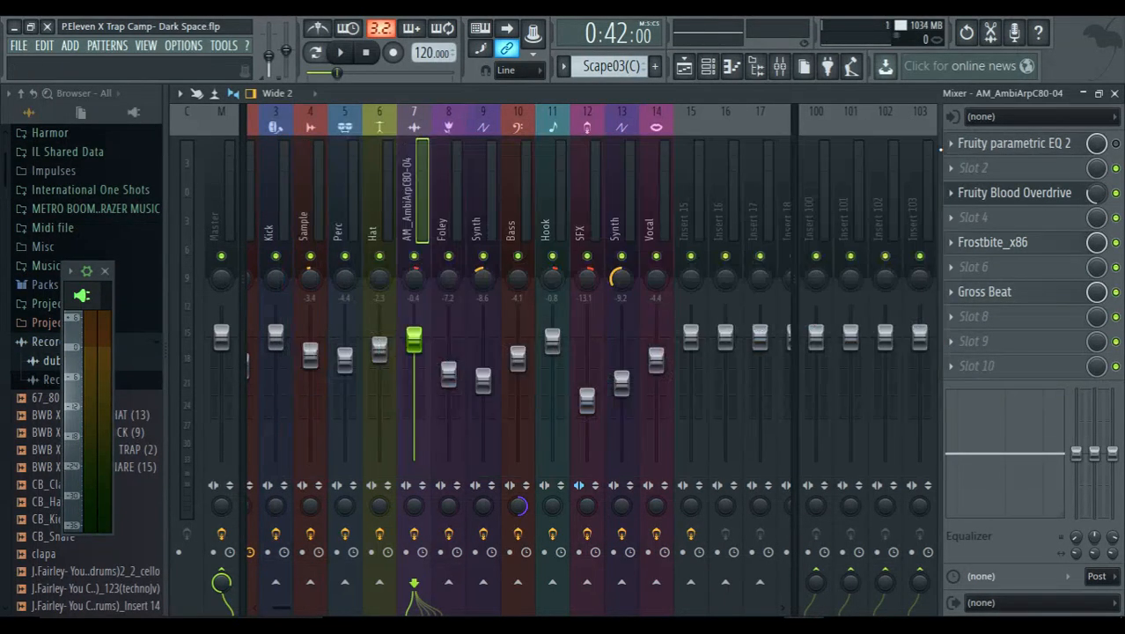